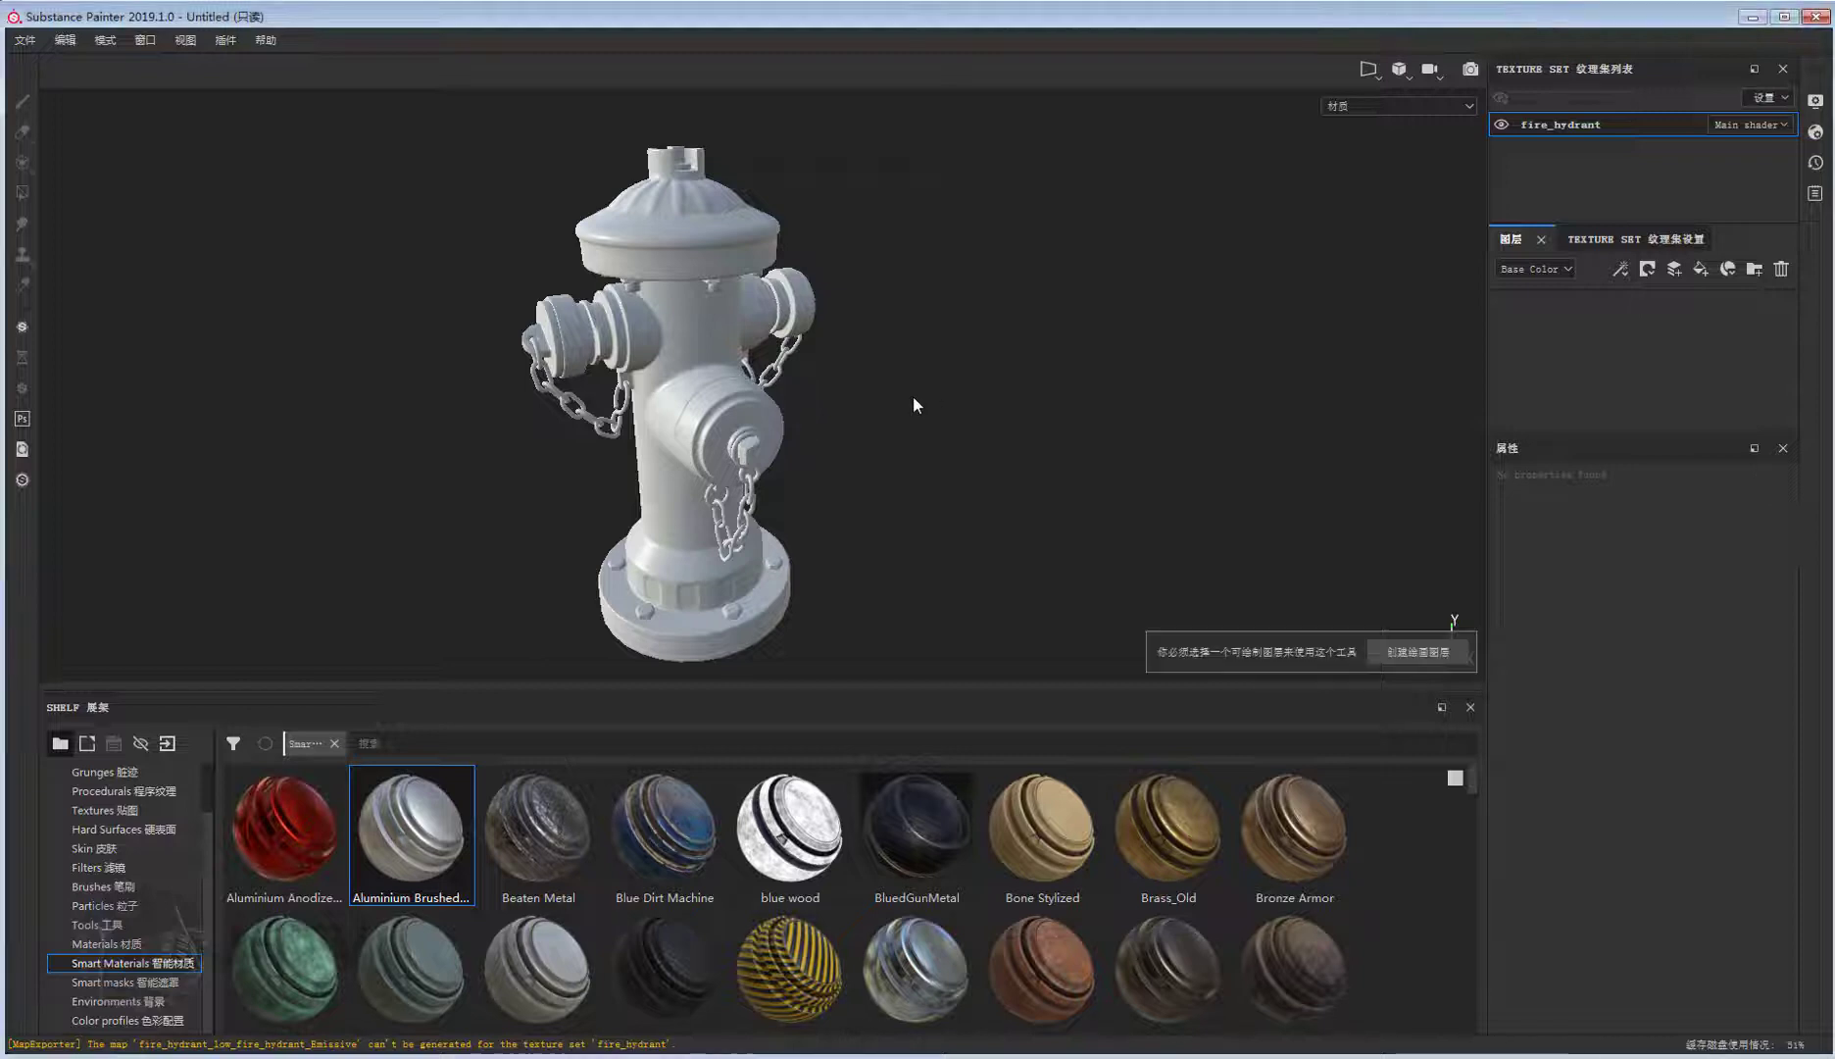
# Orbit and pan around the untextured hydrant to inspect it from several angles.
pyautogui.keyDown('alt'); pyautogui.moveTo(909, 443); pyautogui.dragTo(1040, 466); pyautogui.keyUp('alt')
pyautogui.keyDown('alt'); pyautogui.moveTo(949, 444); pyautogui.dragTo(958, 438, button='middle'); pyautogui.keyUp('alt')
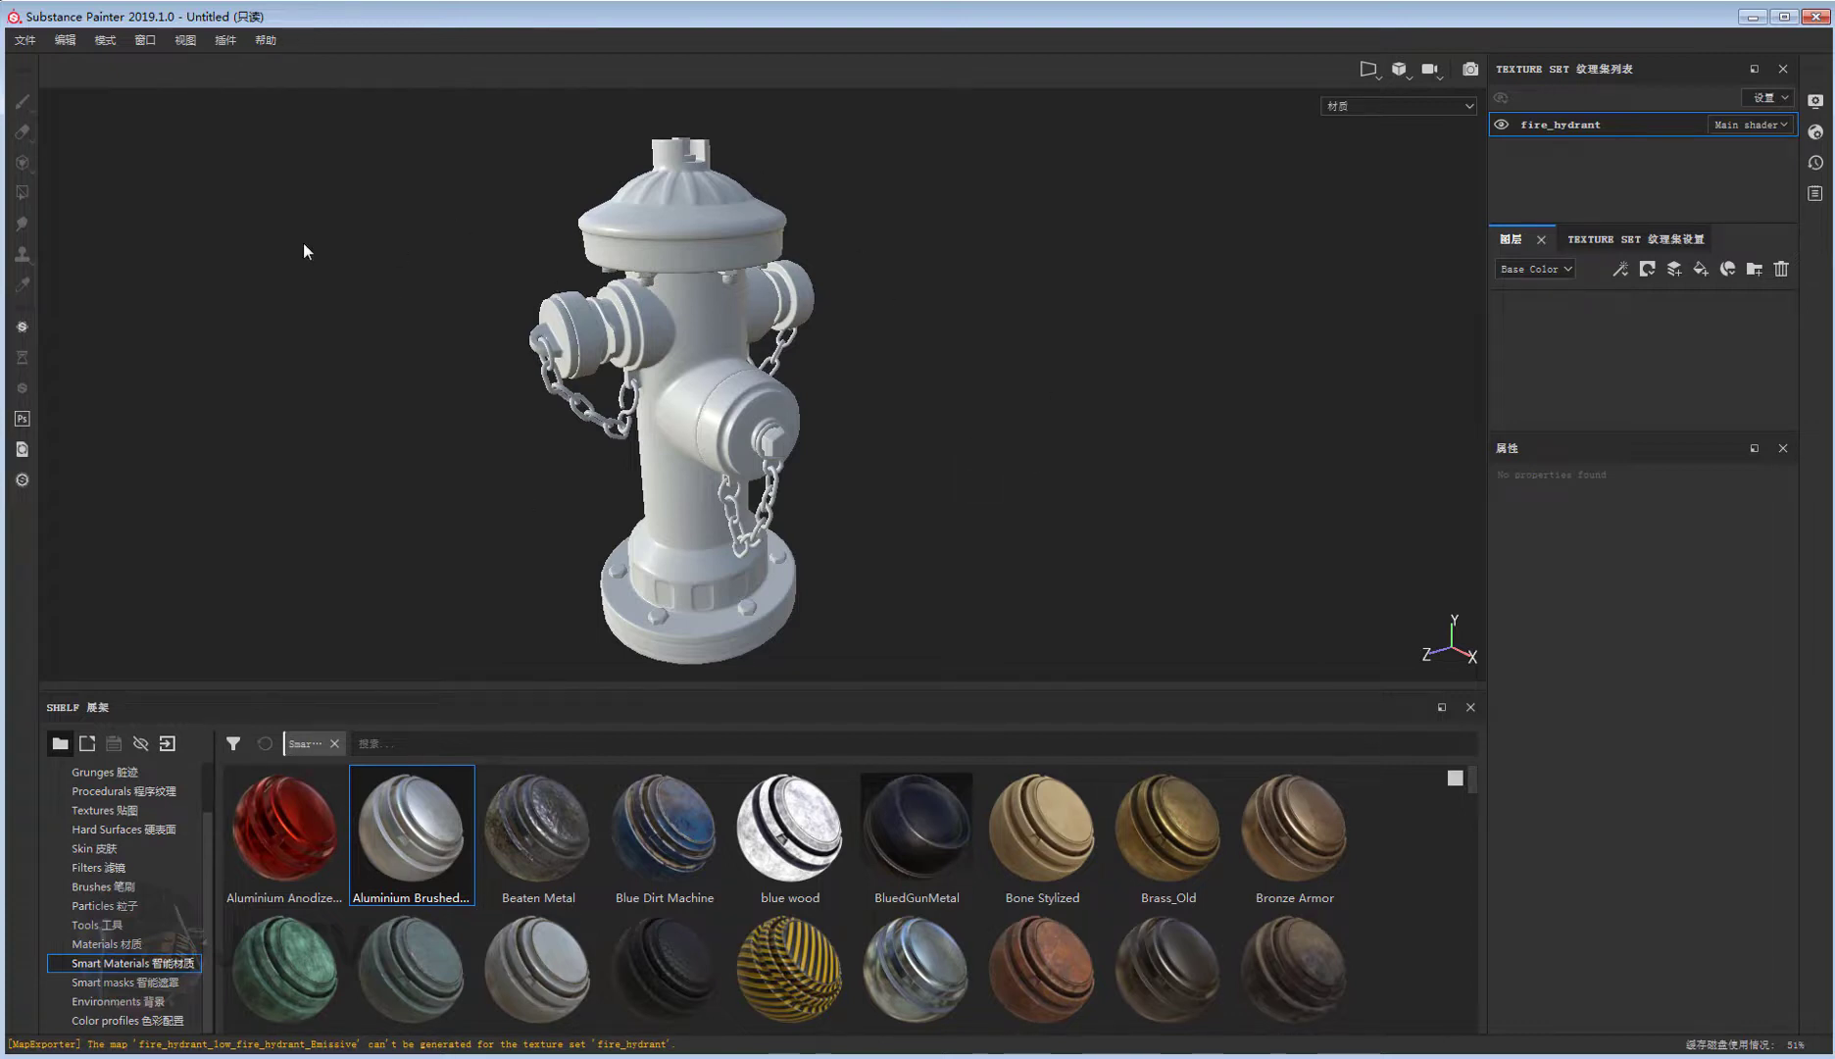
pyautogui.keyDown('alt'); pyautogui.moveTo(816, 366); pyautogui.dragTo(853, 404, button='middle'); pyautogui.keyUp('alt')
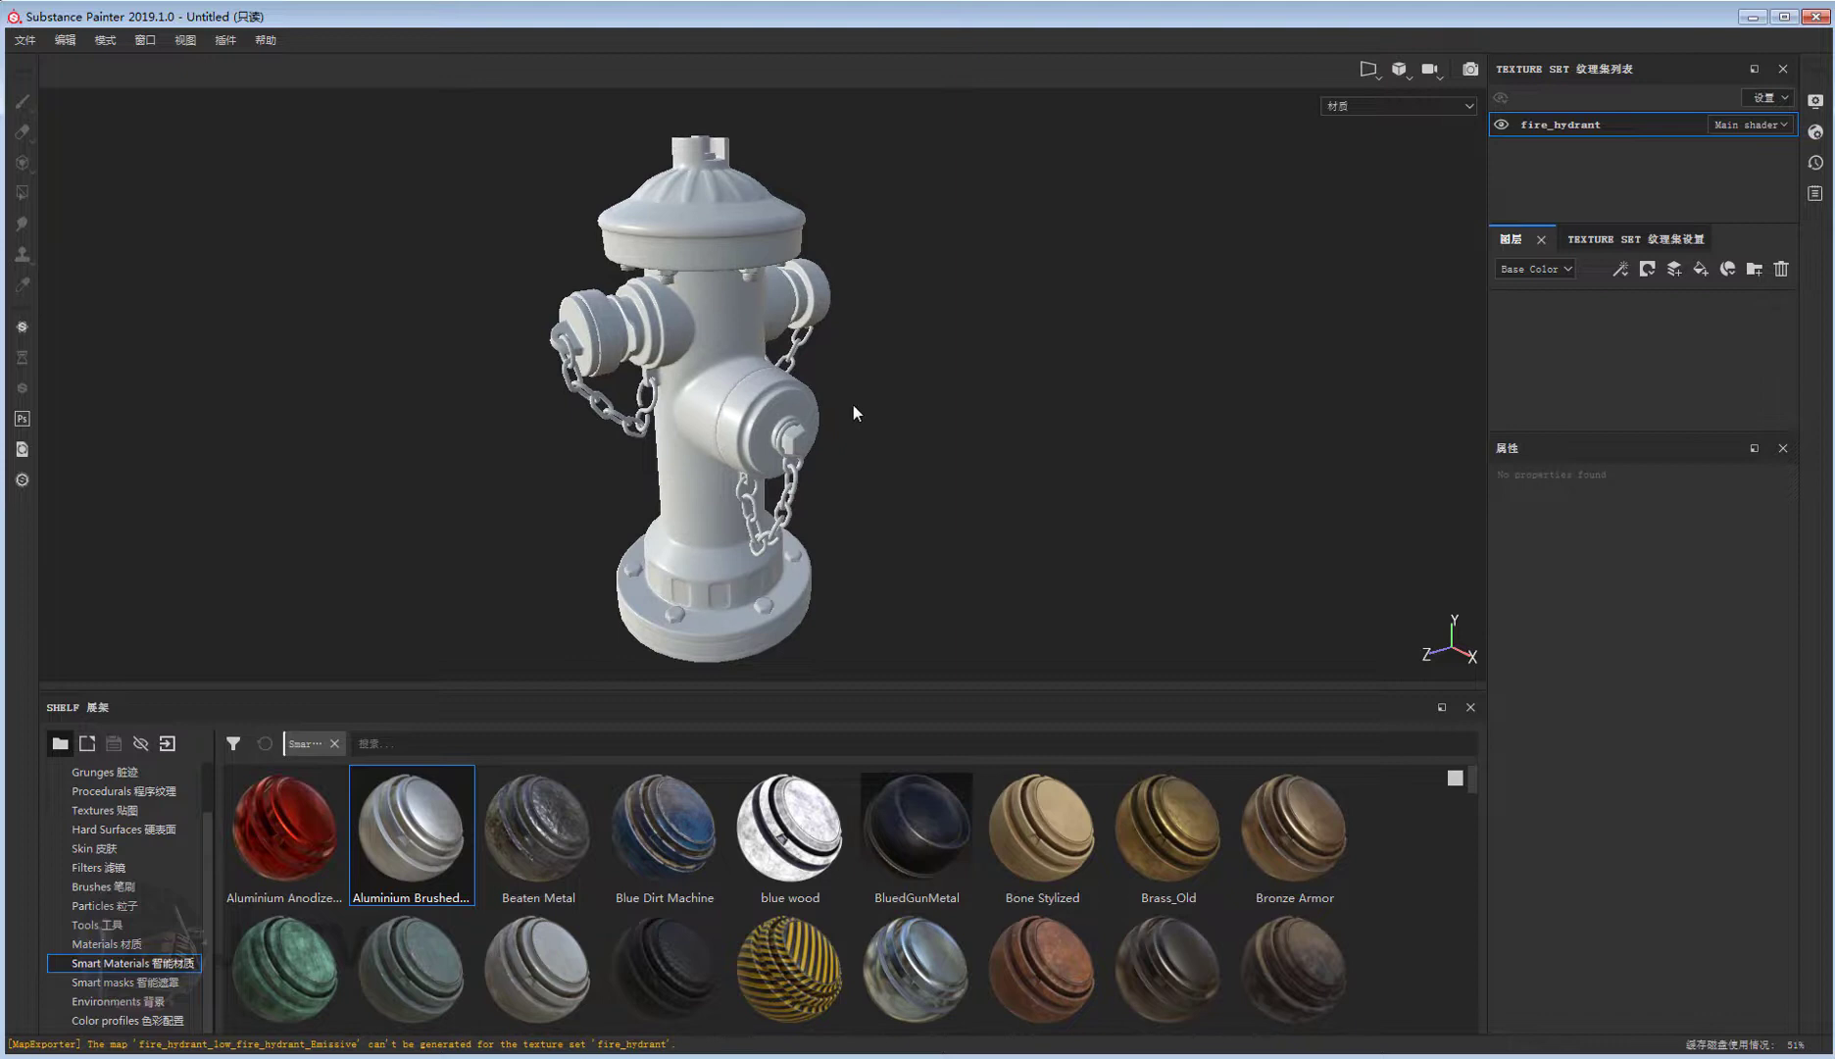
pyautogui.keyDown('alt'); pyautogui.moveTo(853, 405); pyautogui.dragTo(830, 413); pyautogui.keyUp('alt')
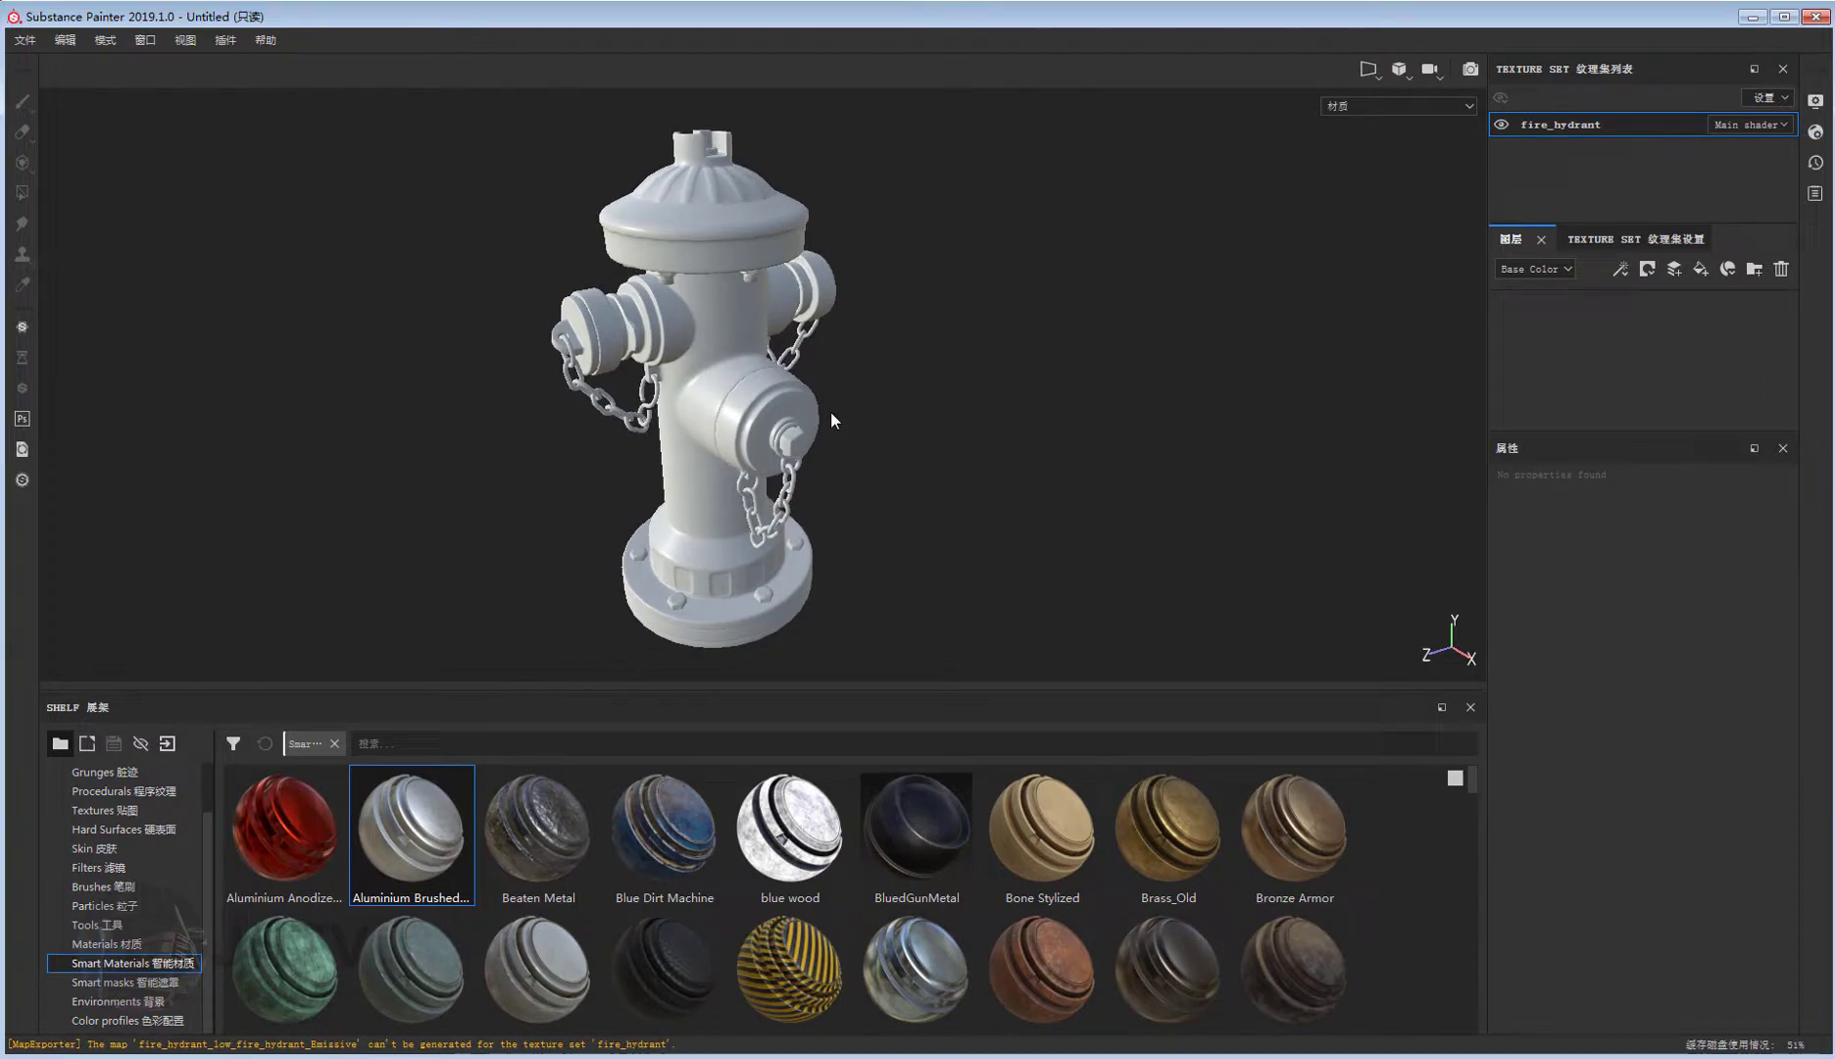
pyautogui.moveTo(898, 383)
pyautogui.keyDown('alt'); pyautogui.mouseDown()
pyautogui.moveTo(807, 389)
pyautogui.moveTo(873, 402)
pyautogui.mouseUp(); pyautogui.keyUp('alt')
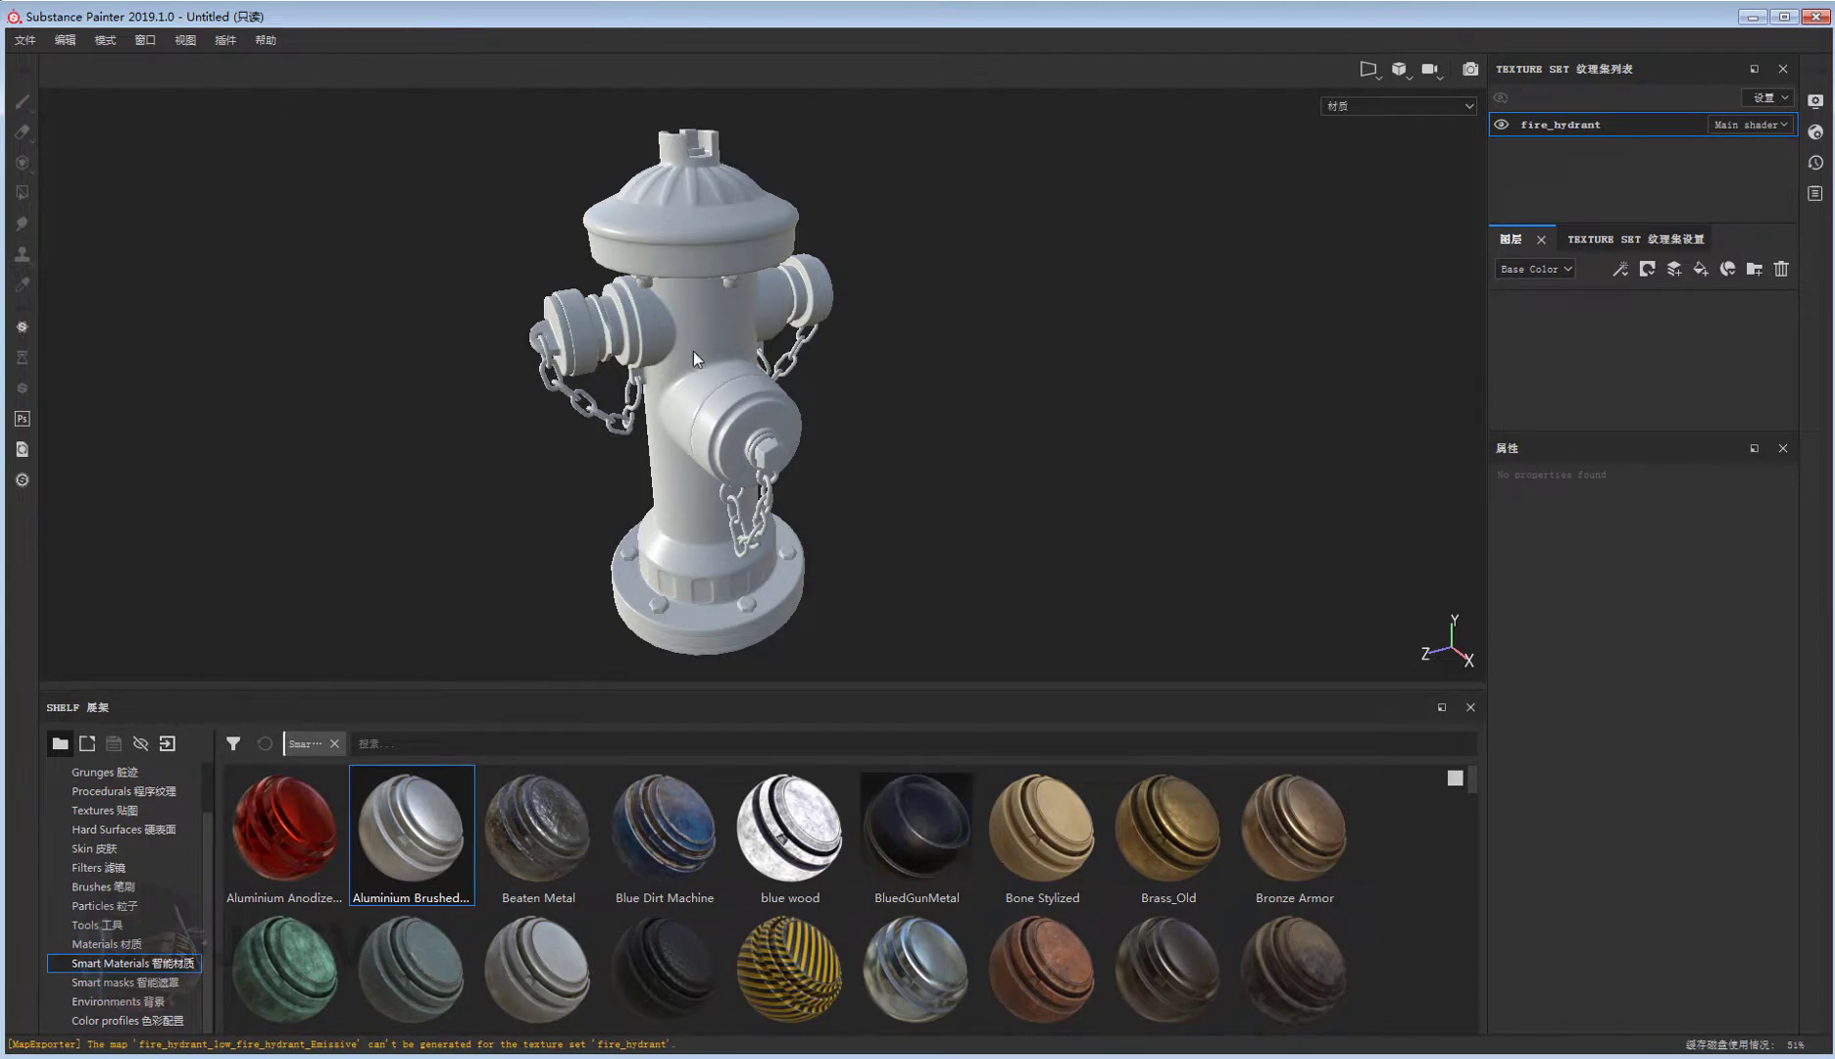
pyautogui.moveTo(818, 399)
pyautogui.keyDown('alt'); pyautogui.mouseDown()
pyautogui.moveTo(885, 402)
pyautogui.moveTo(844, 412)
pyautogui.mouseUp(); pyautogui.keyUp('alt')
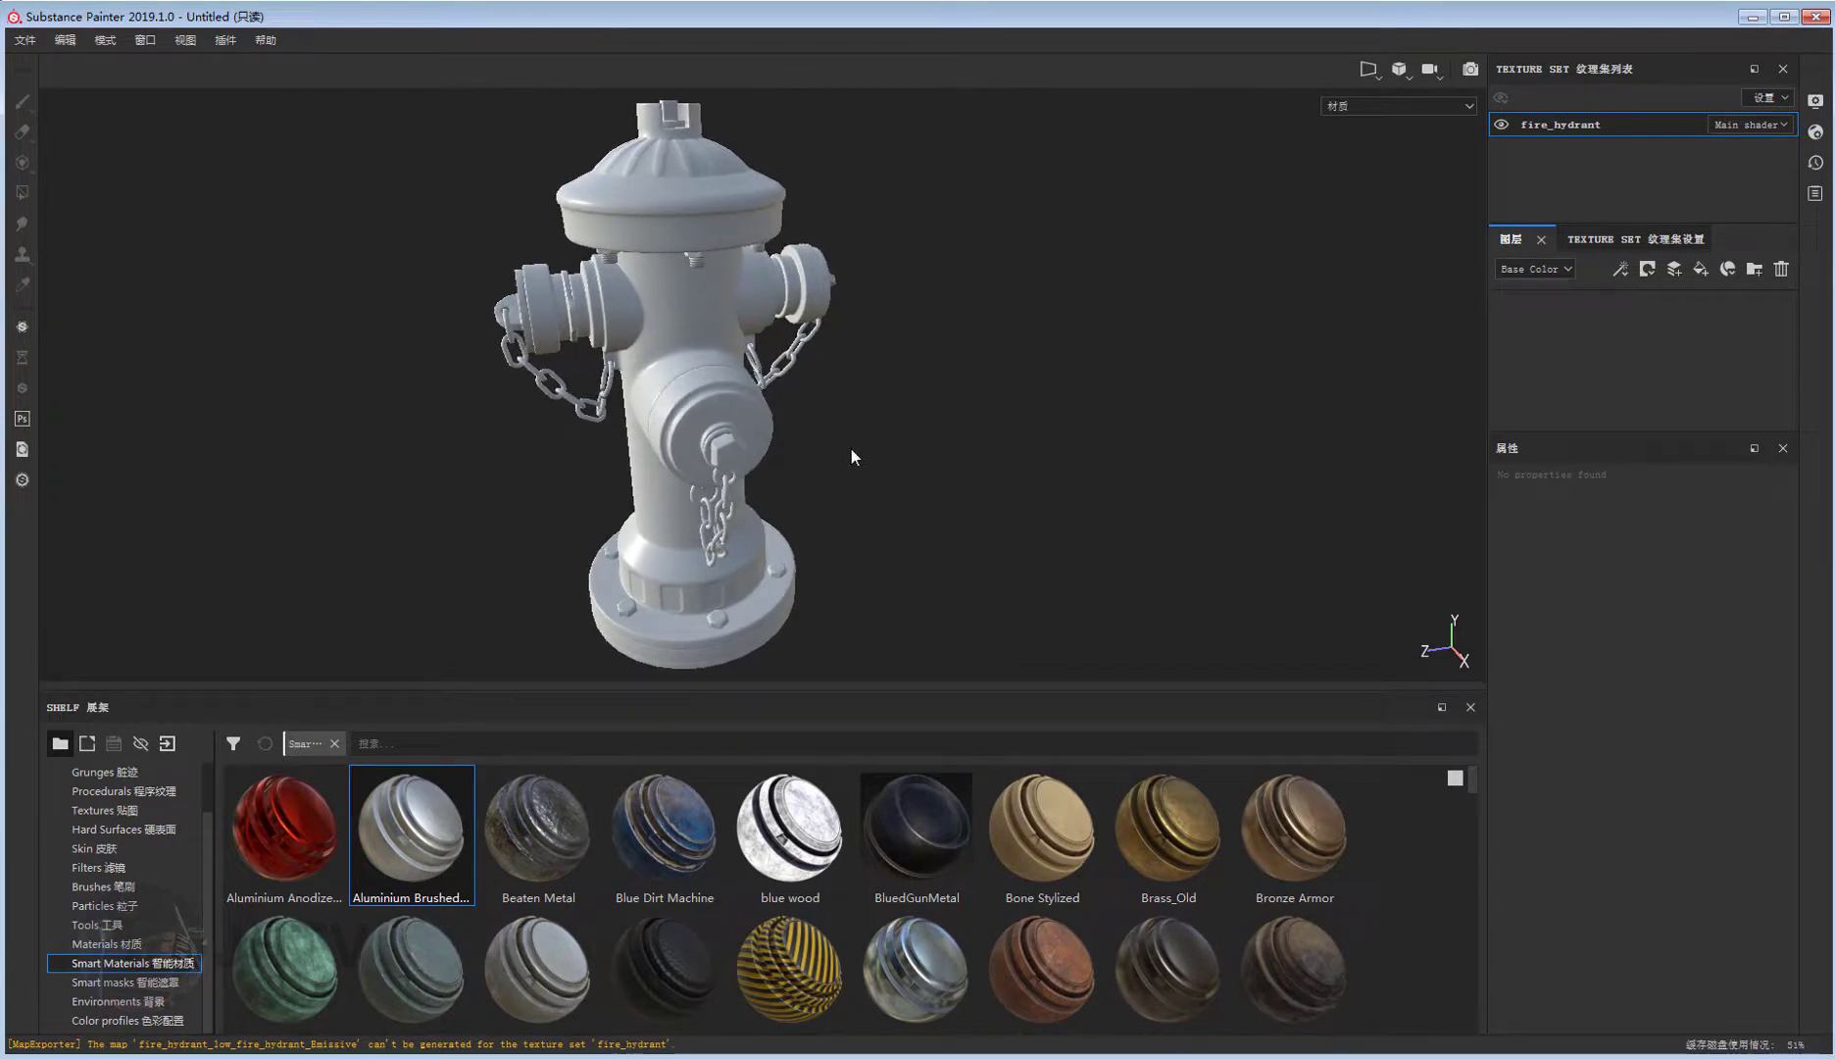
pyautogui.keyDown('alt'); pyautogui.moveTo(820, 428); pyautogui.dragTo(845, 402); pyautogui.keyUp('alt')
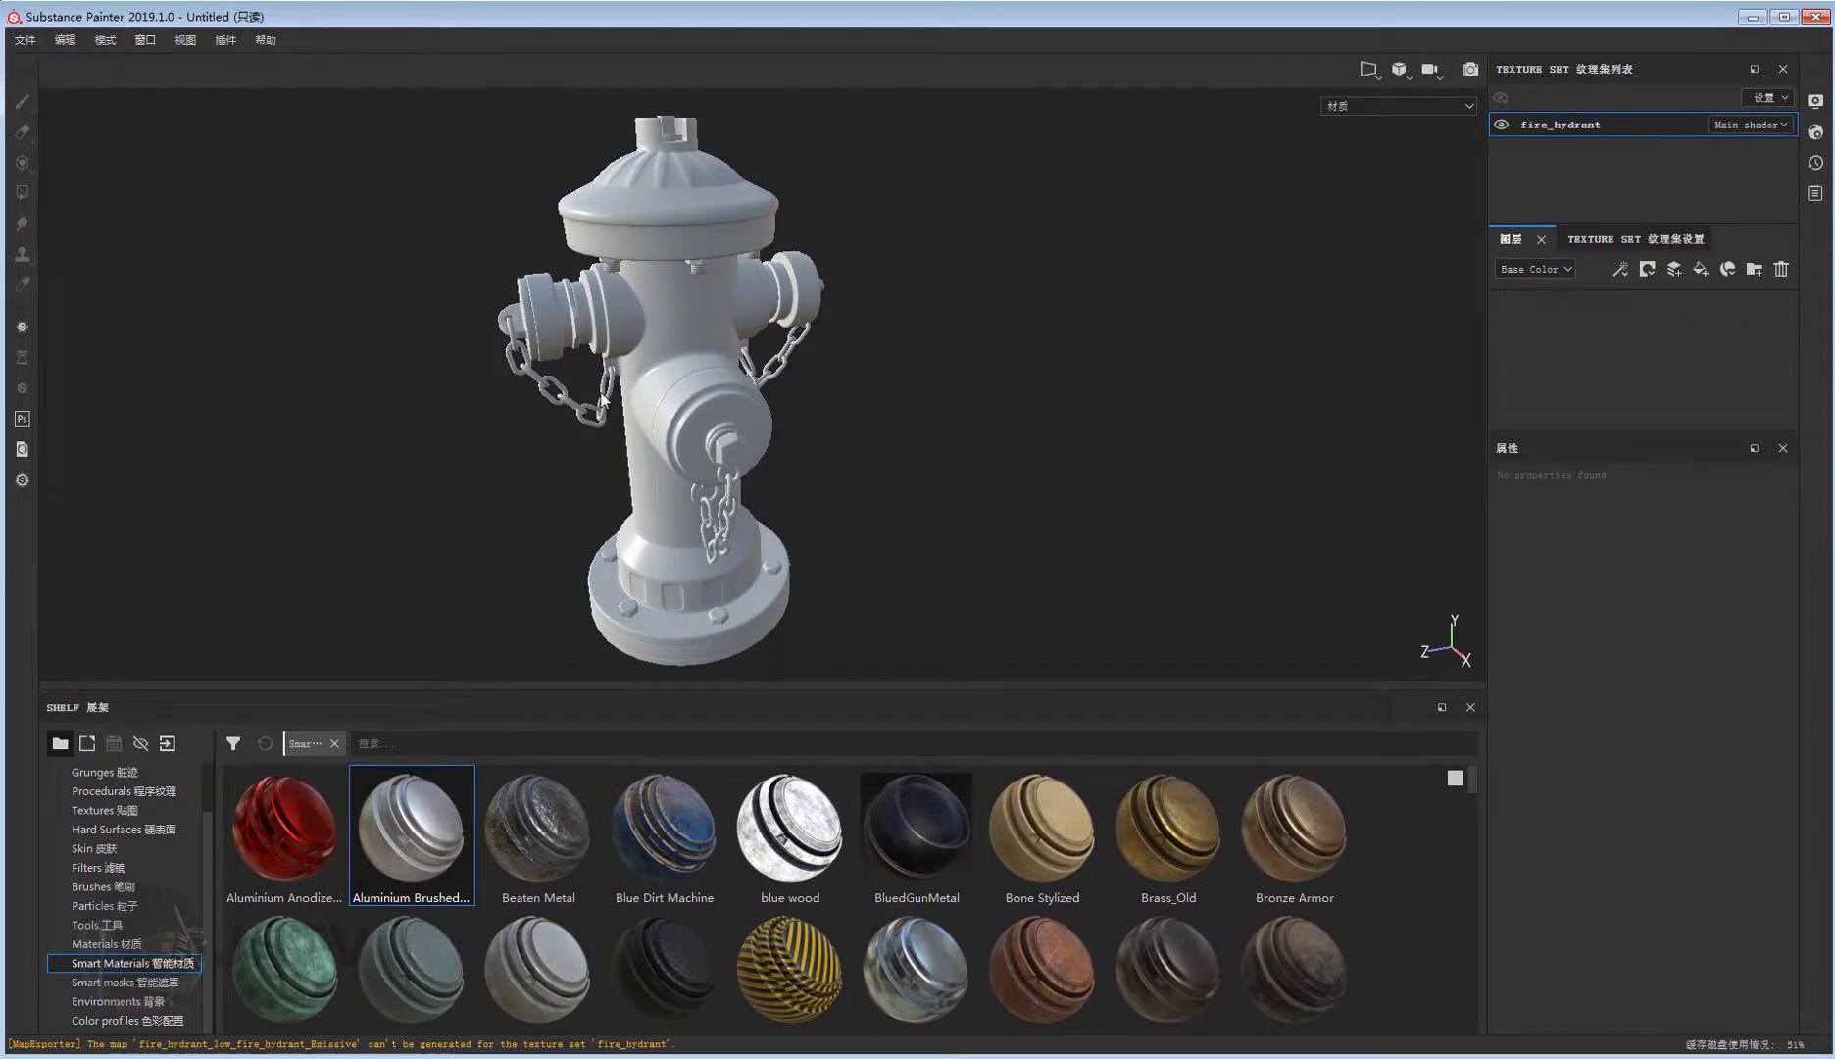
pyautogui.keyDown('alt'); pyautogui.moveTo(822, 421); pyautogui.dragTo(787, 419); pyautogui.keyUp('alt')
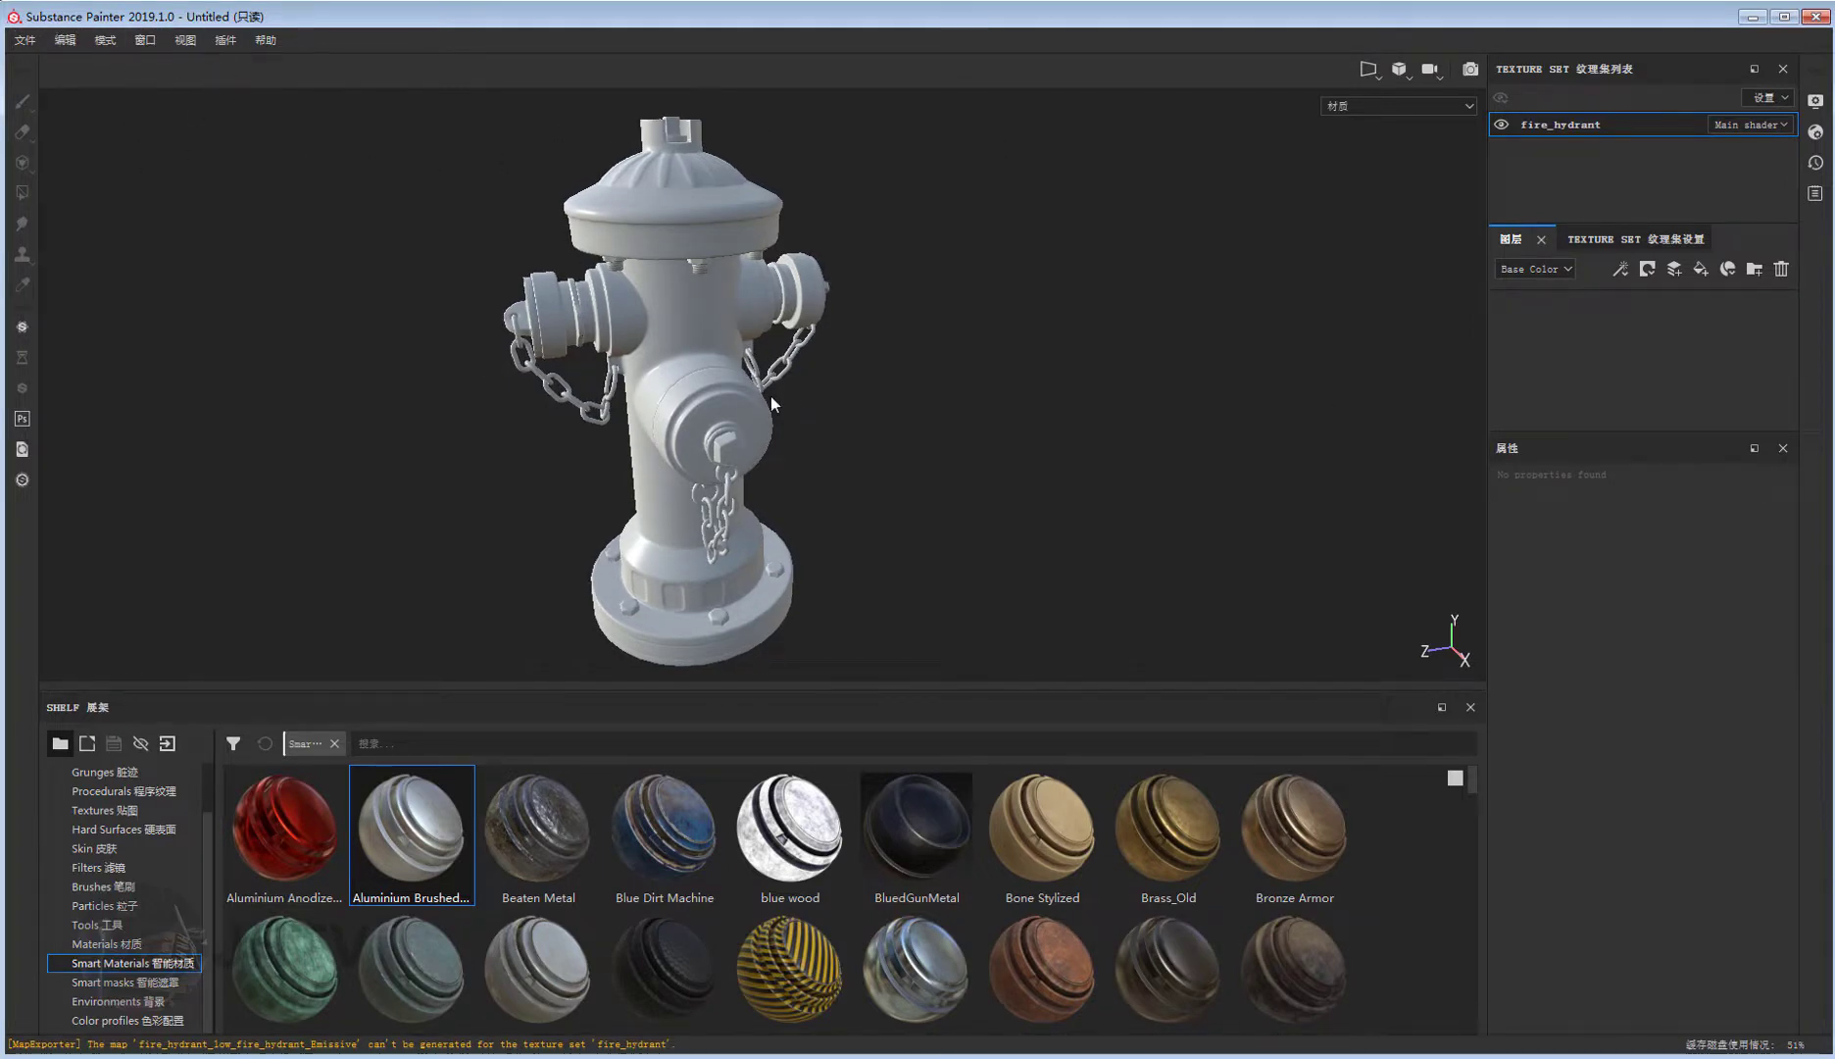
pyautogui.moveTo(874, 391)
pyautogui.keyDown('alt'); pyautogui.mouseDown()
pyautogui.moveTo(899, 428)
pyautogui.moveTo(862, 412)
pyautogui.mouseUp(); pyautogui.keyUp('alt')
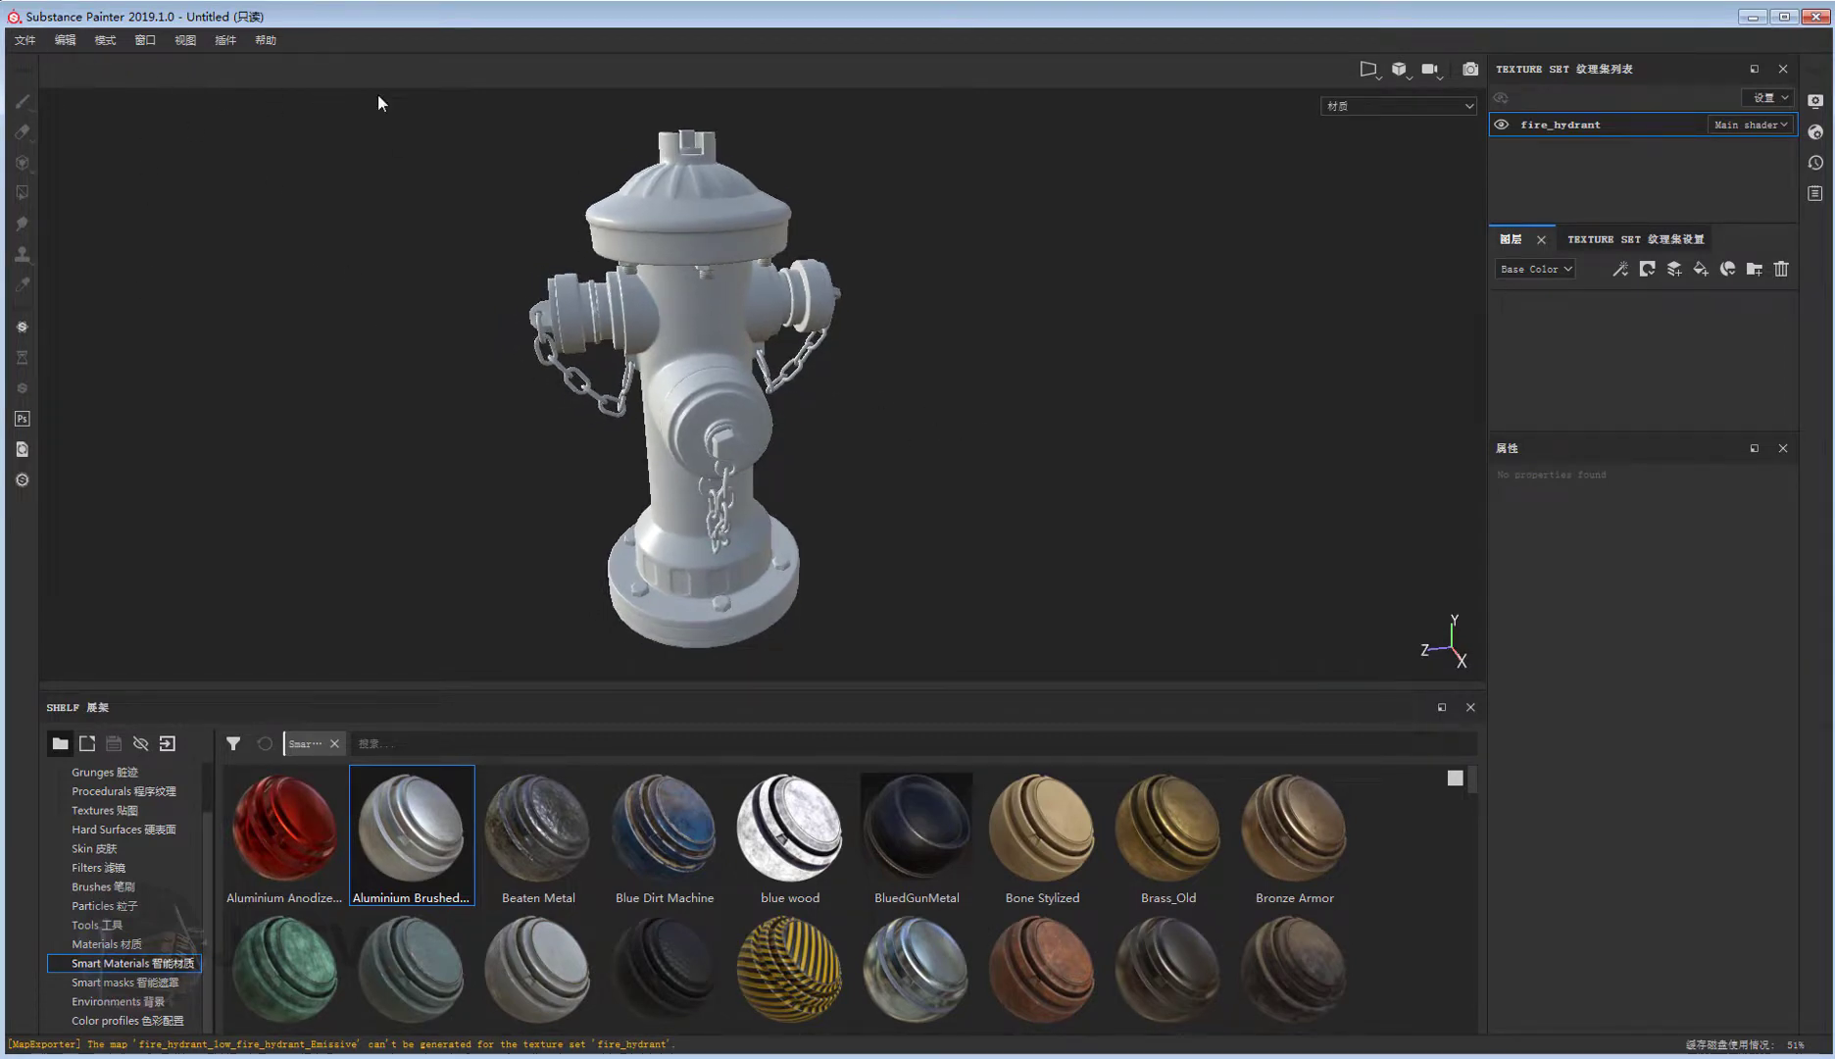
pyautogui.moveTo(897, 437)
pyautogui.keyDown('alt'); pyautogui.mouseDown()
pyautogui.moveTo(861, 453)
pyautogui.moveTo(927, 446)
pyautogui.moveTo(914, 413)
pyautogui.mouseUp(); pyautogui.keyUp('alt')
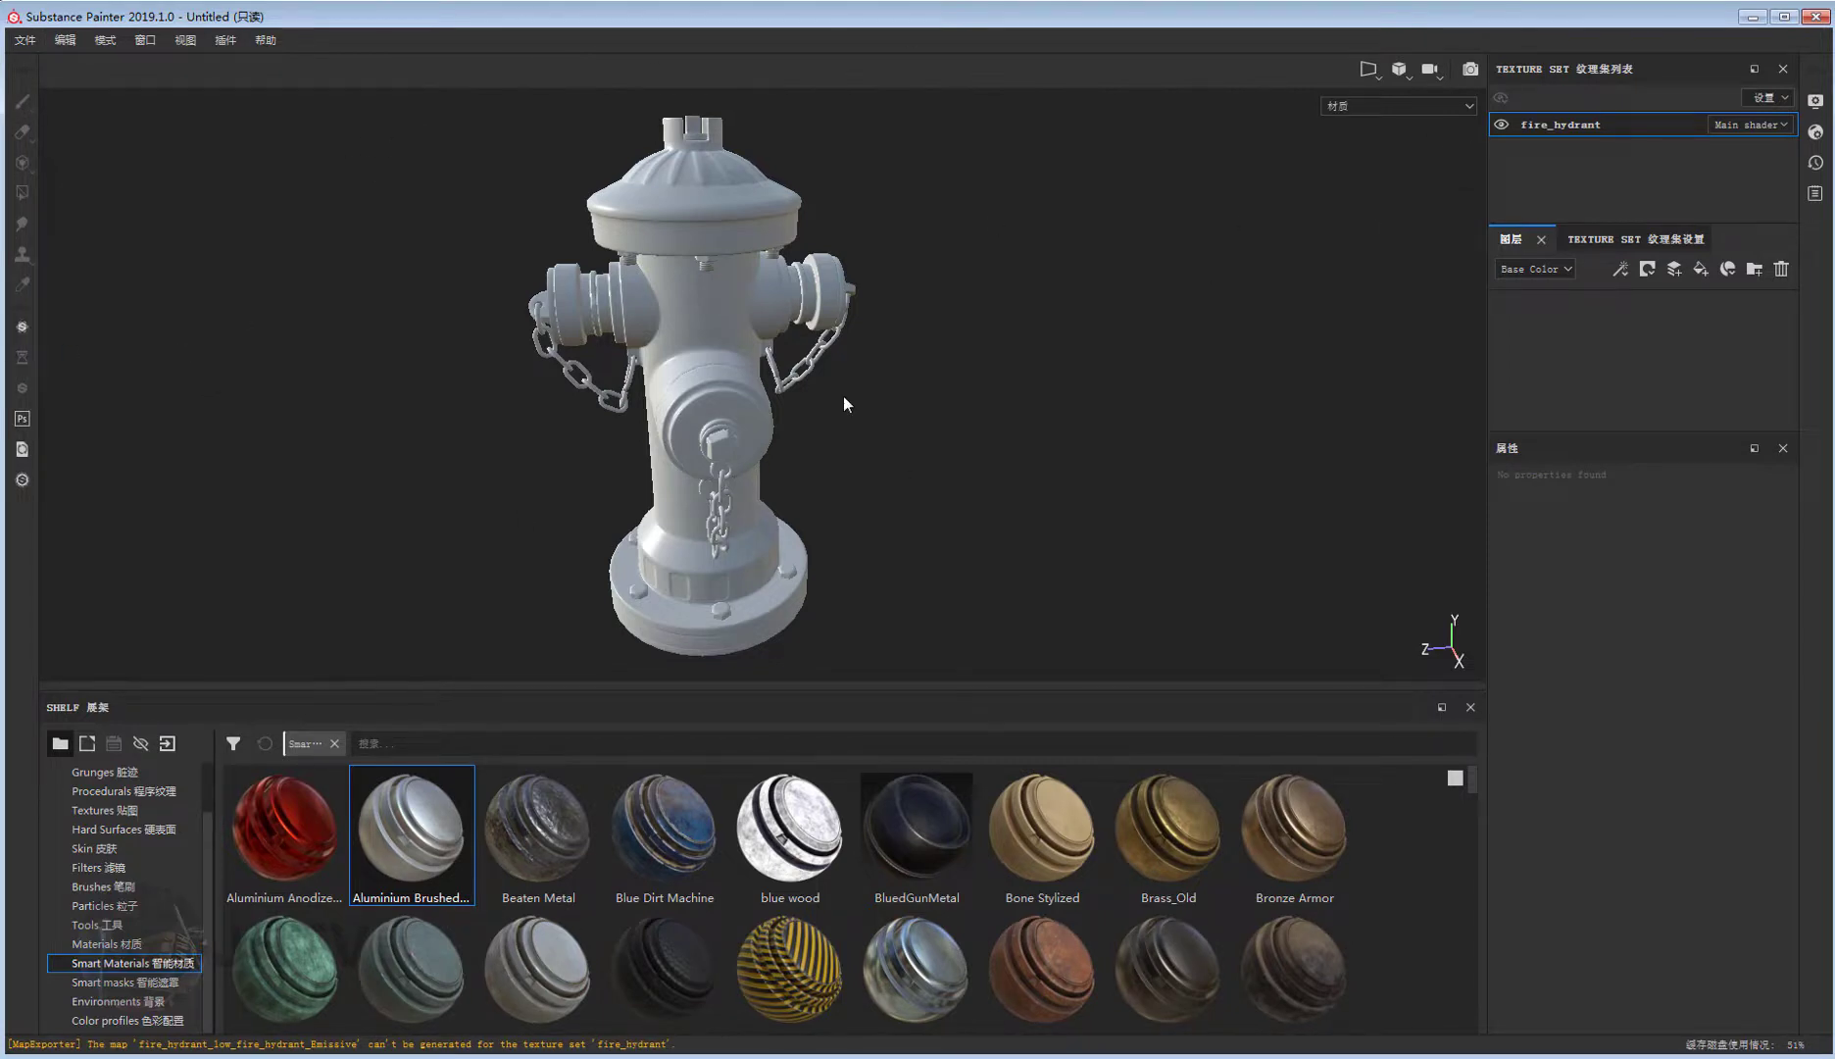
# Cycle the F1/F2/F3 view modes, settle on 3D-only, and orbit the hydrant slightly.
pyautogui.press('F1')
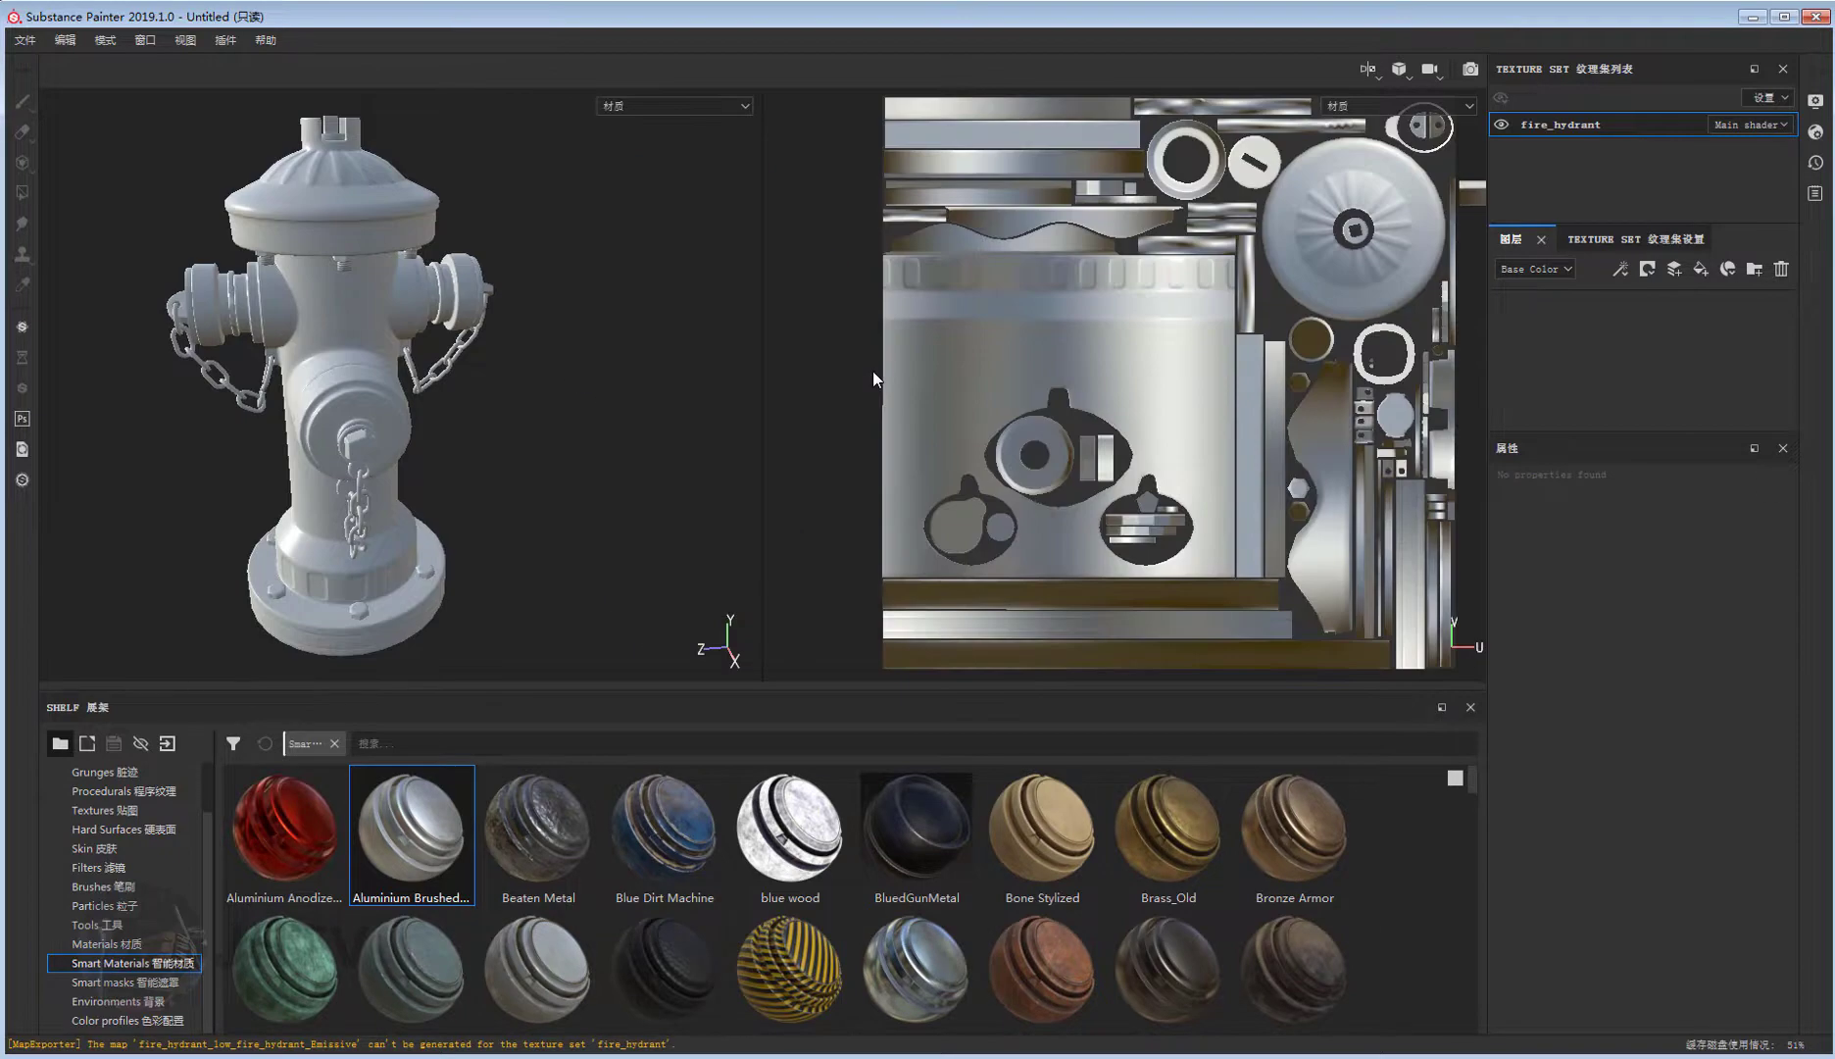
pyautogui.press('F2')
pyautogui.press('F3')
pyautogui.press('F2')
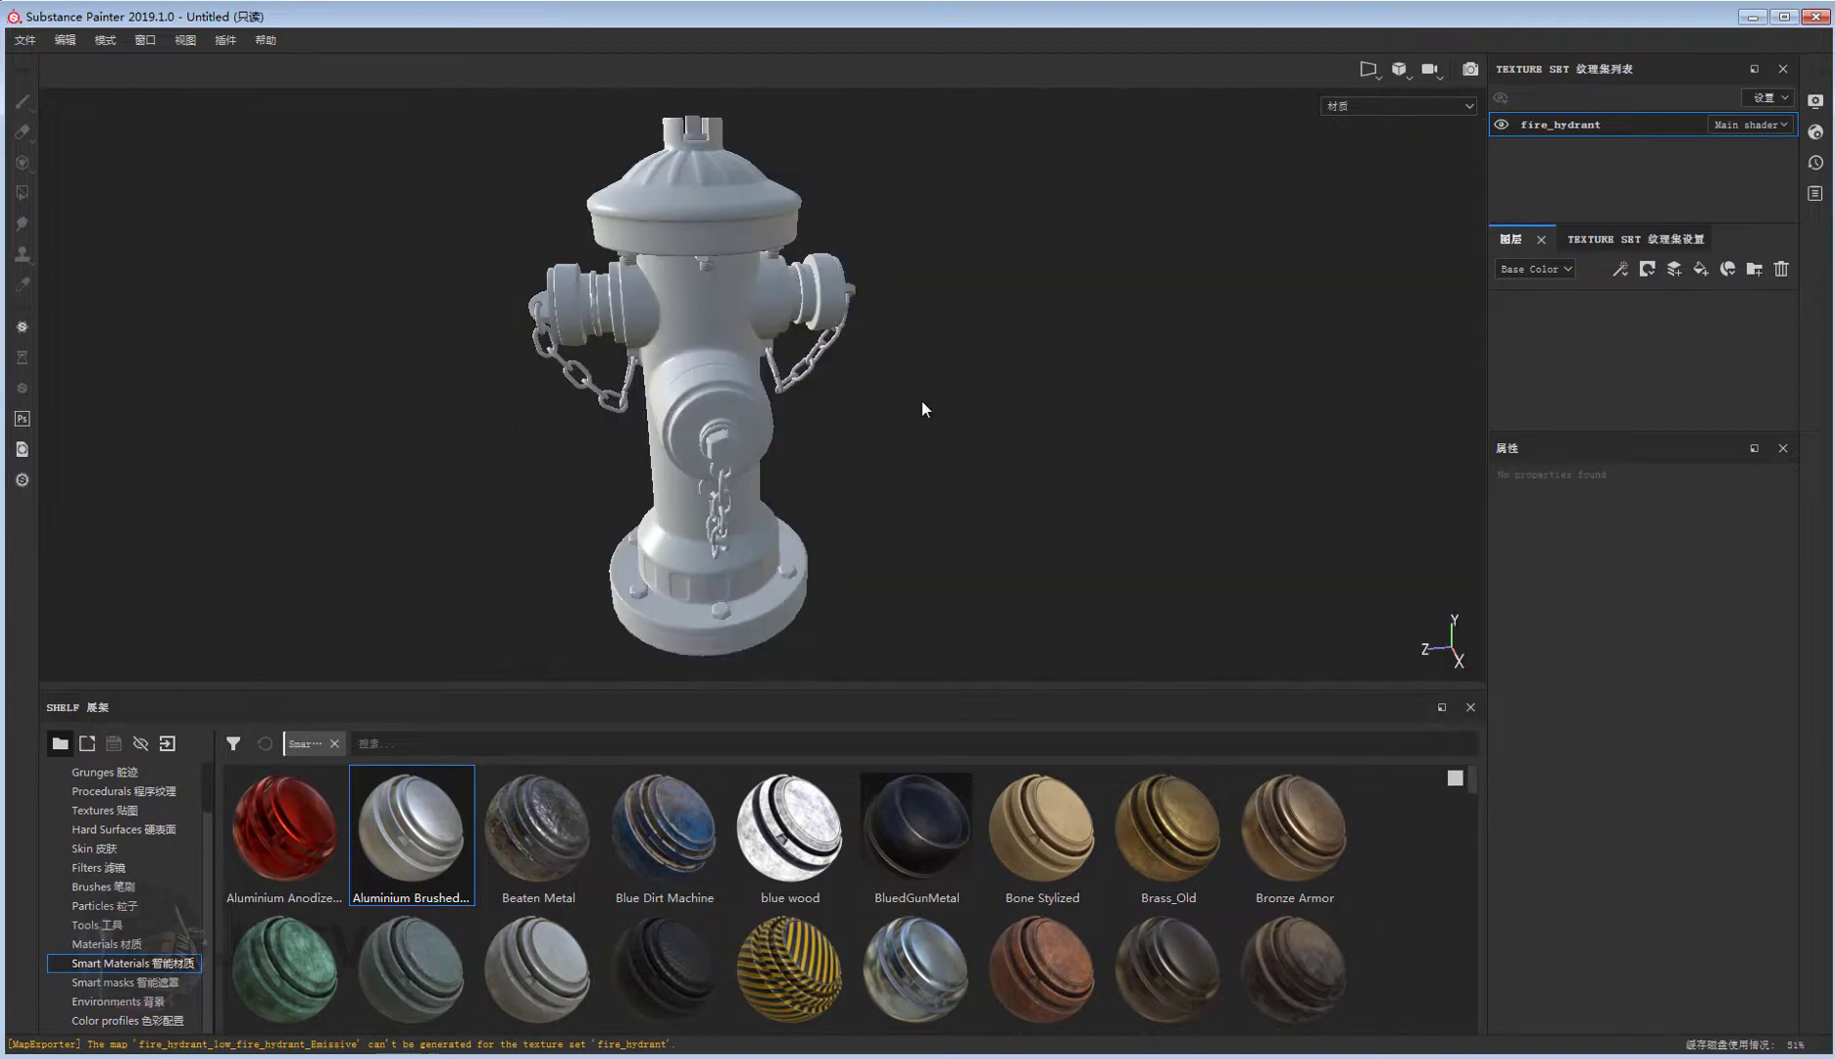
pyautogui.press('F1')
pyautogui.press('F2')
pyautogui.moveTo(861, 407)
pyautogui.keyDown('alt'); pyautogui.mouseDown()
pyautogui.moveTo(926, 434)
pyautogui.moveTo(908, 430)
pyautogui.mouseUp(); pyautogui.keyUp('alt')
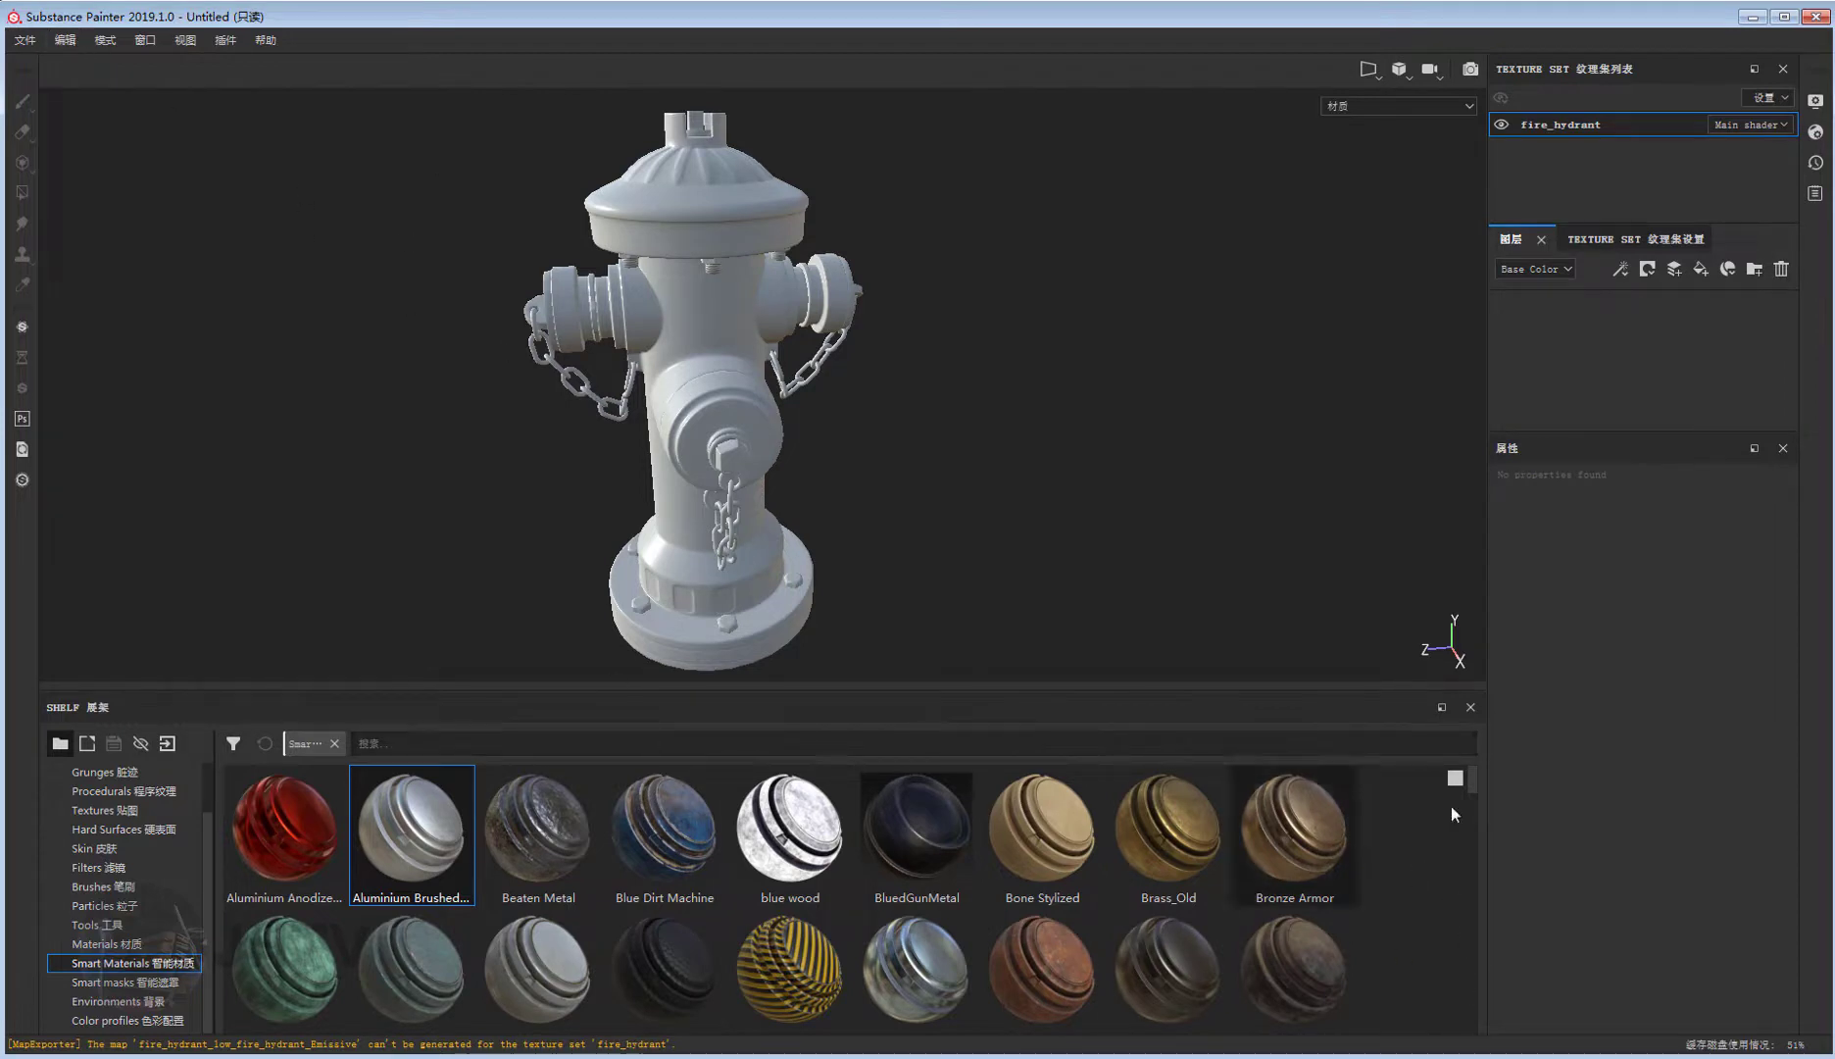
pyautogui.keyDown('alt'); pyautogui.moveTo(898, 487); pyautogui.dragTo(833, 431); pyautogui.keyUp('alt')
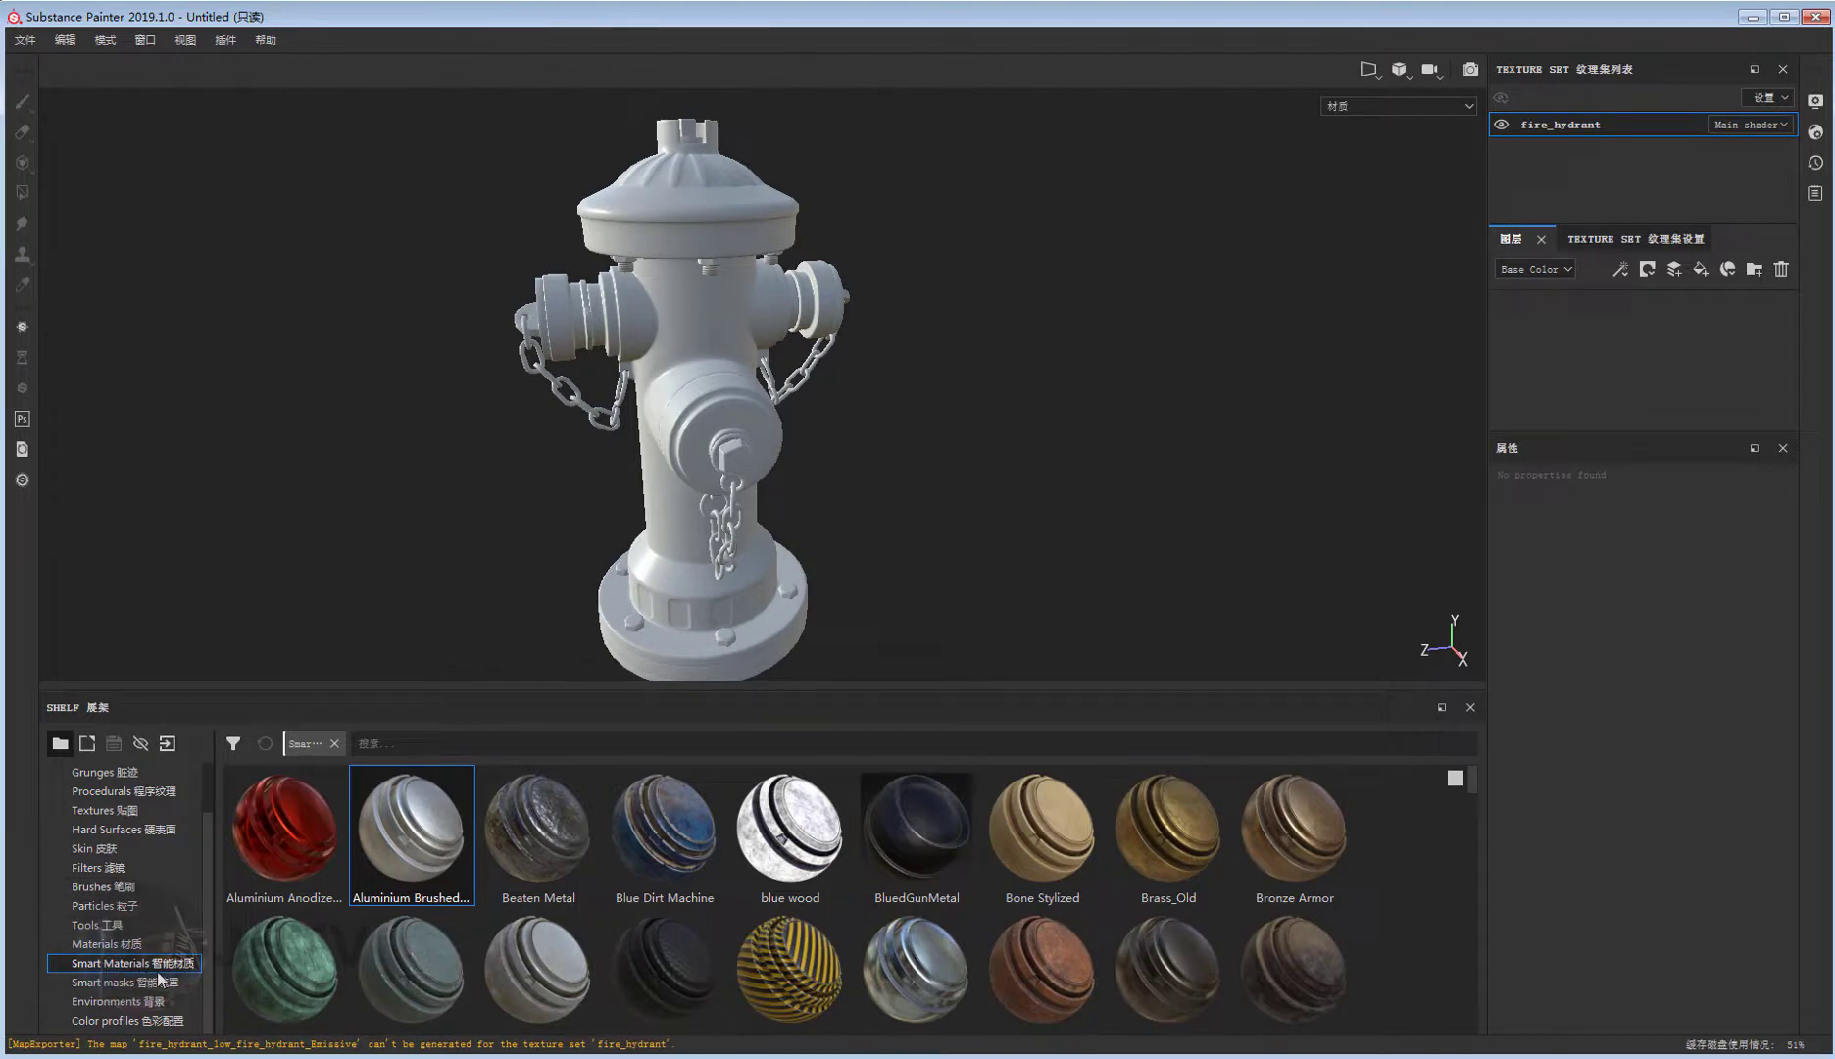
# Scroll the Smart Materials shelf to the Metal rows like Metal_military_1 and Metal_Mossy_Rusty.
pyautogui.scroll(-2, 1466, 793)
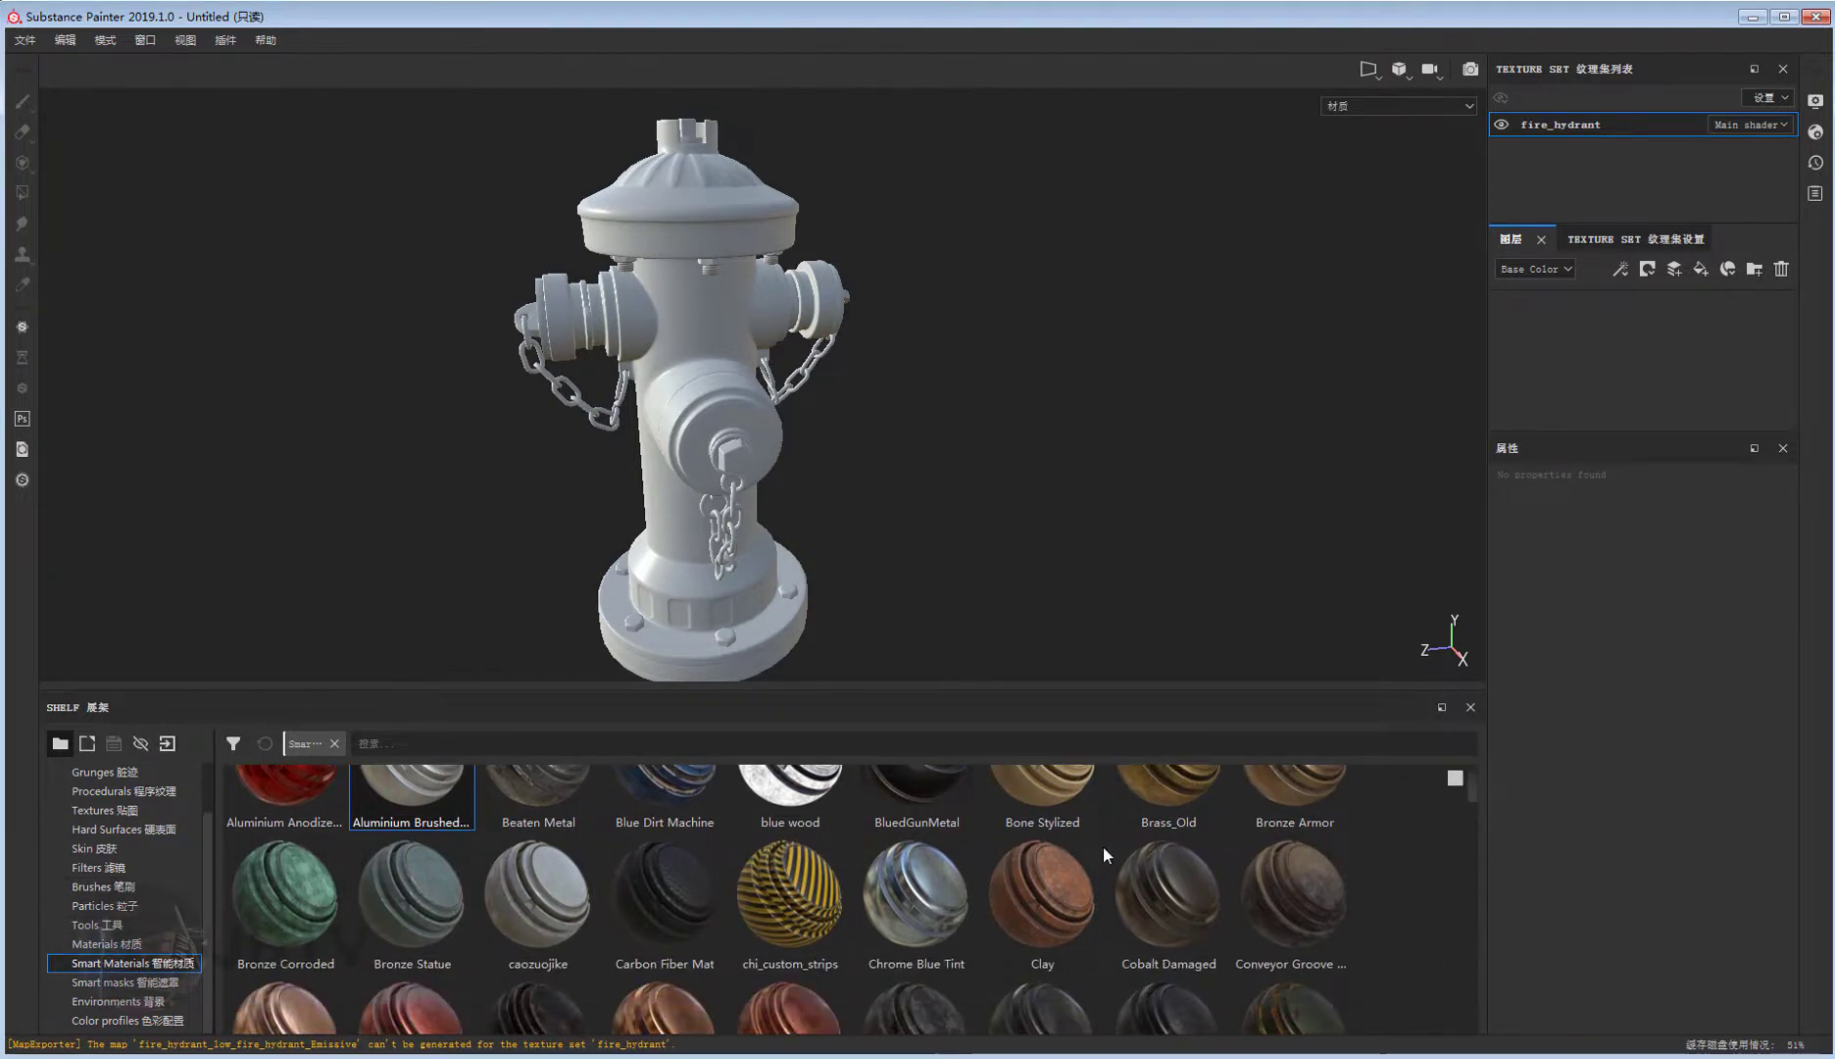
pyautogui.scroll(-5, 1103, 847)
pyautogui.scroll(-3, 781, 893)
pyautogui.scroll(2, 605, 877)
pyautogui.scroll(2, 632, 876)
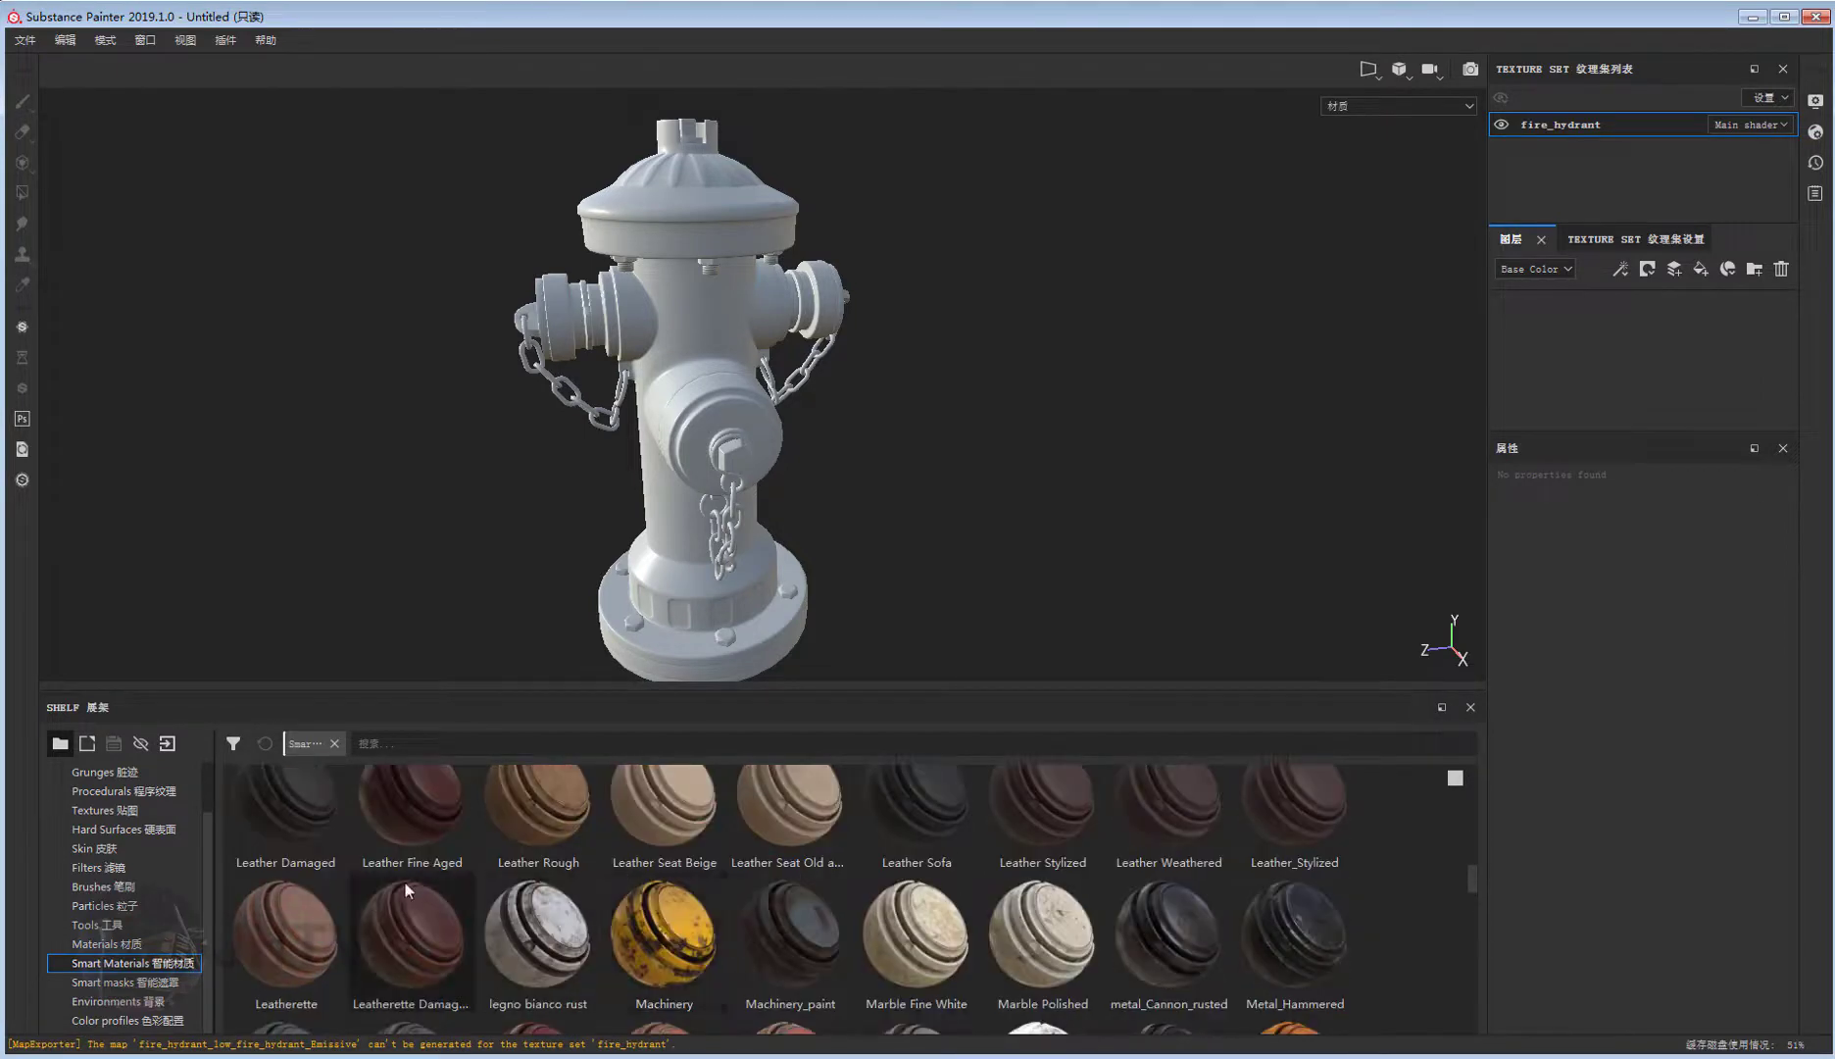
pyautogui.scroll(-2, 404, 882)
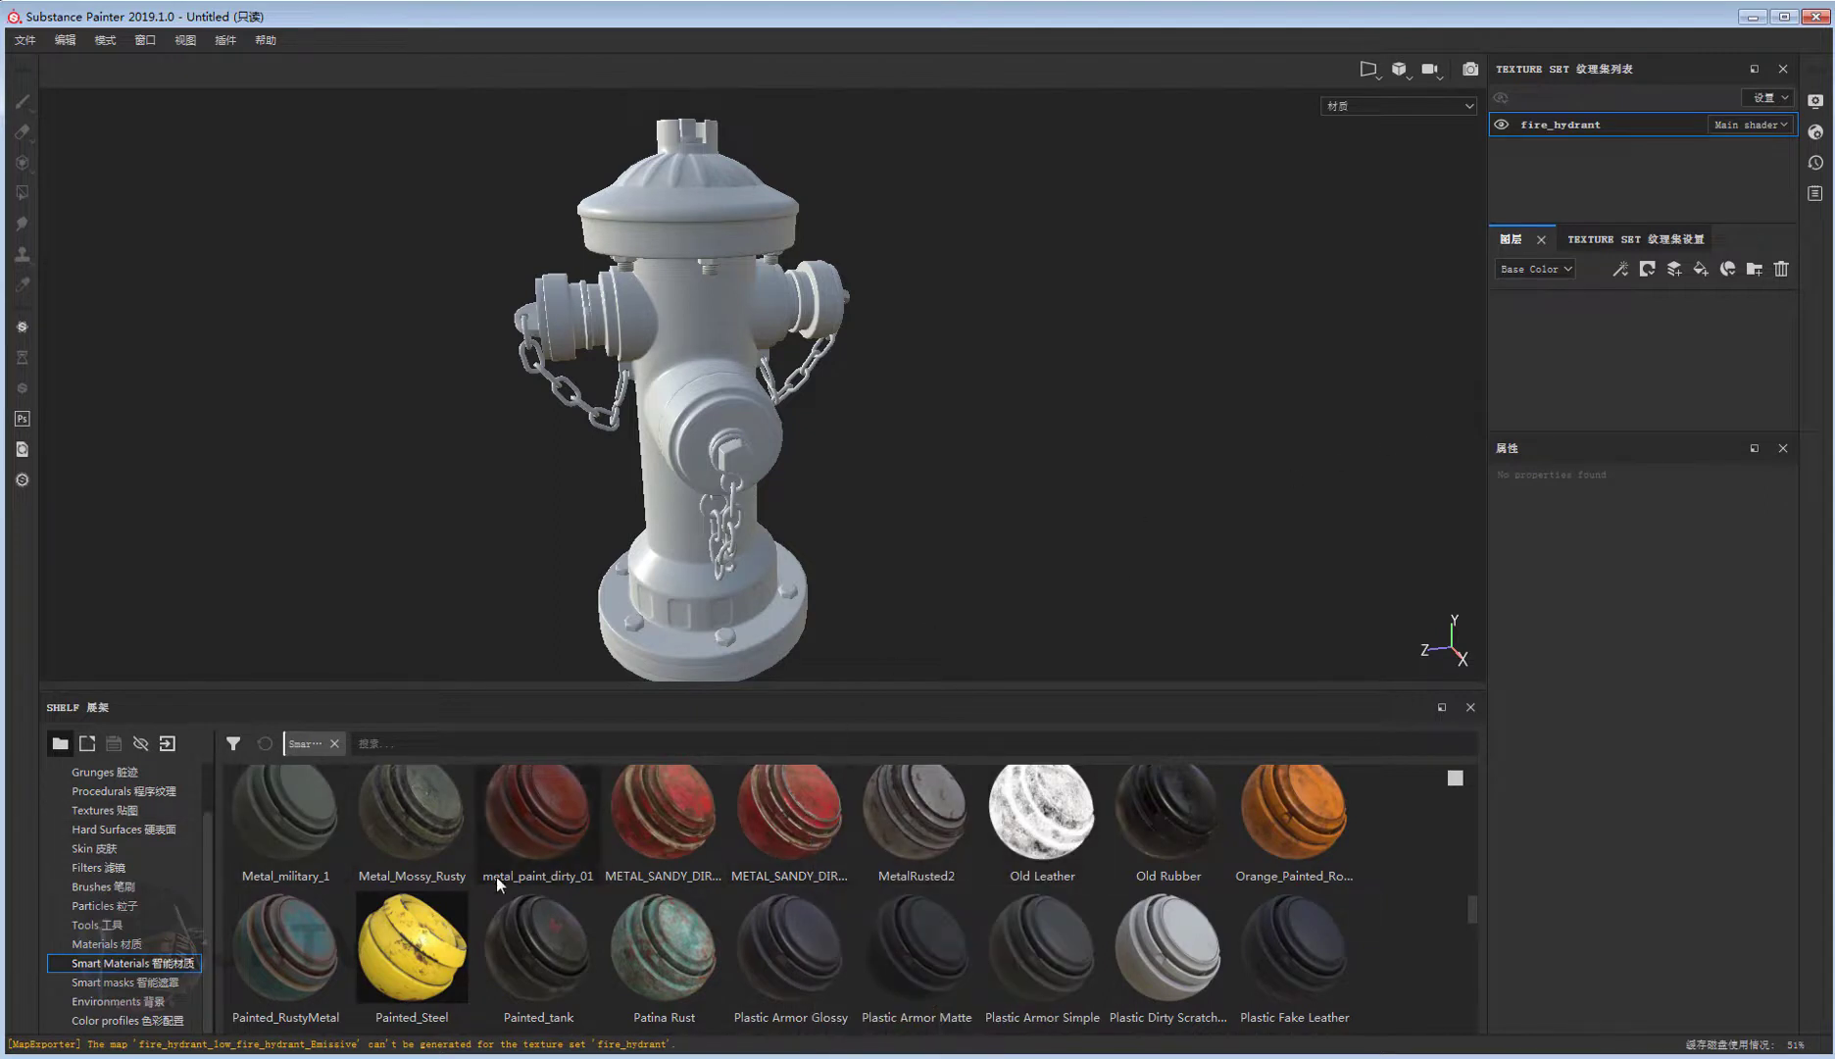
pyautogui.scroll(2, 797, 861)
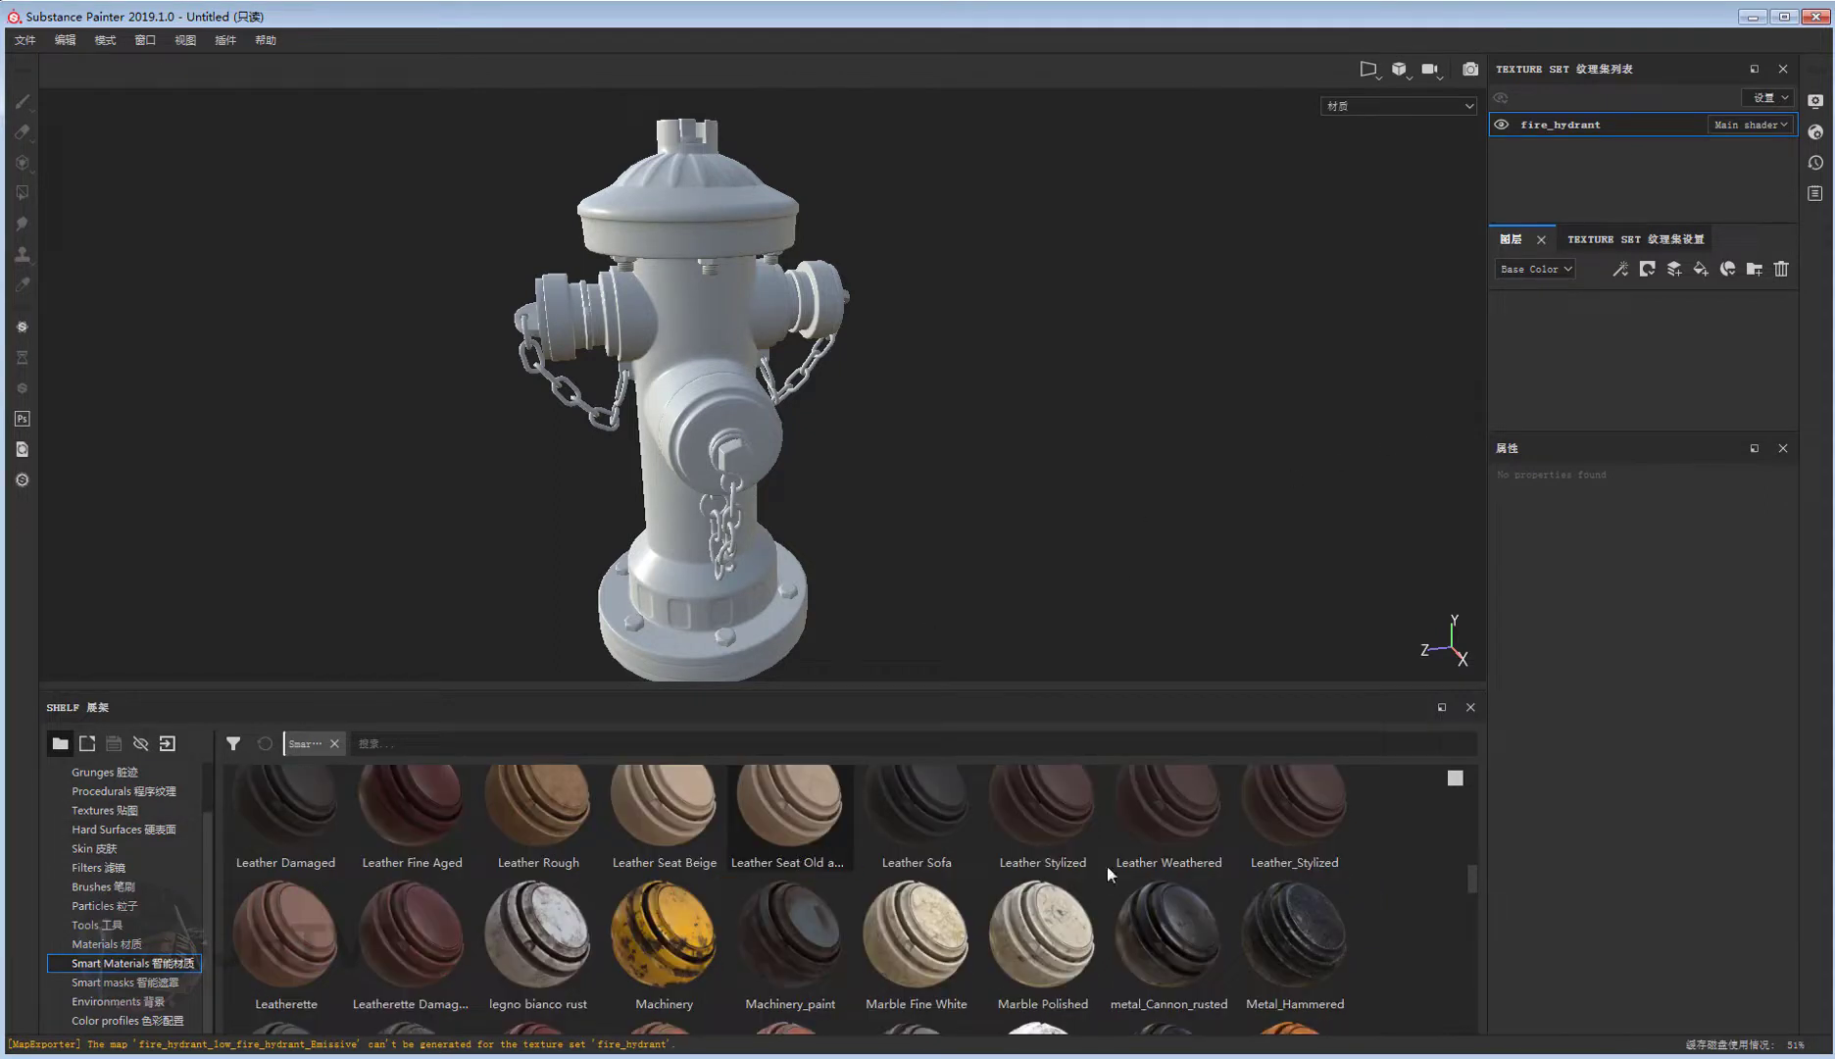
pyautogui.scroll(-2, 1472, 887)
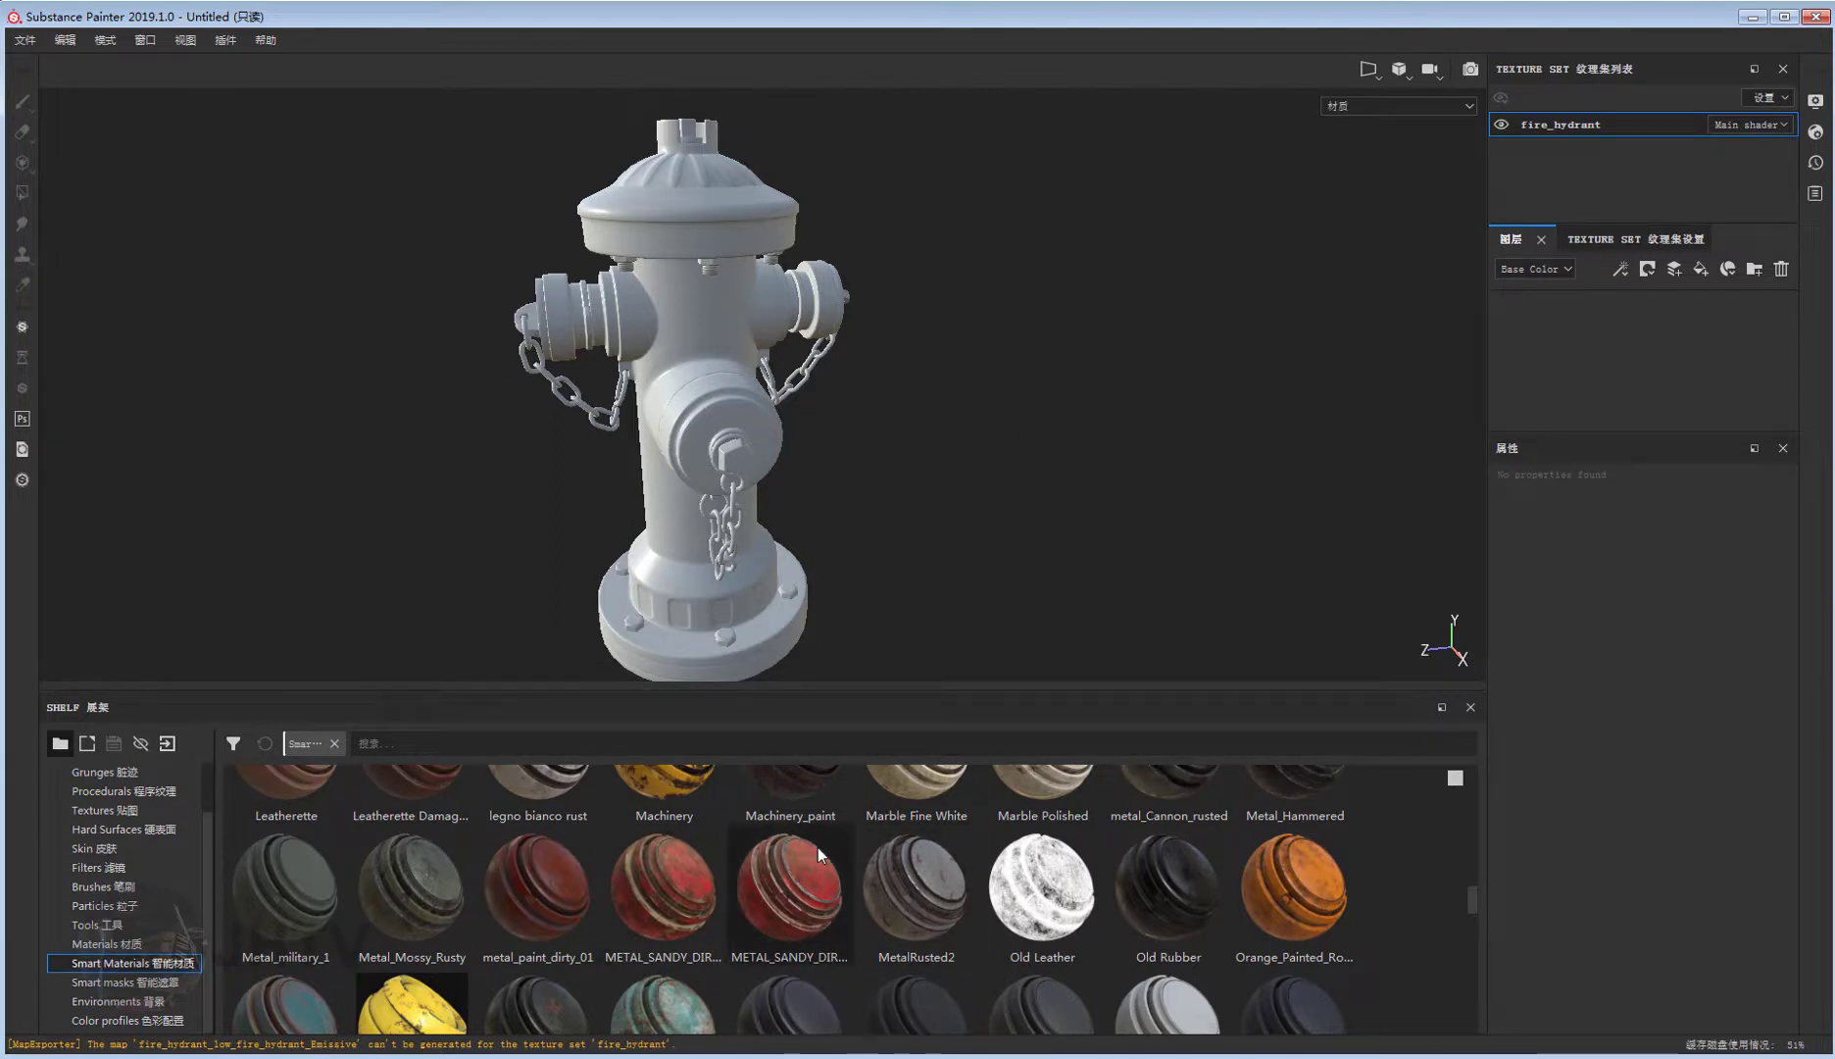
# Apply METAL_SANDY_DIRT___OLD_v2 as a layer and zoom in on the cap and nozzles.
pyautogui.moveTo(765, 940); pyautogui.dragTo(1652, 348)
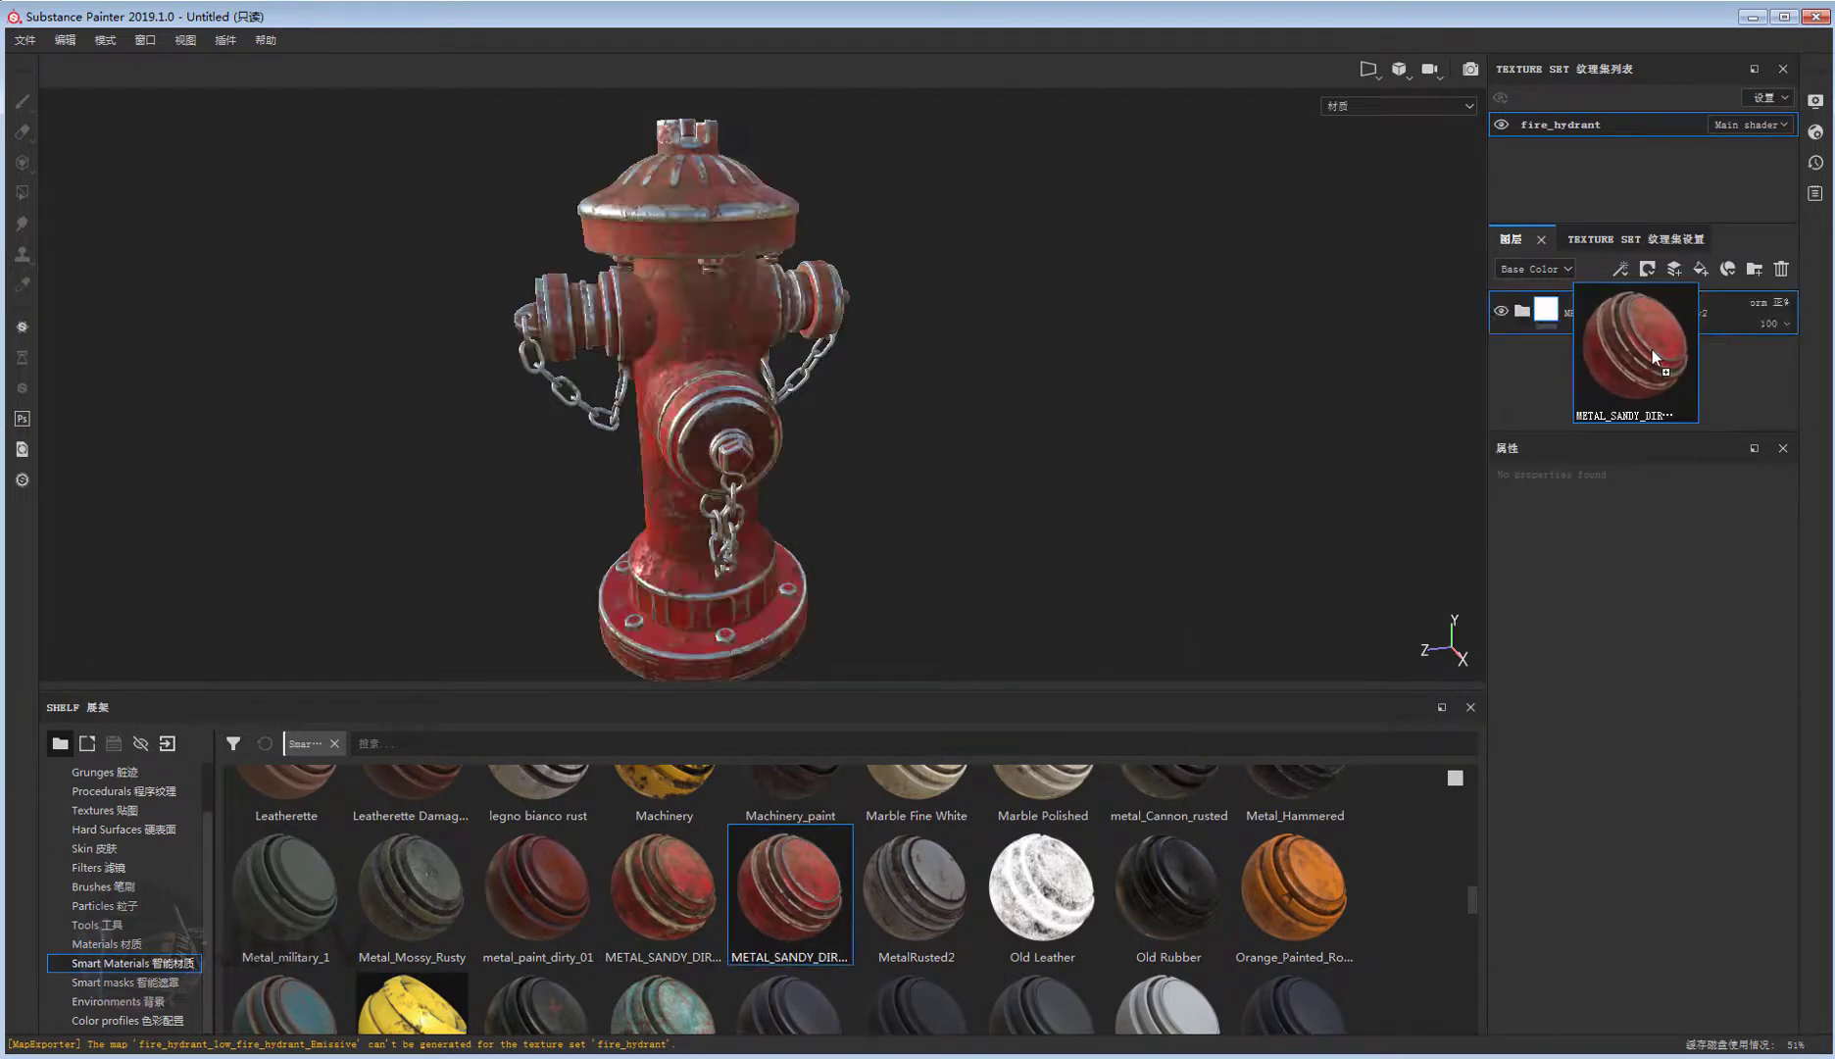
pyautogui.moveTo(857, 524)
pyautogui.keyDown('alt'); pyautogui.mouseDown()
pyautogui.moveTo(833, 504)
pyautogui.moveTo(939, 483)
pyautogui.moveTo(896, 518)
pyautogui.moveTo(856, 503)
pyautogui.mouseUp(); pyautogui.keyUp('alt')
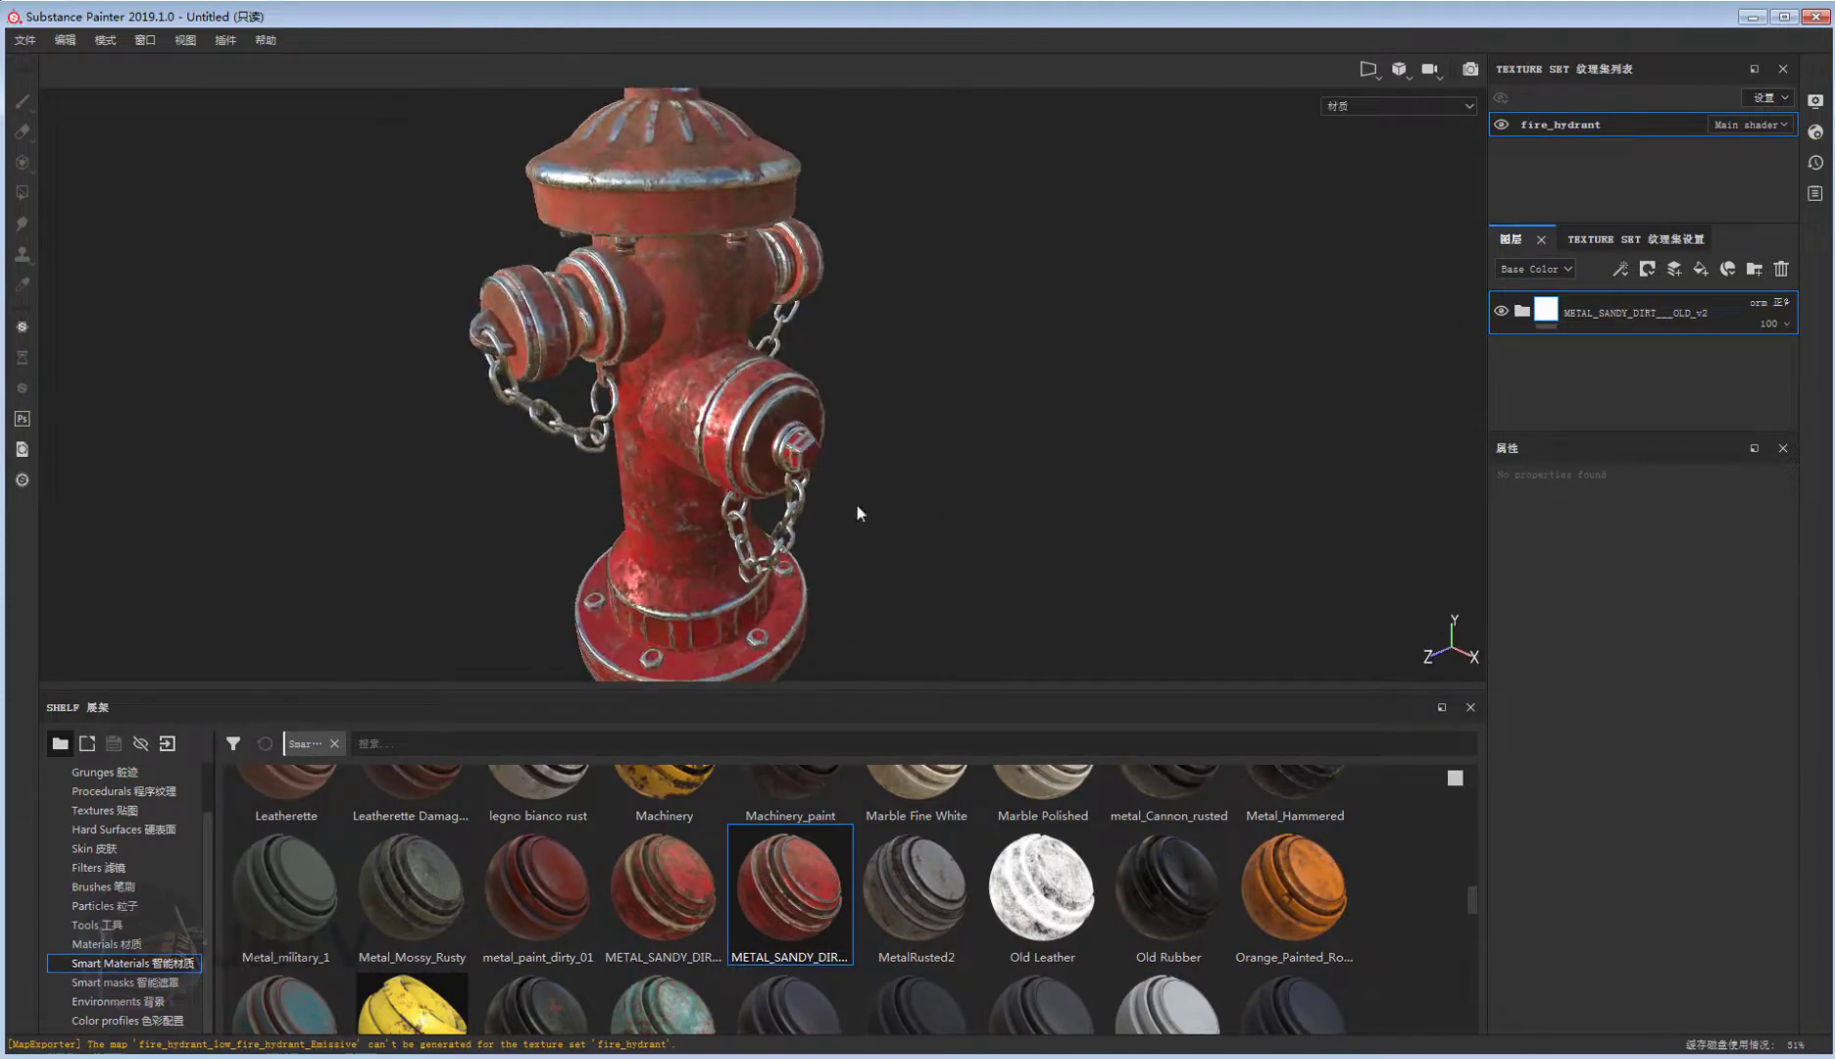
pyautogui.moveTo(856, 503)
pyautogui.keyDown('alt'); pyautogui.mouseDown(button='right')
pyautogui.moveTo(1061, 532)
pyautogui.moveTo(948, 464)
pyautogui.moveTo(1024, 422)
pyautogui.mouseUp(button='right'); pyautogui.keyUp('alt')
pyautogui.moveTo(1025, 423)
pyautogui.keyDown('alt'); pyautogui.mouseDown()
pyautogui.moveTo(1078, 420)
pyautogui.moveTo(1057, 449)
pyautogui.mouseUp(); pyautogui.keyUp('alt')
pyautogui.keyDown('alt'); pyautogui.moveTo(1057, 449); pyautogui.dragTo(857, 472, button='middle'); pyautogui.keyUp('alt')
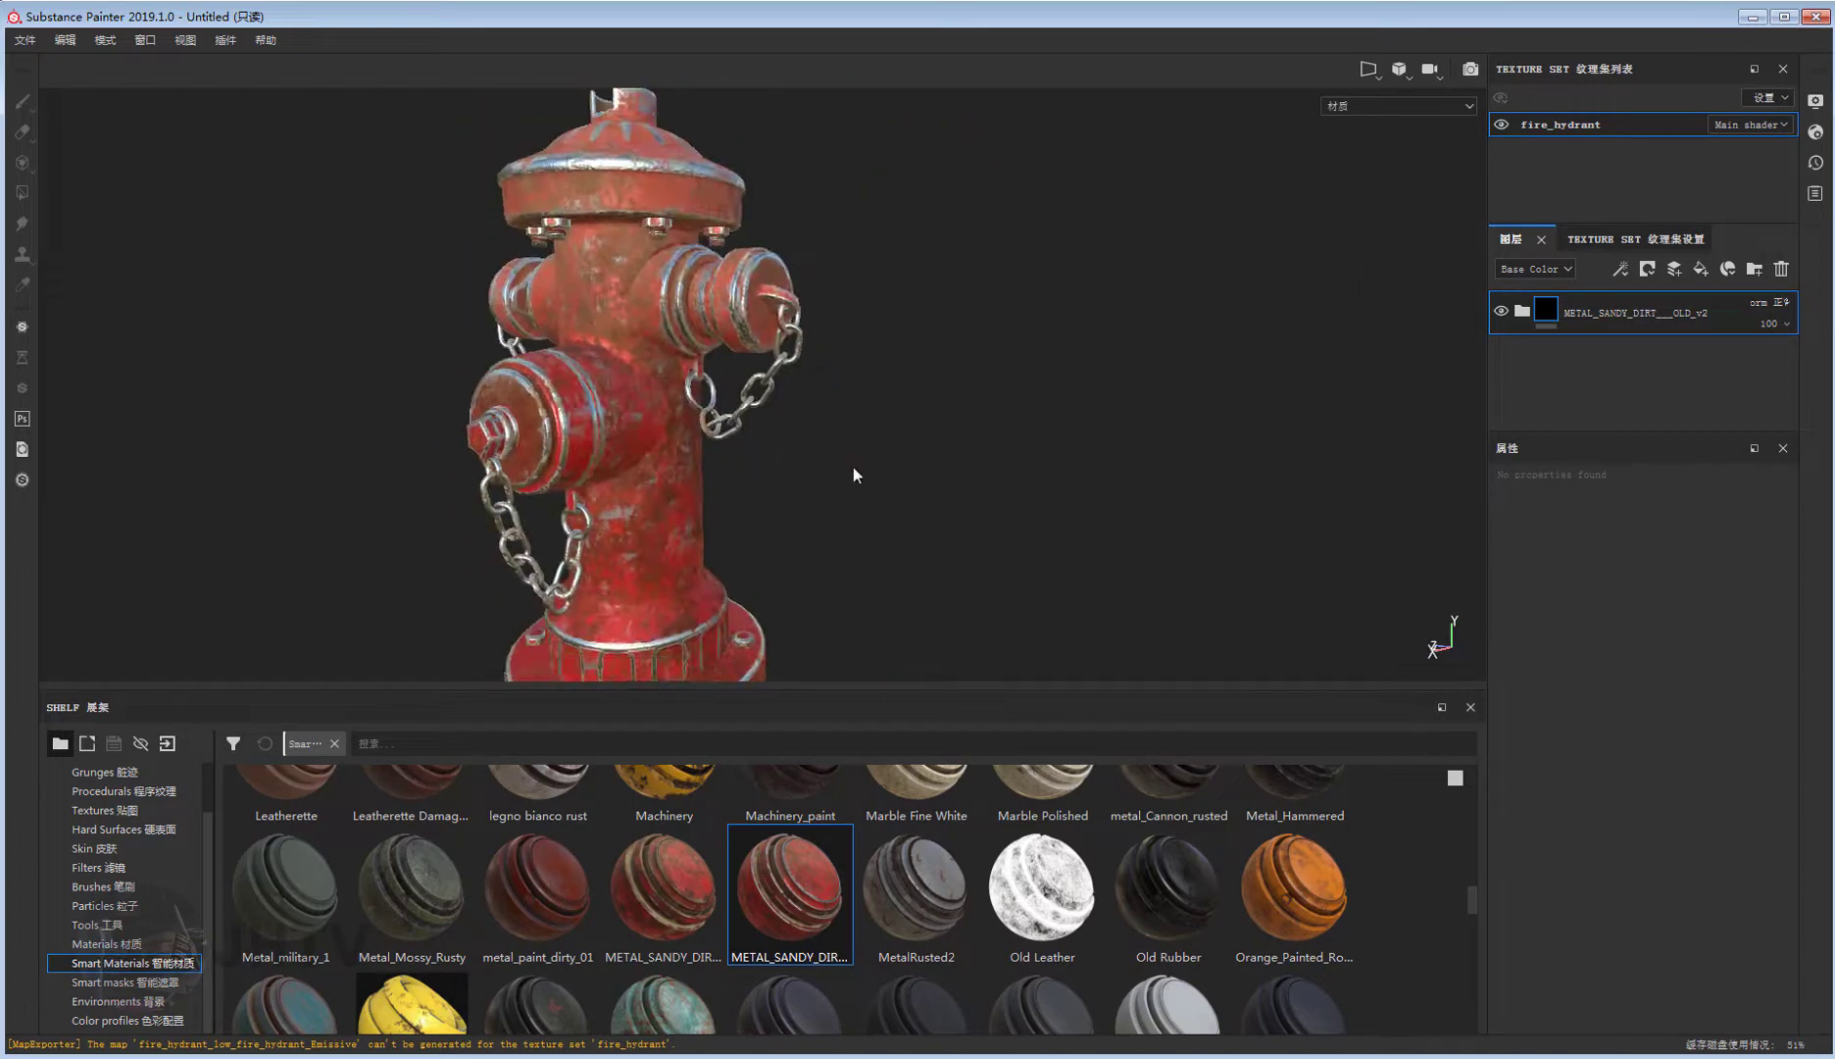
pyautogui.moveTo(857, 472)
pyautogui.keyDown('alt'); pyautogui.mouseDown()
pyautogui.moveTo(833, 502)
pyautogui.moveTo(873, 484)
pyautogui.moveTo(860, 504)
pyautogui.moveTo(645, 416)
pyautogui.mouseUp(); pyautogui.keyUp('alt')
pyautogui.keyDown('alt'); pyautogui.moveTo(644, 417); pyautogui.dragTo(758, 484, button='right'); pyautogui.keyUp('alt')
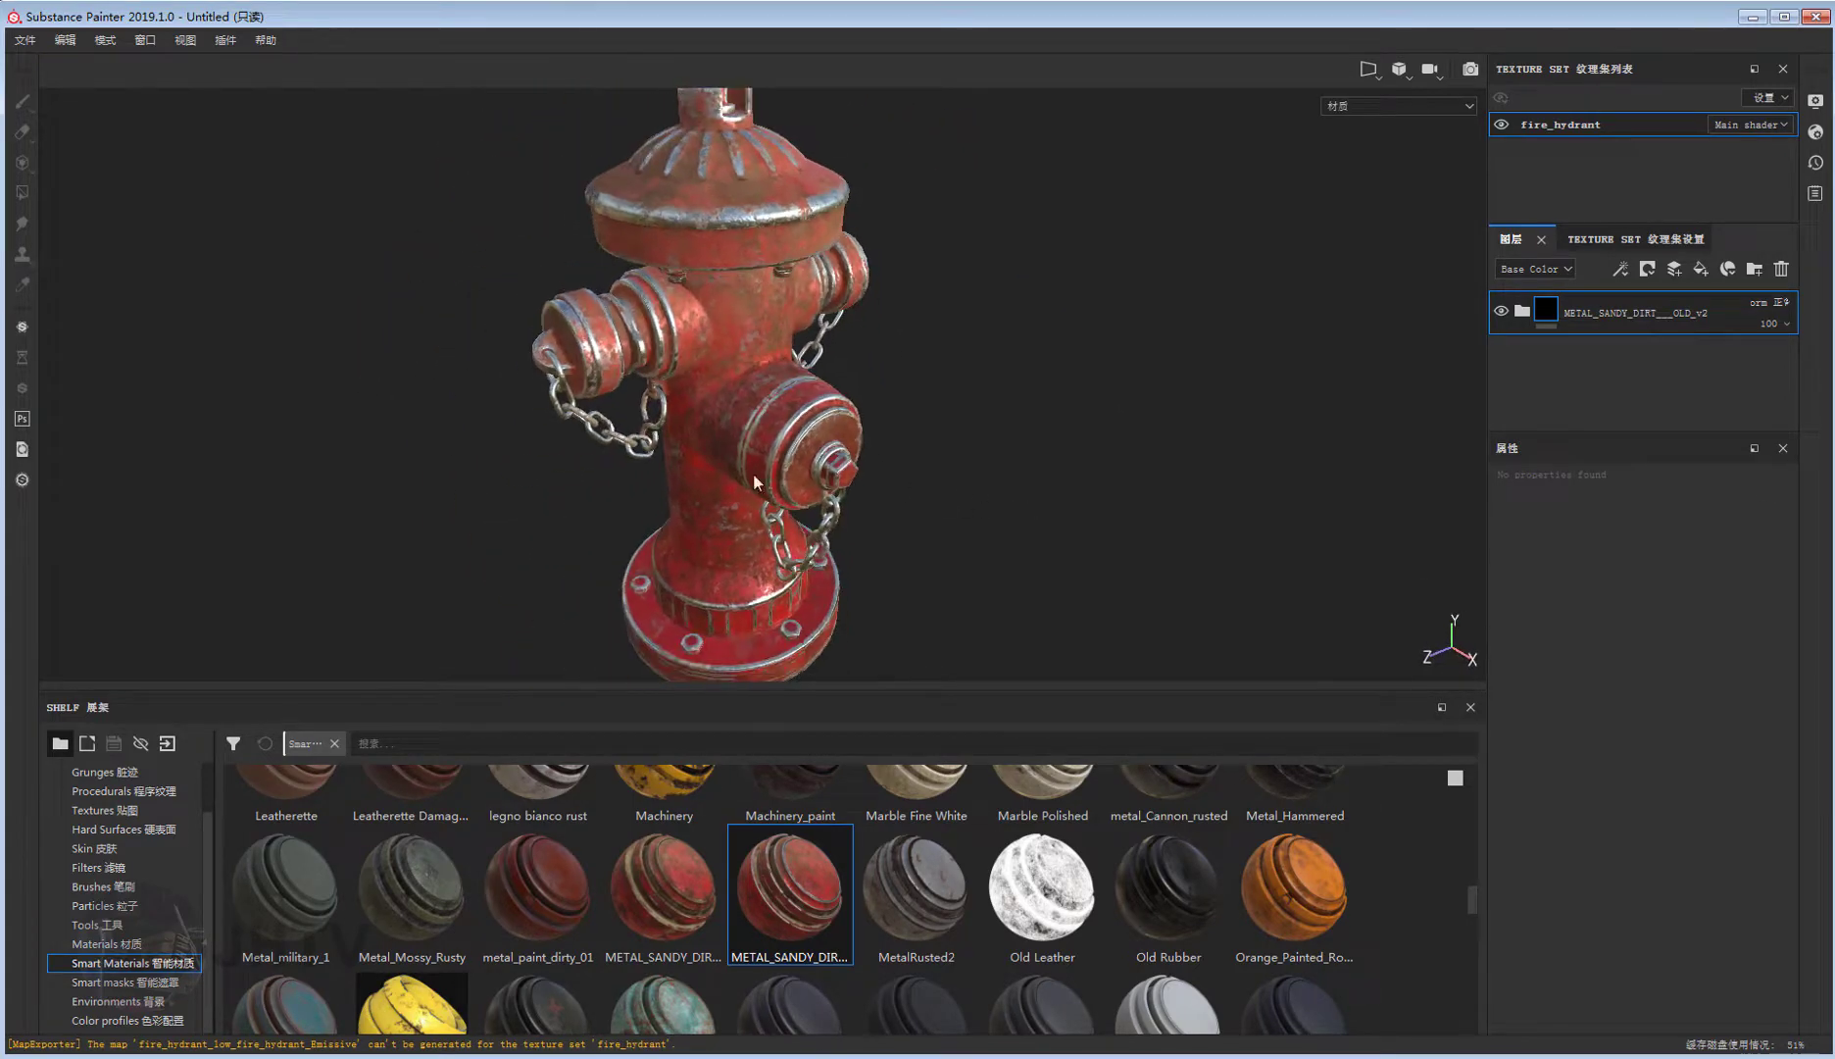
# Orbit the hydrant to check the worn, chipped red paint from several angles.
pyautogui.moveTo(758, 484)
pyautogui.keyDown('alt'); pyautogui.mouseDown()
pyautogui.moveTo(914, 497)
pyautogui.moveTo(760, 482)
pyautogui.mouseUp(); pyautogui.keyUp('alt')
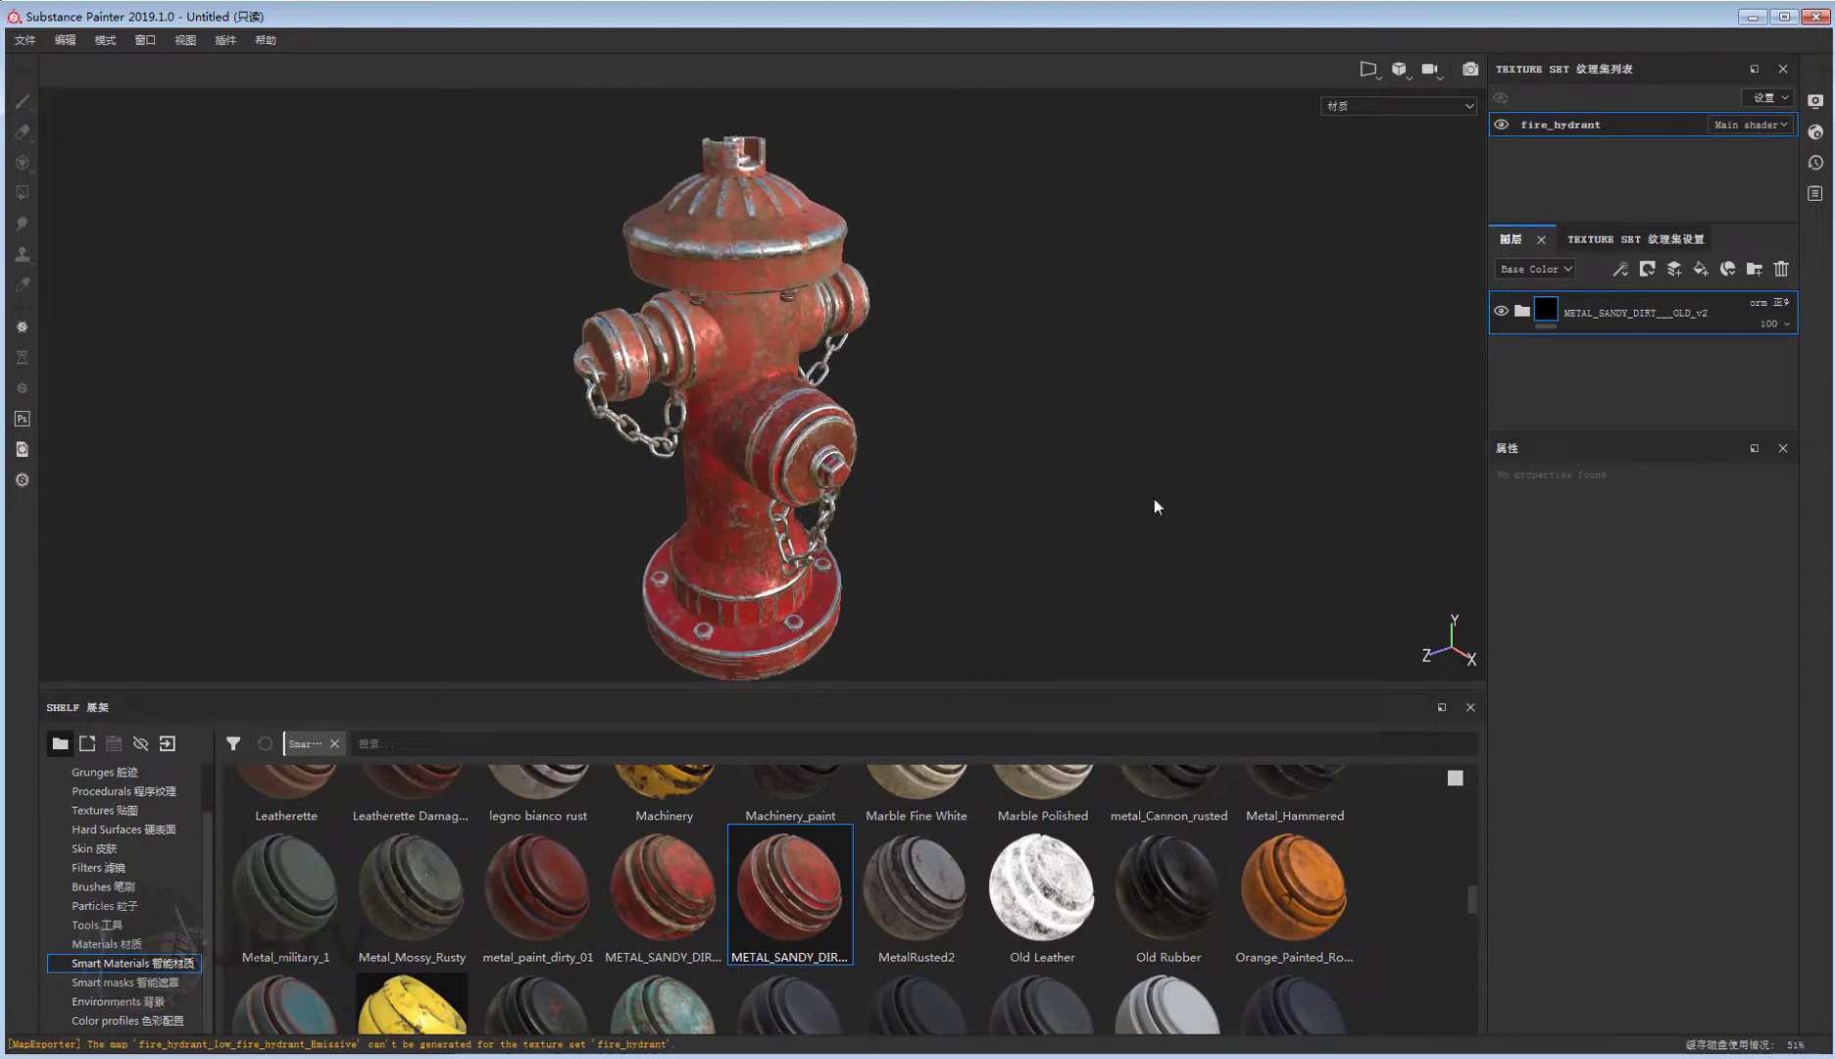
pyautogui.keyDown('alt'); pyautogui.moveTo(754, 359); pyautogui.dragTo(718, 353, button='middle'); pyautogui.keyUp('alt')
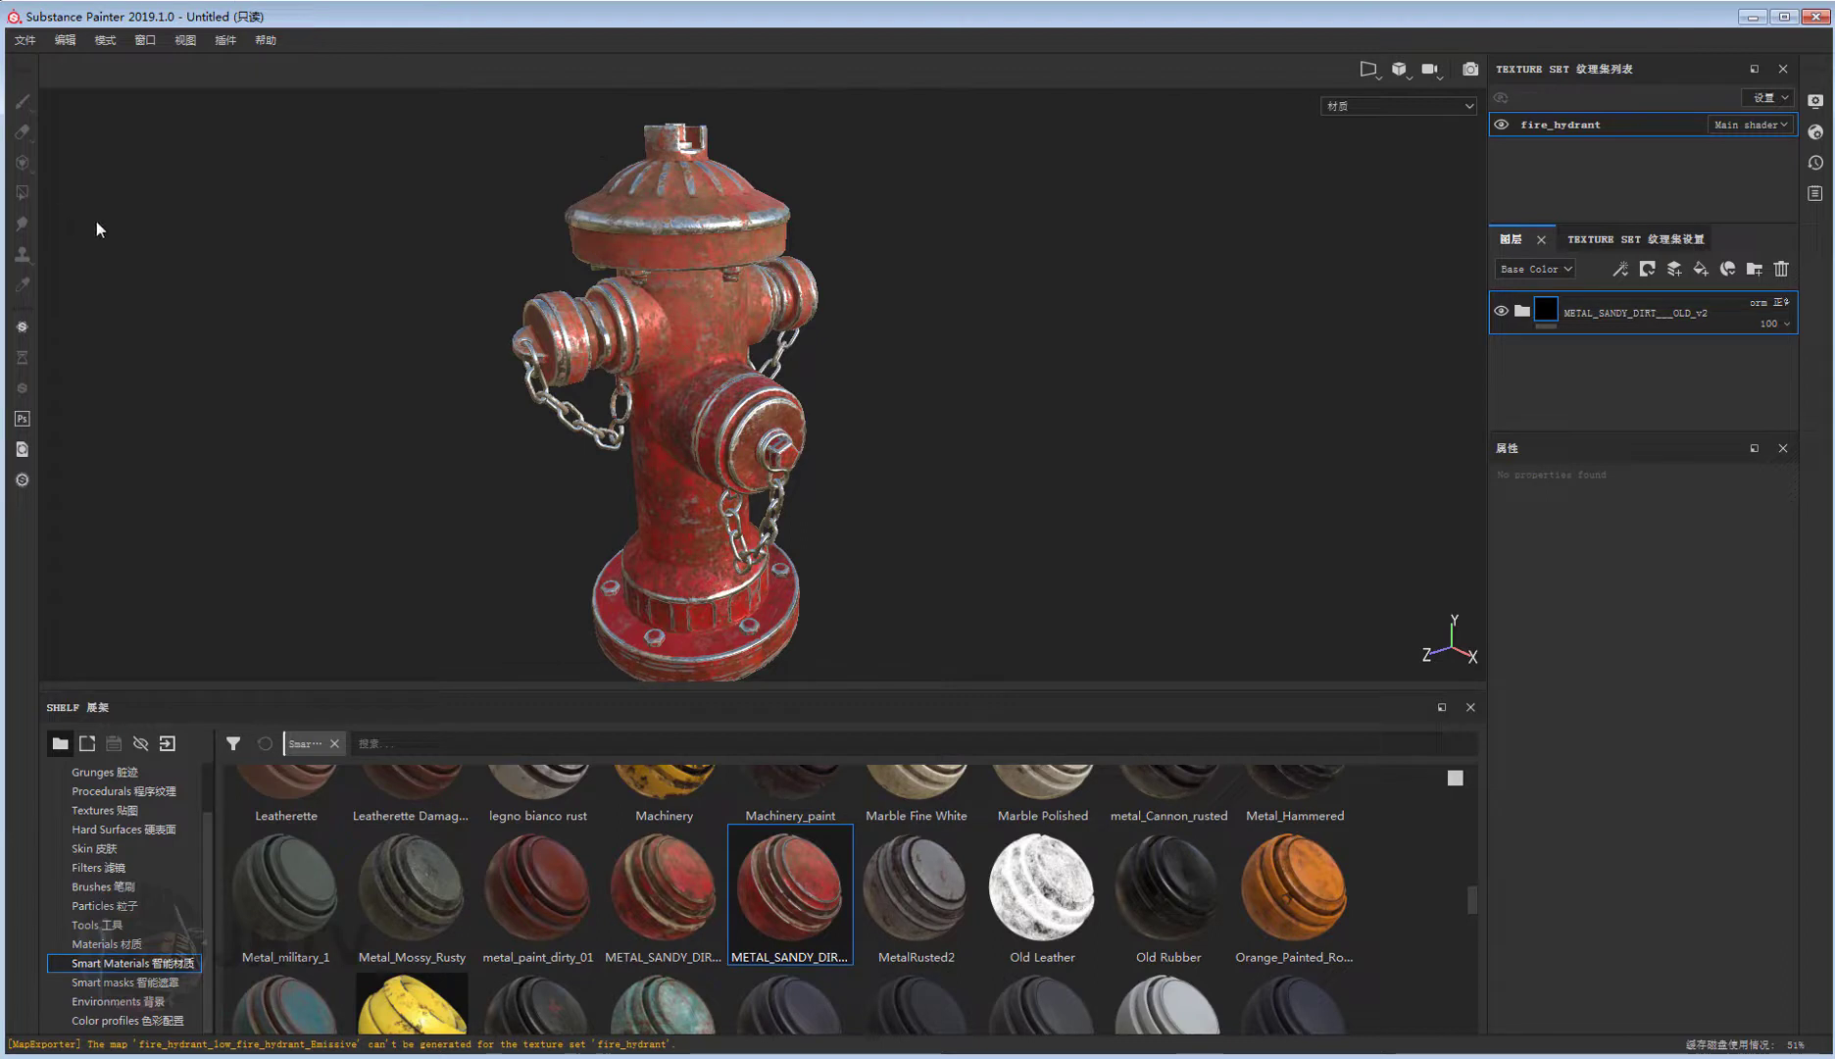
pyautogui.keyDown('alt'); pyautogui.moveTo(750, 365); pyautogui.dragTo(735, 353, button='middle'); pyautogui.keyUp('alt')
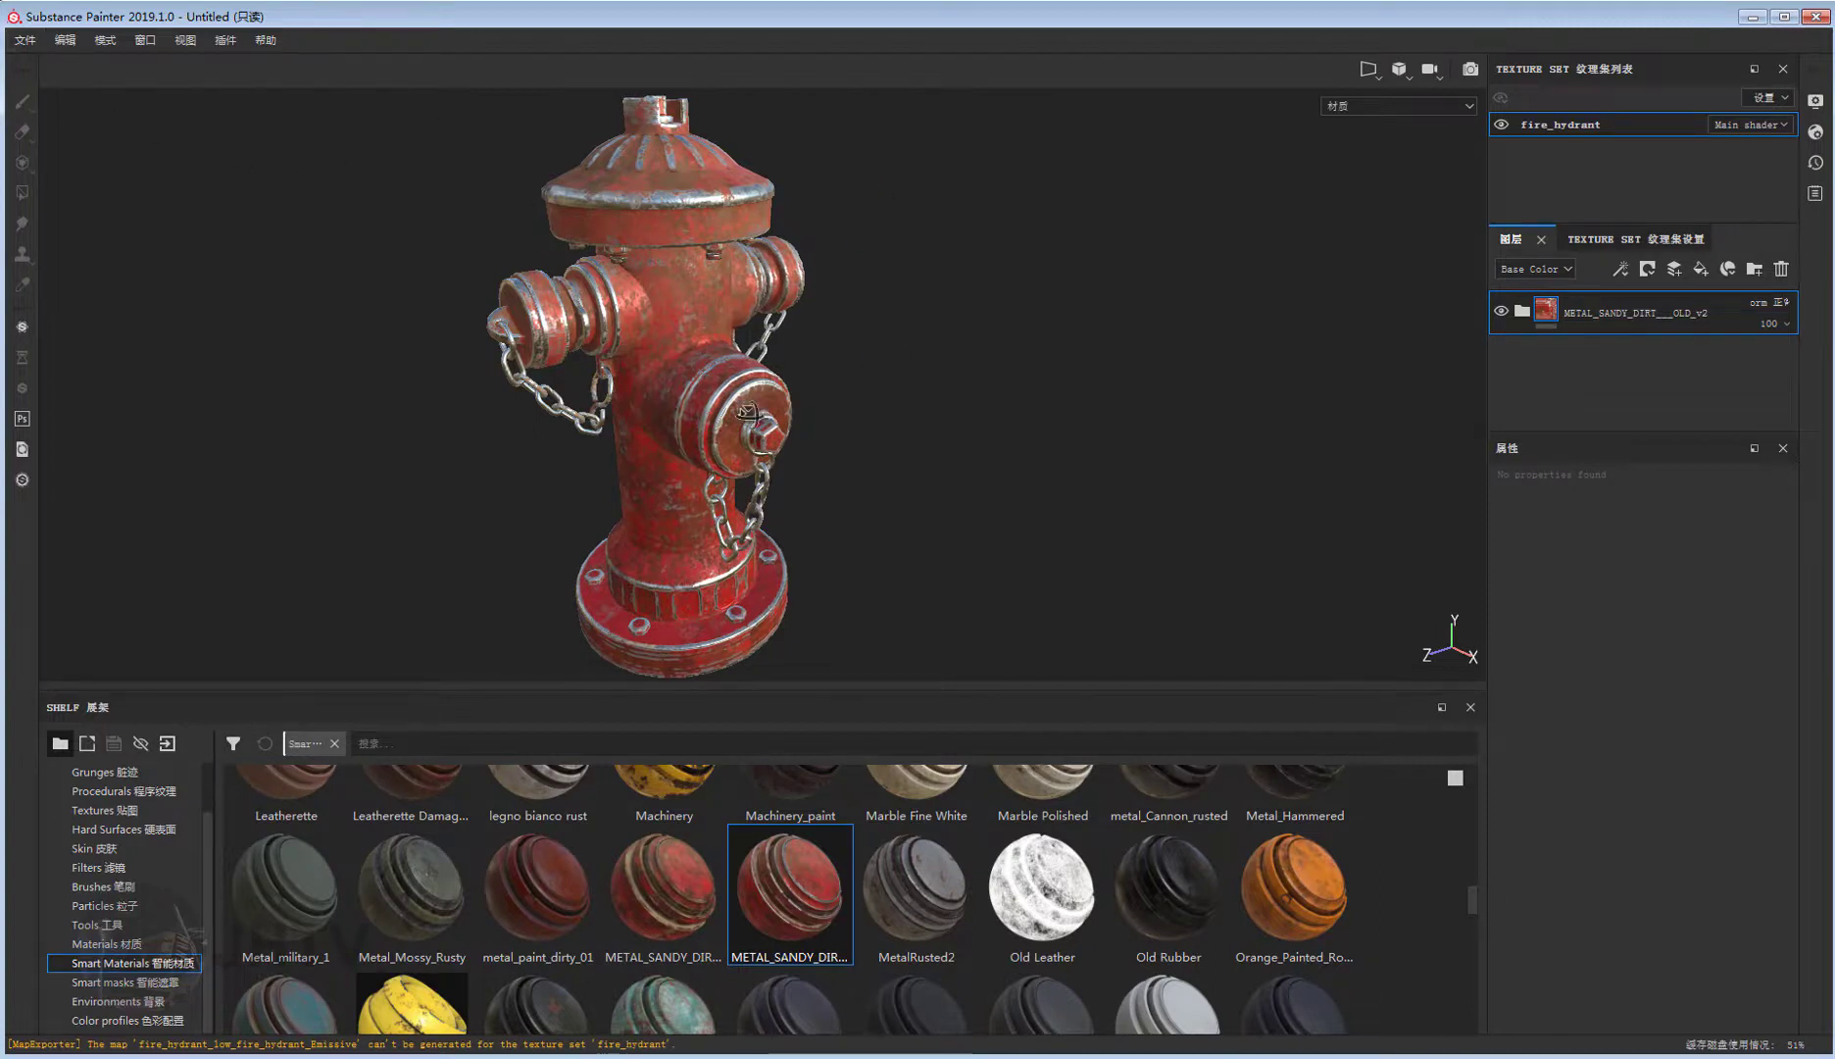
pyautogui.moveTo(578, 341)
pyautogui.keyDown('alt'); pyautogui.mouseDown()
pyautogui.moveTo(847, 161)
pyautogui.moveTo(475, 228)
pyautogui.mouseUp(); pyautogui.keyUp('alt')
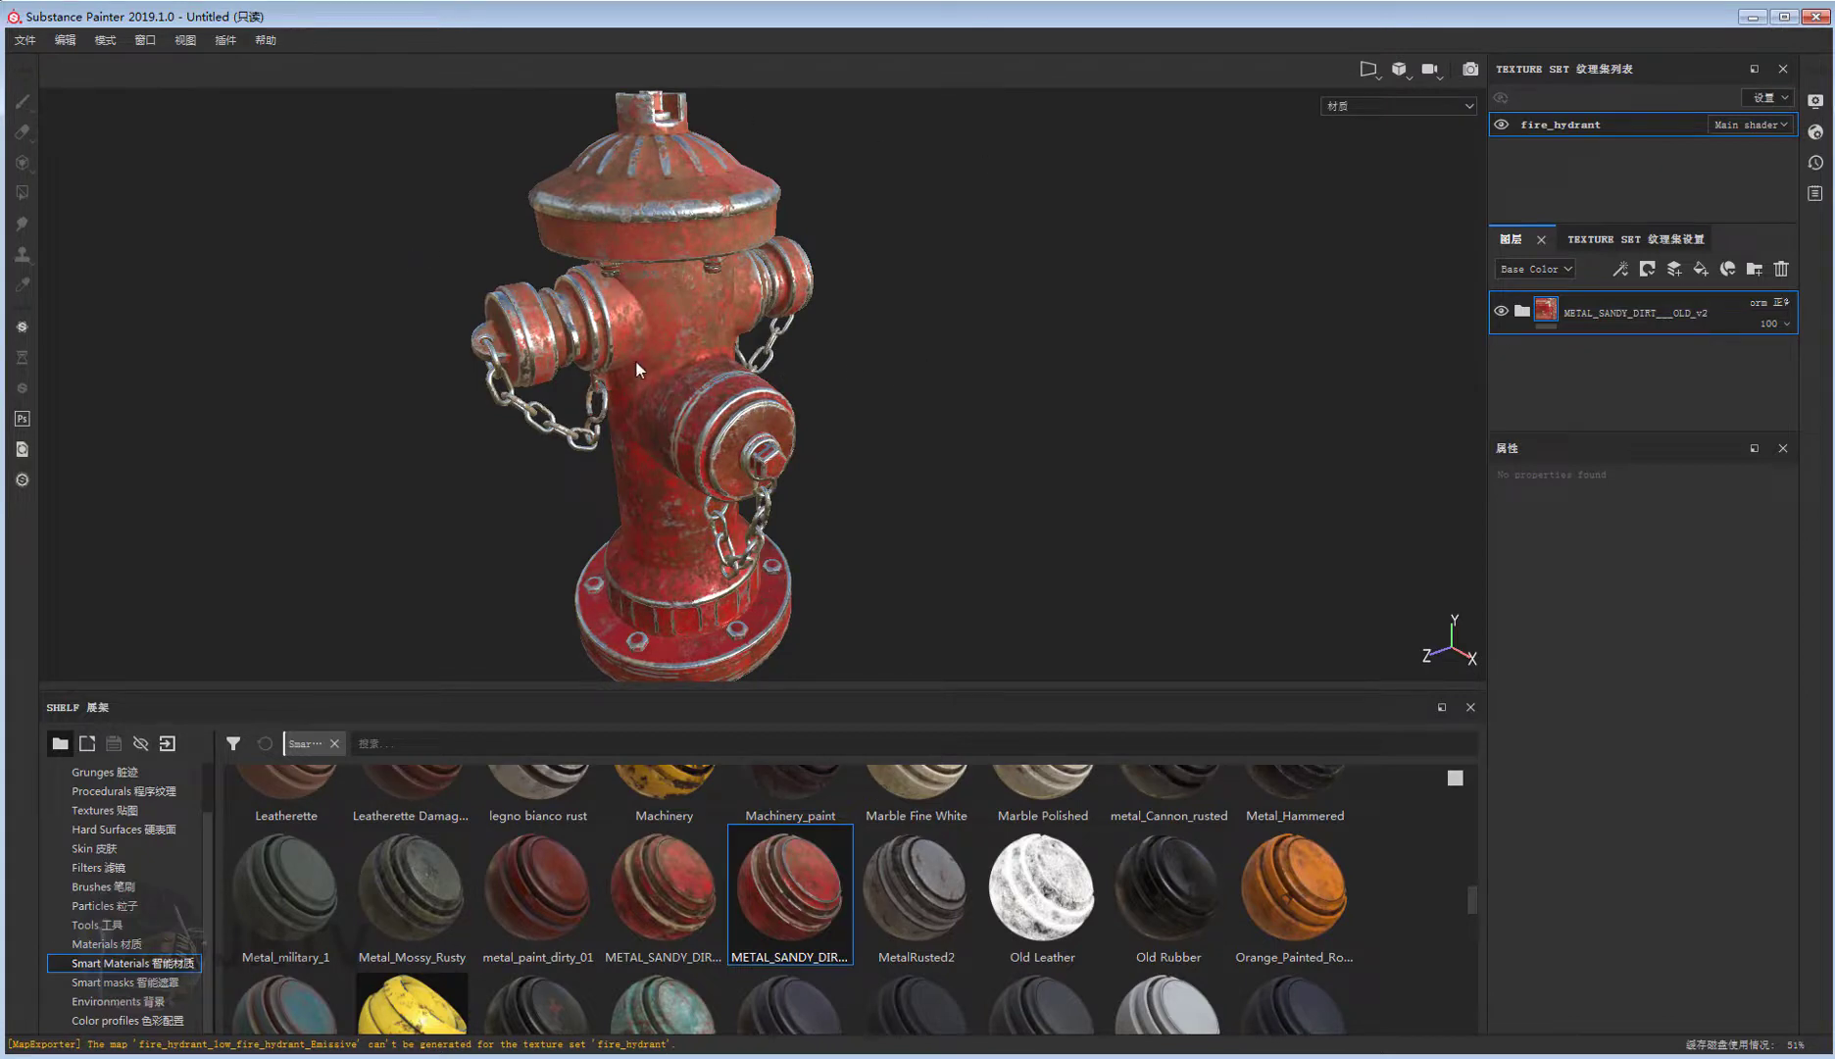
pyautogui.keyDown('alt'); pyautogui.moveTo(636, 362); pyautogui.dragTo(650, 357); pyautogui.keyUp('alt')
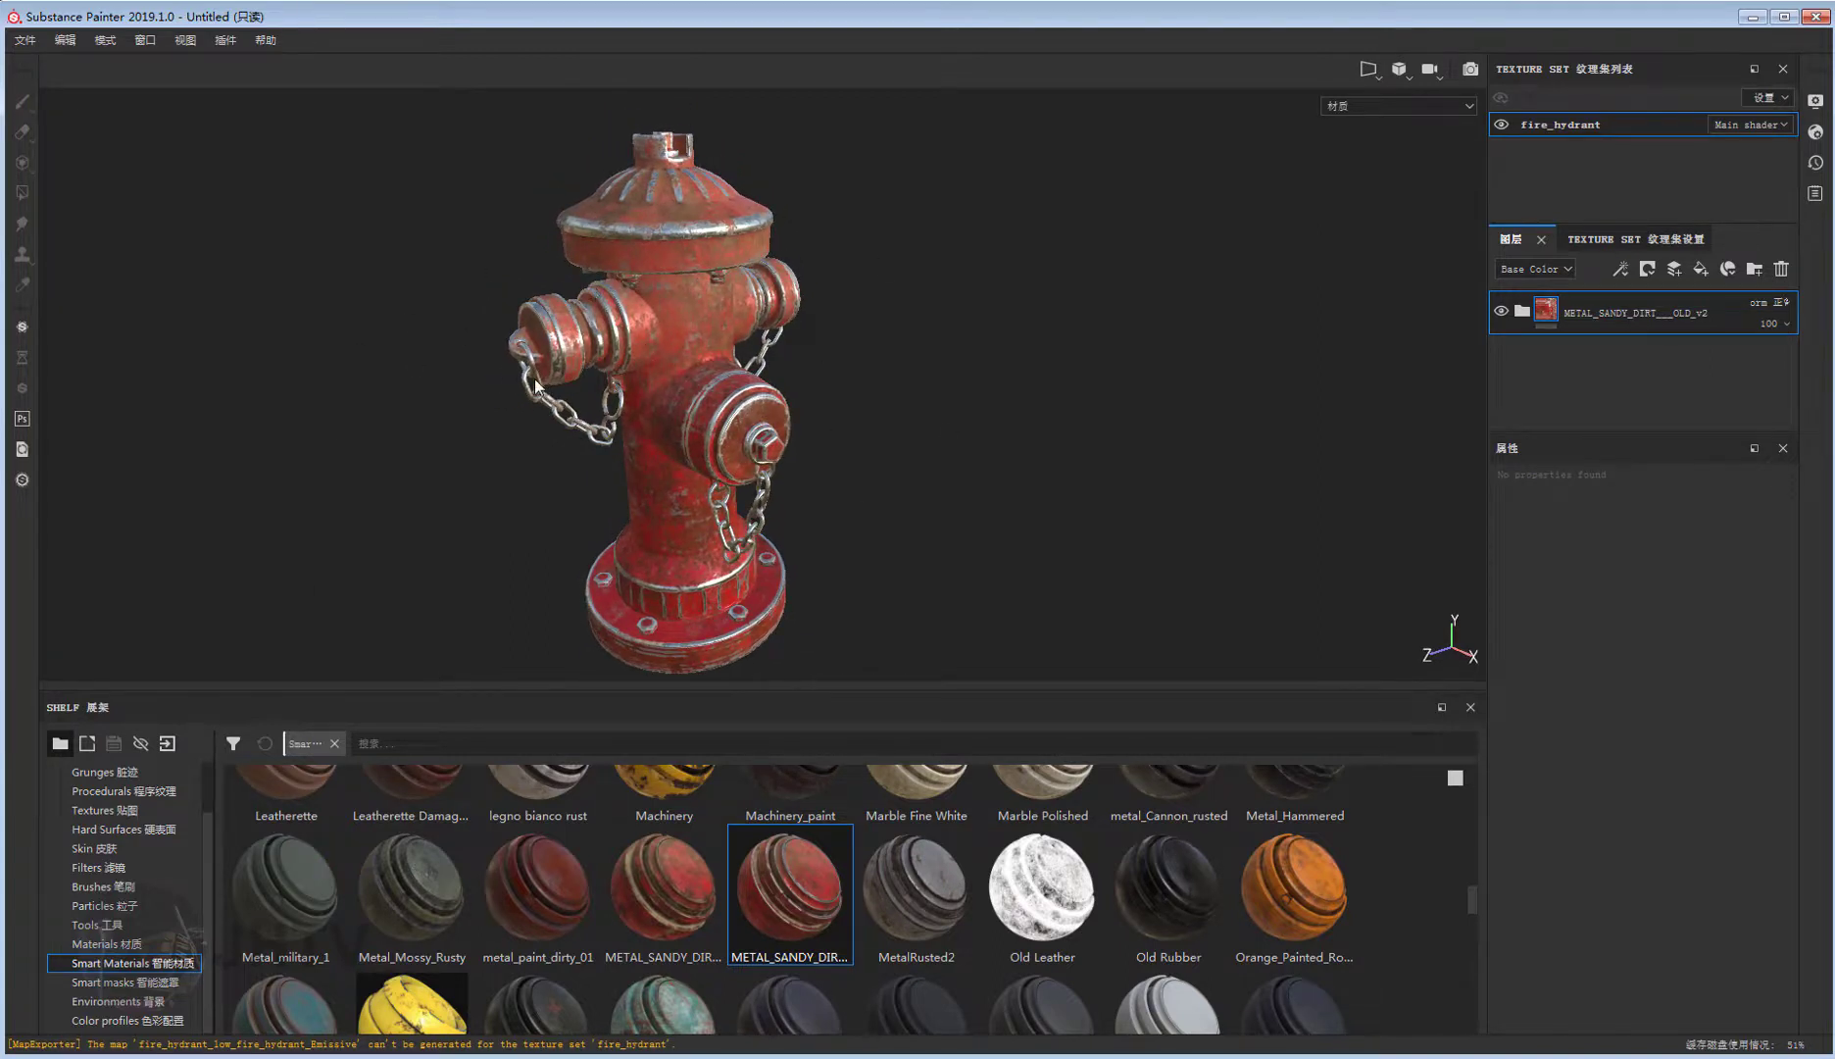
pyautogui.keyDown('alt'); pyautogui.moveTo(535, 386); pyautogui.dragTo(624, 429); pyautogui.keyUp('alt')
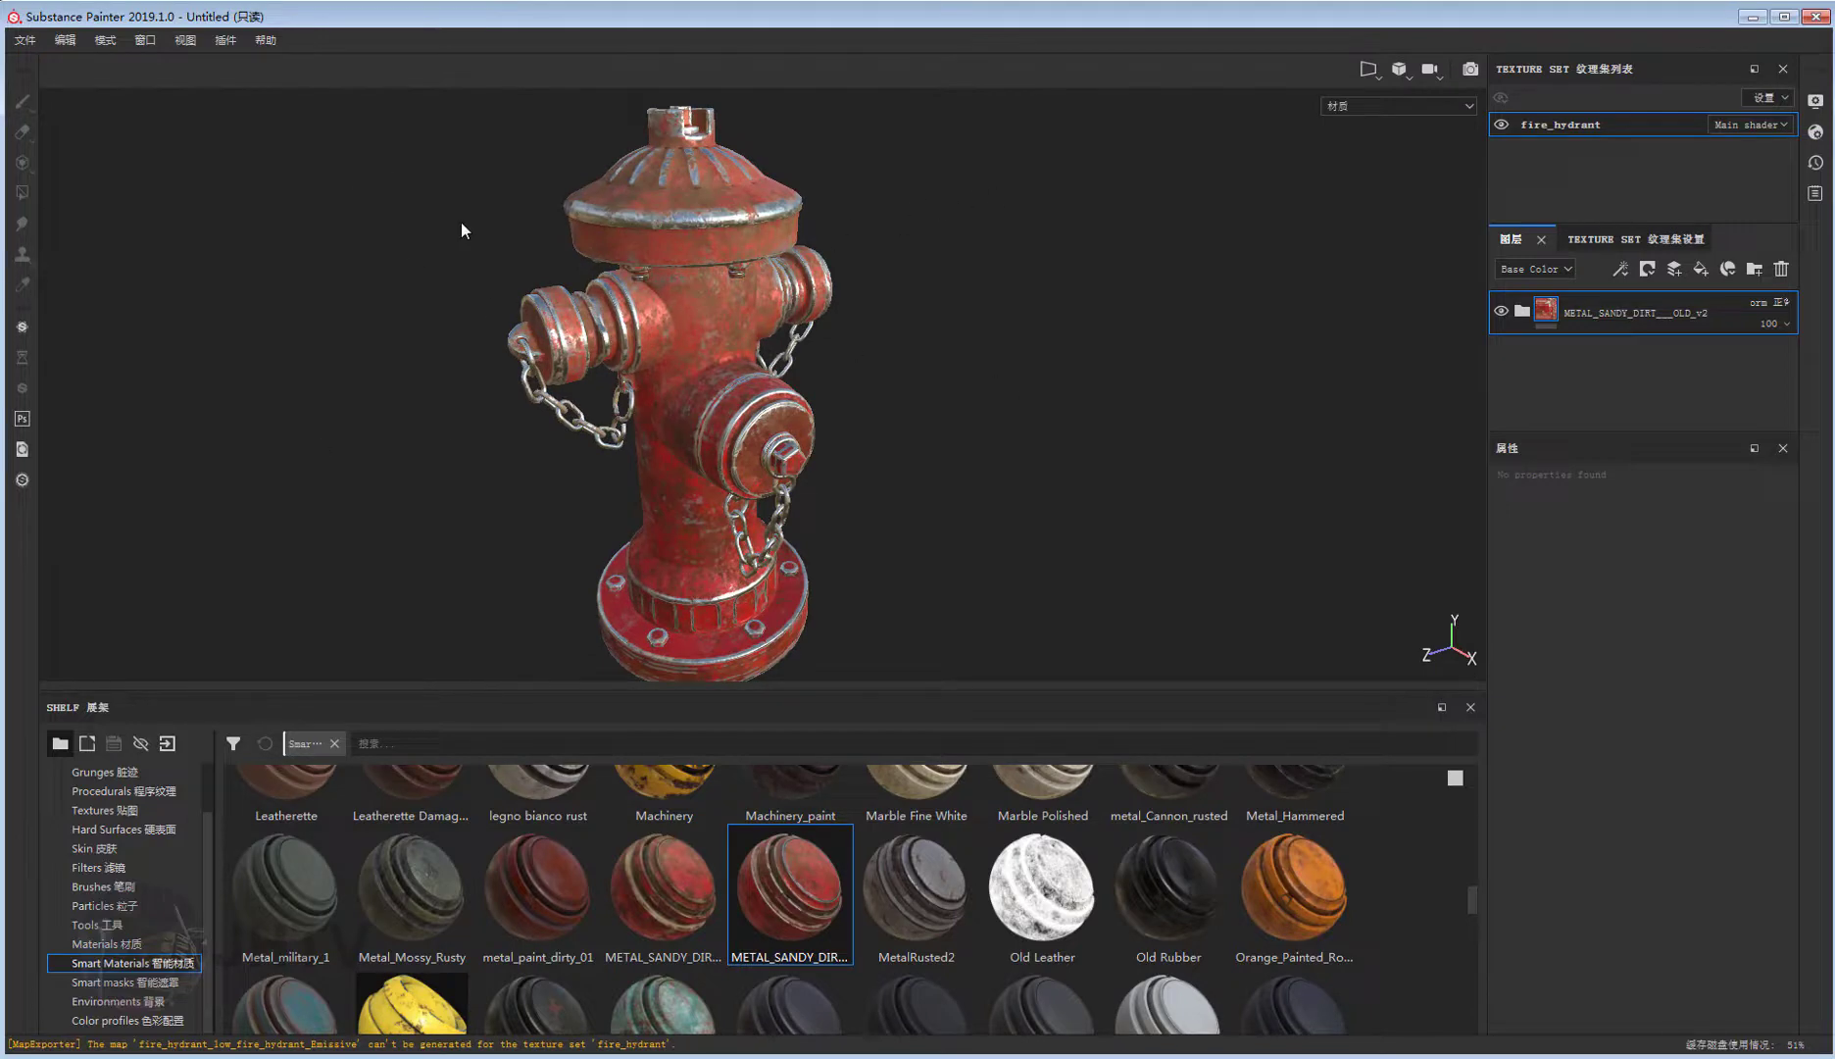
pyautogui.moveTo(710, 380)
pyautogui.keyDown('alt'); pyautogui.mouseDown()
pyautogui.moveTo(656, 410)
pyautogui.moveTo(895, 410)
pyautogui.moveTo(738, 379)
pyautogui.mouseUp(); pyautogui.keyUp('alt')
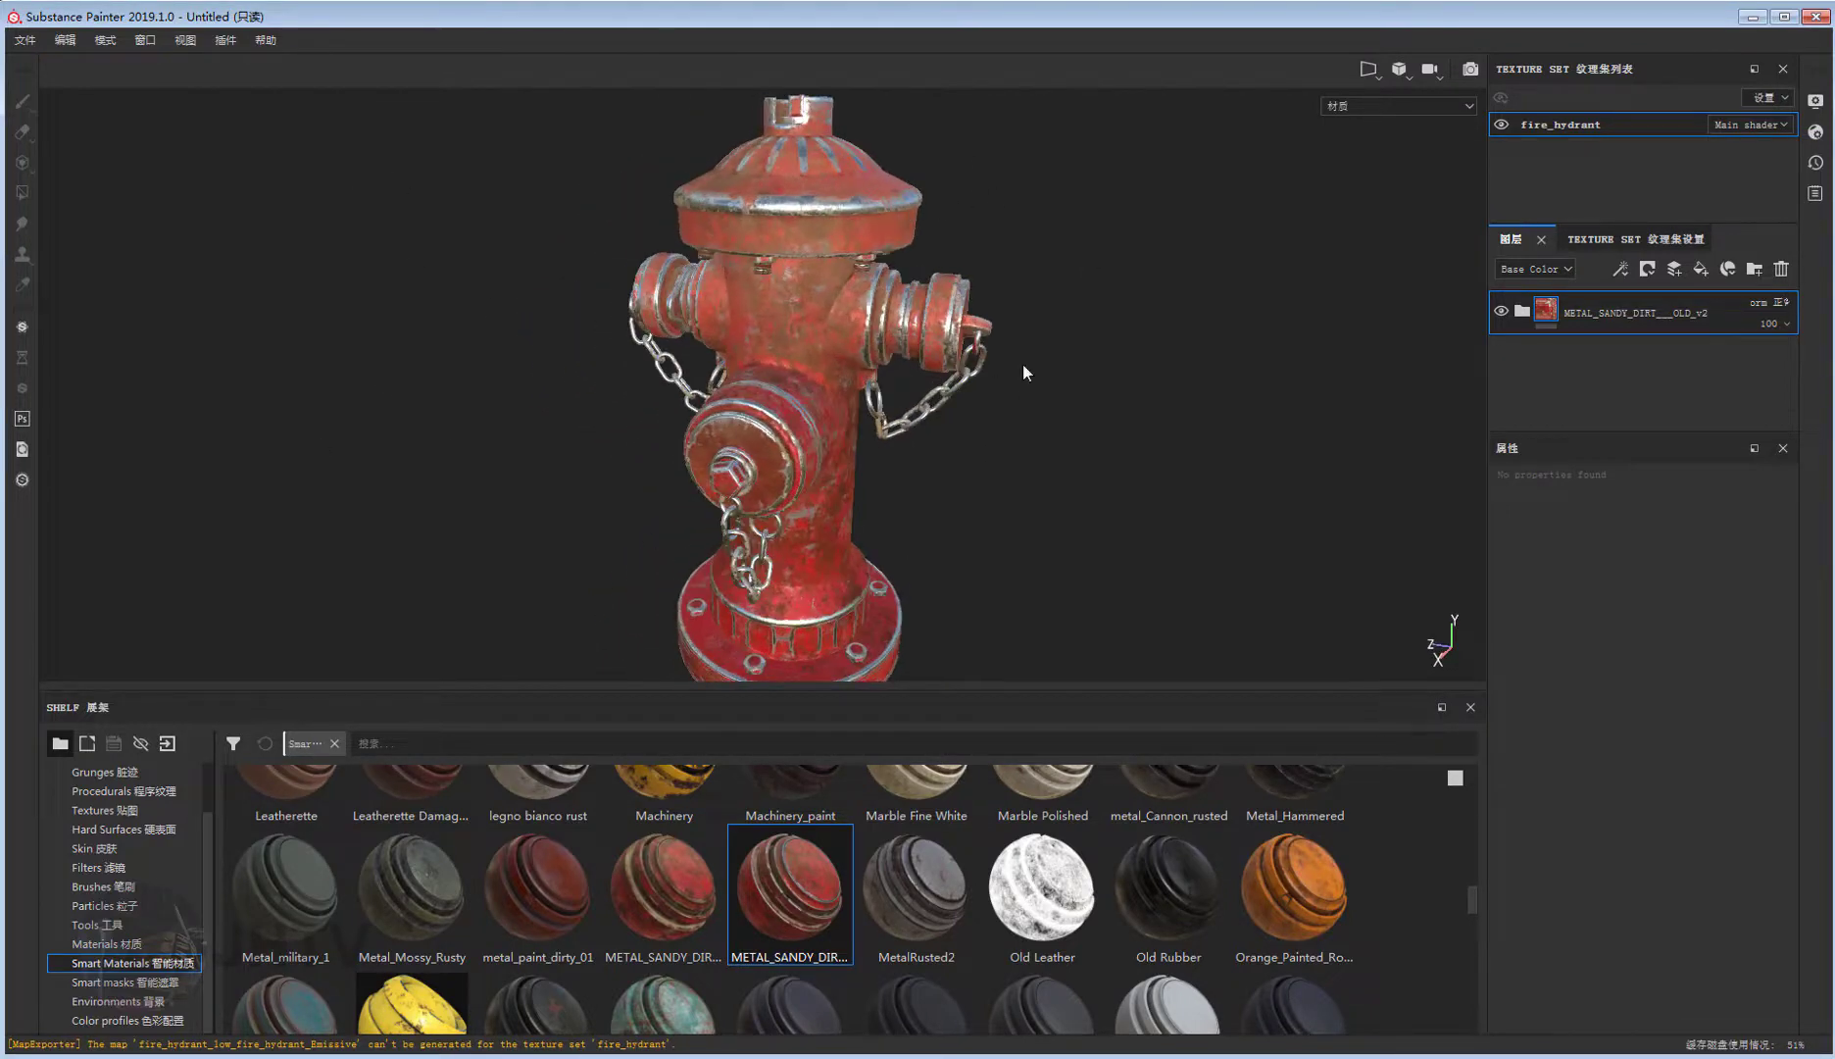
pyautogui.keyDown('alt'); pyautogui.moveTo(918, 416); pyautogui.dragTo(745, 393); pyautogui.keyUp('alt')
pyautogui.click(25, 40)
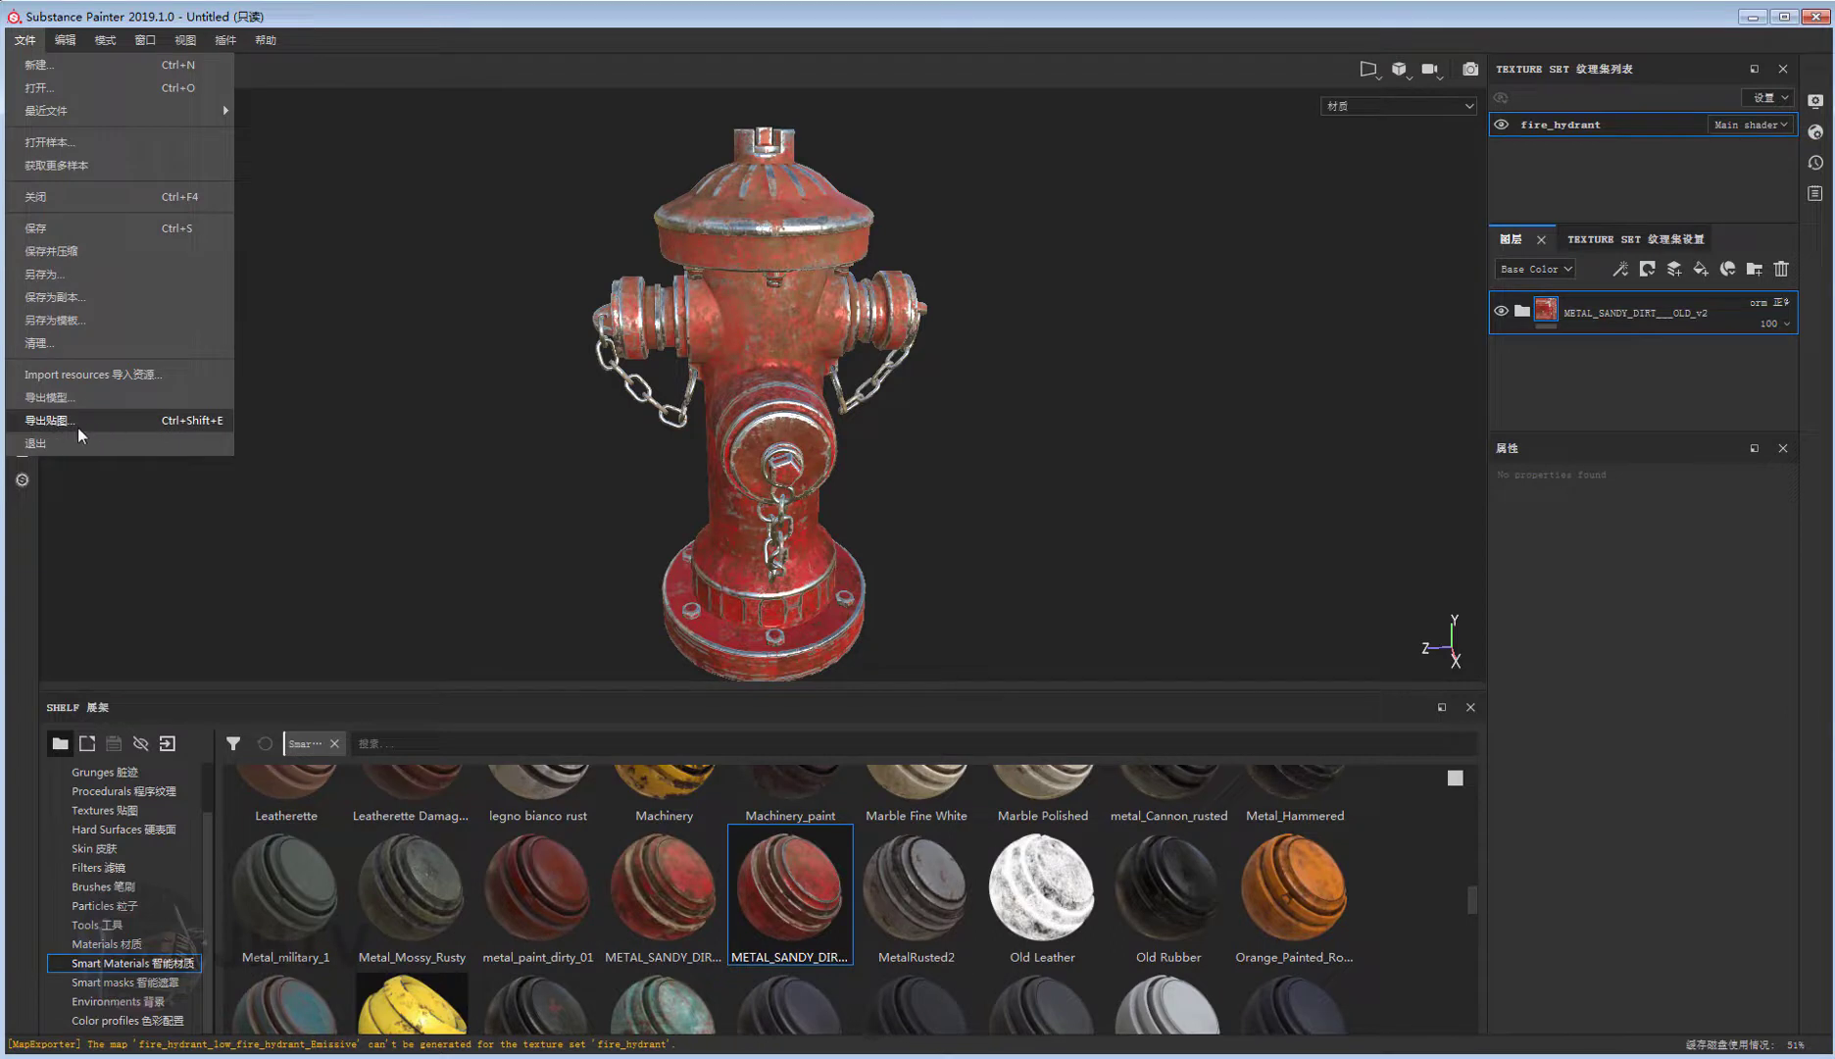
pyautogui.click(122, 420)
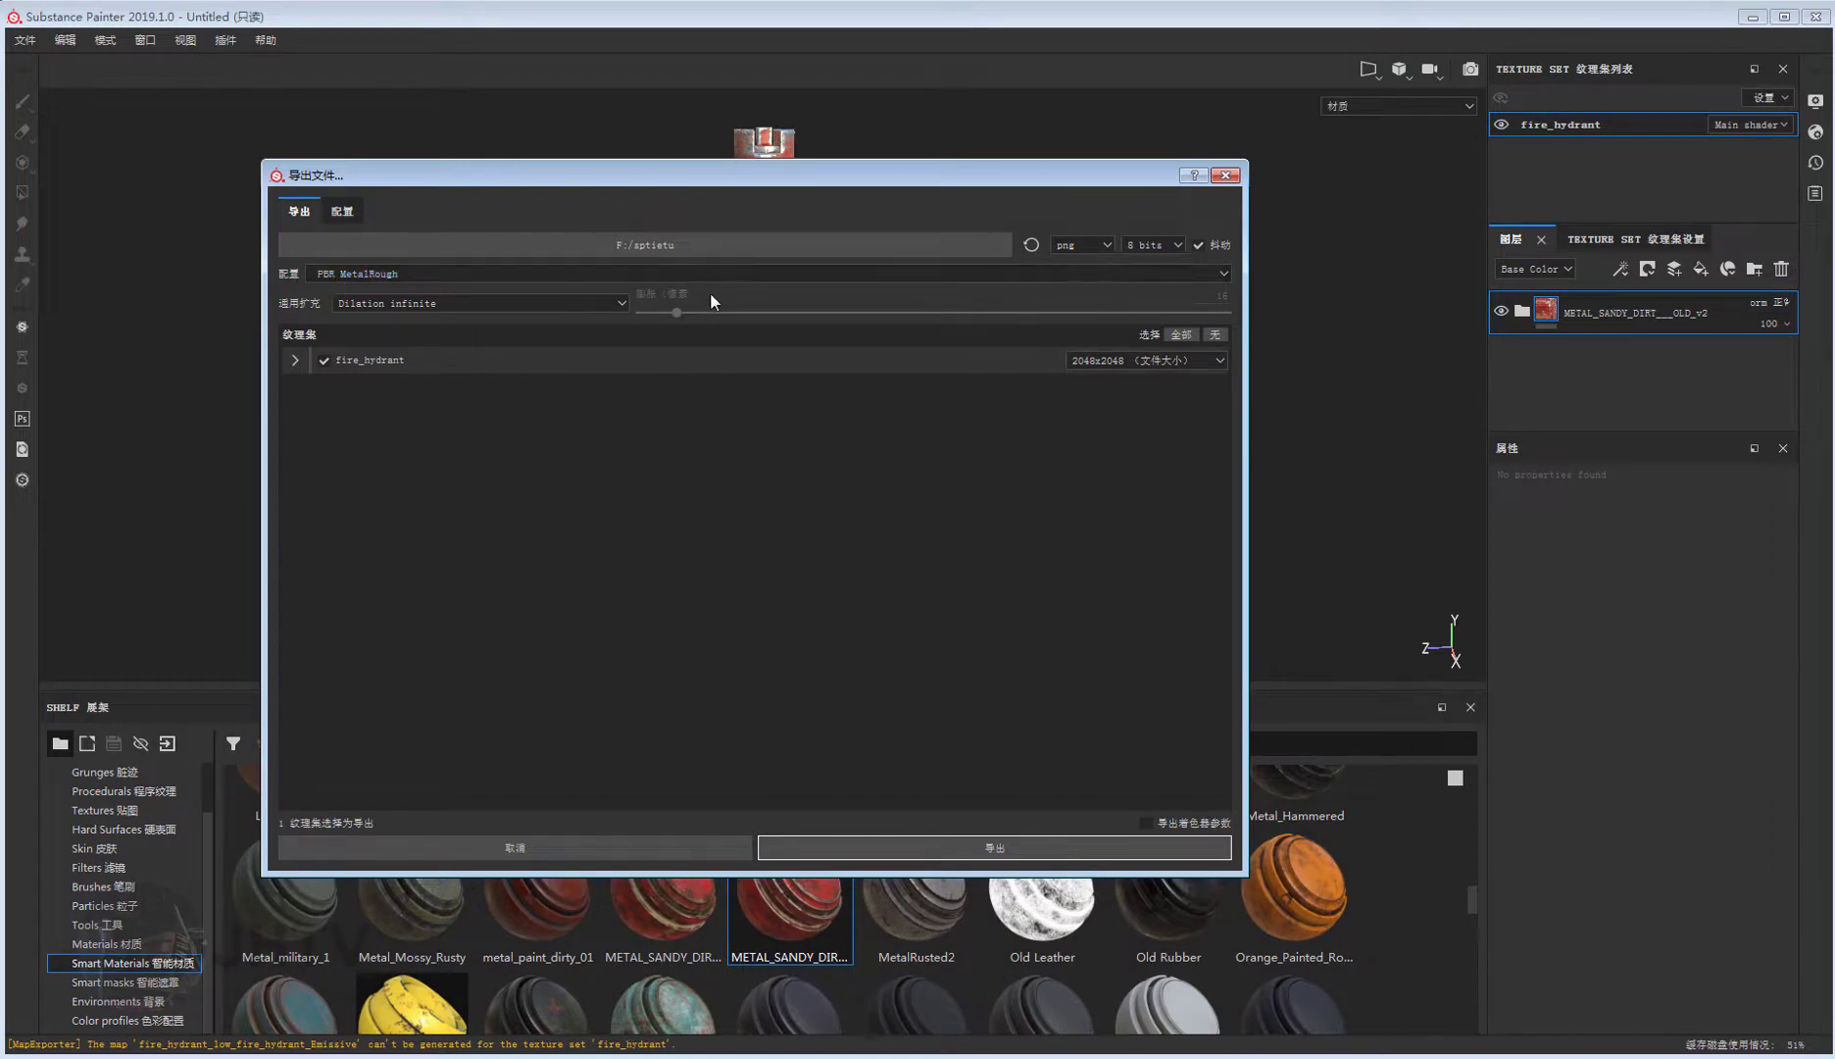
pyautogui.click(776, 276)
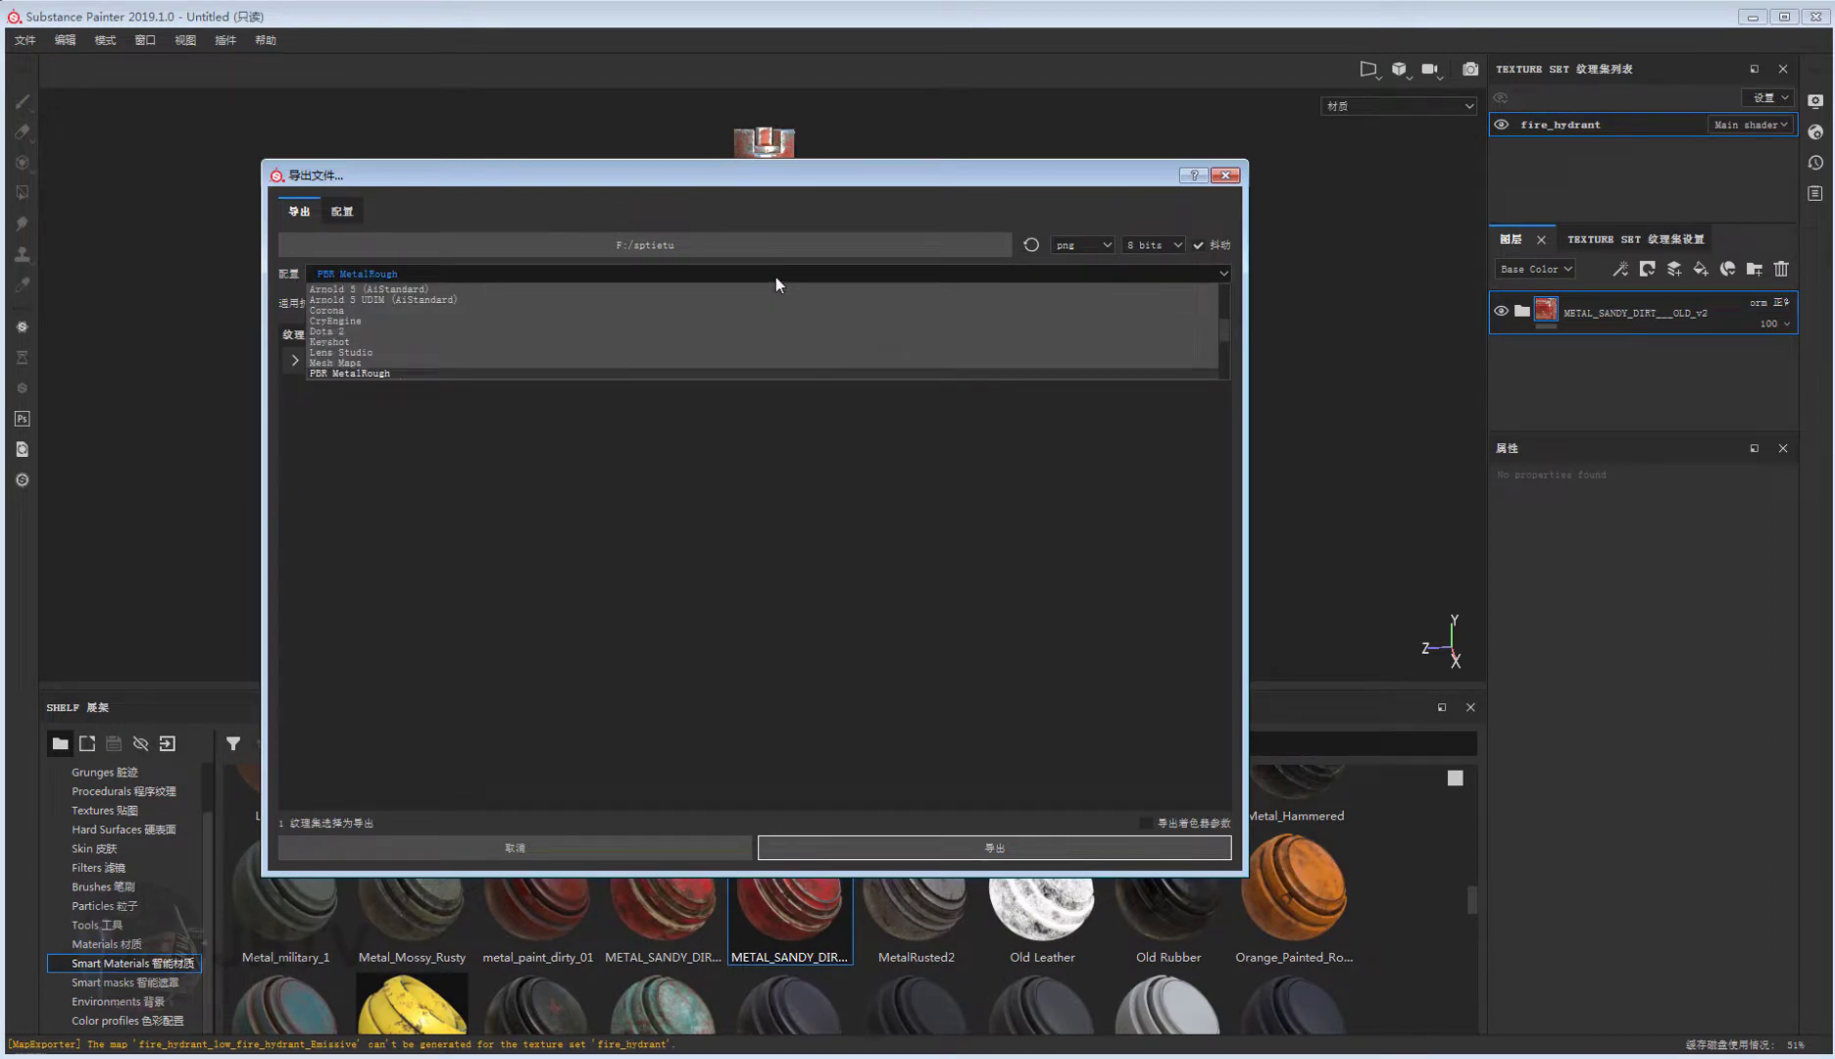
pyautogui.scroll(3, 400, 332)
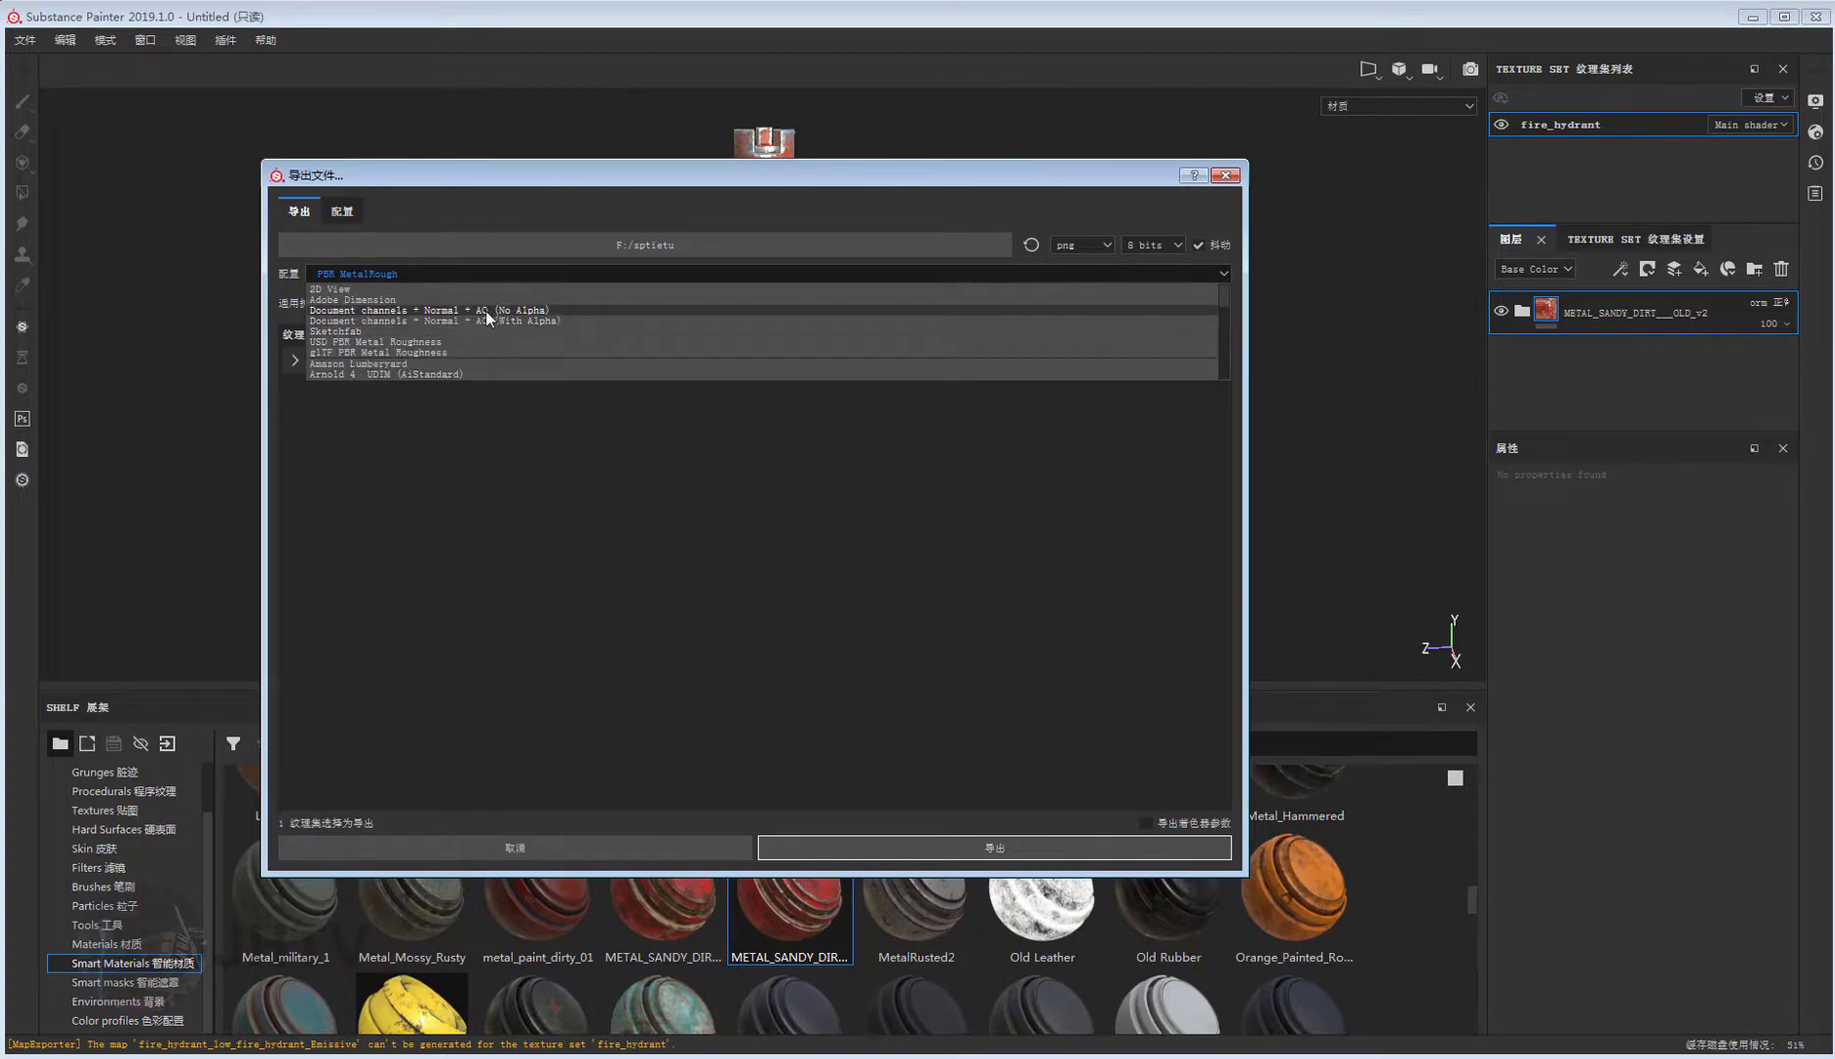
pyautogui.scroll(-1, 461, 312)
pyautogui.scroll(-1, 432, 317)
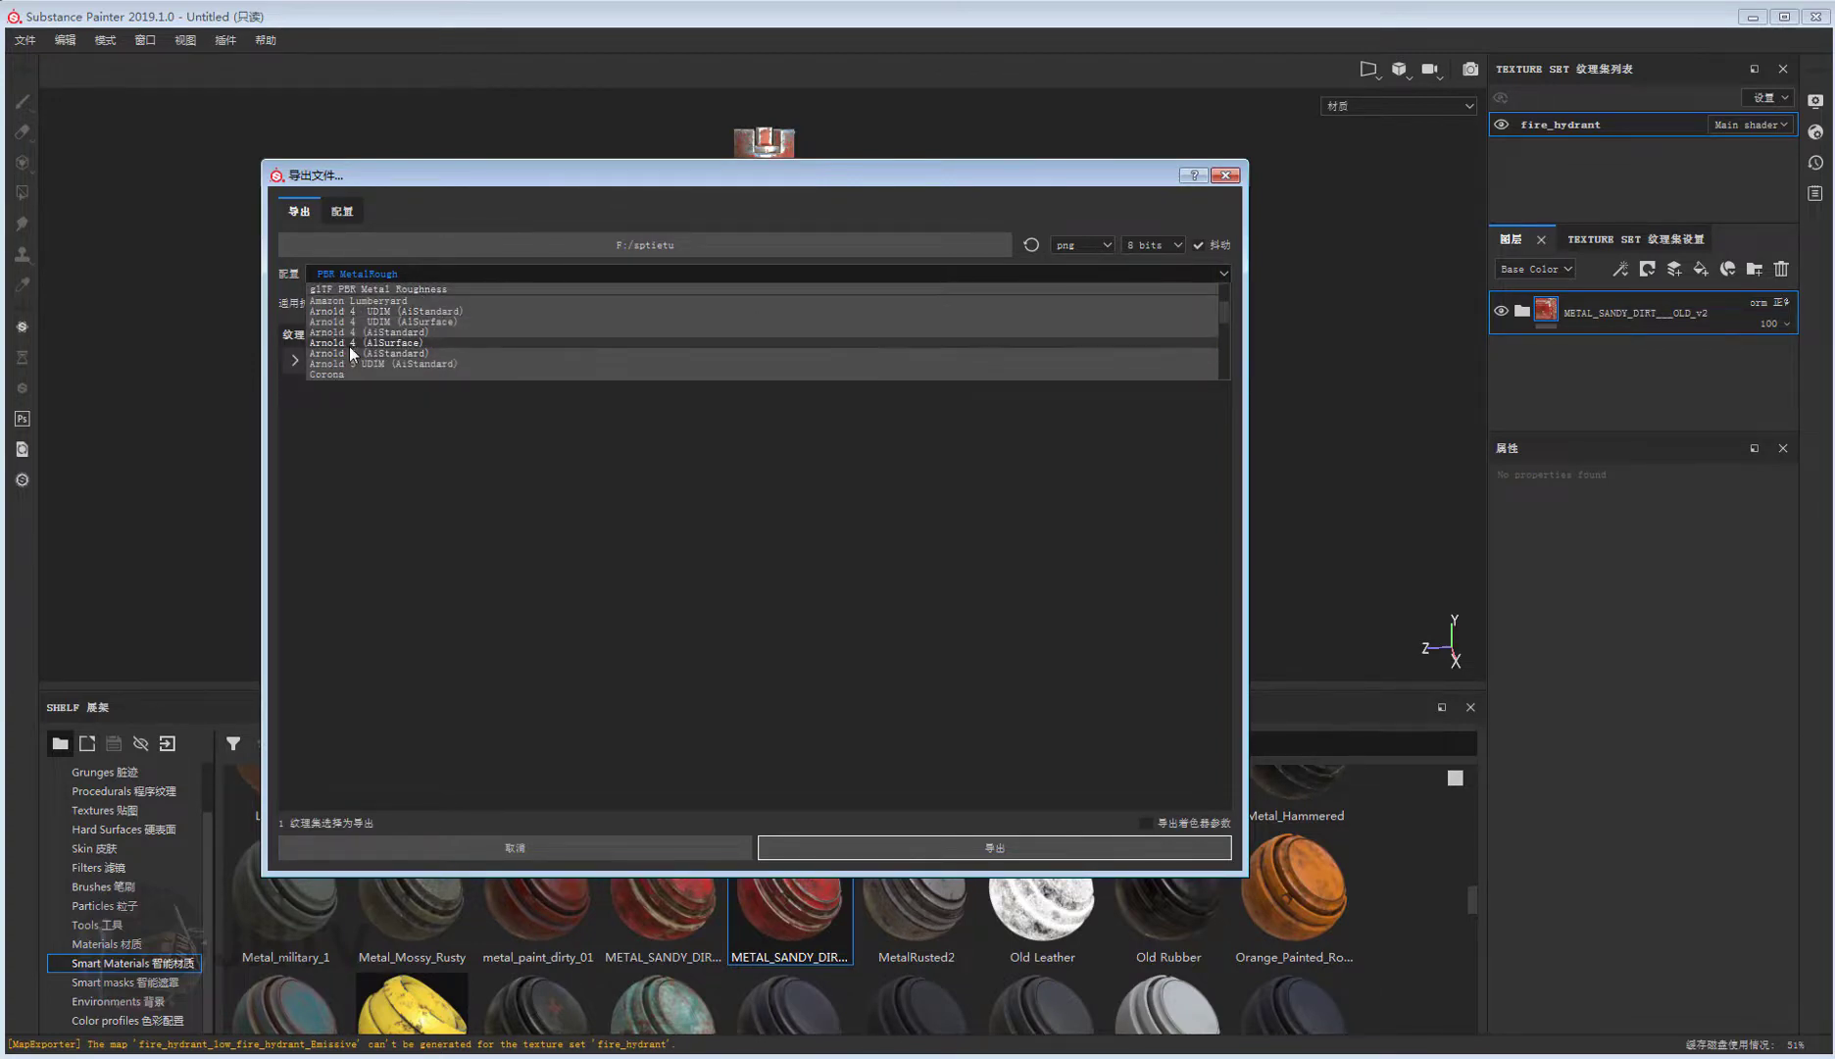
pyautogui.scroll(-1, 348, 345)
pyautogui.scroll(-1, 390, 359)
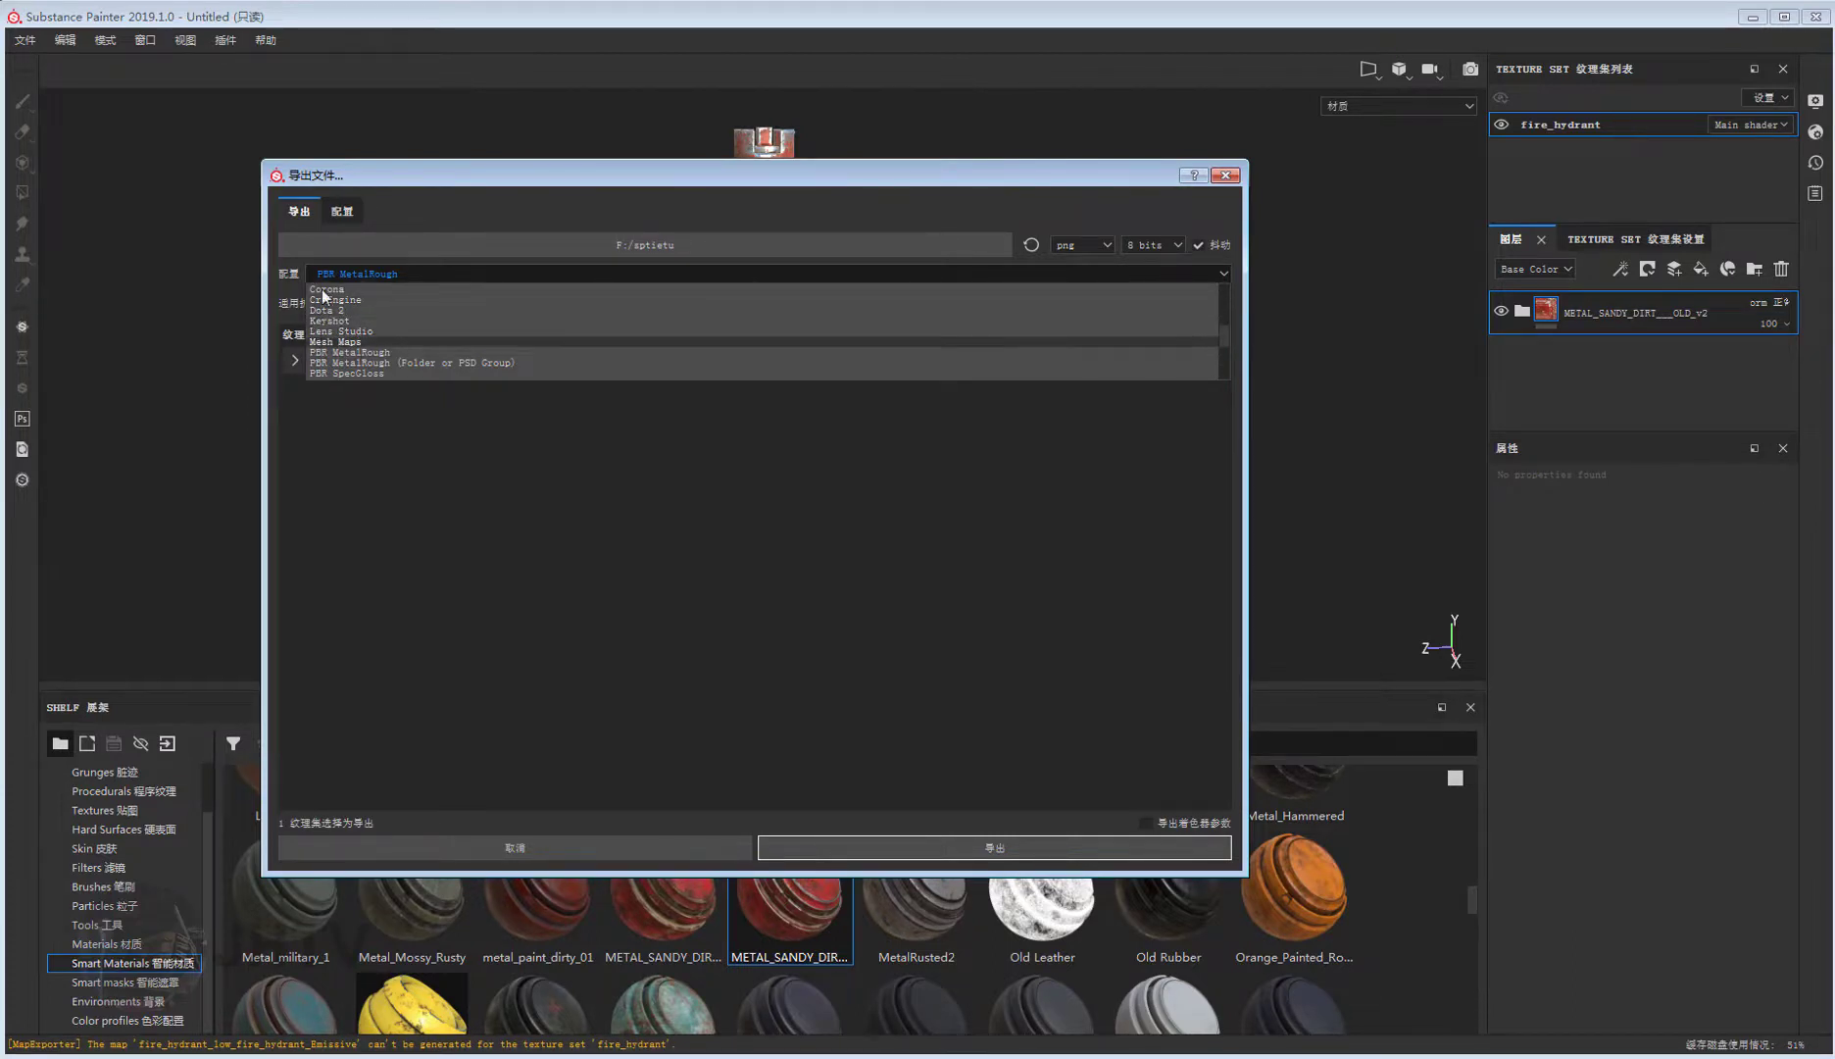
pyautogui.scroll(-1, 340, 332)
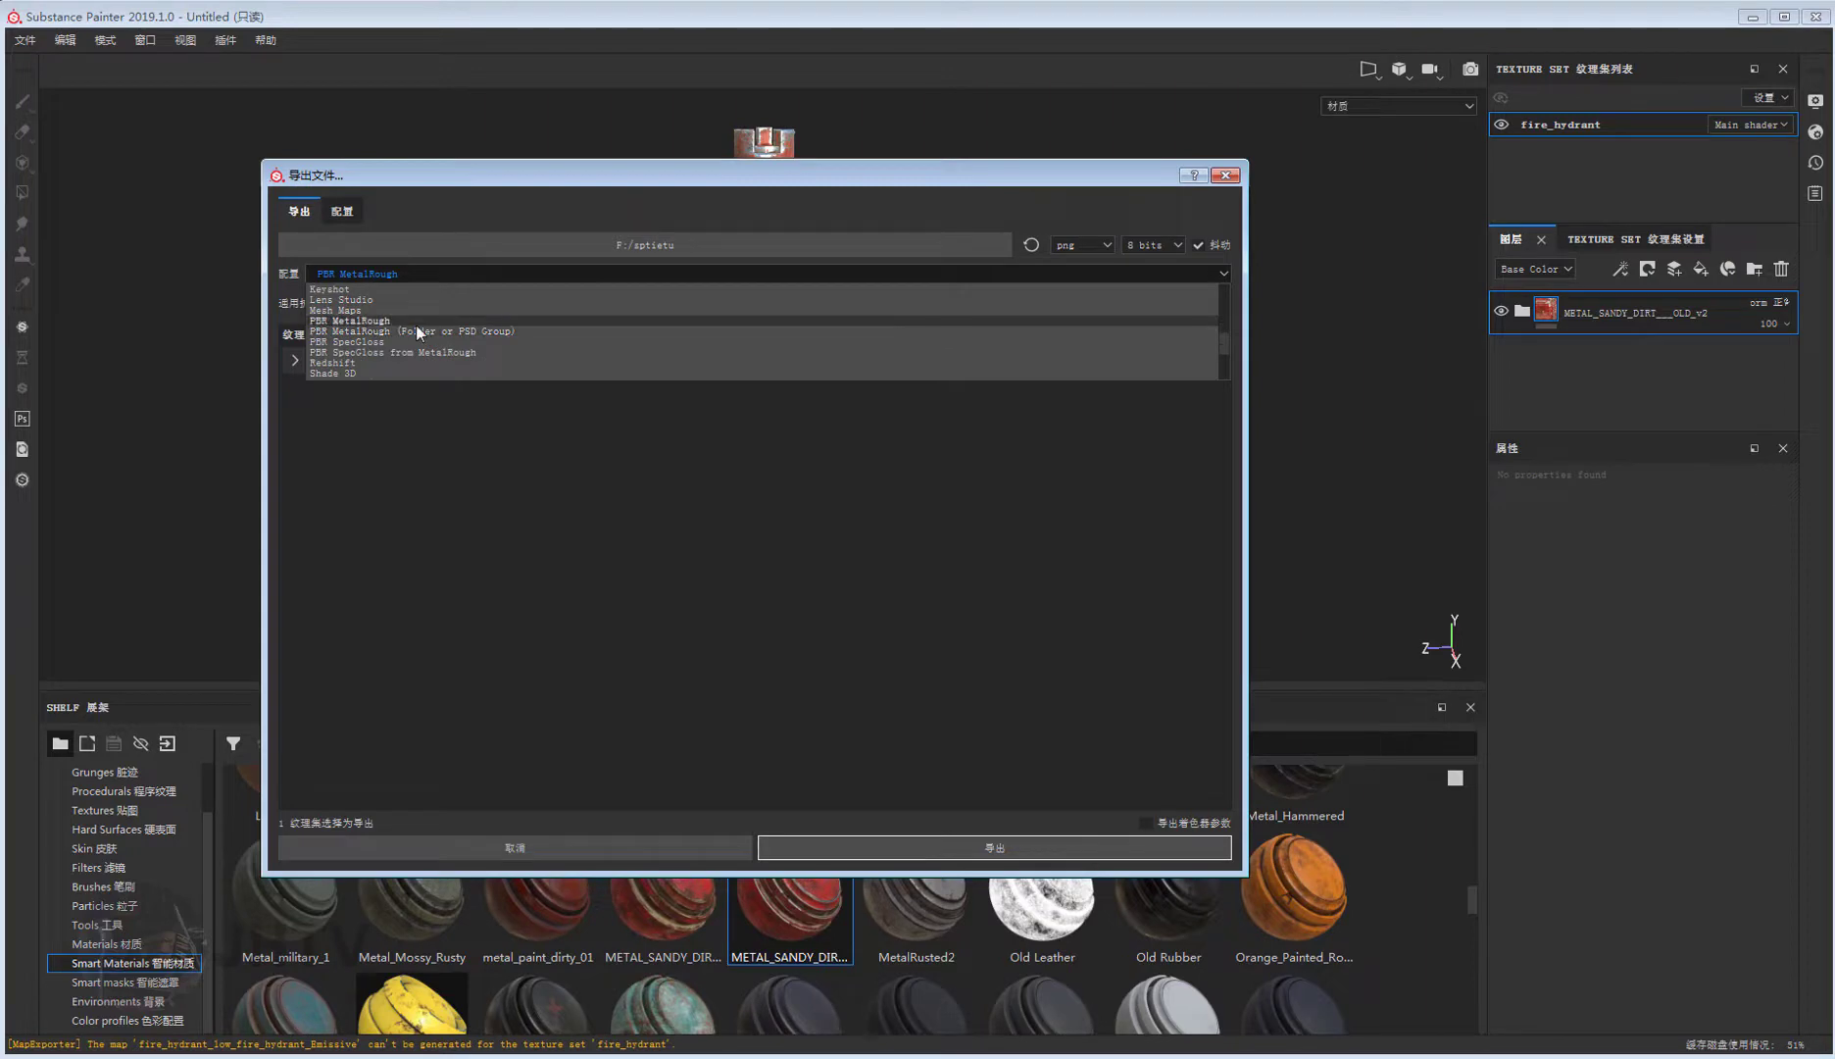
pyautogui.click(469, 210)
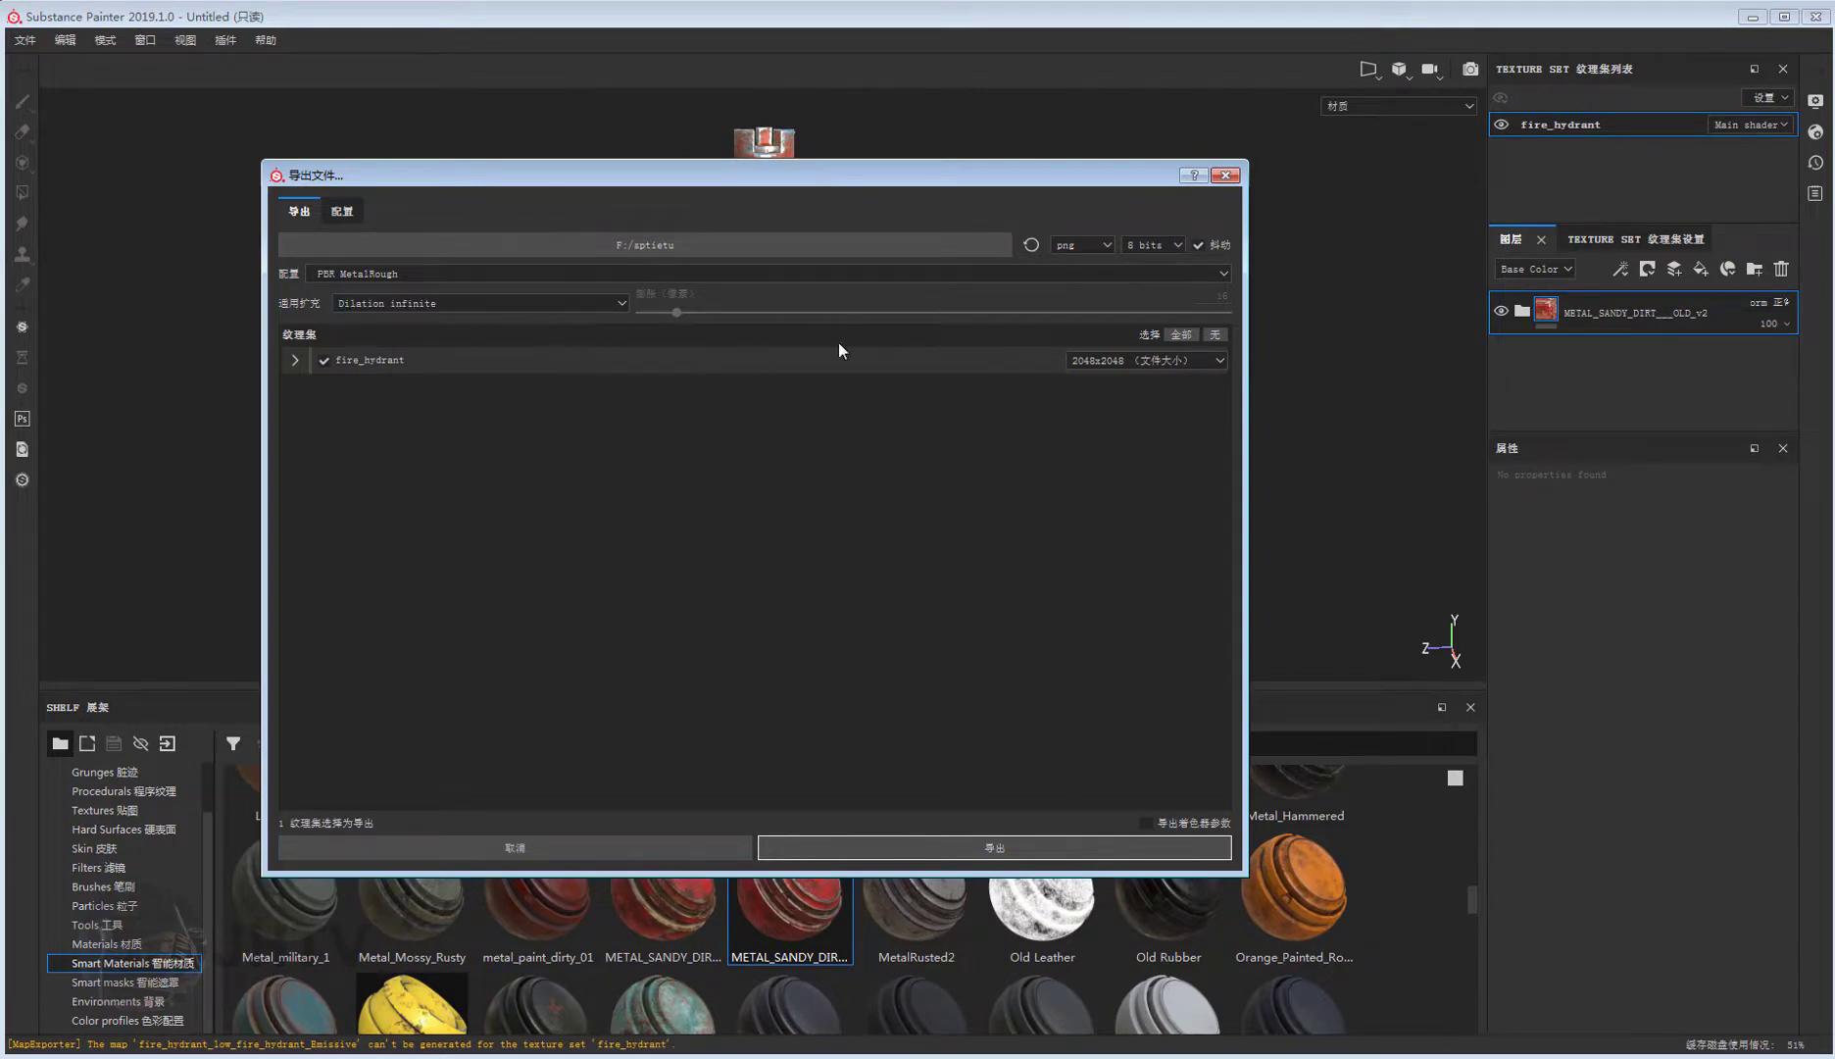
pyautogui.click(1101, 245)
pyautogui.click(1101, 245)
pyautogui.click(1134, 362)
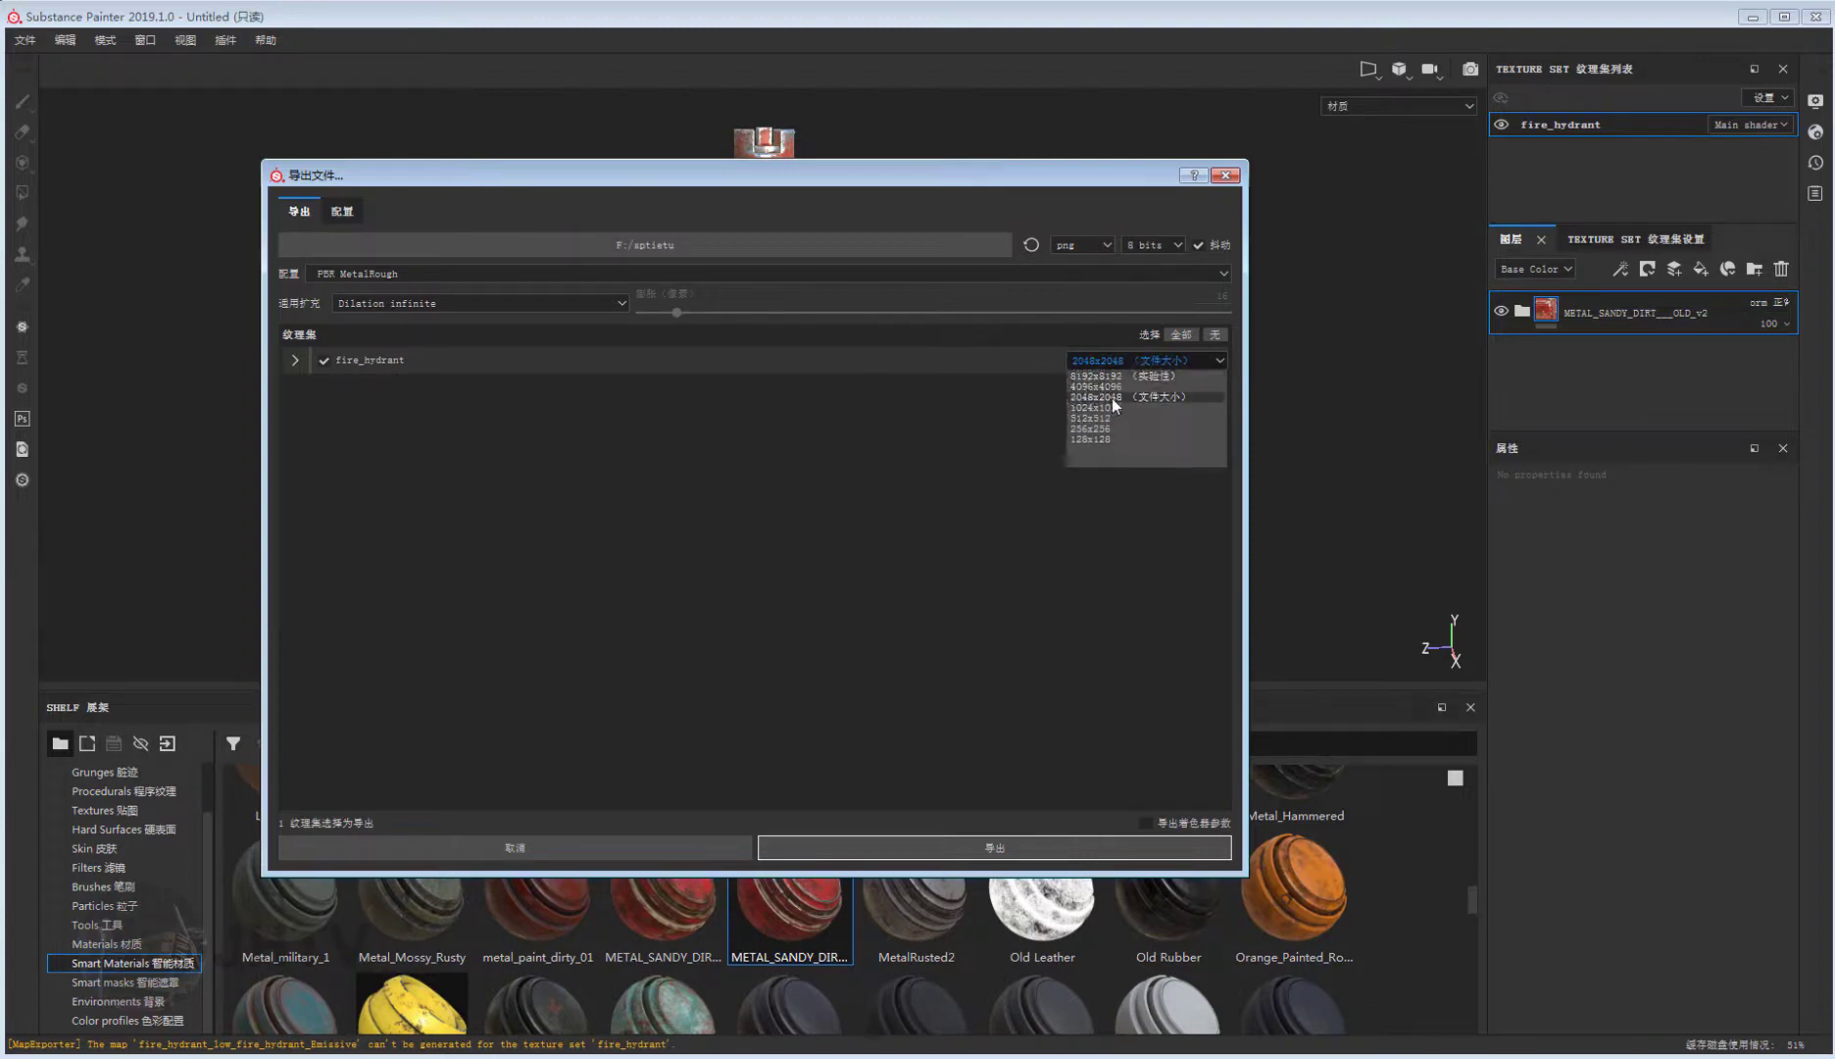
pyautogui.click(1113, 392)
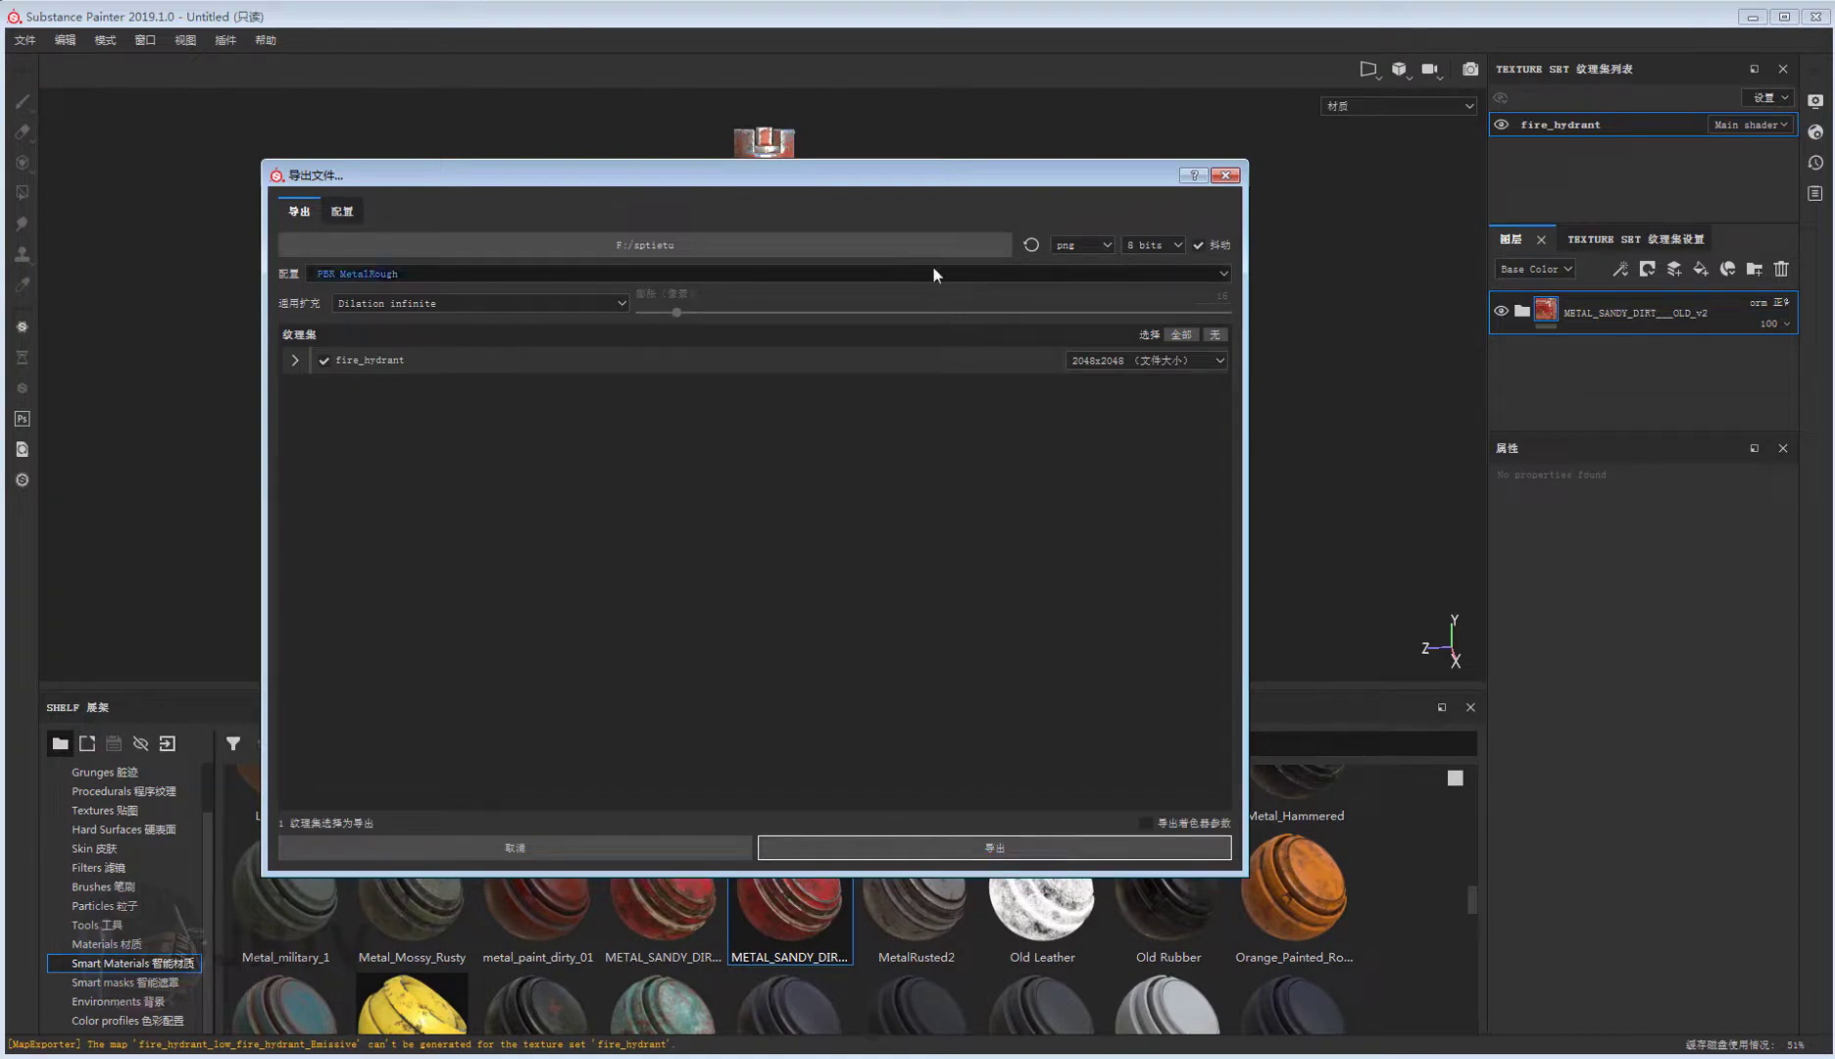
pyautogui.moveTo(887, 174); pyautogui.dragTo(898, 120)
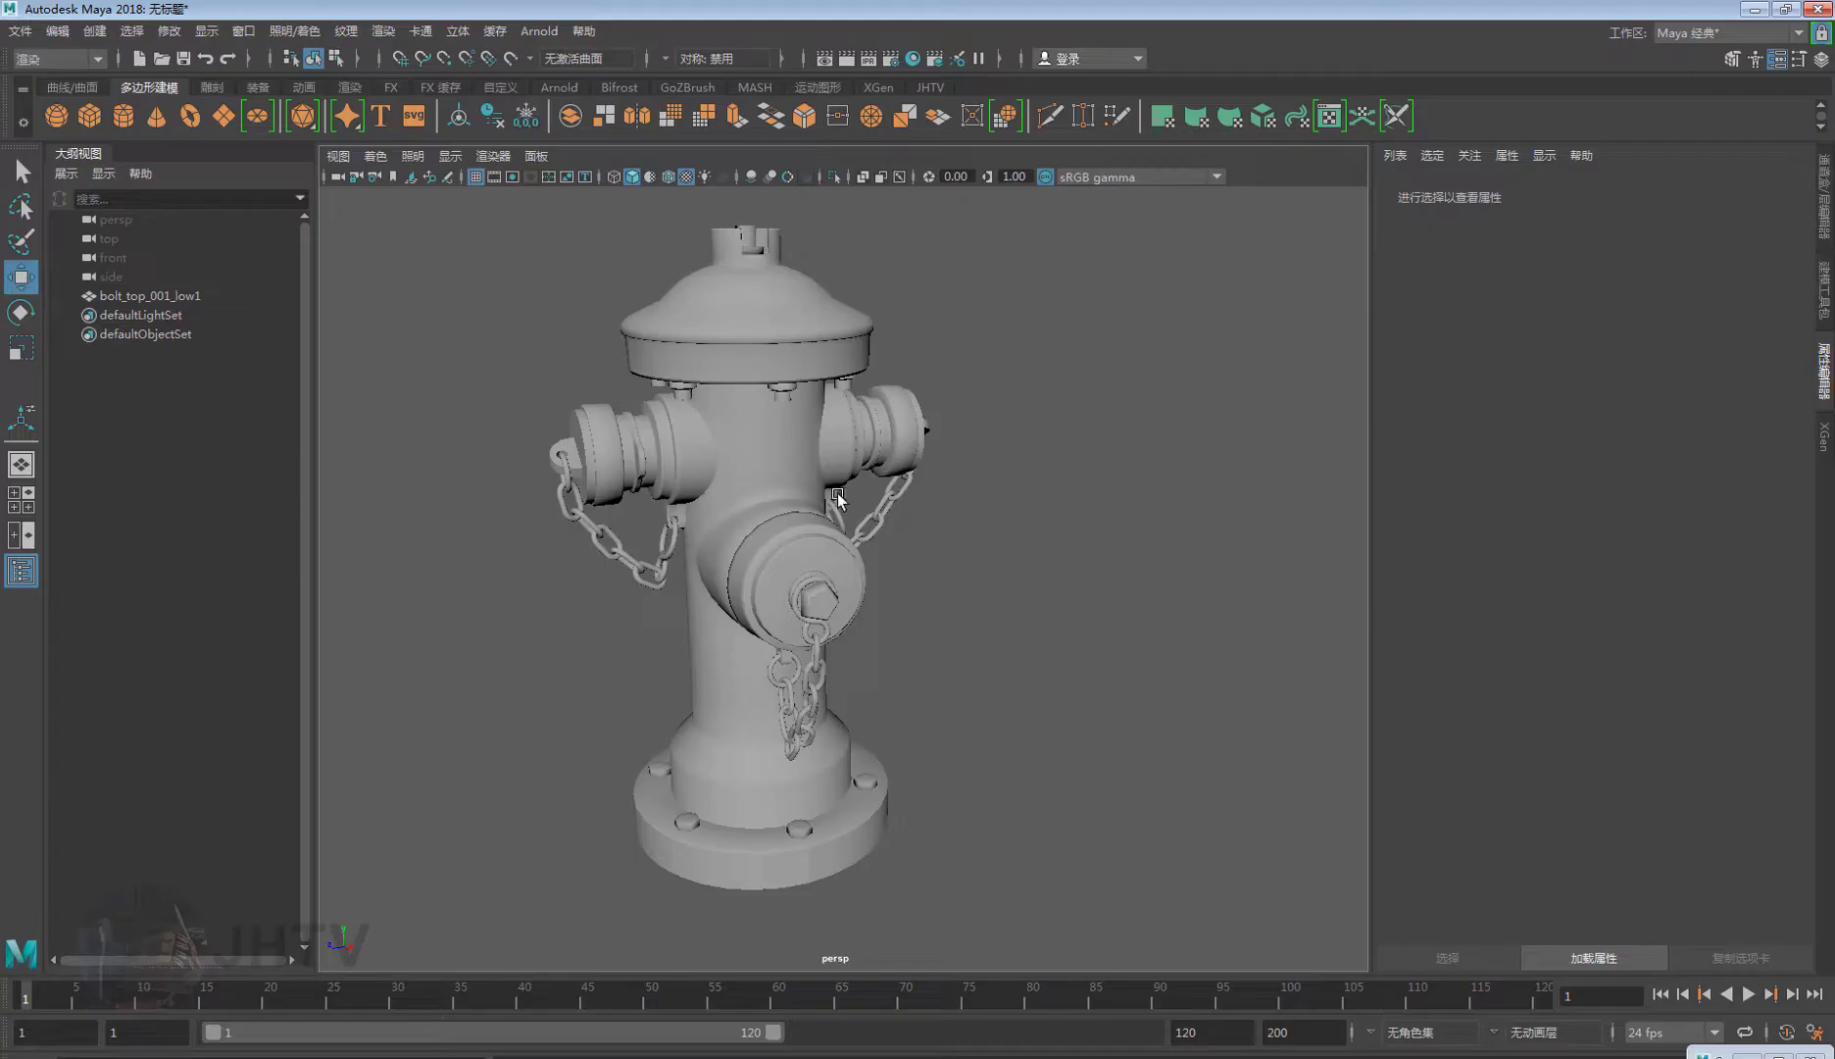
# Close the texture export dialog and reframe the grey hydrant in the viewport.
pyautogui.keyDown('alt'); pyautogui.moveTo(860, 484); pyautogui.dragTo(873, 505); pyautogui.keyUp('alt')
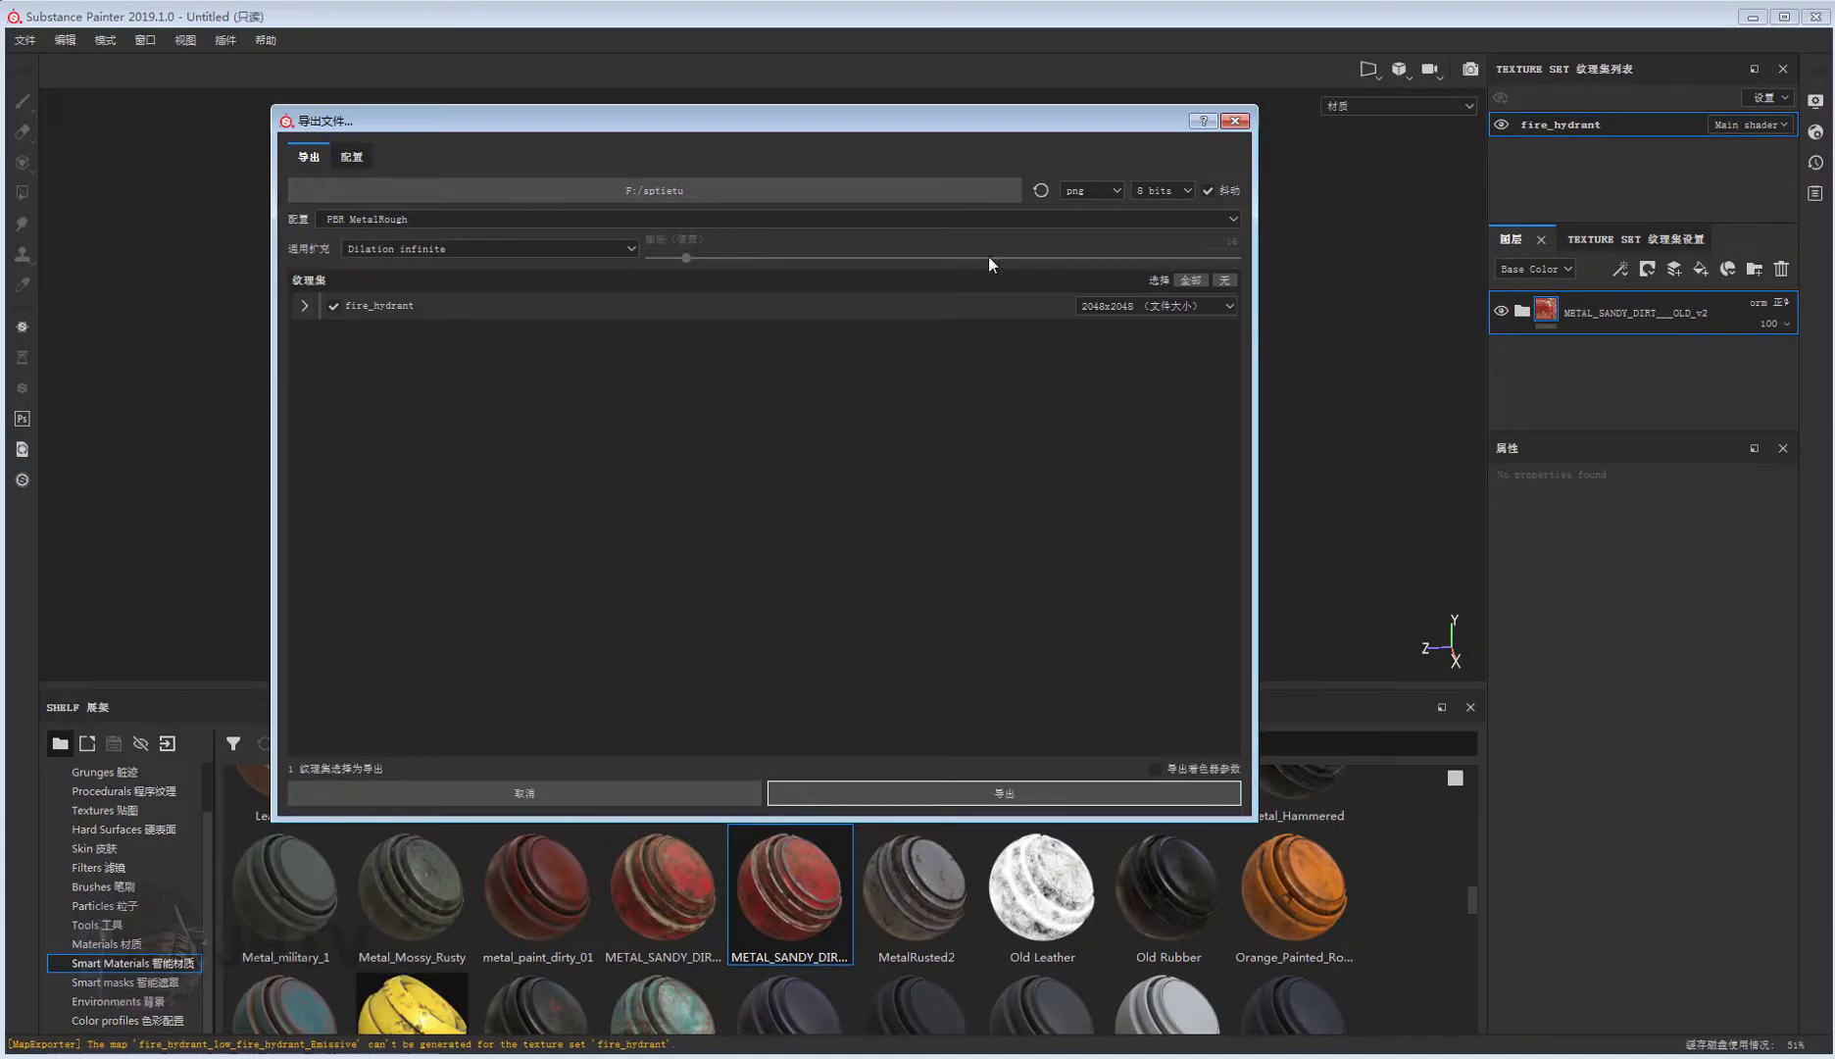
pyautogui.click(1234, 120)
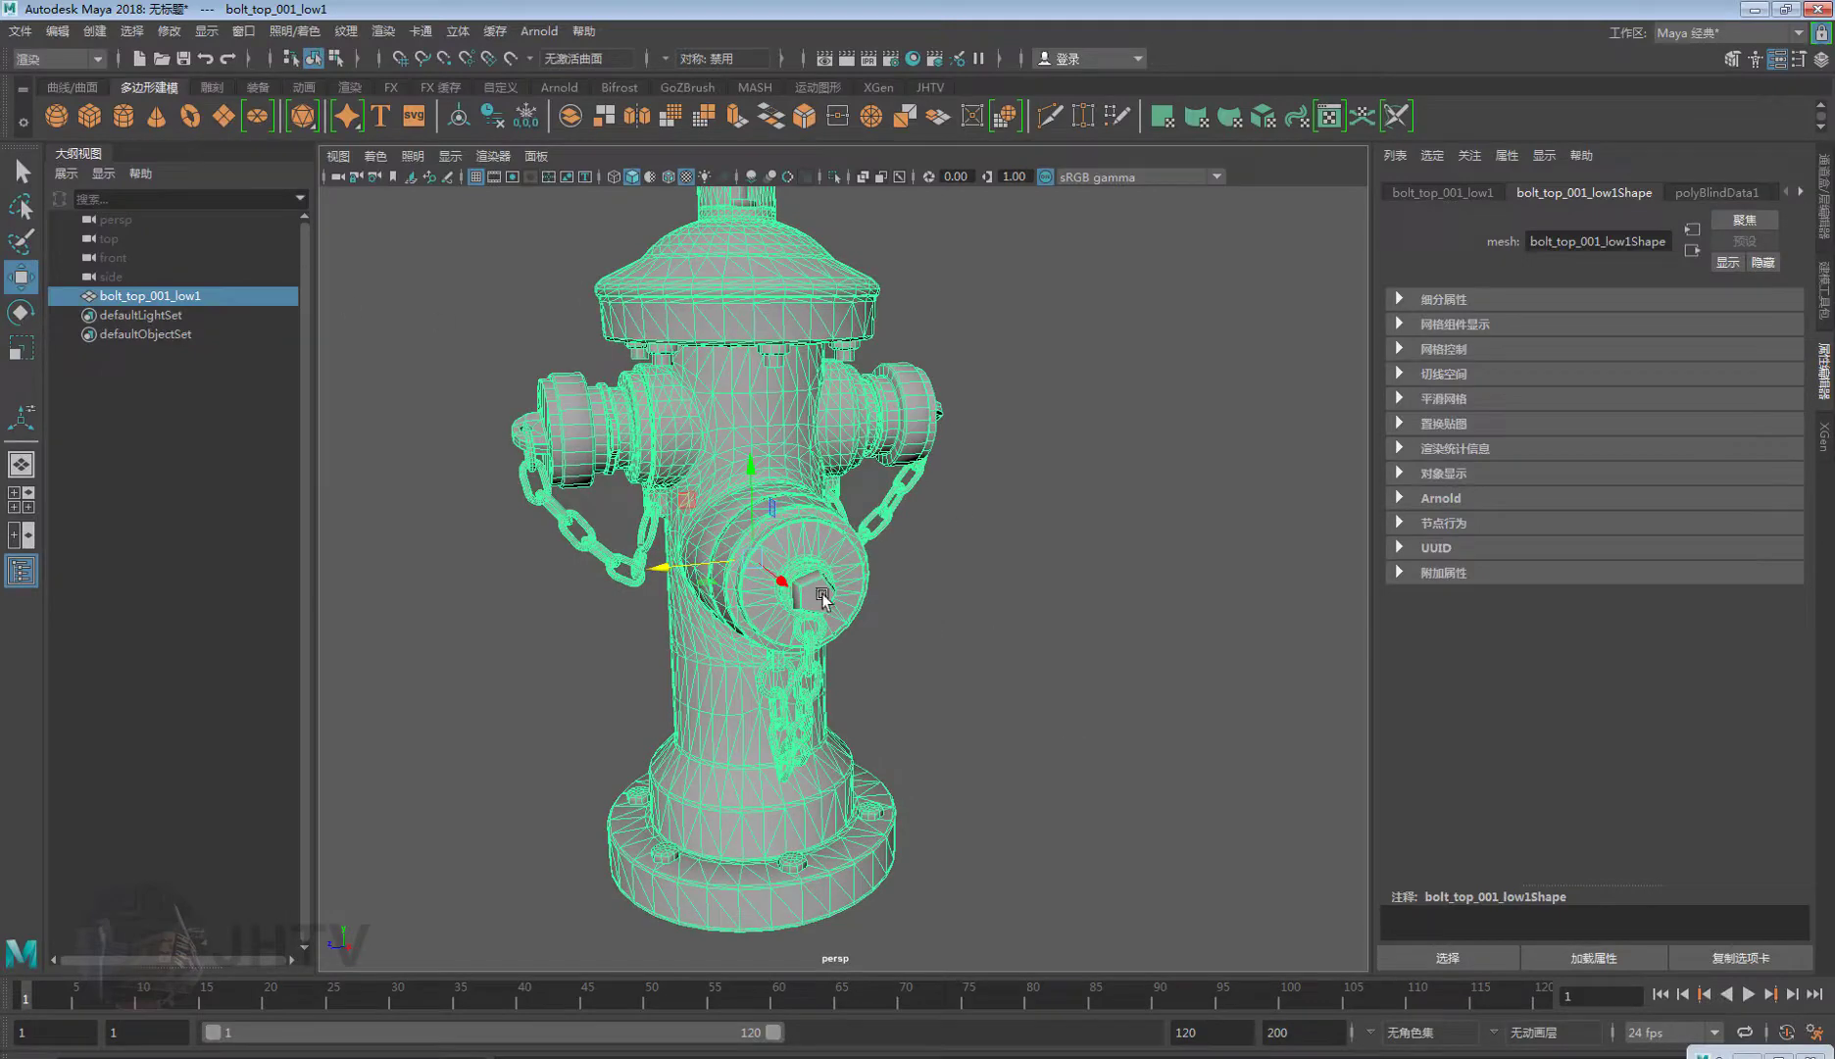
pyautogui.scroll(-1, 827, 607)
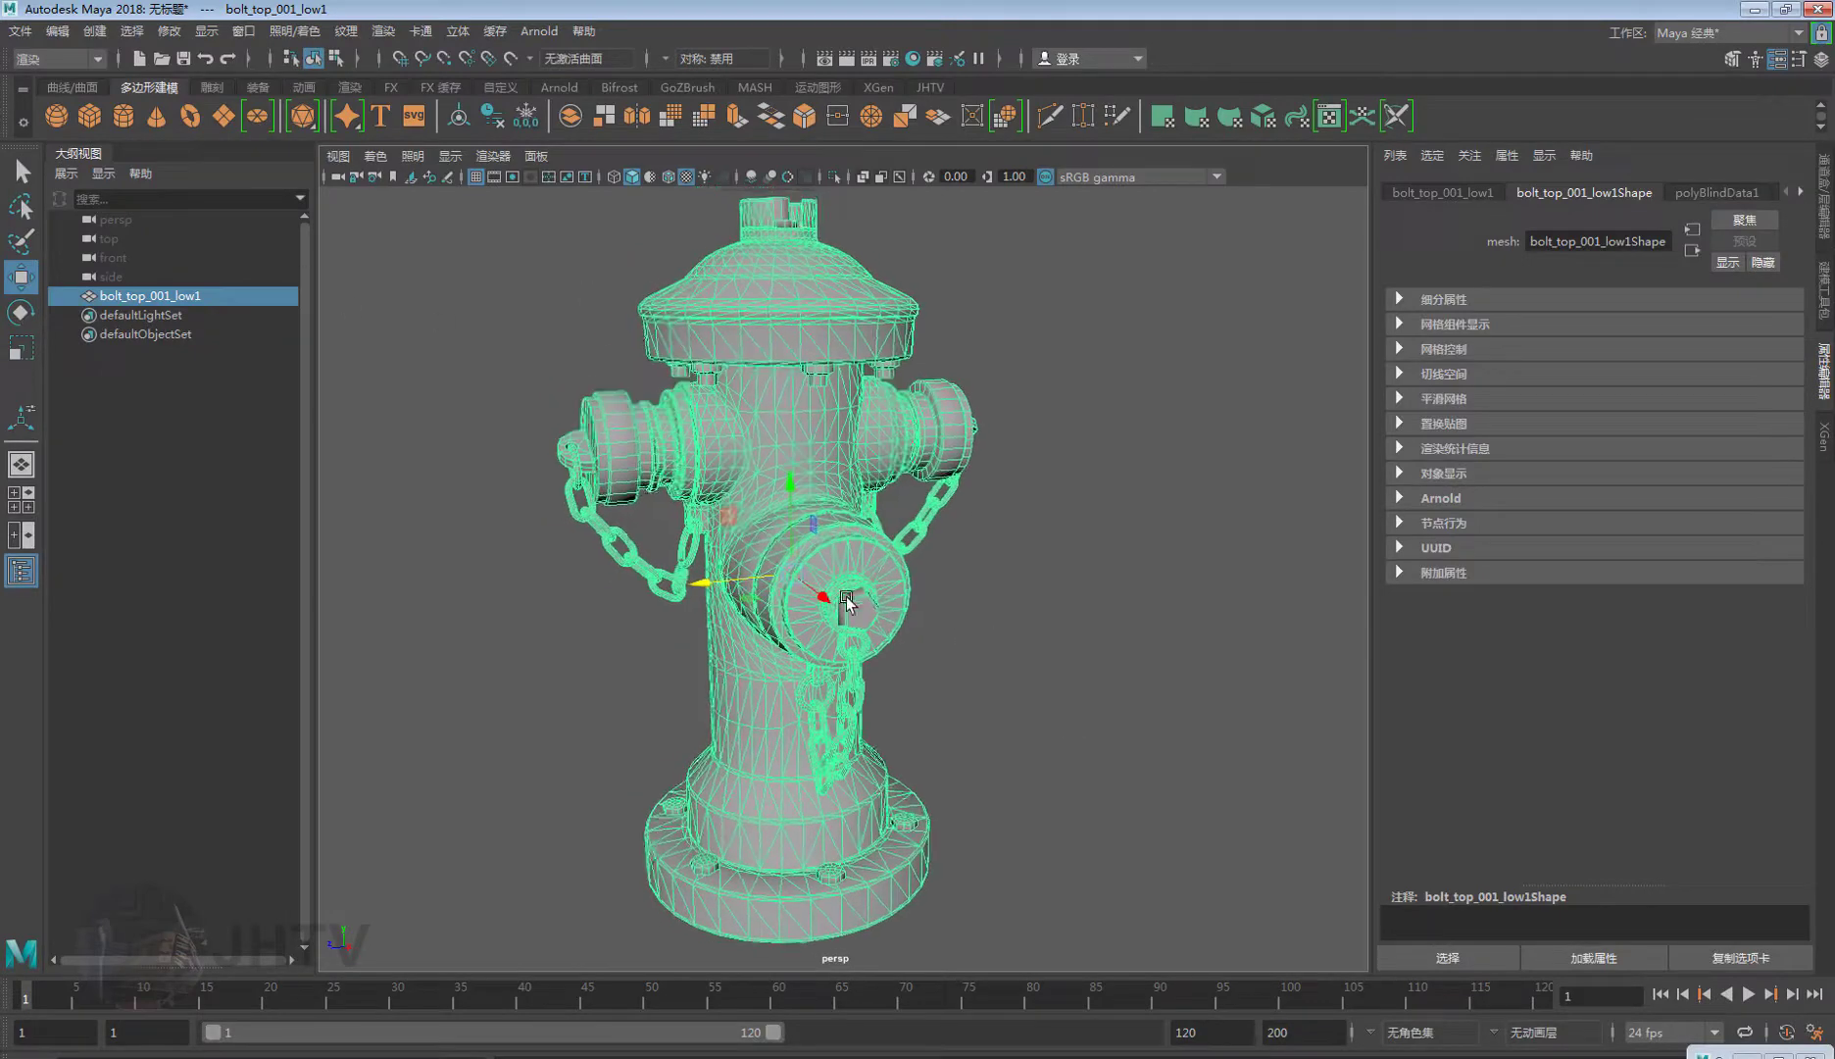
pyautogui.scroll(-3, 922, 607)
# Select bolt_top_001_low1, inspect its UVs in the UV Editor, then close the editor.
pyautogui.click(1019, 607)
pyautogui.click(828, 432)
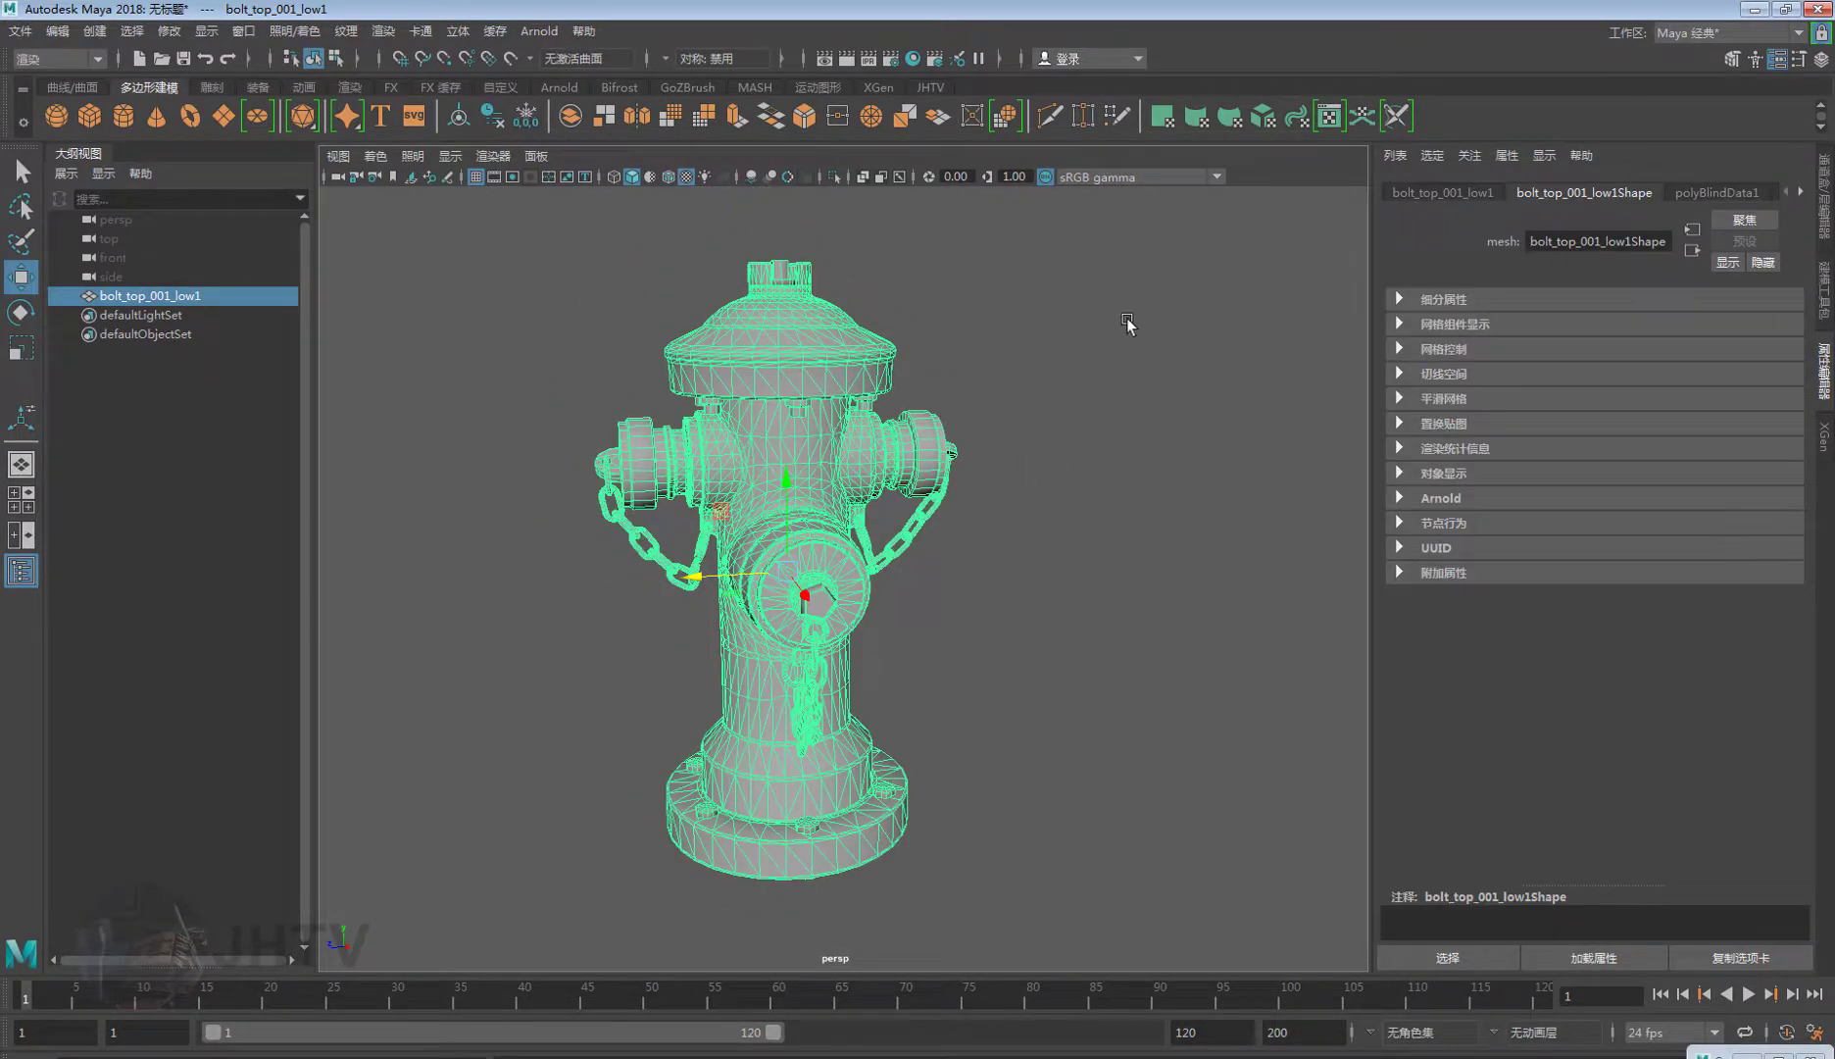
pyautogui.click(1332, 117)
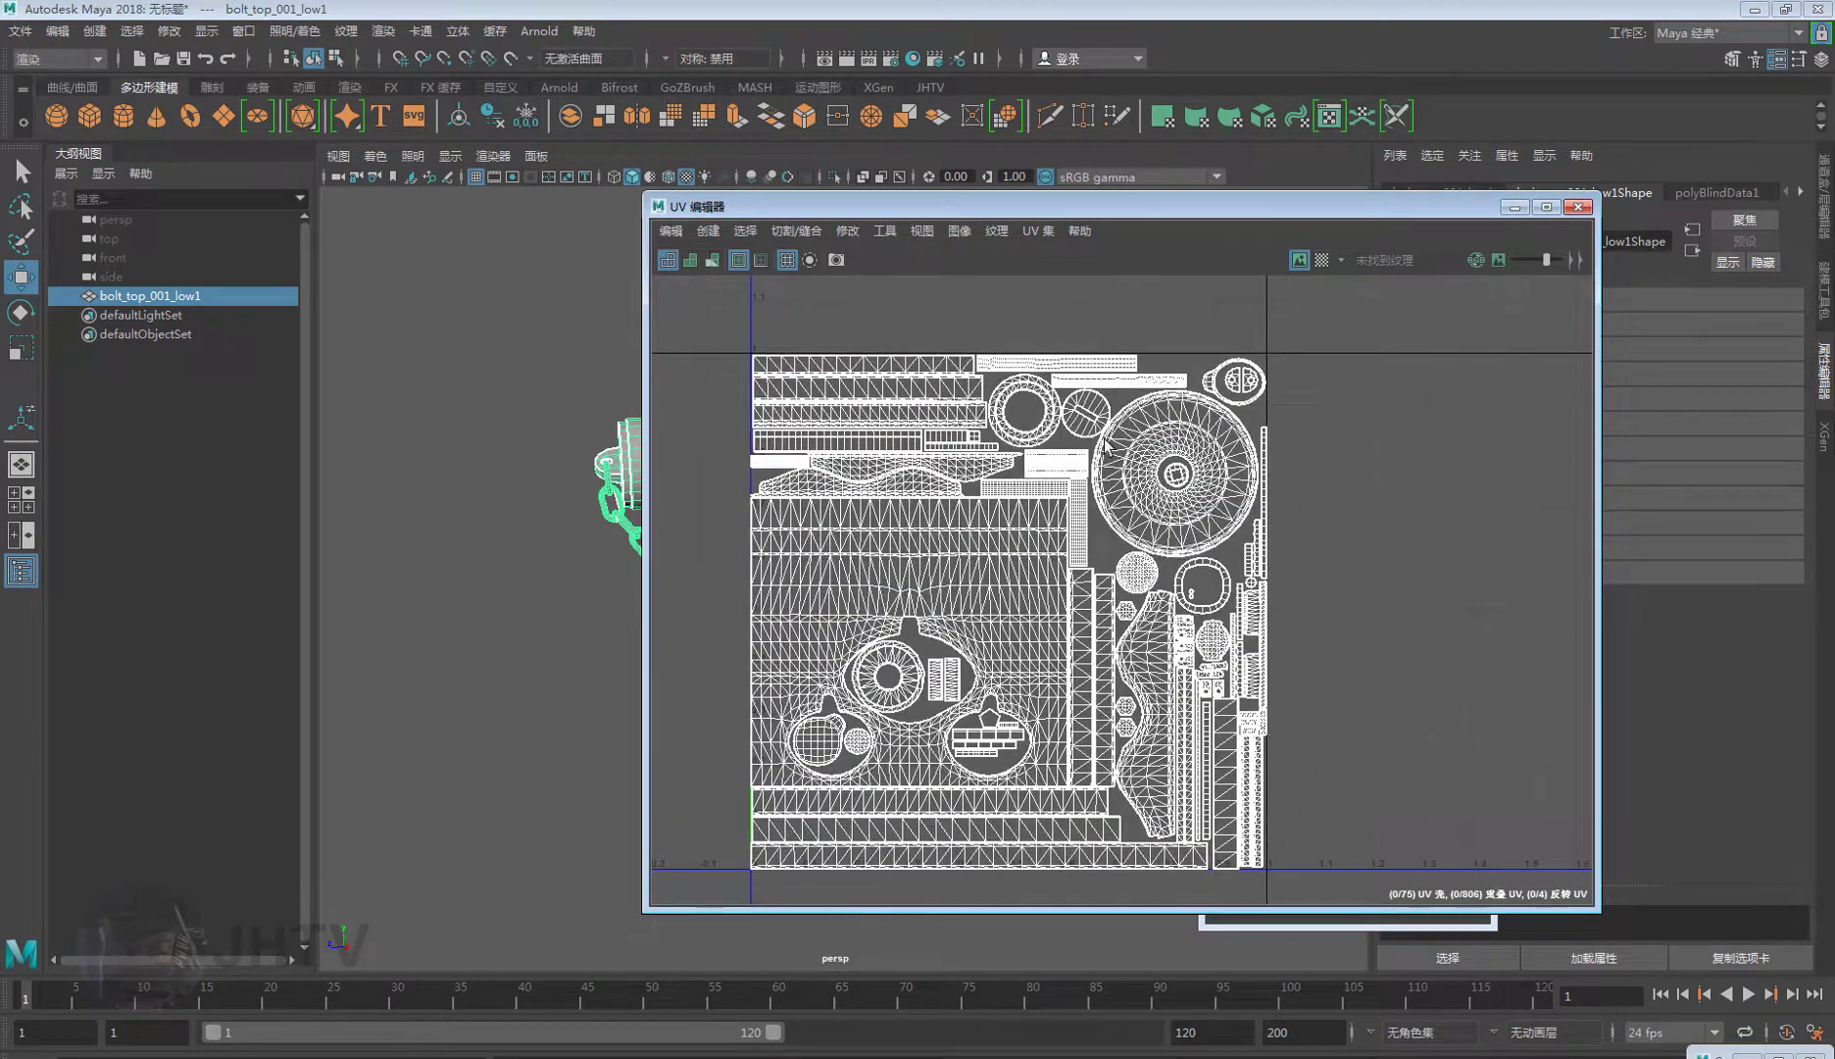
pyautogui.click(1577, 207)
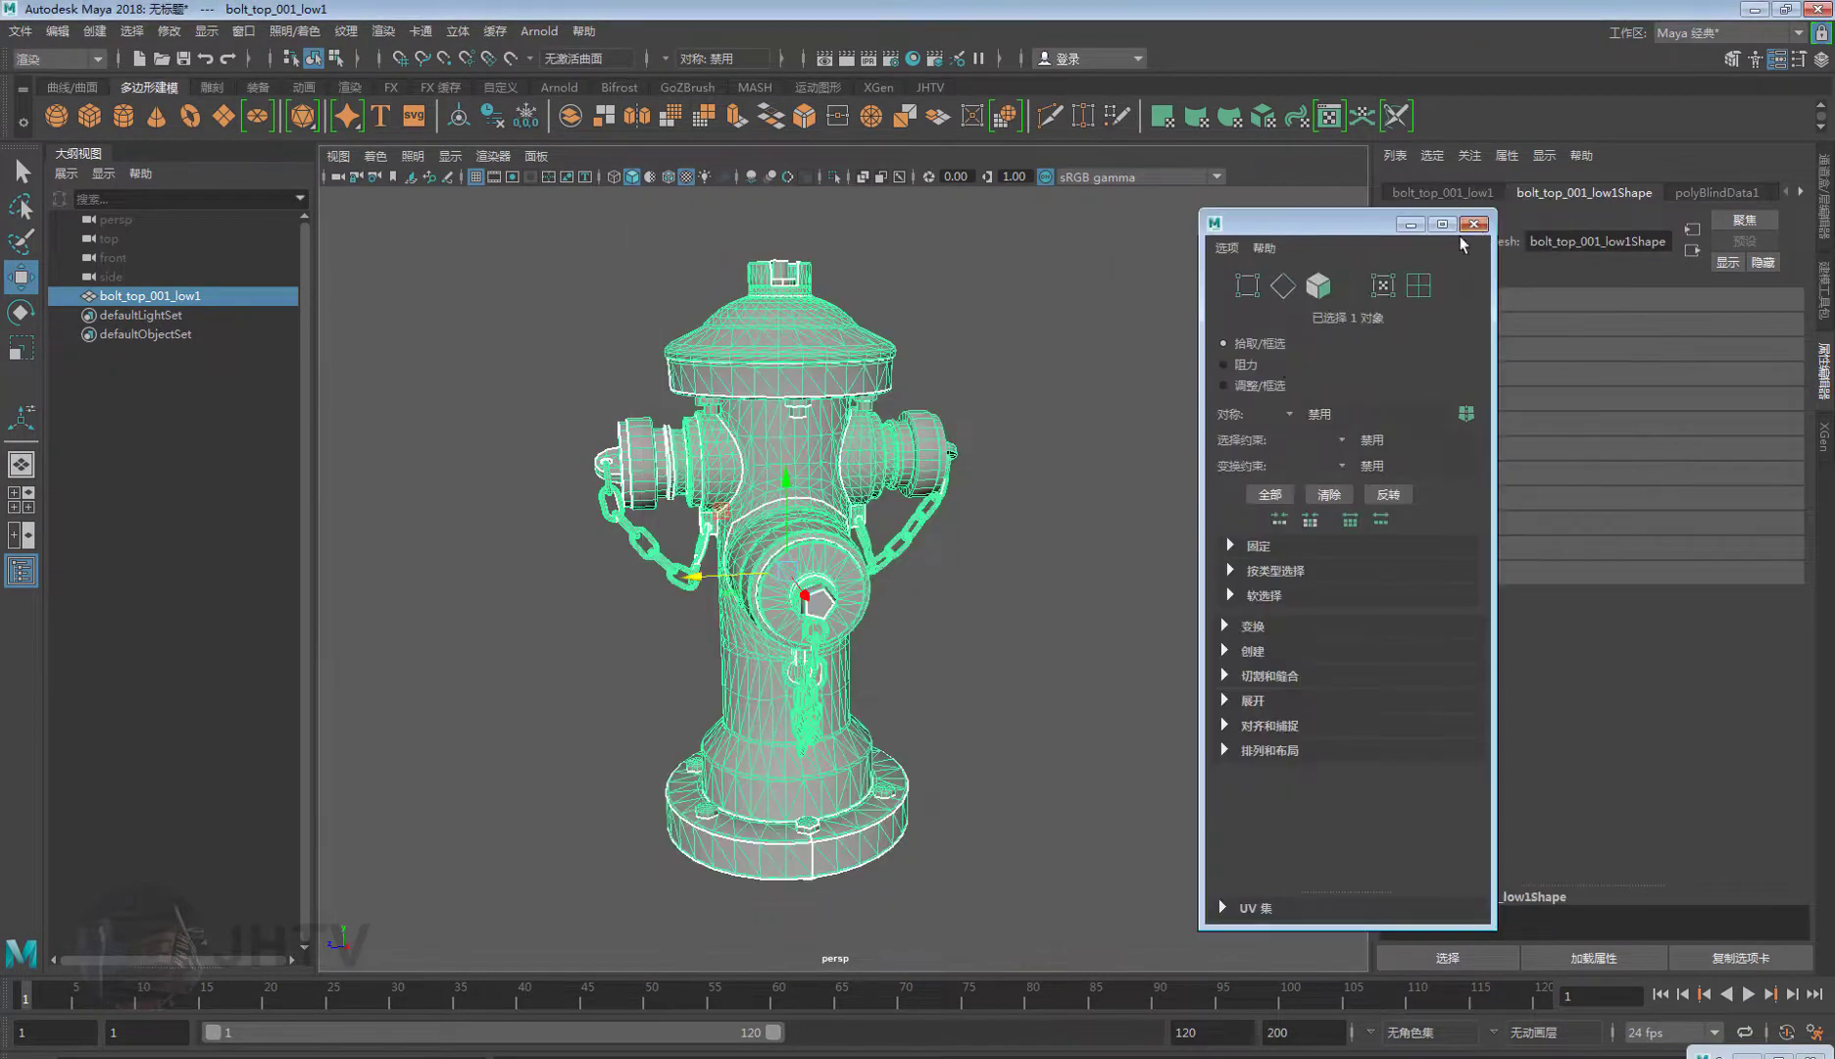
pyautogui.rightClick(753, 355)
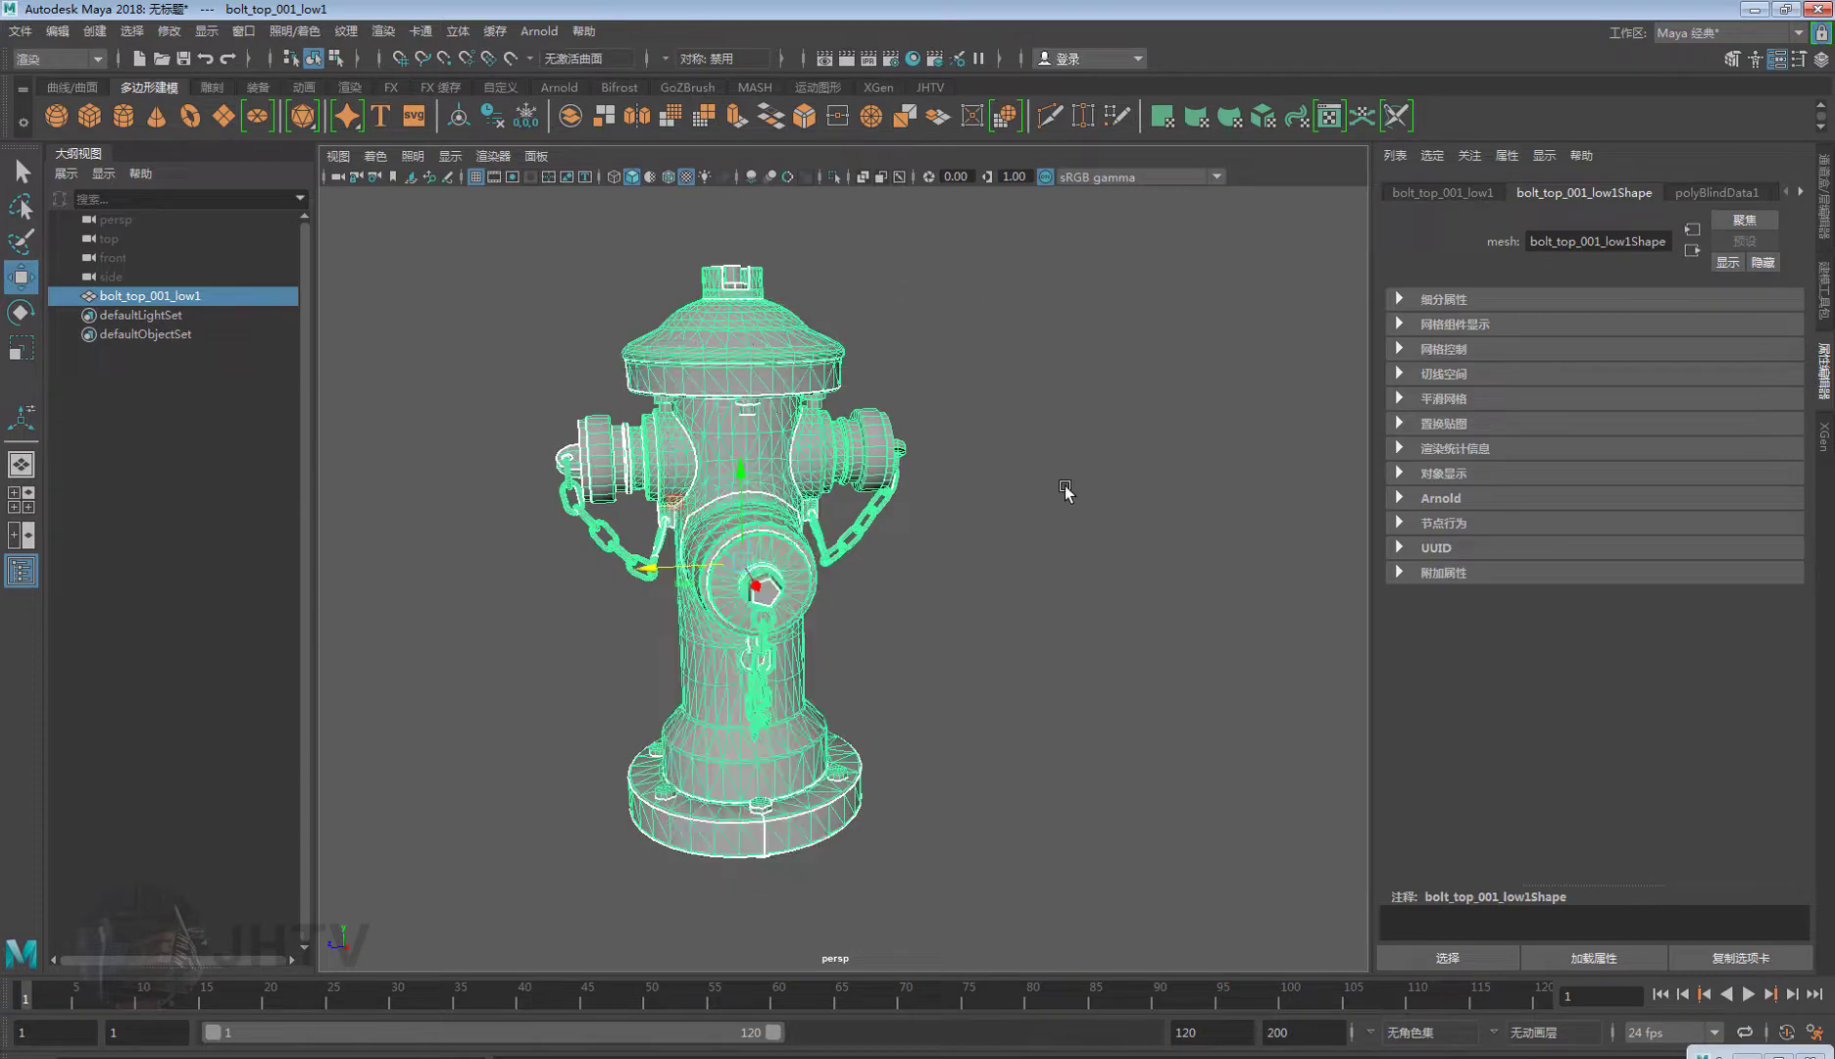
# Assign a new Arnold aiStandardSurface material to the hydrant.
pyautogui.click(1070, 493)
pyautogui.click(614, 453)
pyautogui.rightClick(751, 389)
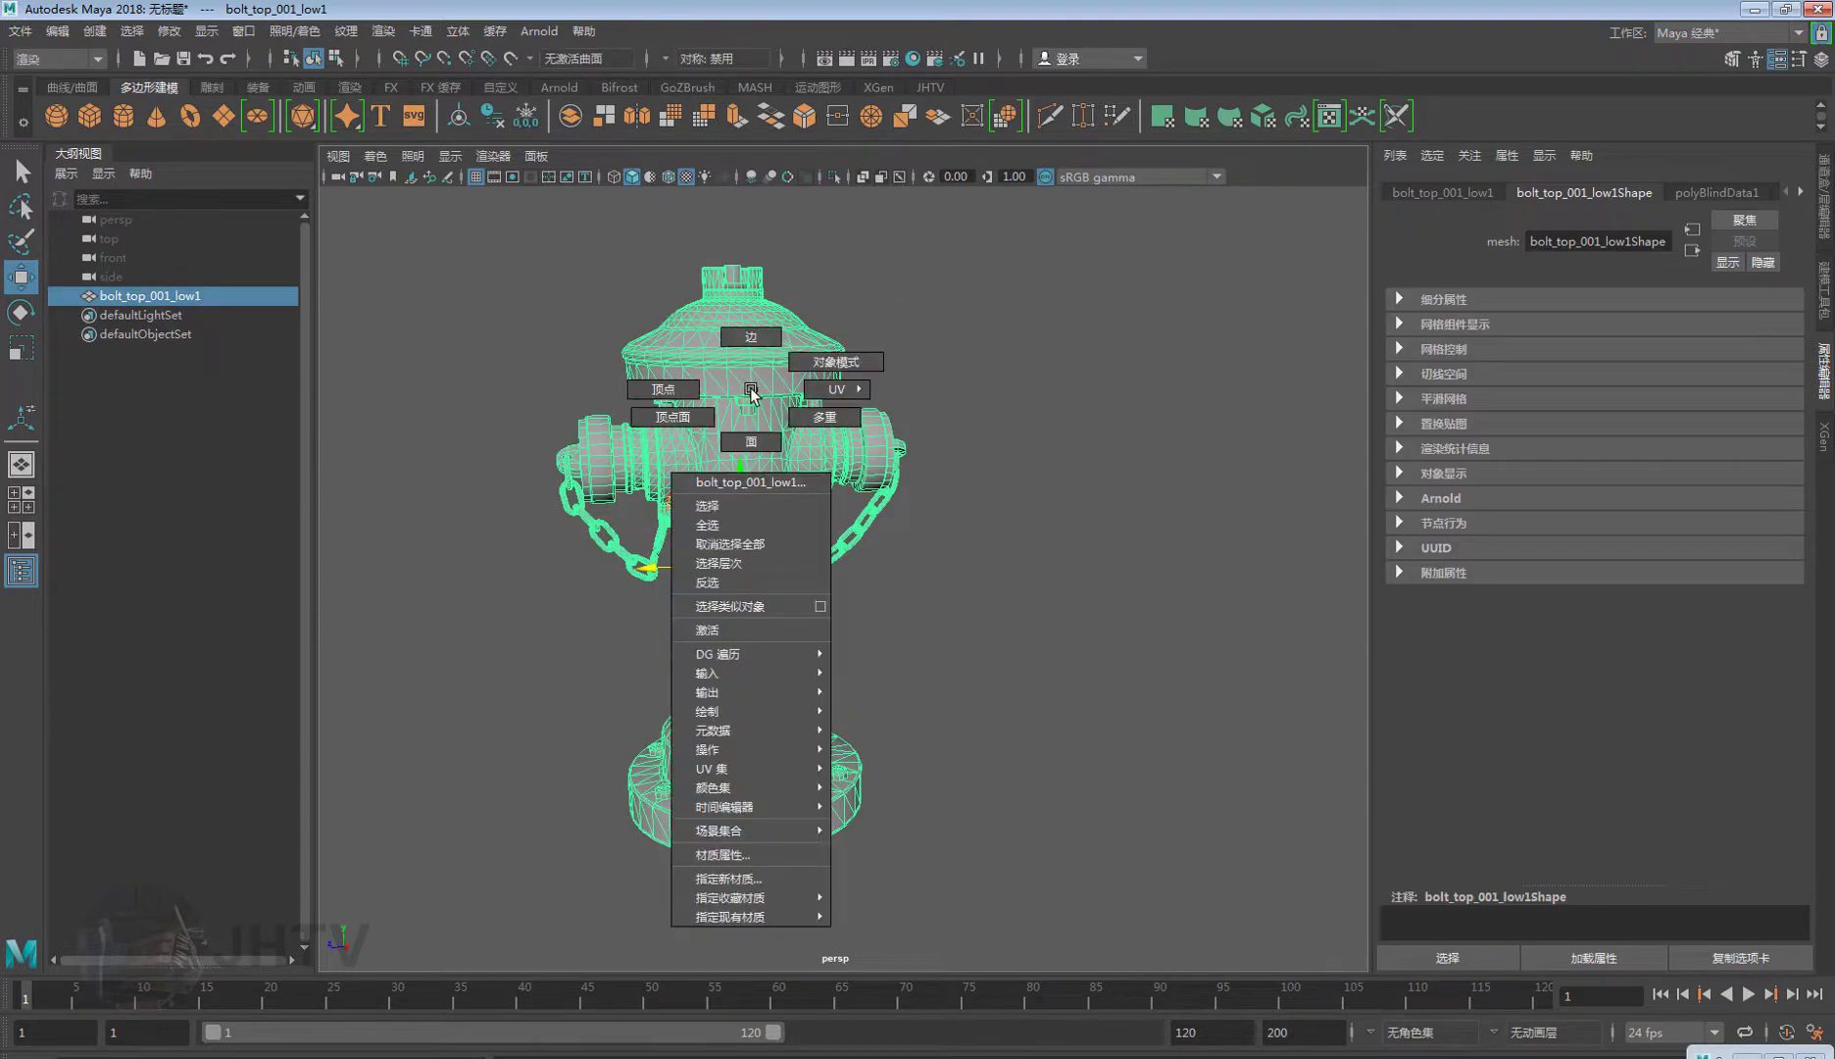
pyautogui.click(721, 879)
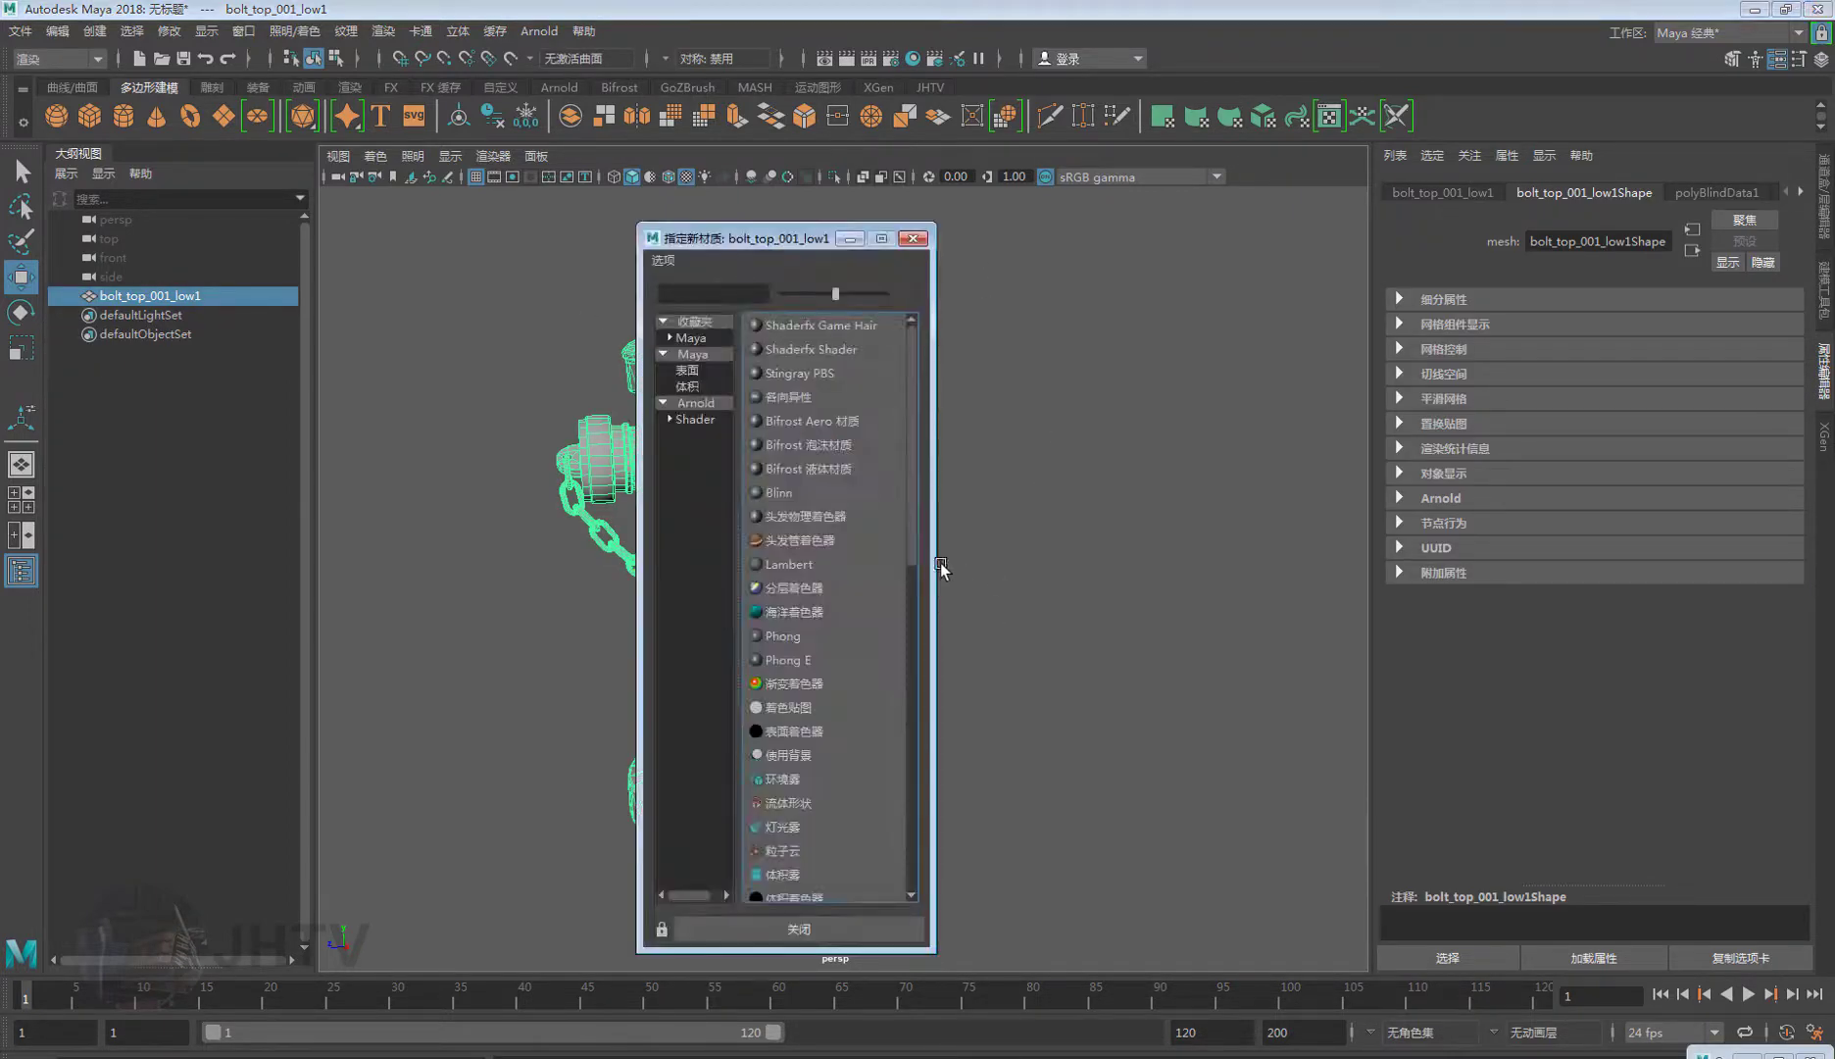
pyautogui.moveTo(795, 240); pyautogui.dragTo(1001, 212)
pyautogui.click(899, 391)
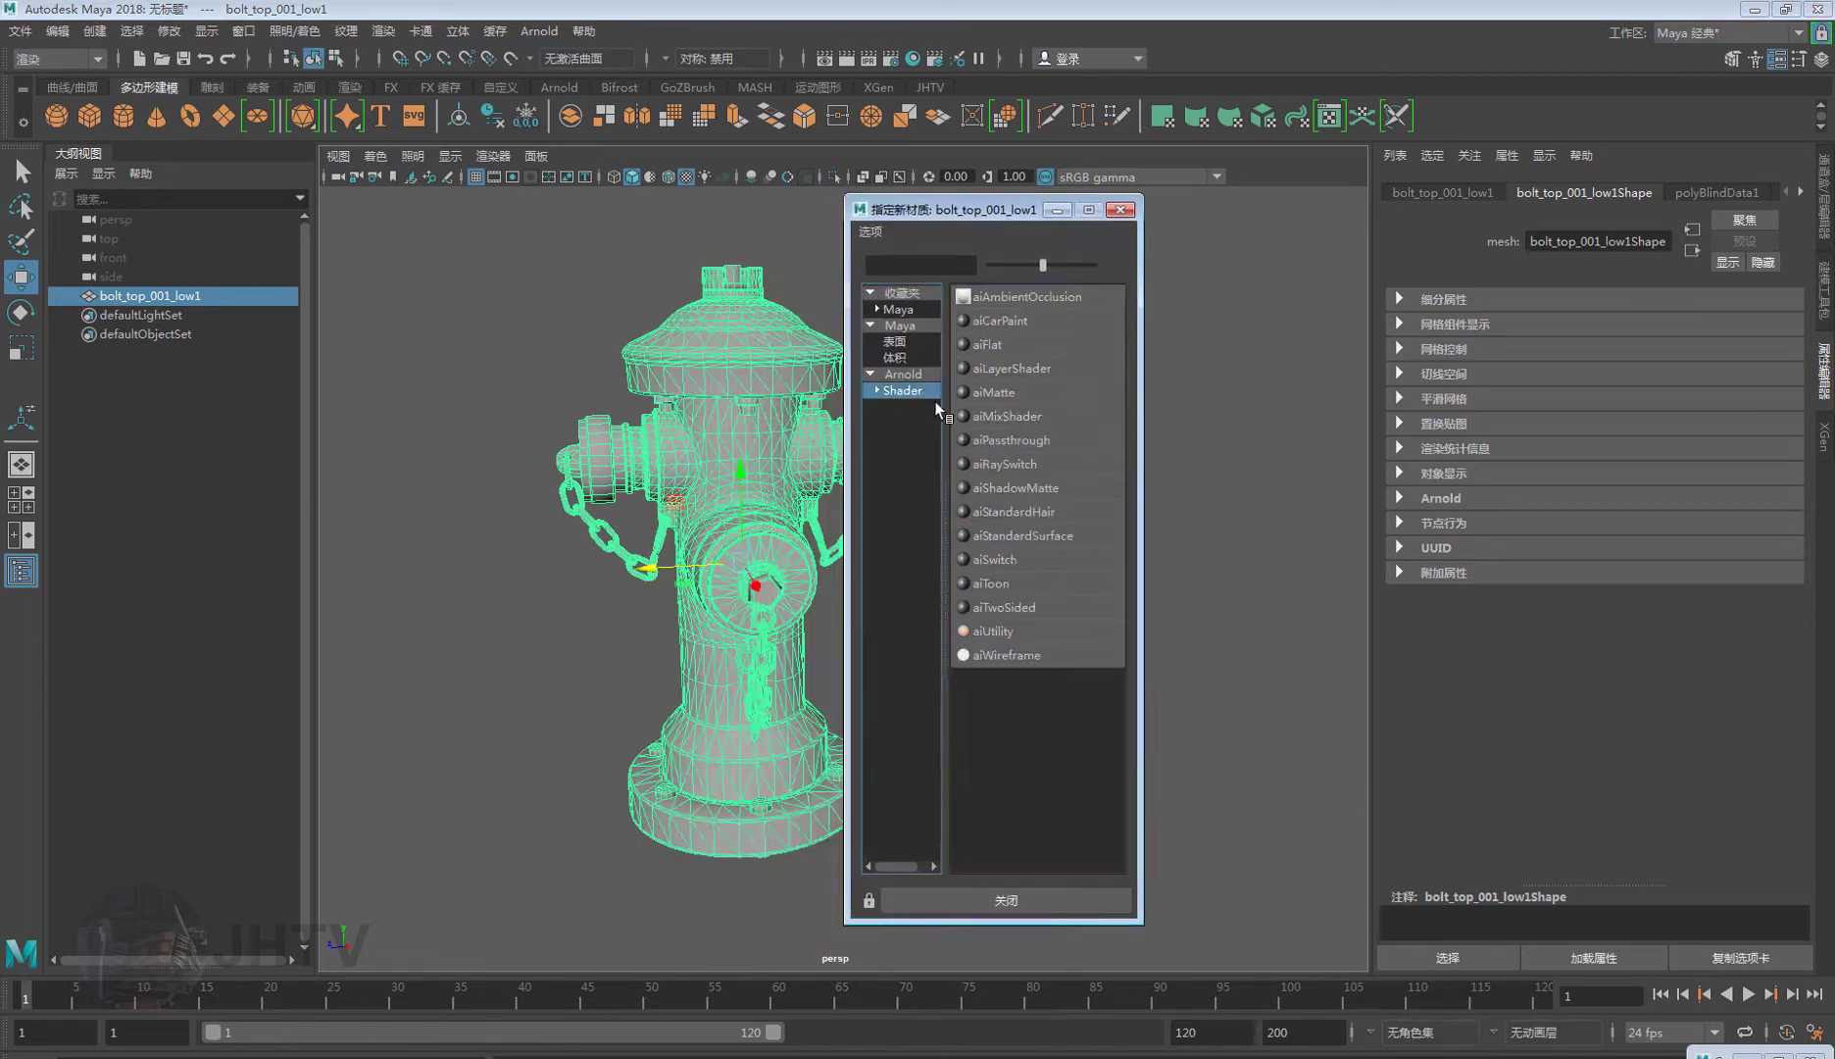
pyautogui.click(1038, 538)
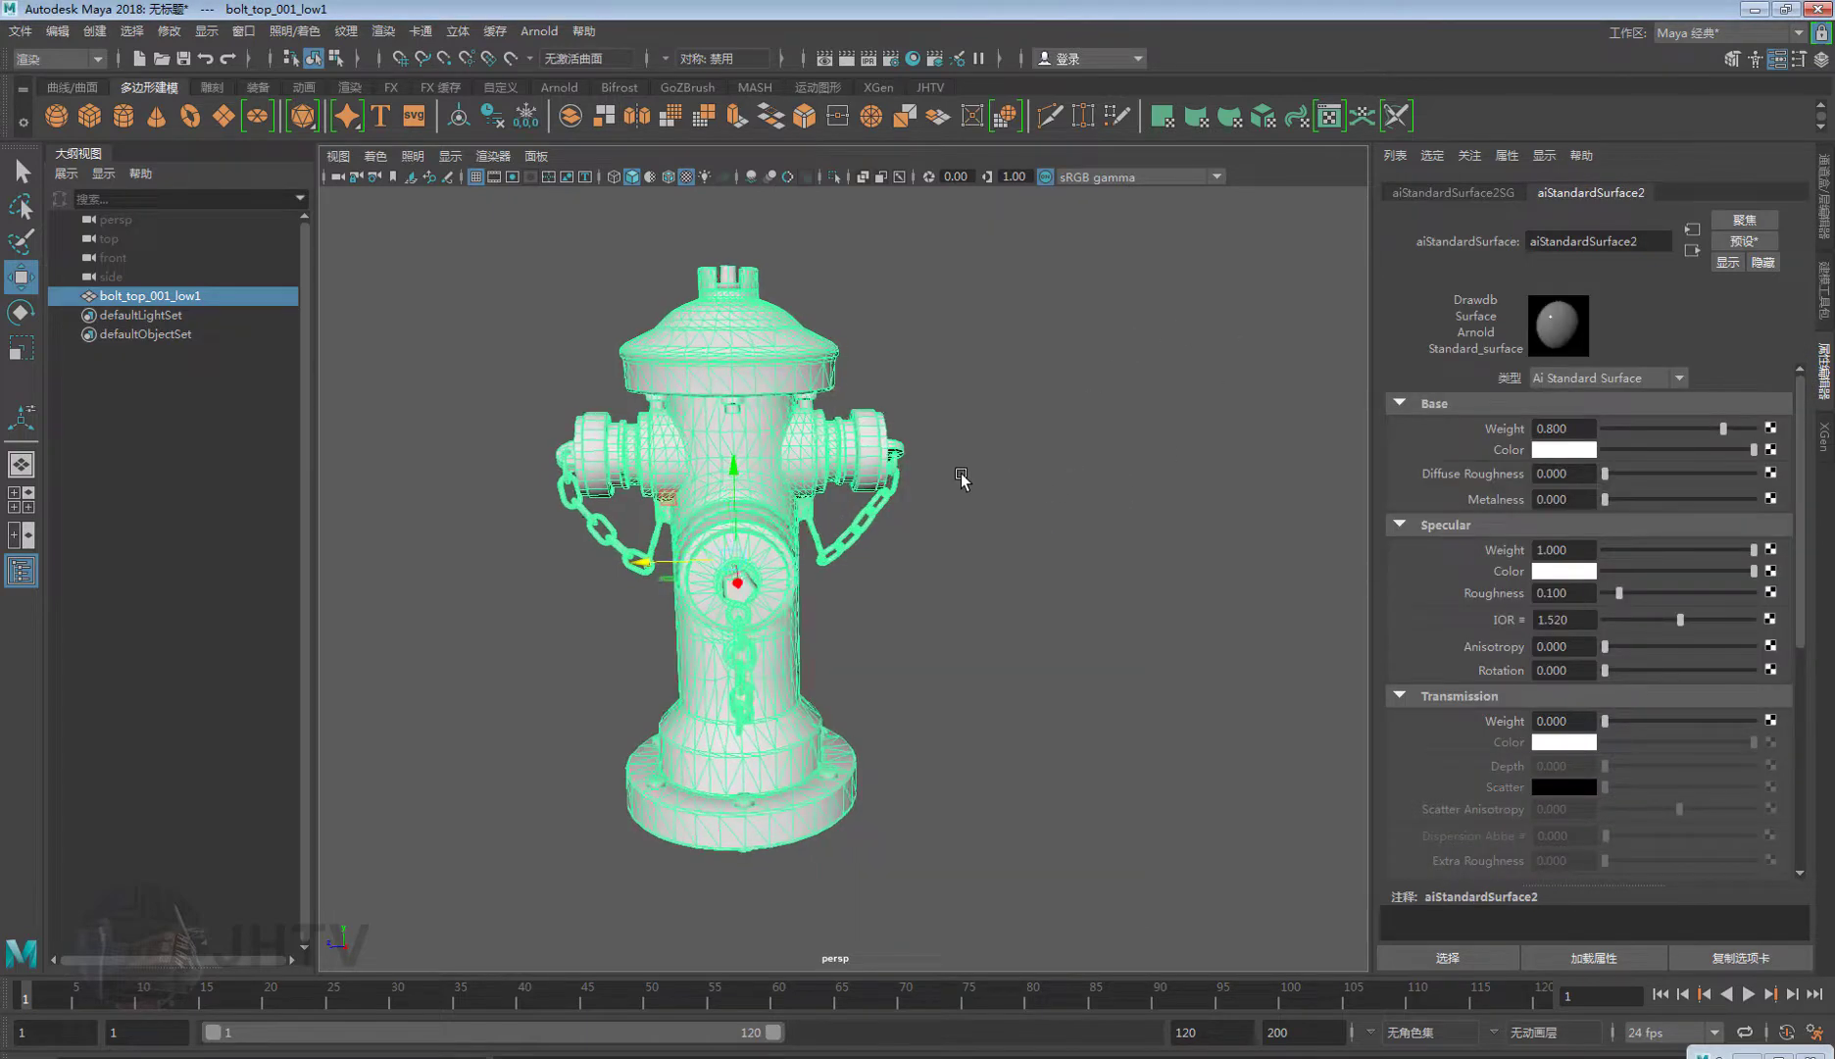
# Raise the material's Base Weight to 1.000.
pyautogui.keyDown('alt'); pyautogui.moveTo(961, 478); pyautogui.dragTo(995, 494, button='middle'); pyautogui.keyUp('alt')
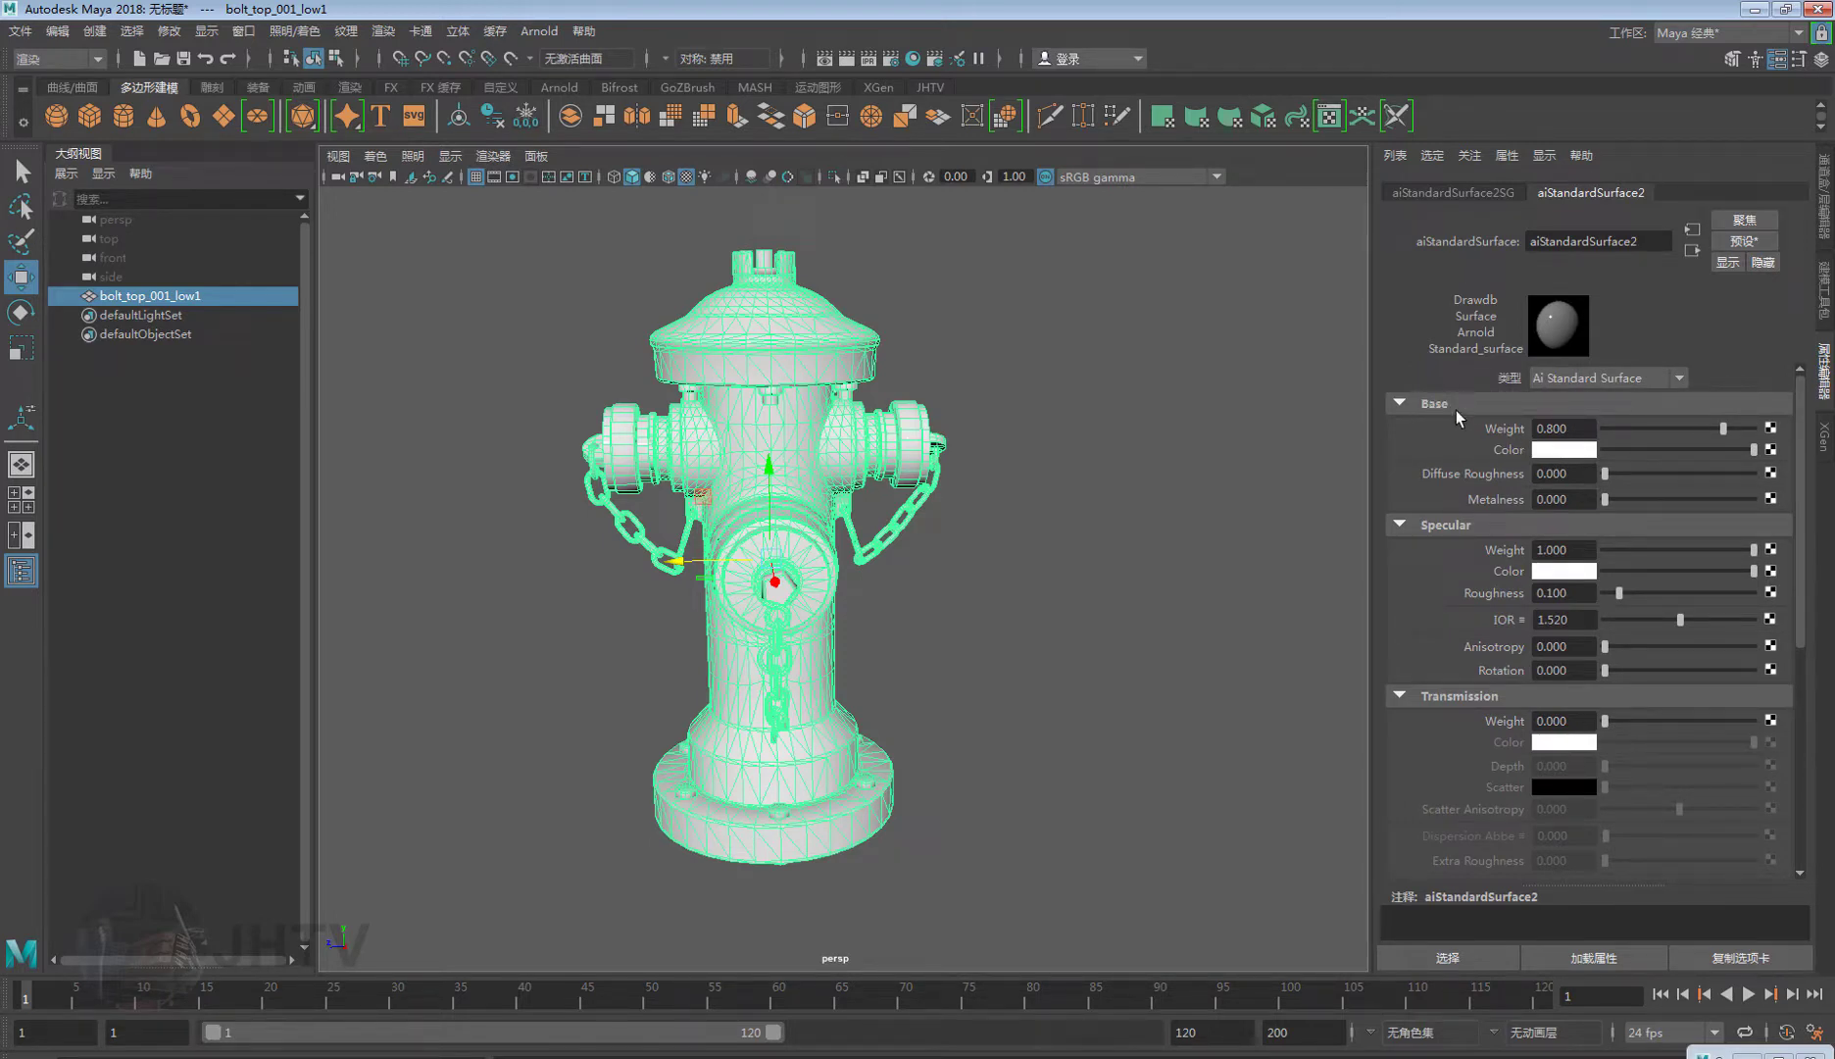
pyautogui.doubleClick(1559, 428)
pyautogui.tripleClick(1551, 429)
pyautogui.moveTo(1720, 434); pyautogui.dragTo(1788, 438)
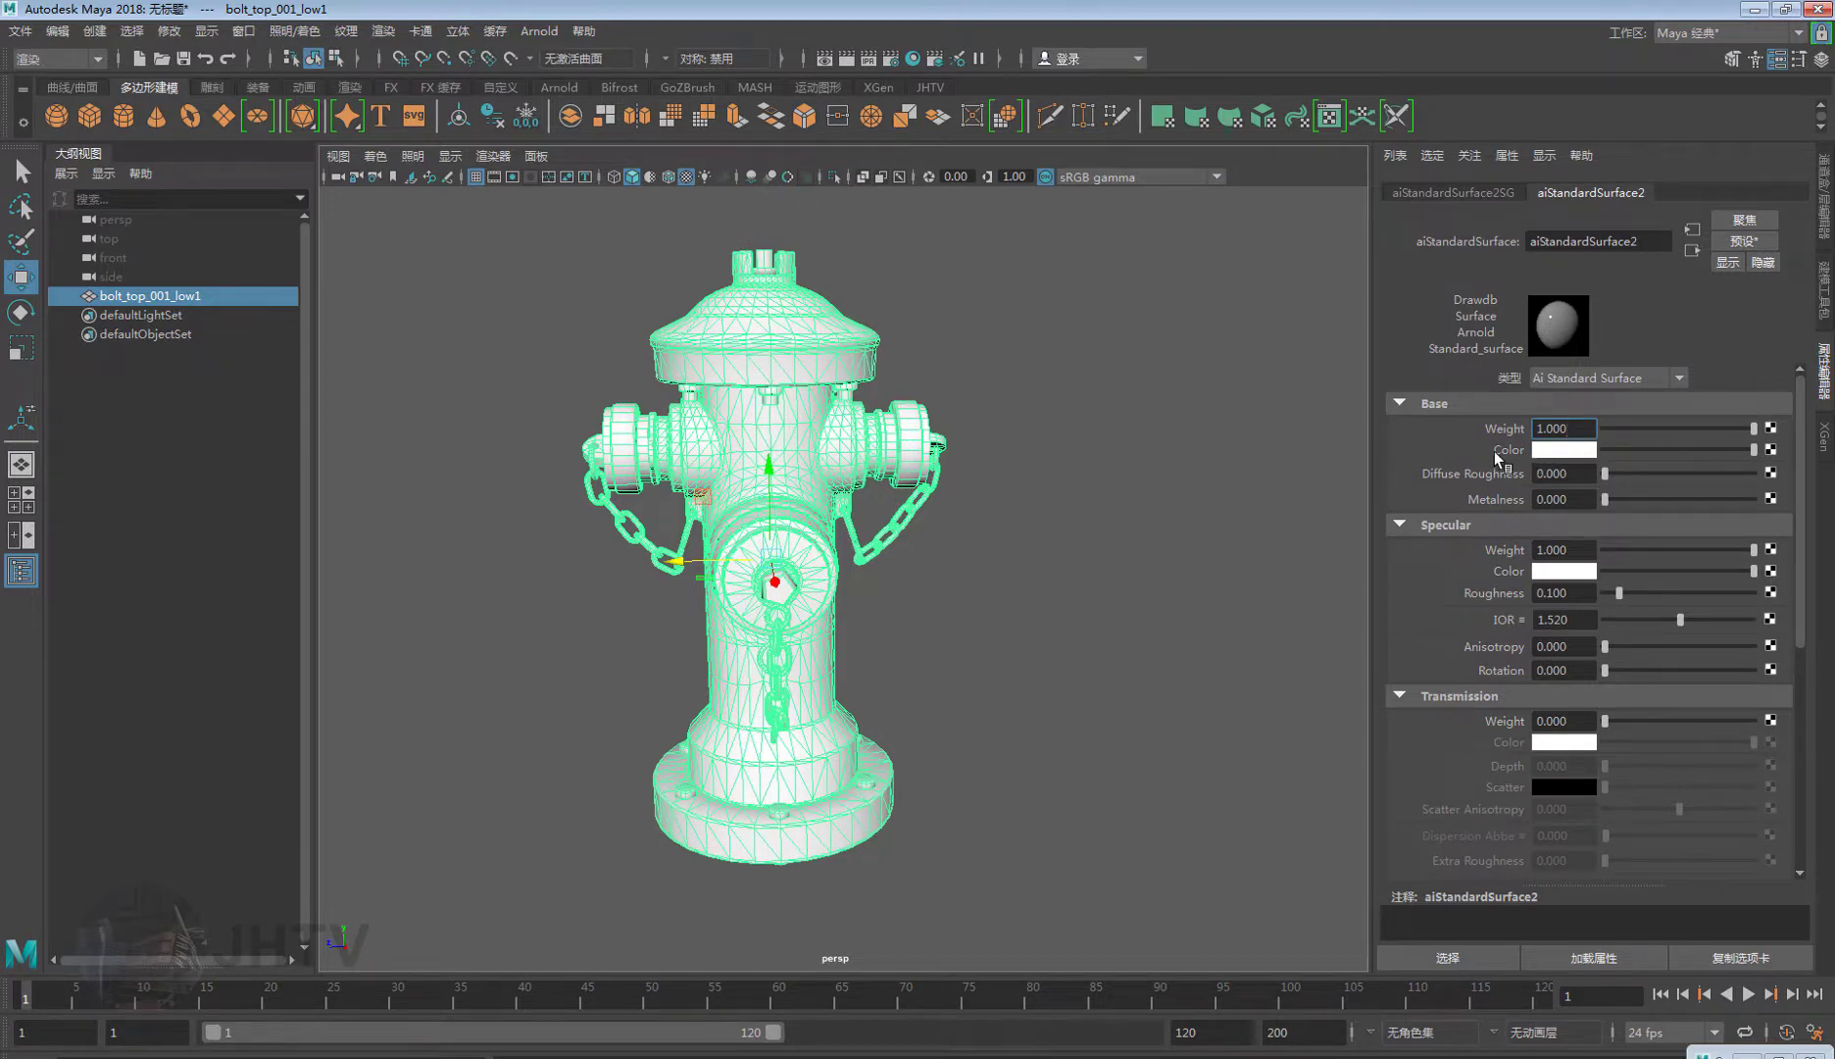
# Connect a file2 texture loading hydrant_low_fire_hydrant_BaseColor.png to the base colour.
pyautogui.click(1770, 450)
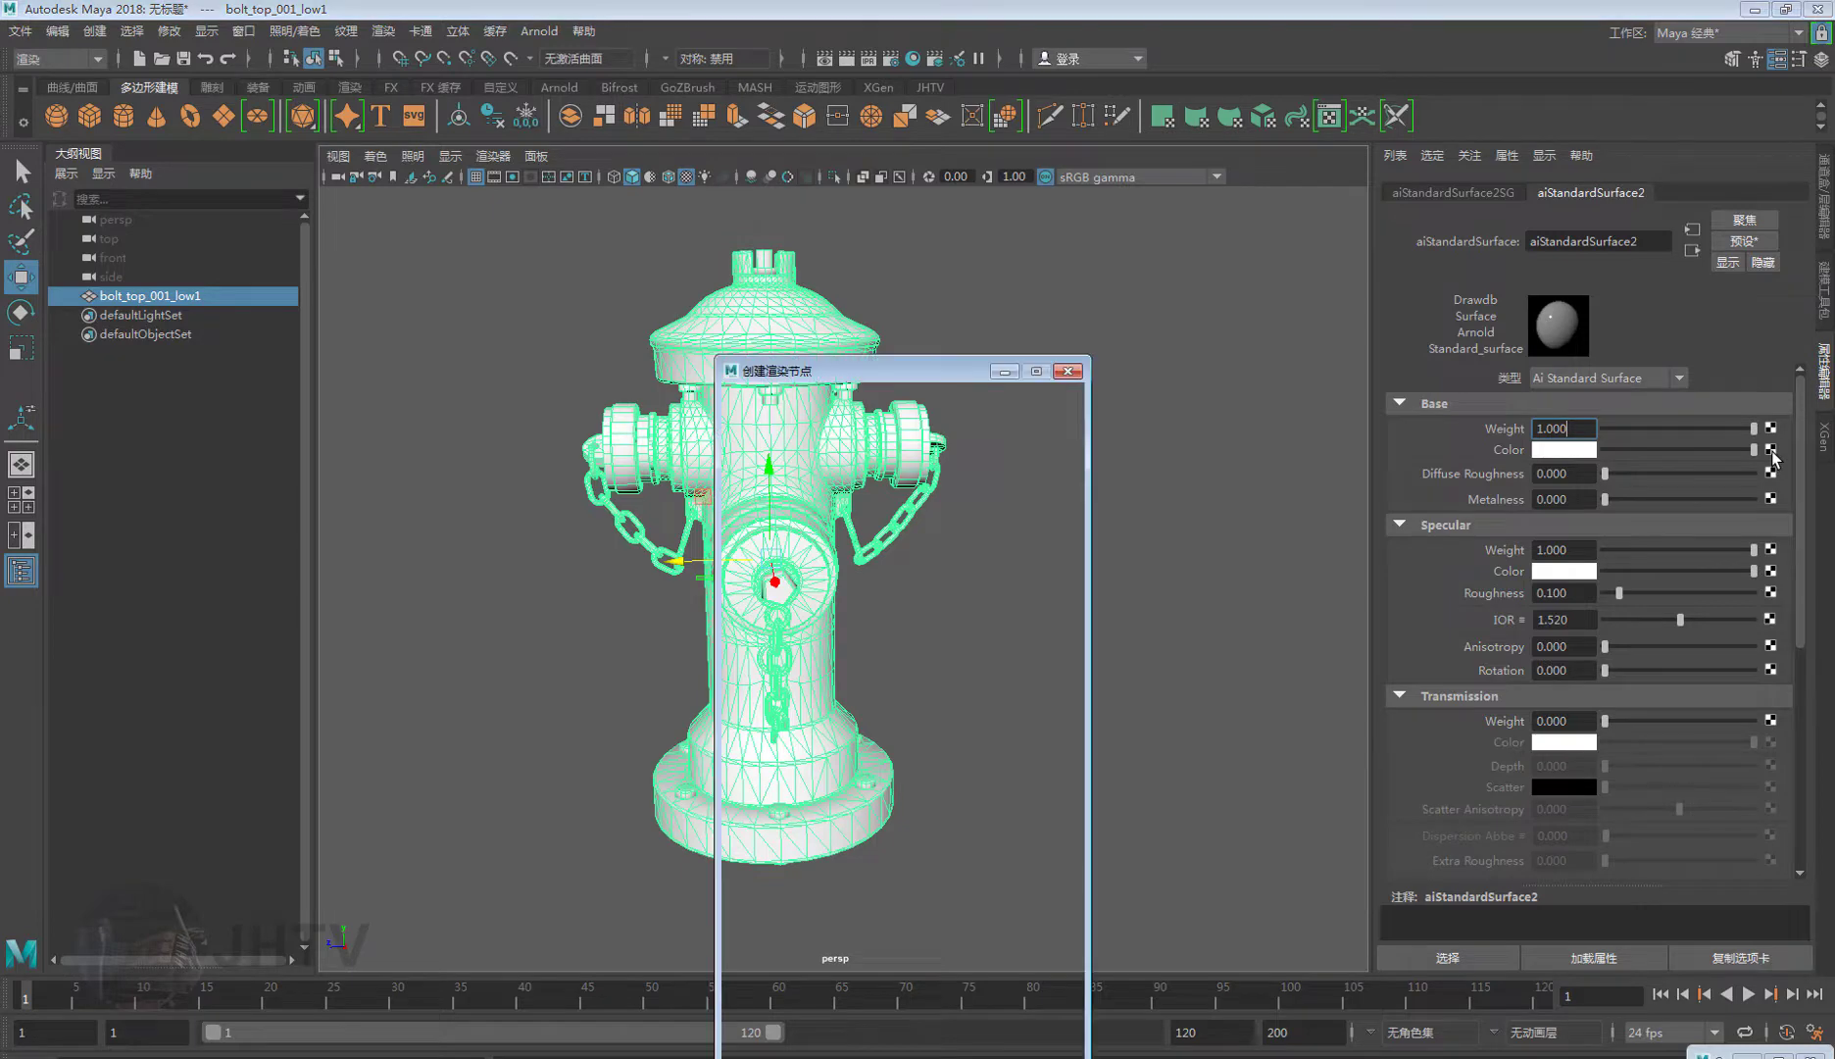
pyautogui.moveTo(939, 378); pyautogui.dragTo(989, 334)
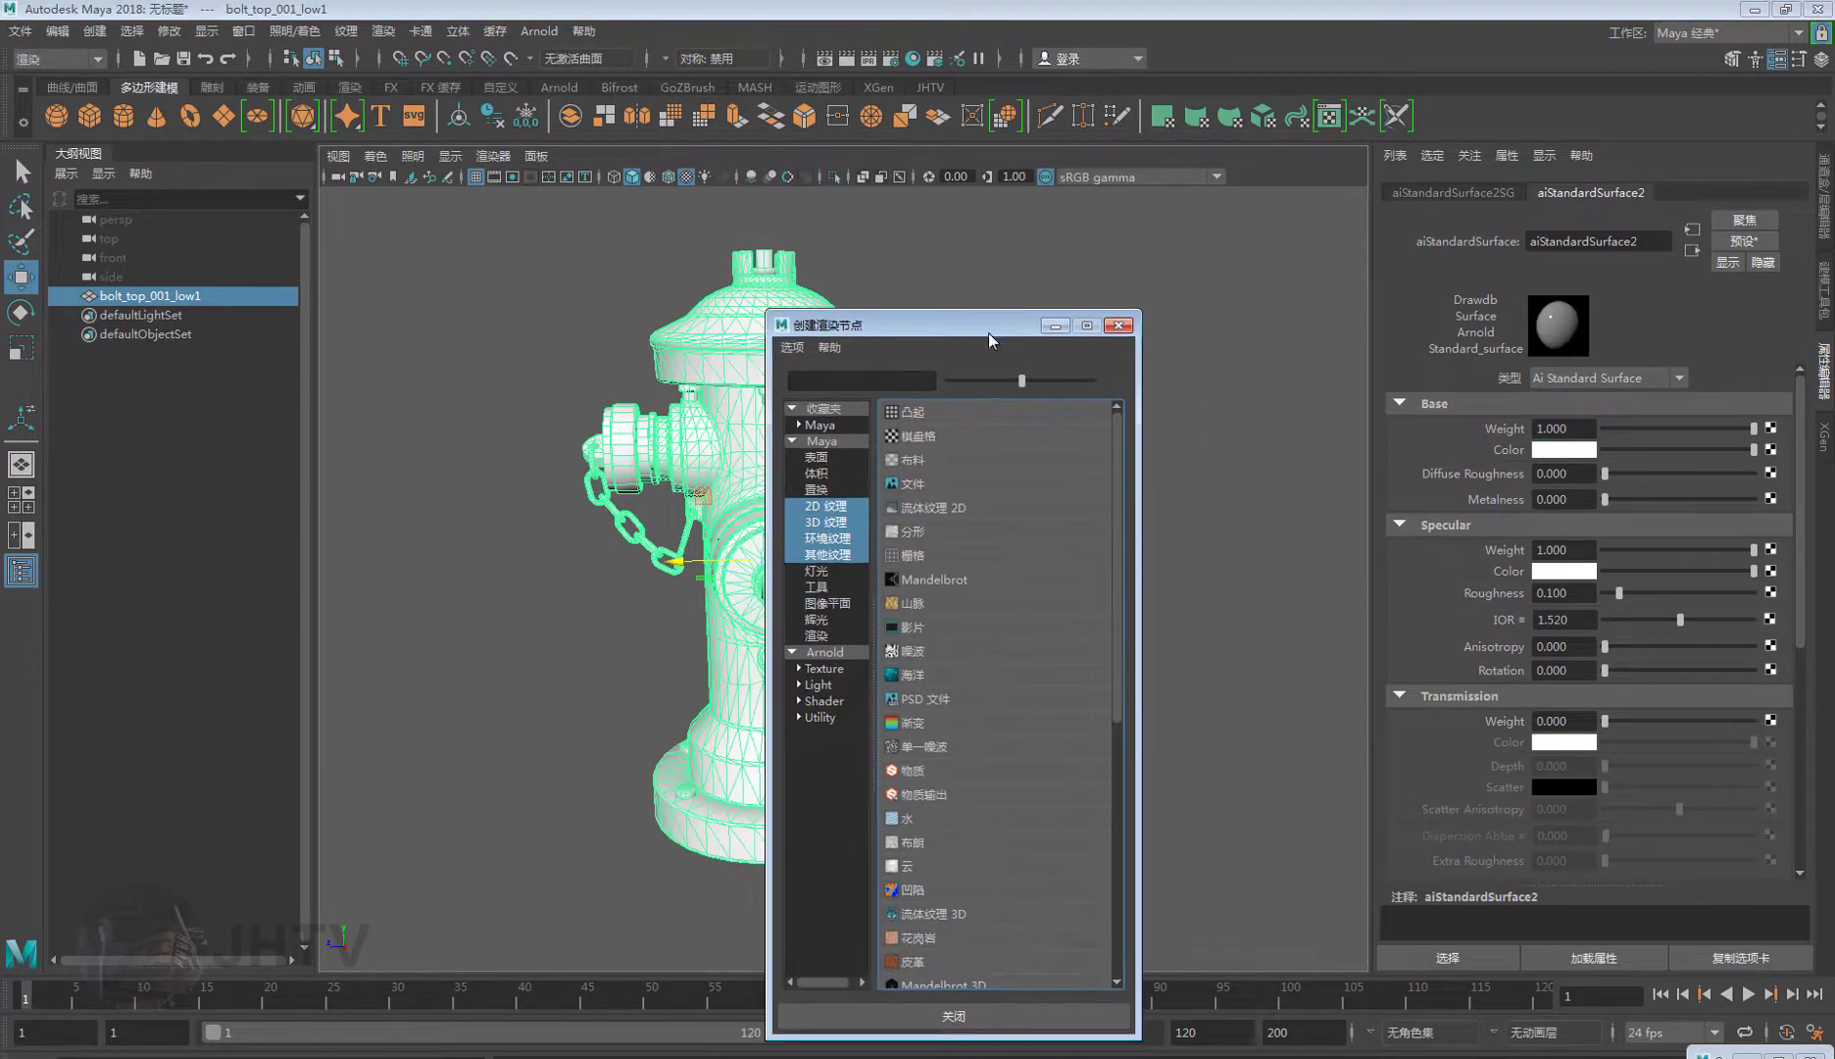
pyautogui.click(916, 487)
pyautogui.click(1776, 475)
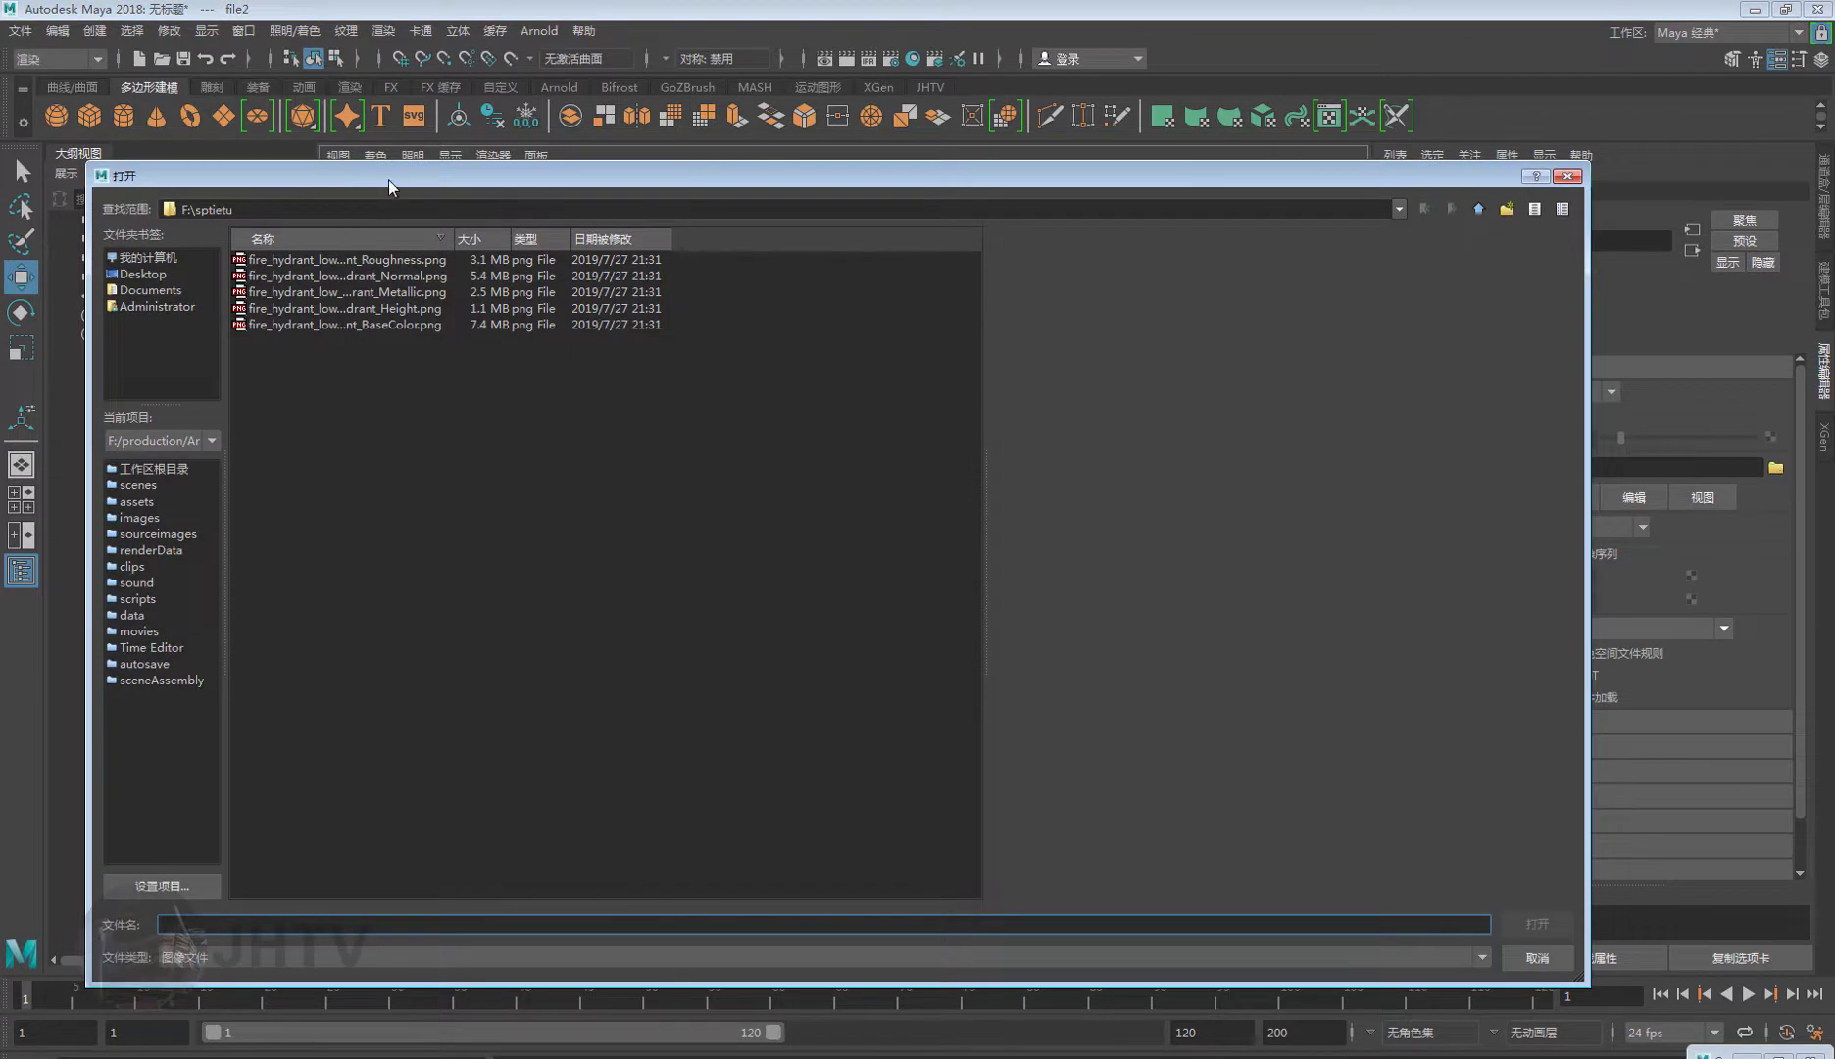
pyautogui.moveTo(389, 186)
pyautogui.mouseDown()
pyautogui.moveTo(598, 198)
pyautogui.moveTo(551, 183)
pyautogui.moveTo(541, 464)
pyautogui.moveTo(393, 210)
pyautogui.moveTo(254, 123)
pyautogui.moveTo(363, 131)
pyautogui.mouseUp()
pyautogui.click(276, 274)
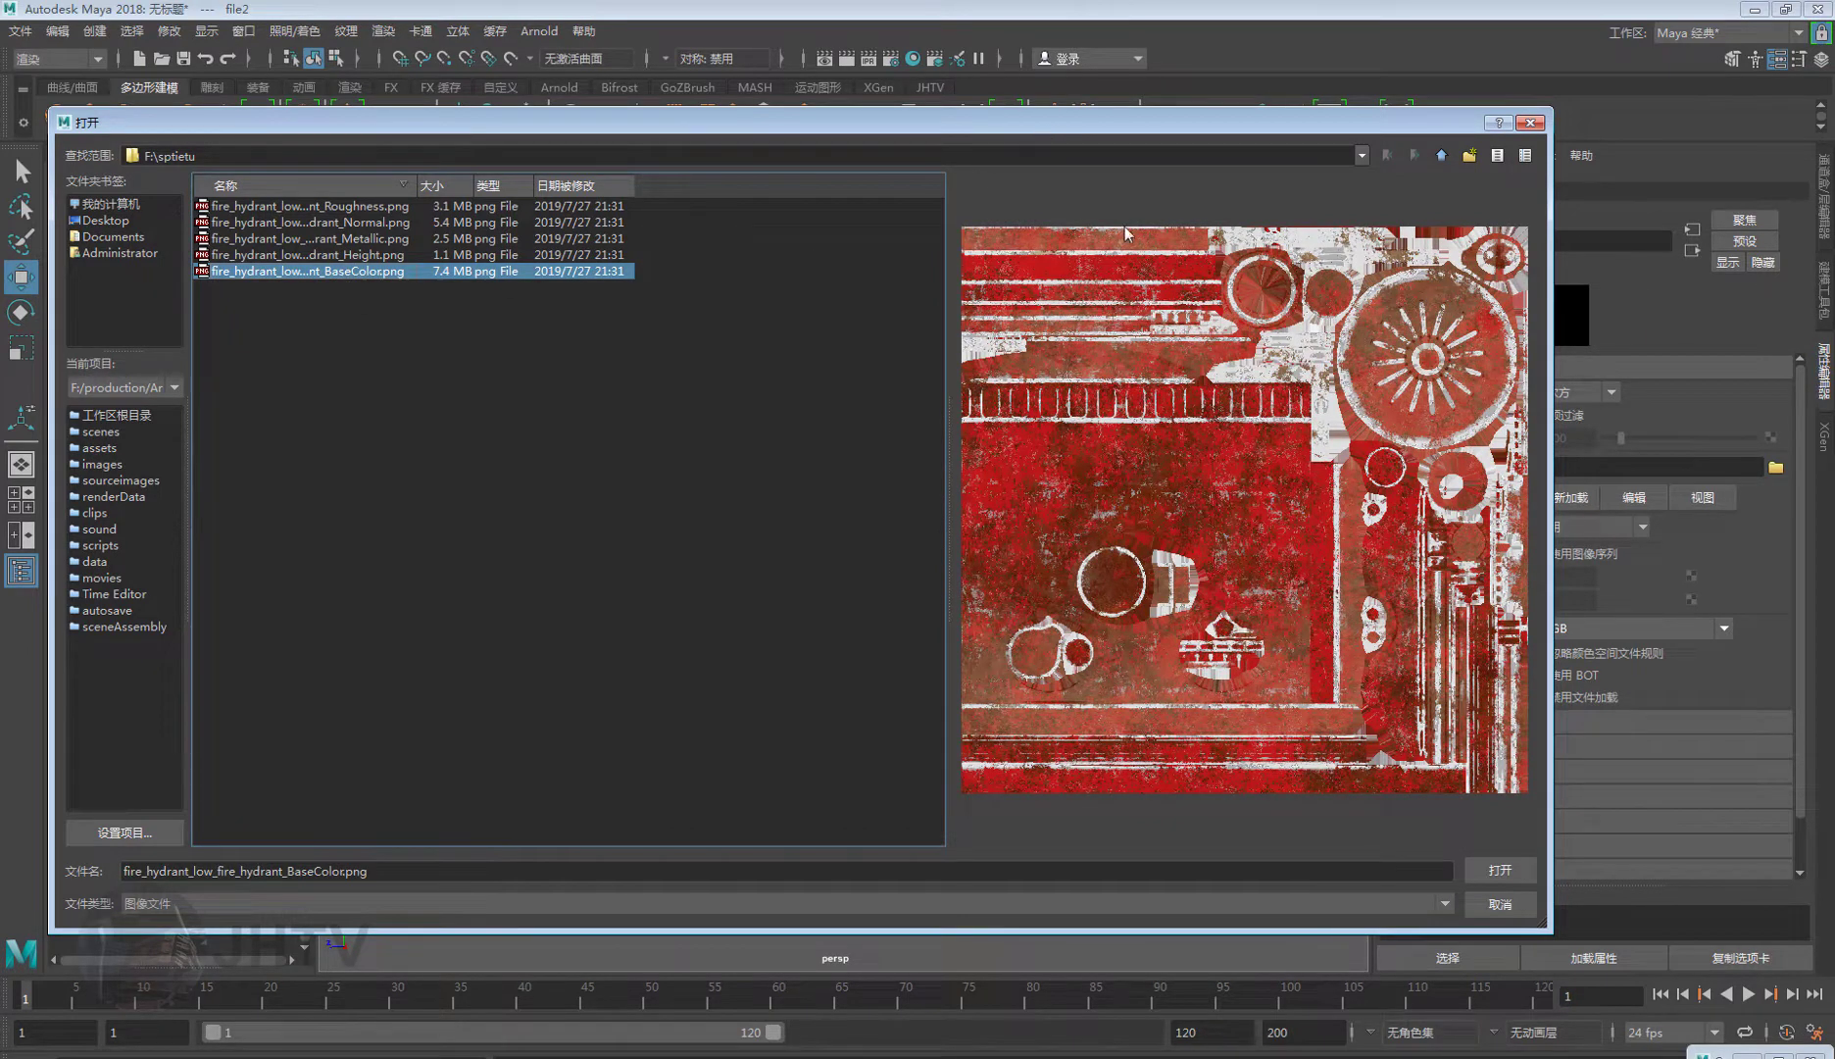
pyautogui.moveTo(859, 113); pyautogui.dragTo(823, 106)
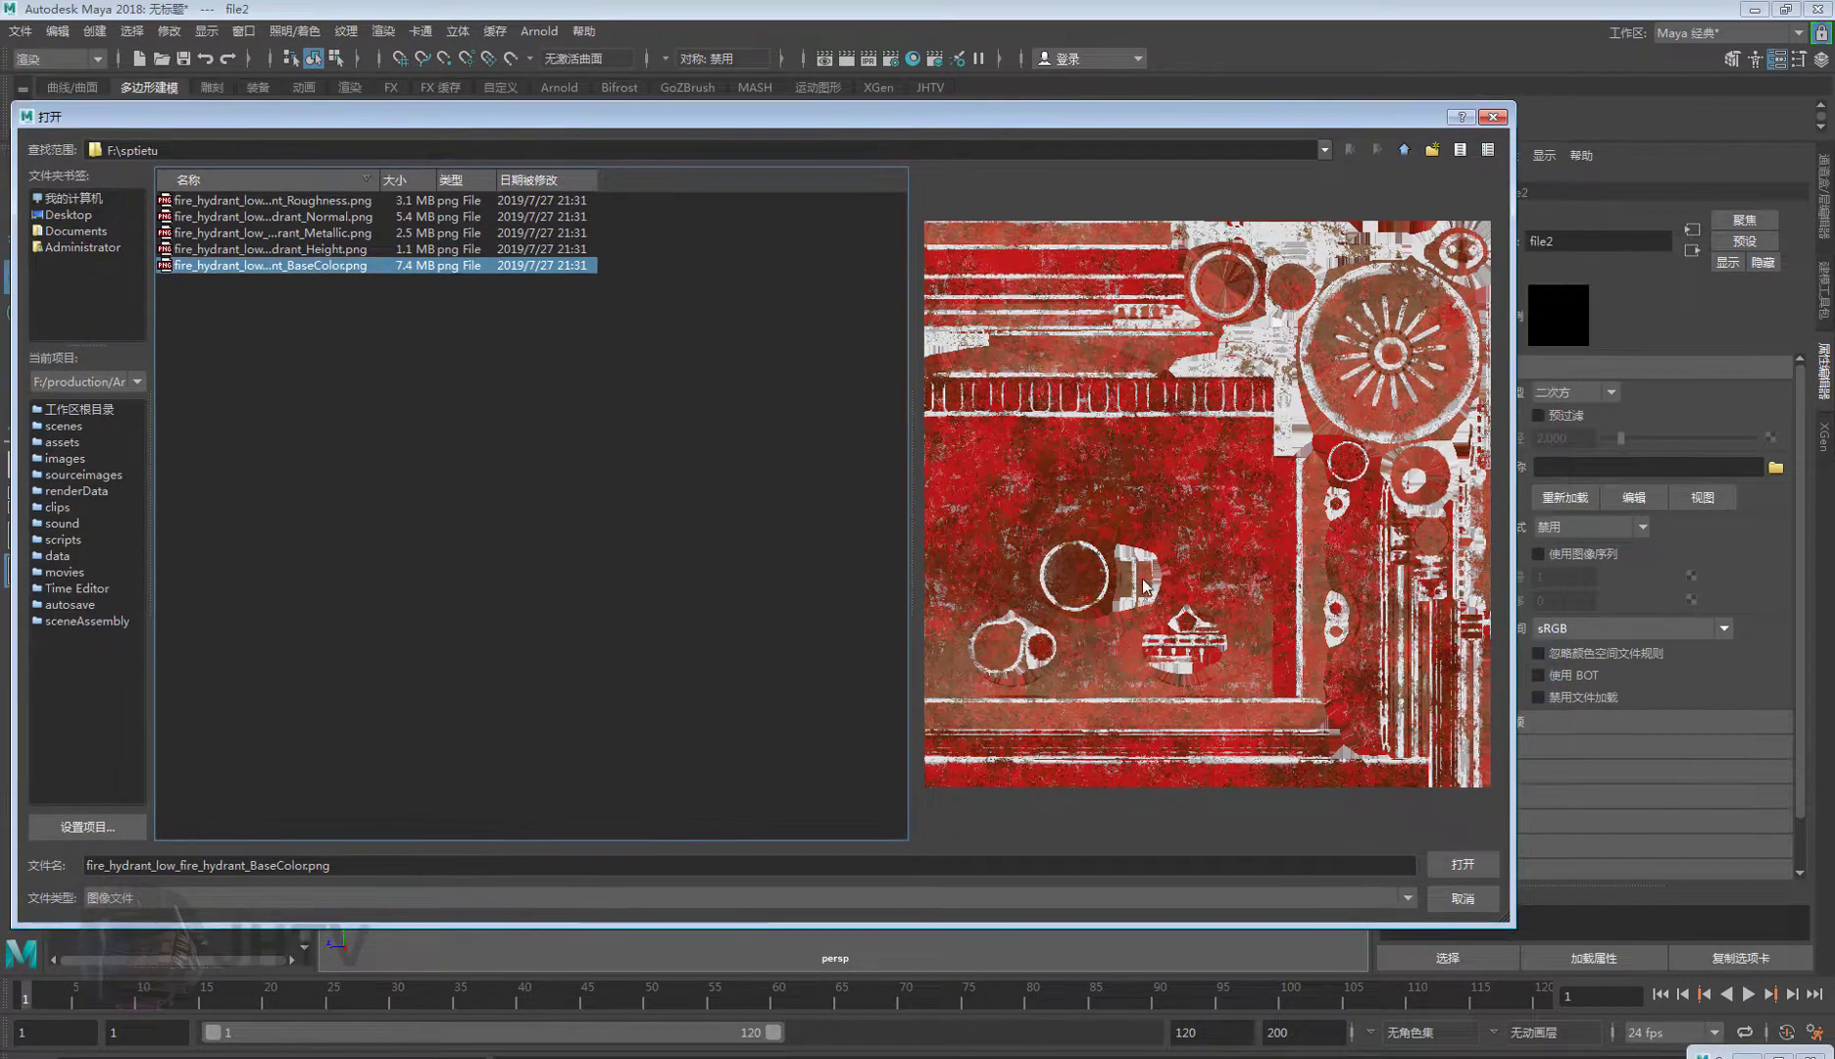
pyautogui.click(1467, 868)
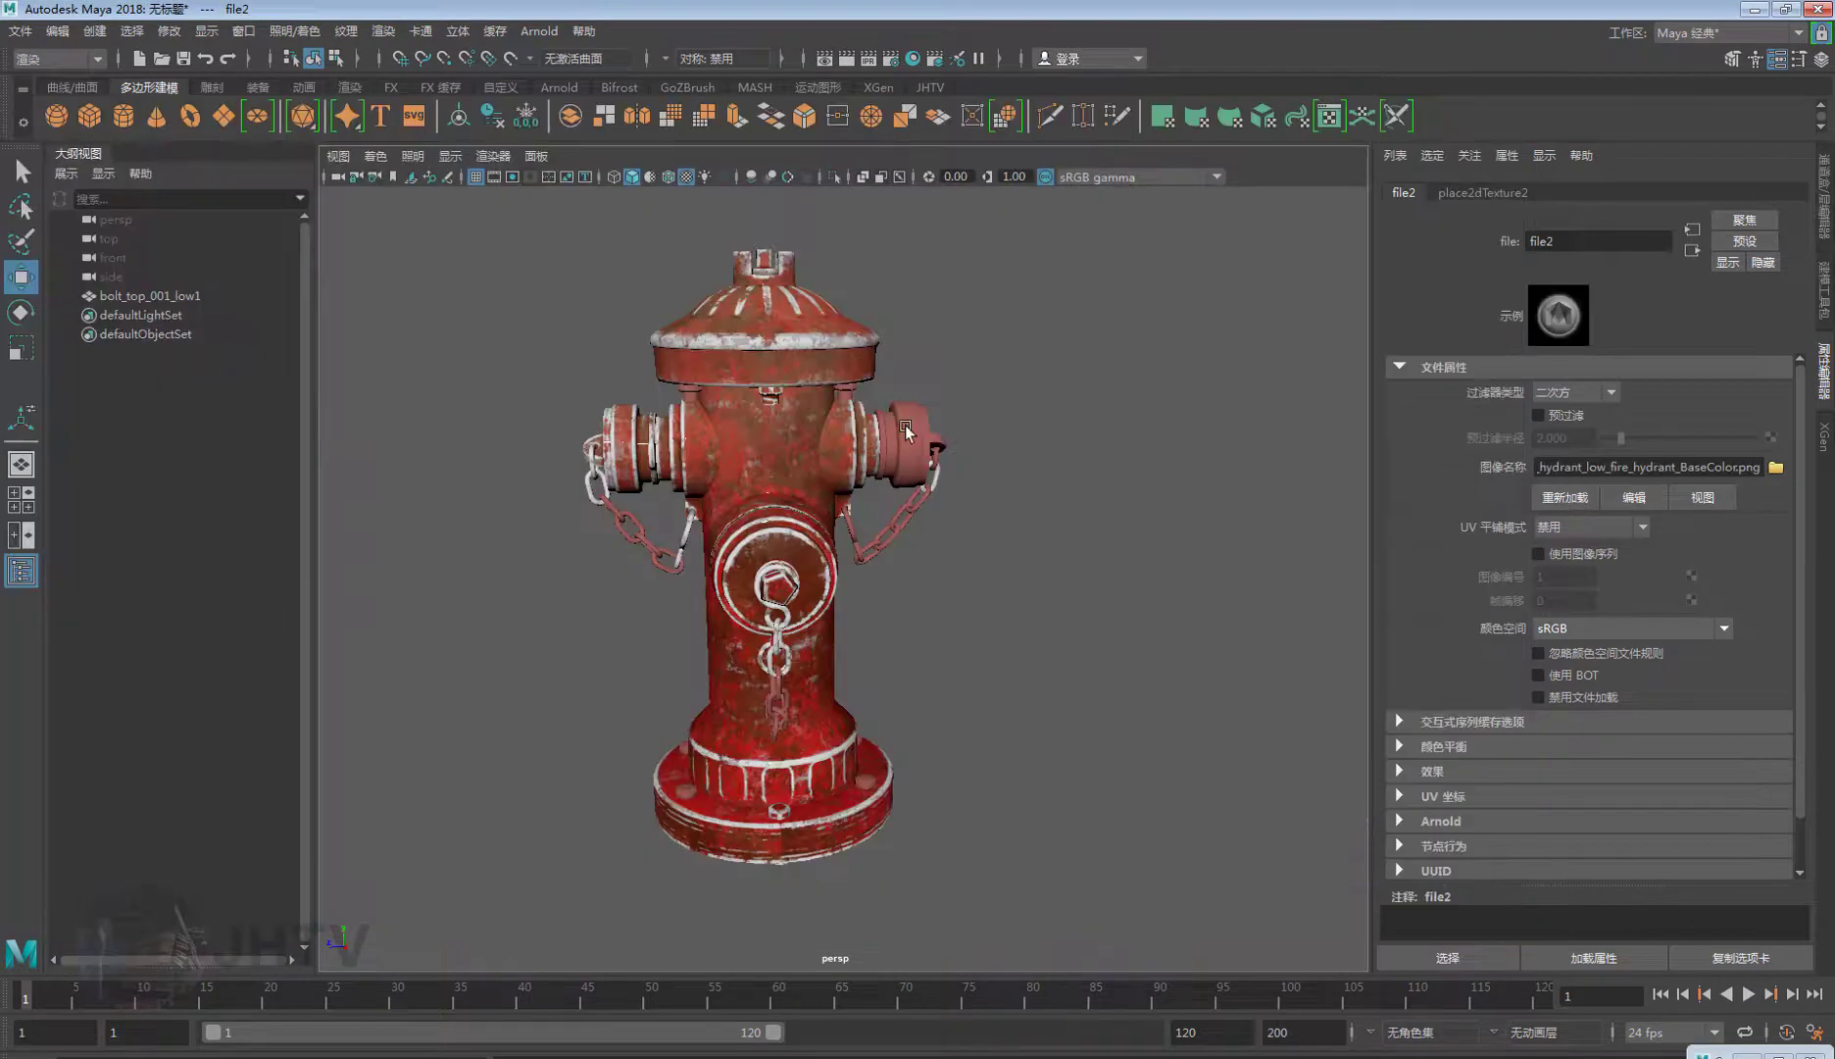
# Toggle textured display to inspect the red hydrant, then return to aiStandardSurface2 settings.
pyautogui.moveTo(929, 655)
pyautogui.keyDown('alt'); pyautogui.mouseDown()
pyautogui.moveTo(975, 655)
pyautogui.moveTo(940, 655)
pyautogui.mouseUp(); pyautogui.keyUp('alt')
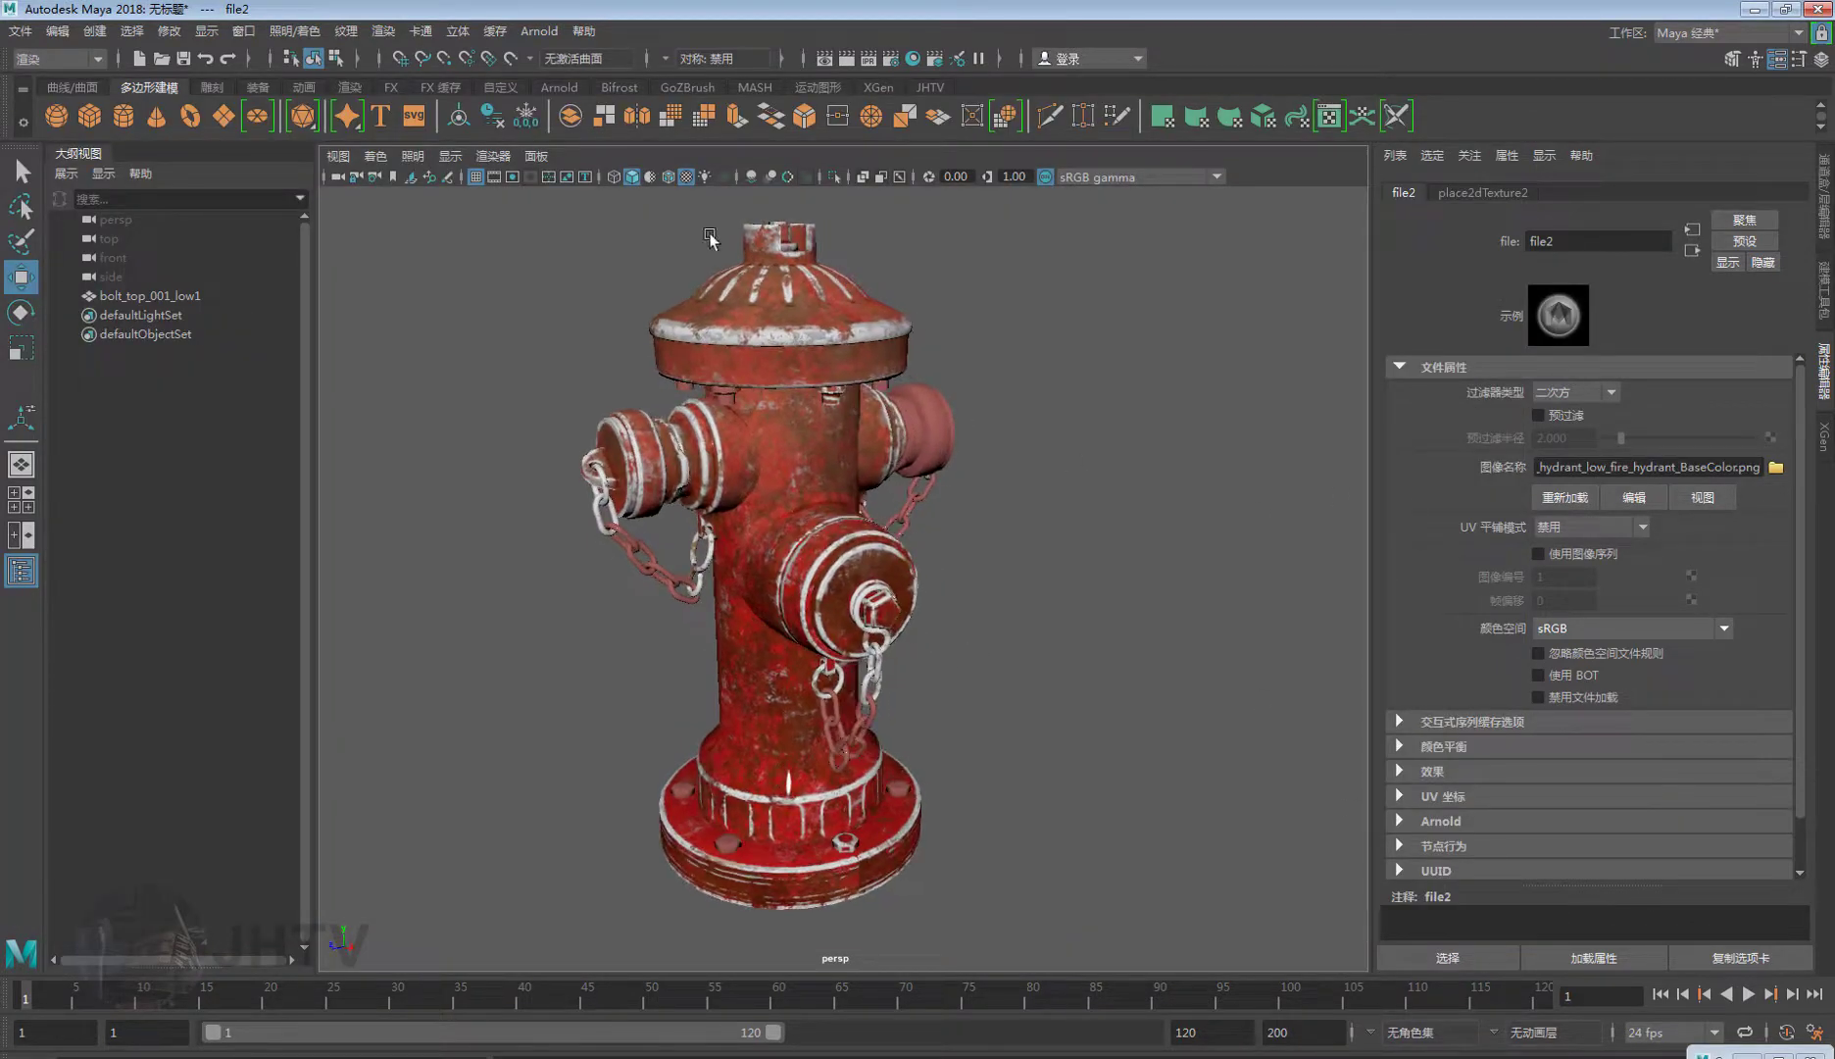
pyautogui.moveTo(896, 420)
pyautogui.keyDown('alt'); pyautogui.mouseDown()
pyautogui.moveTo(632, 547)
pyautogui.moveTo(1102, 520)
pyautogui.moveTo(981, 490)
pyautogui.mouseUp(); pyautogui.keyUp('alt')
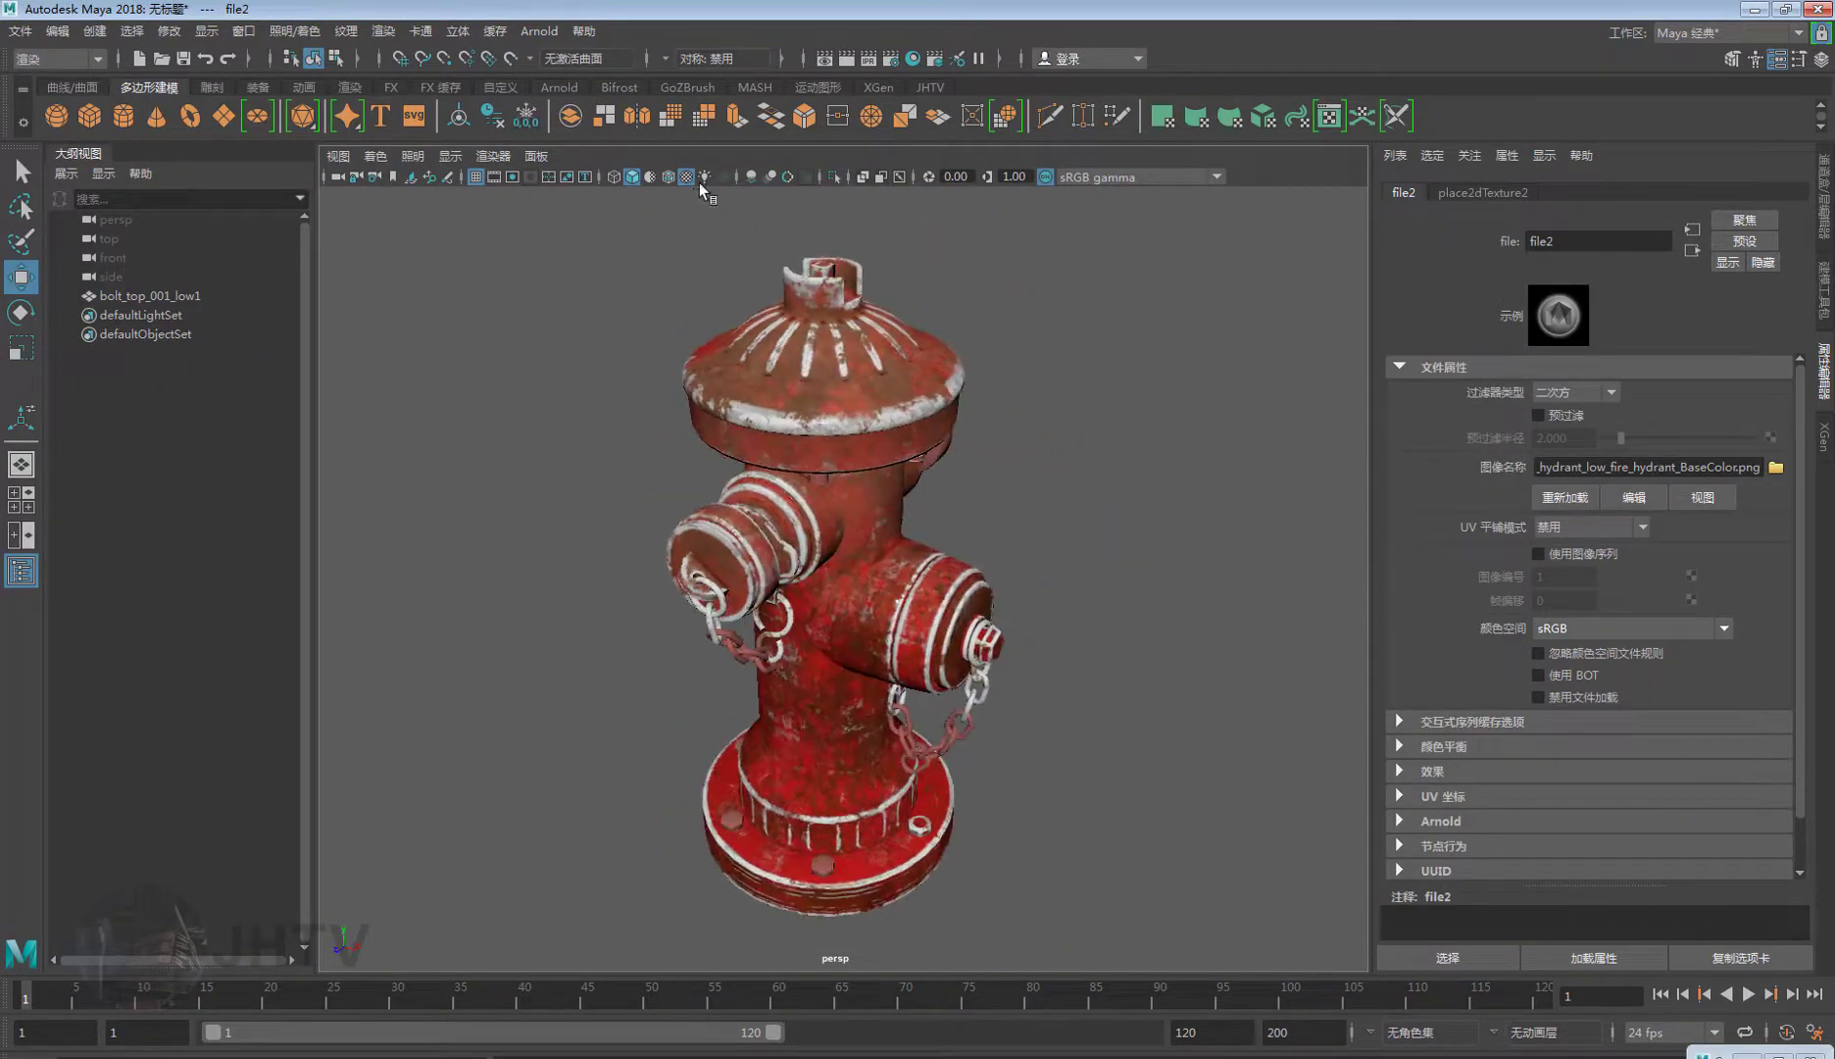
pyautogui.click(689, 178)
pyautogui.click(687, 177)
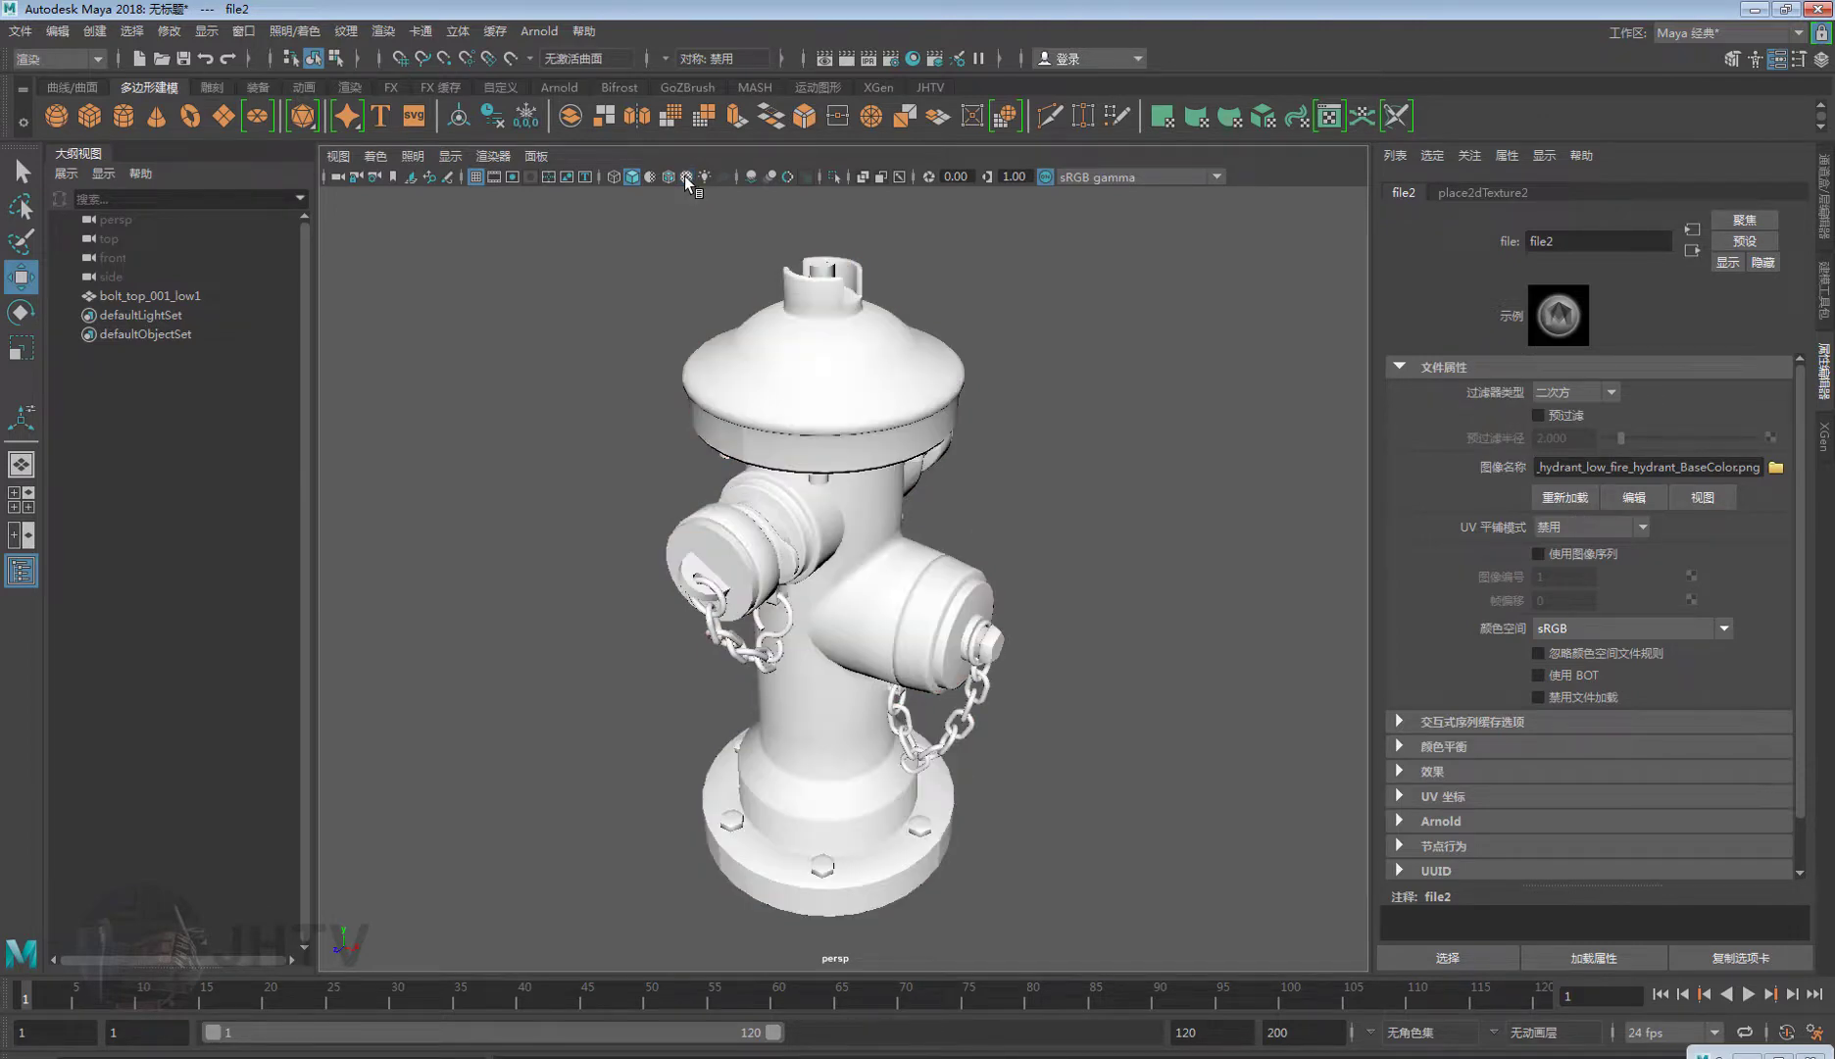
pyautogui.click(687, 178)
pyautogui.keyDown('alt'); pyautogui.moveTo(879, 410); pyautogui.dragTo(856, 446); pyautogui.keyUp('alt')
pyautogui.keyDown('alt'); pyautogui.moveTo(797, 511); pyautogui.dragTo(924, 521); pyautogui.keyUp('alt')
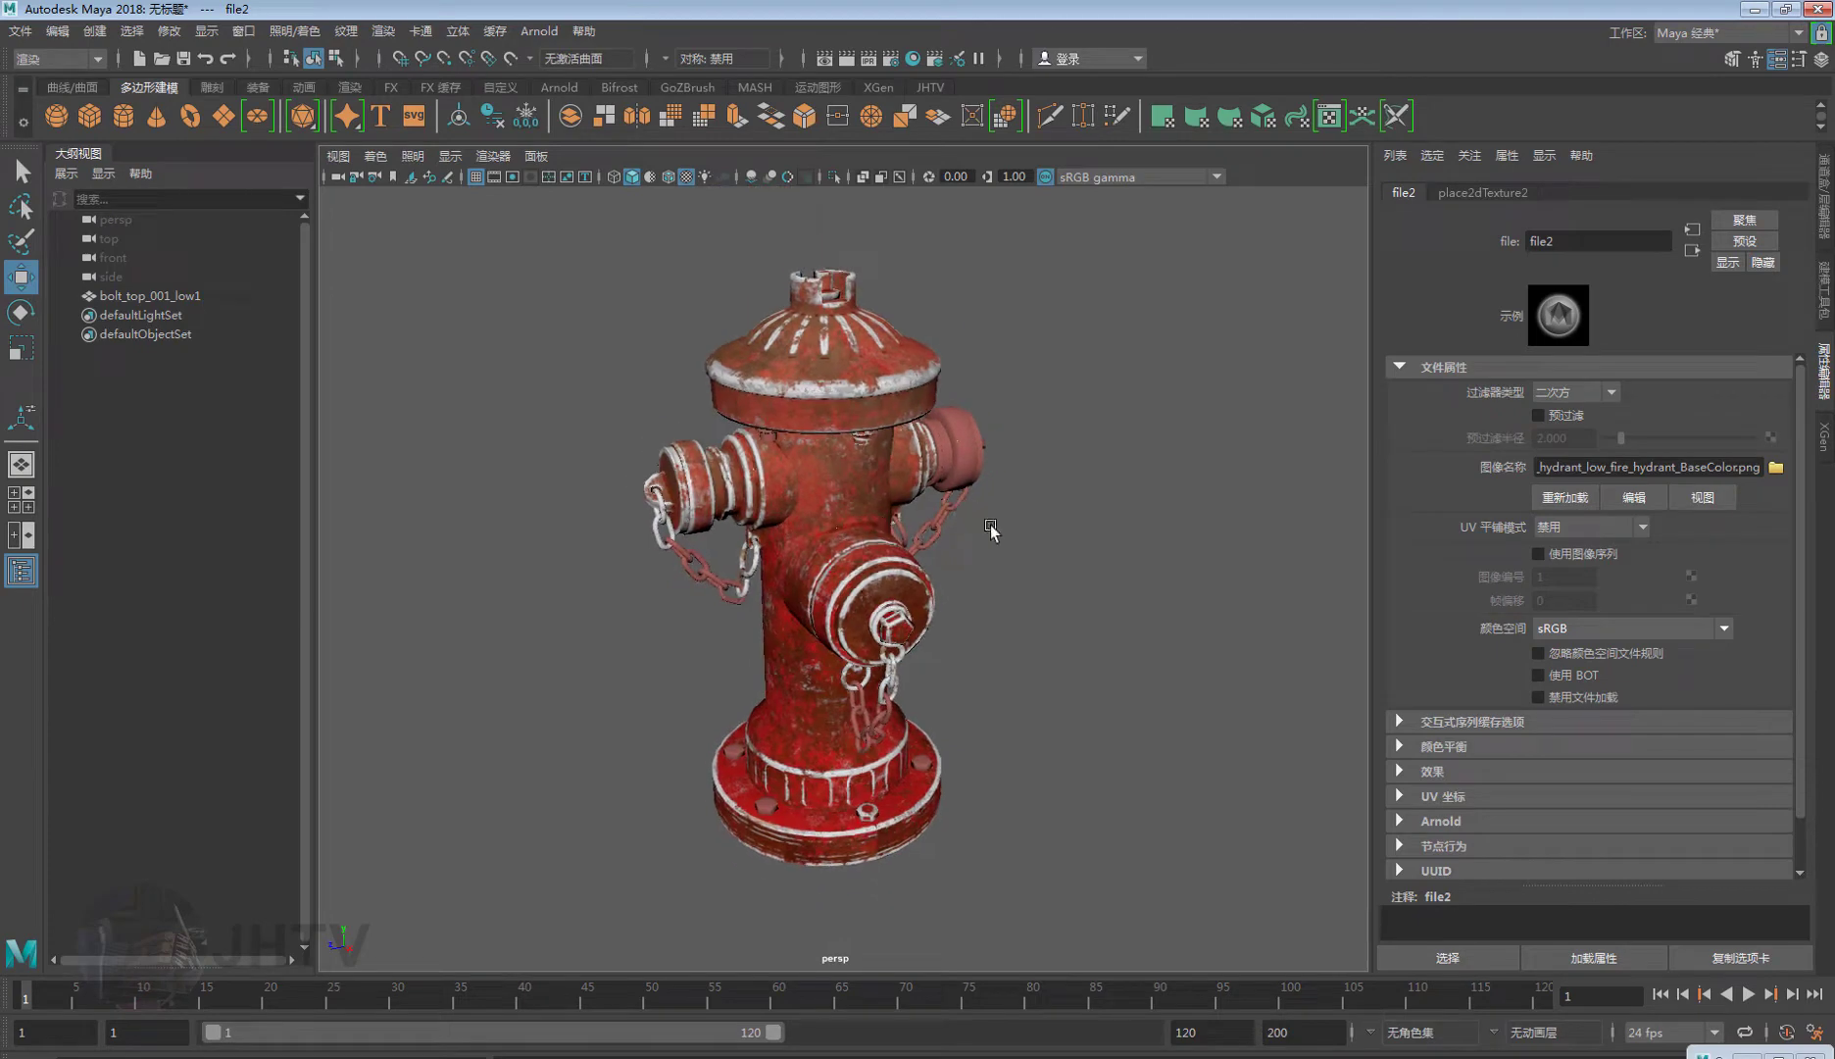
pyautogui.scroll(-1, 1802, 482)
pyautogui.scroll(-1, 1802, 485)
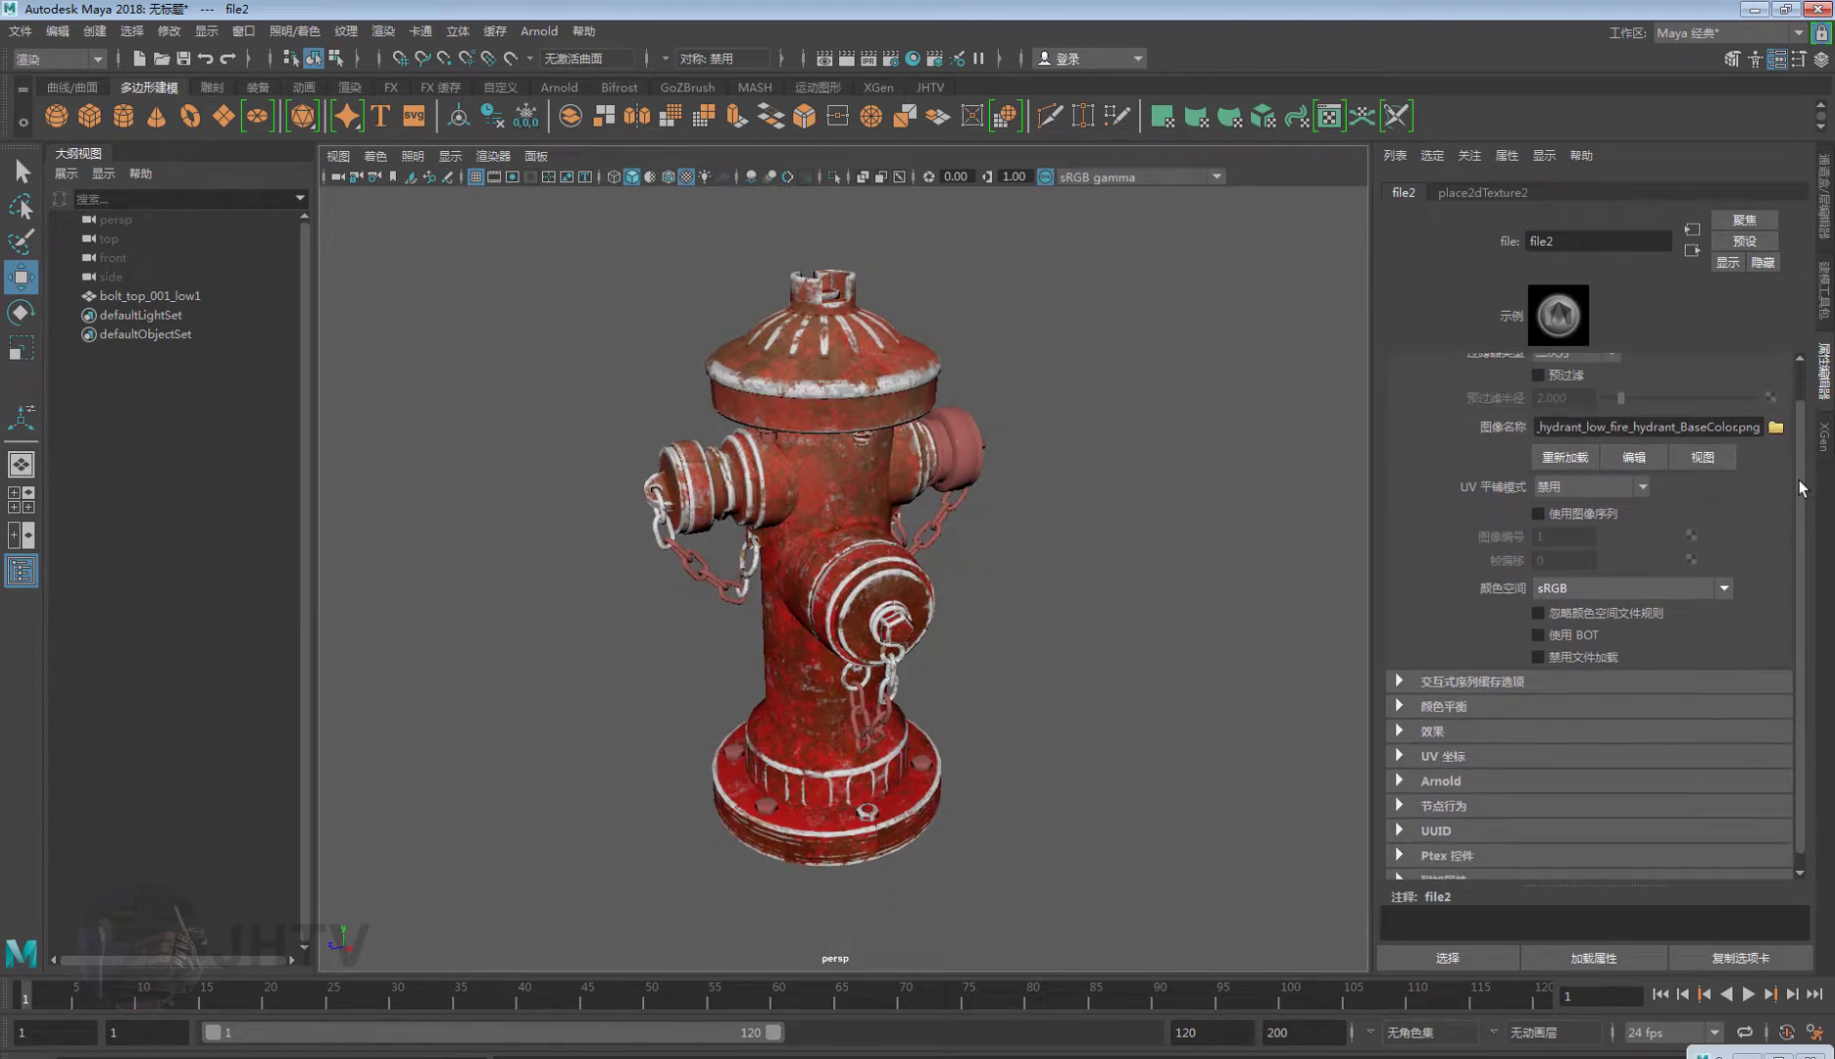
pyautogui.scroll(2, 1802, 485)
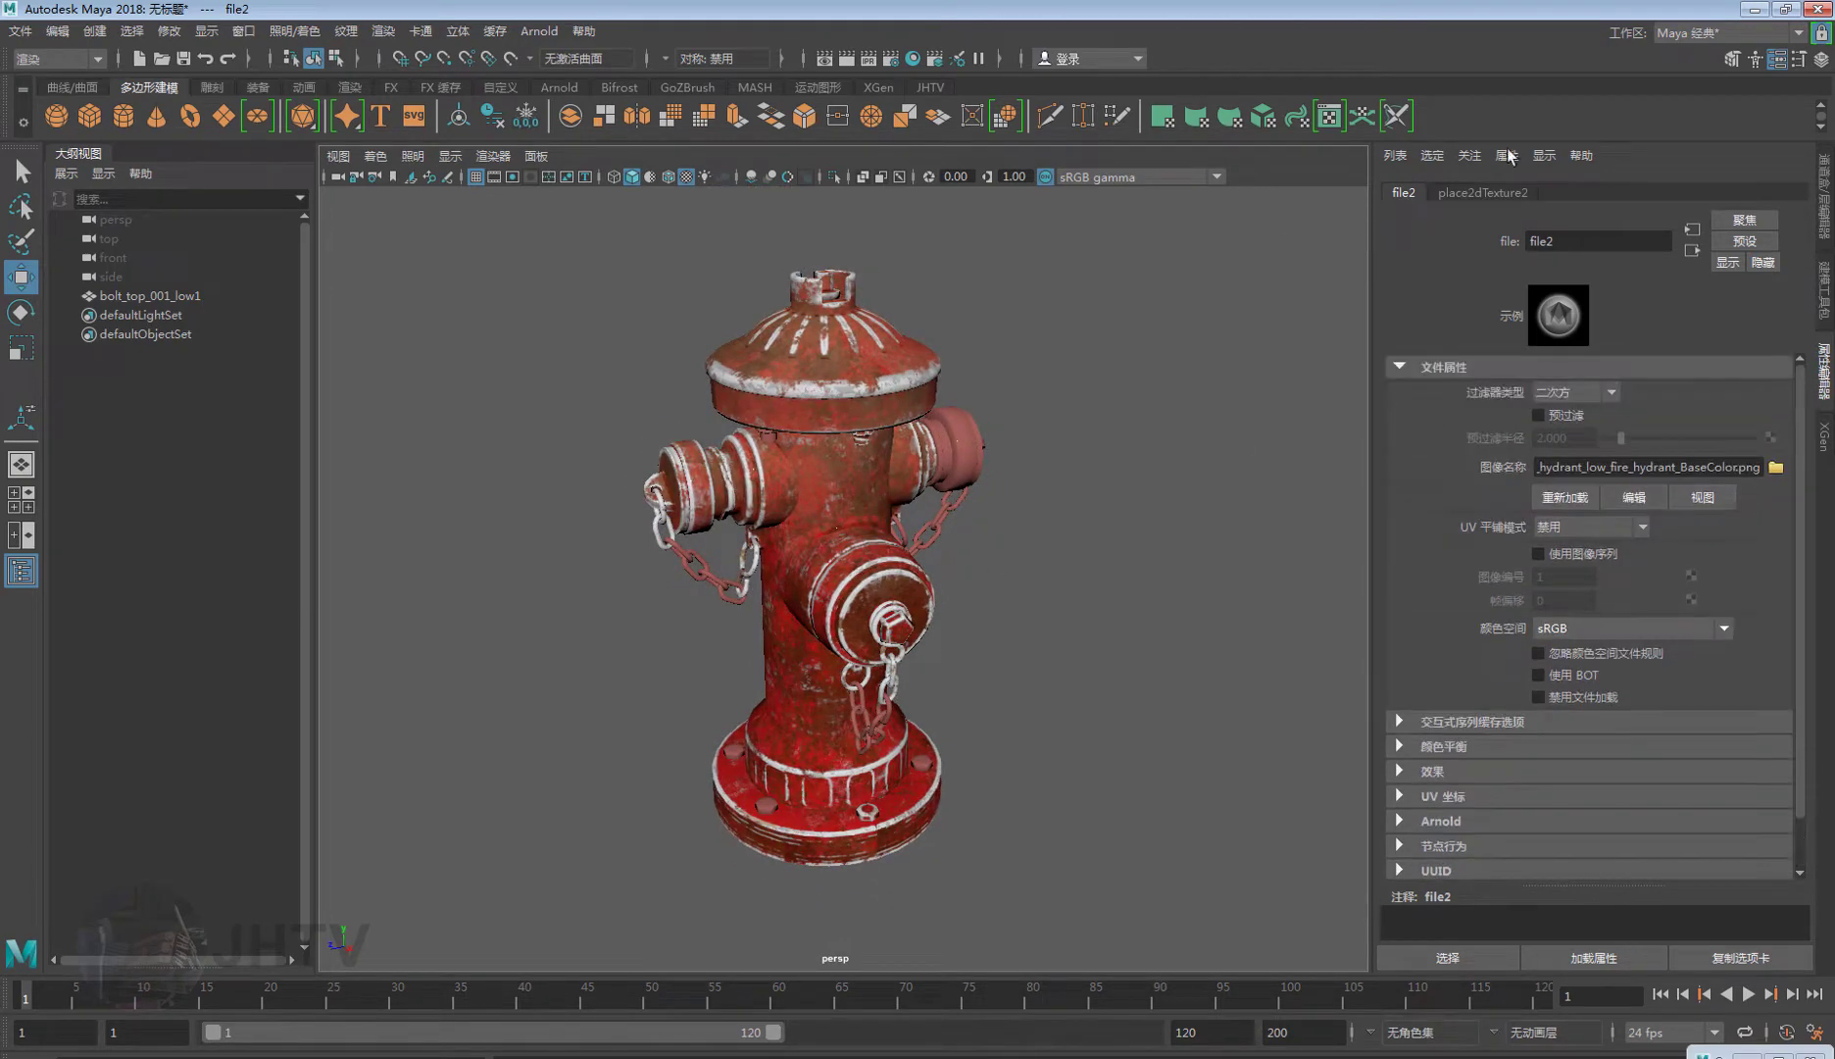
pyautogui.click(1692, 250)
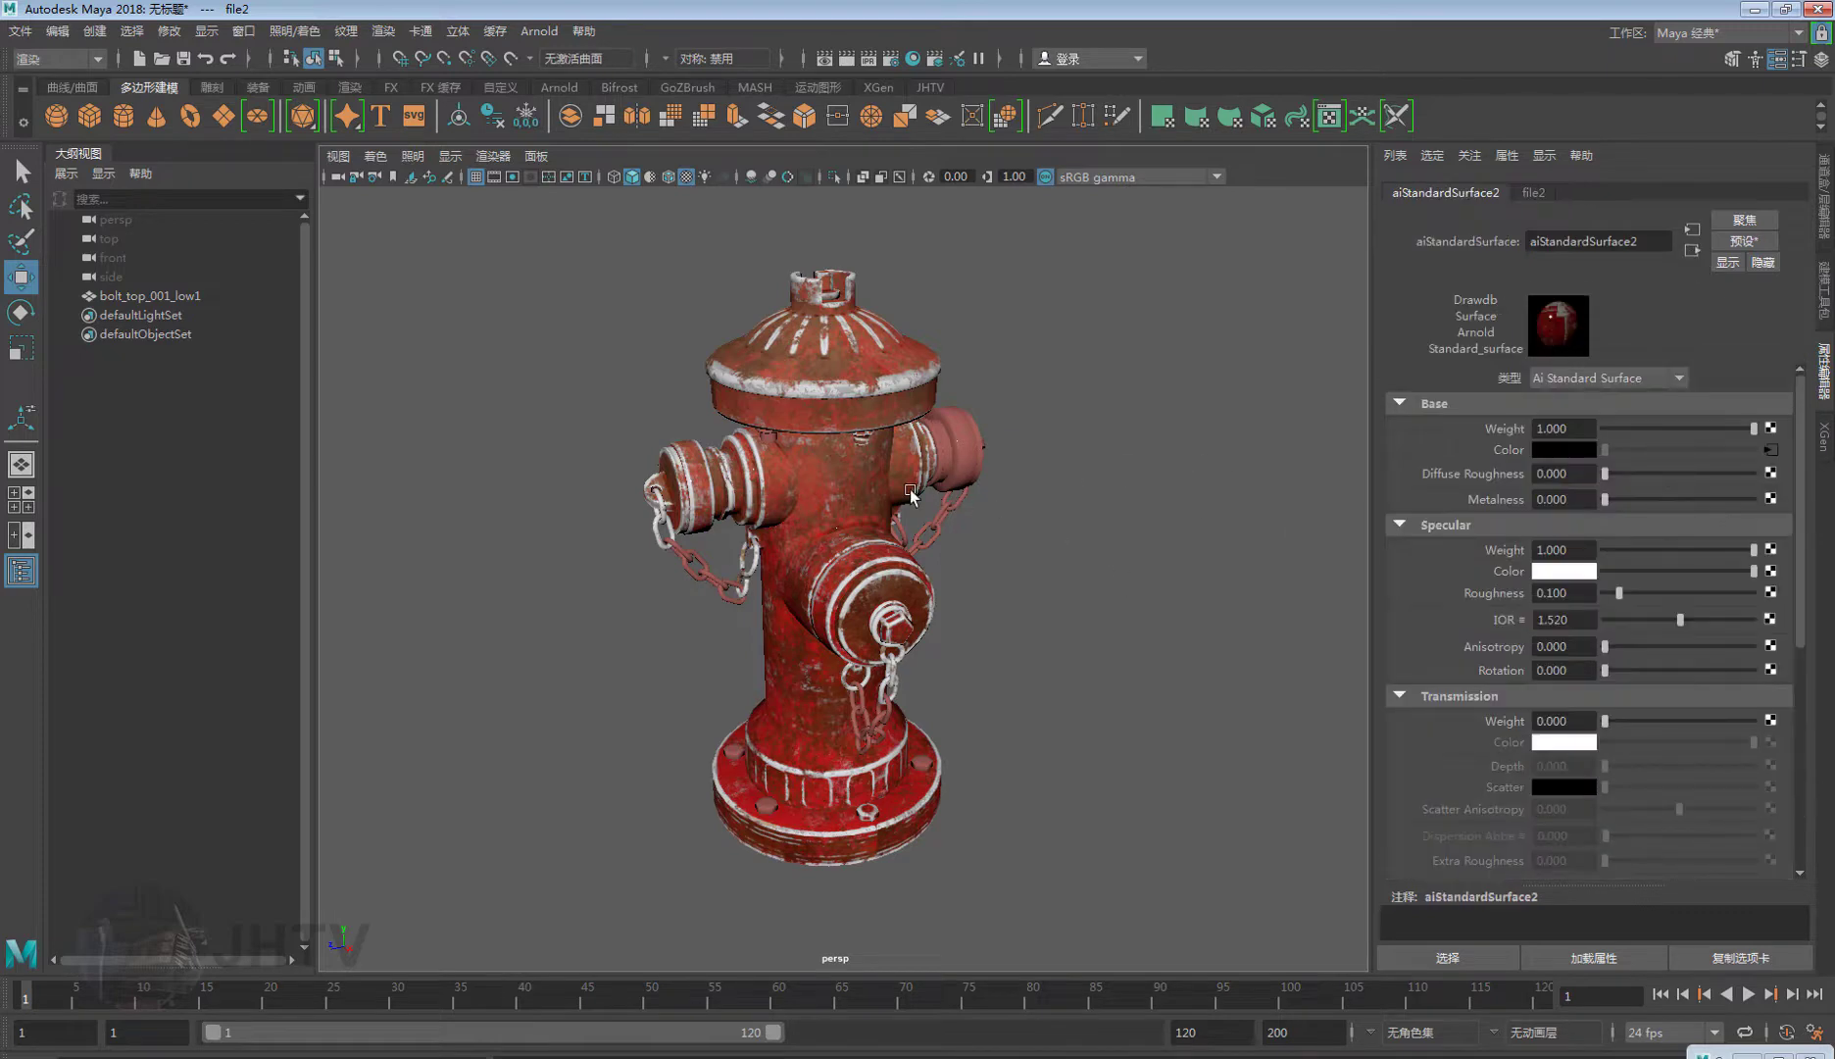
pyautogui.click(866, 400)
pyautogui.click(1720, 193)
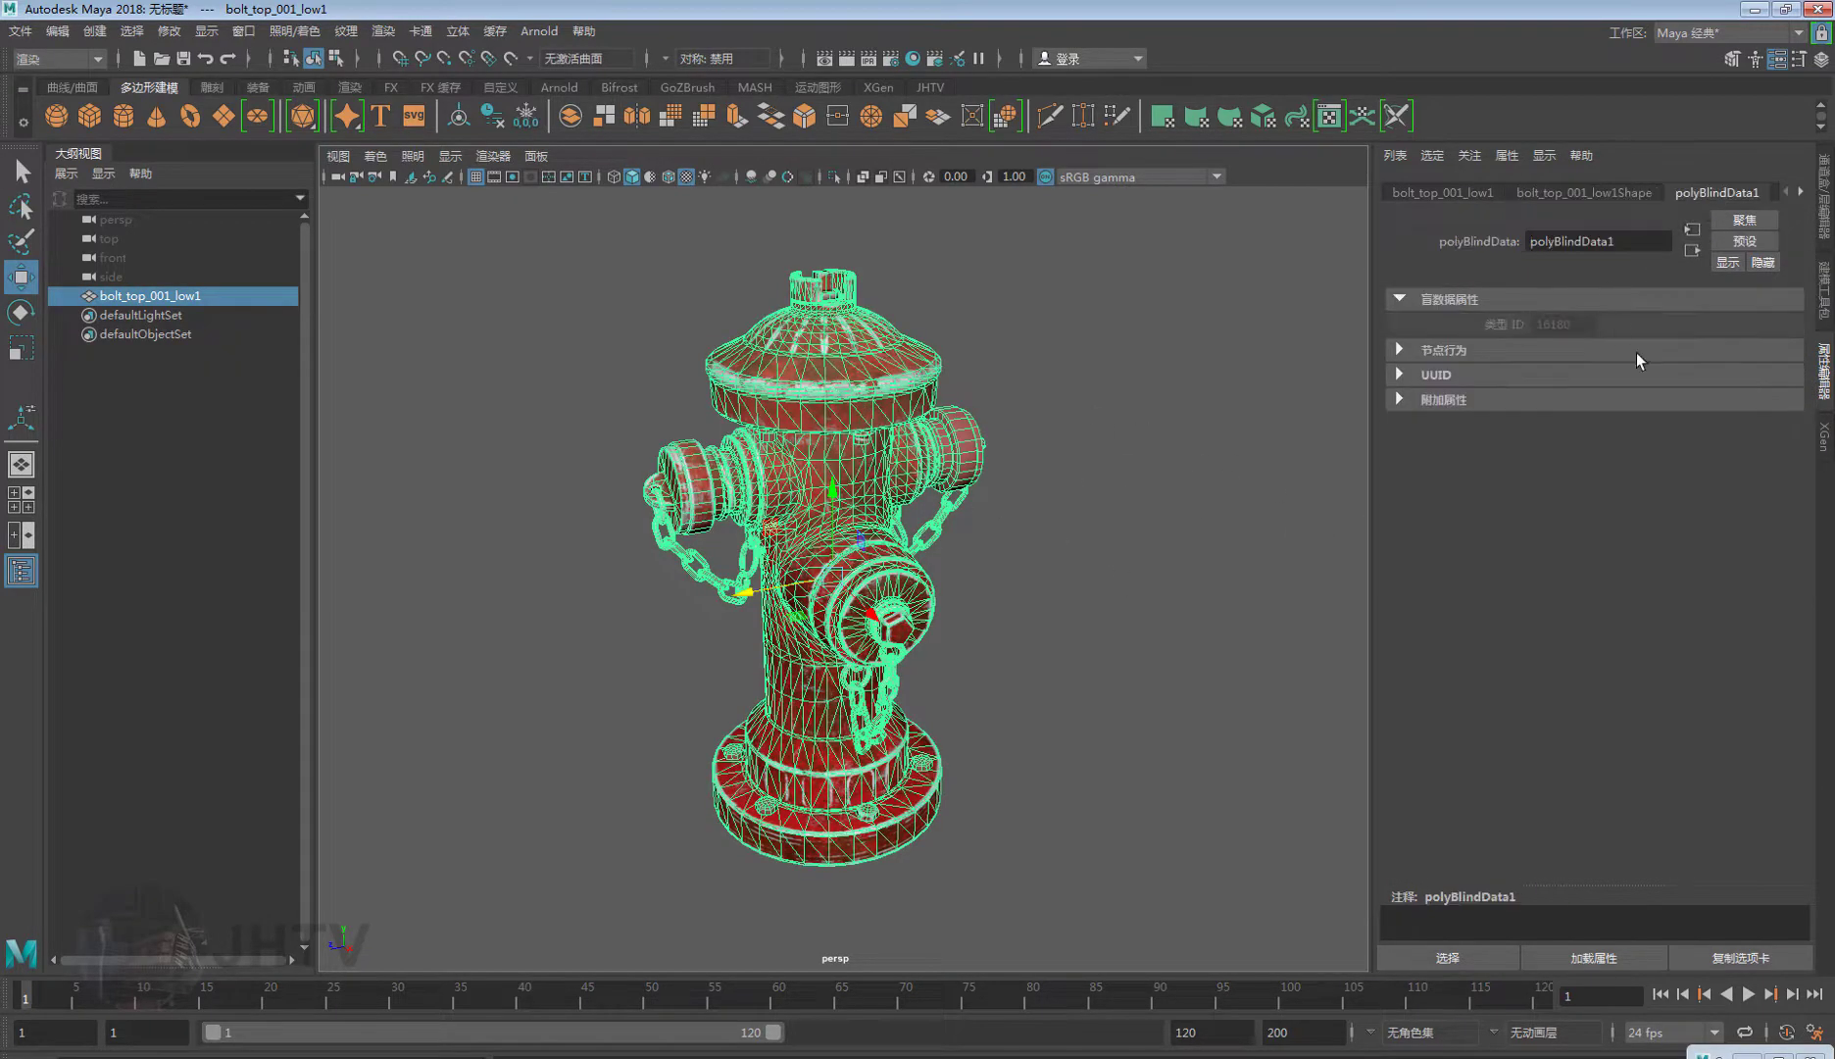
pyautogui.click(1801, 193)
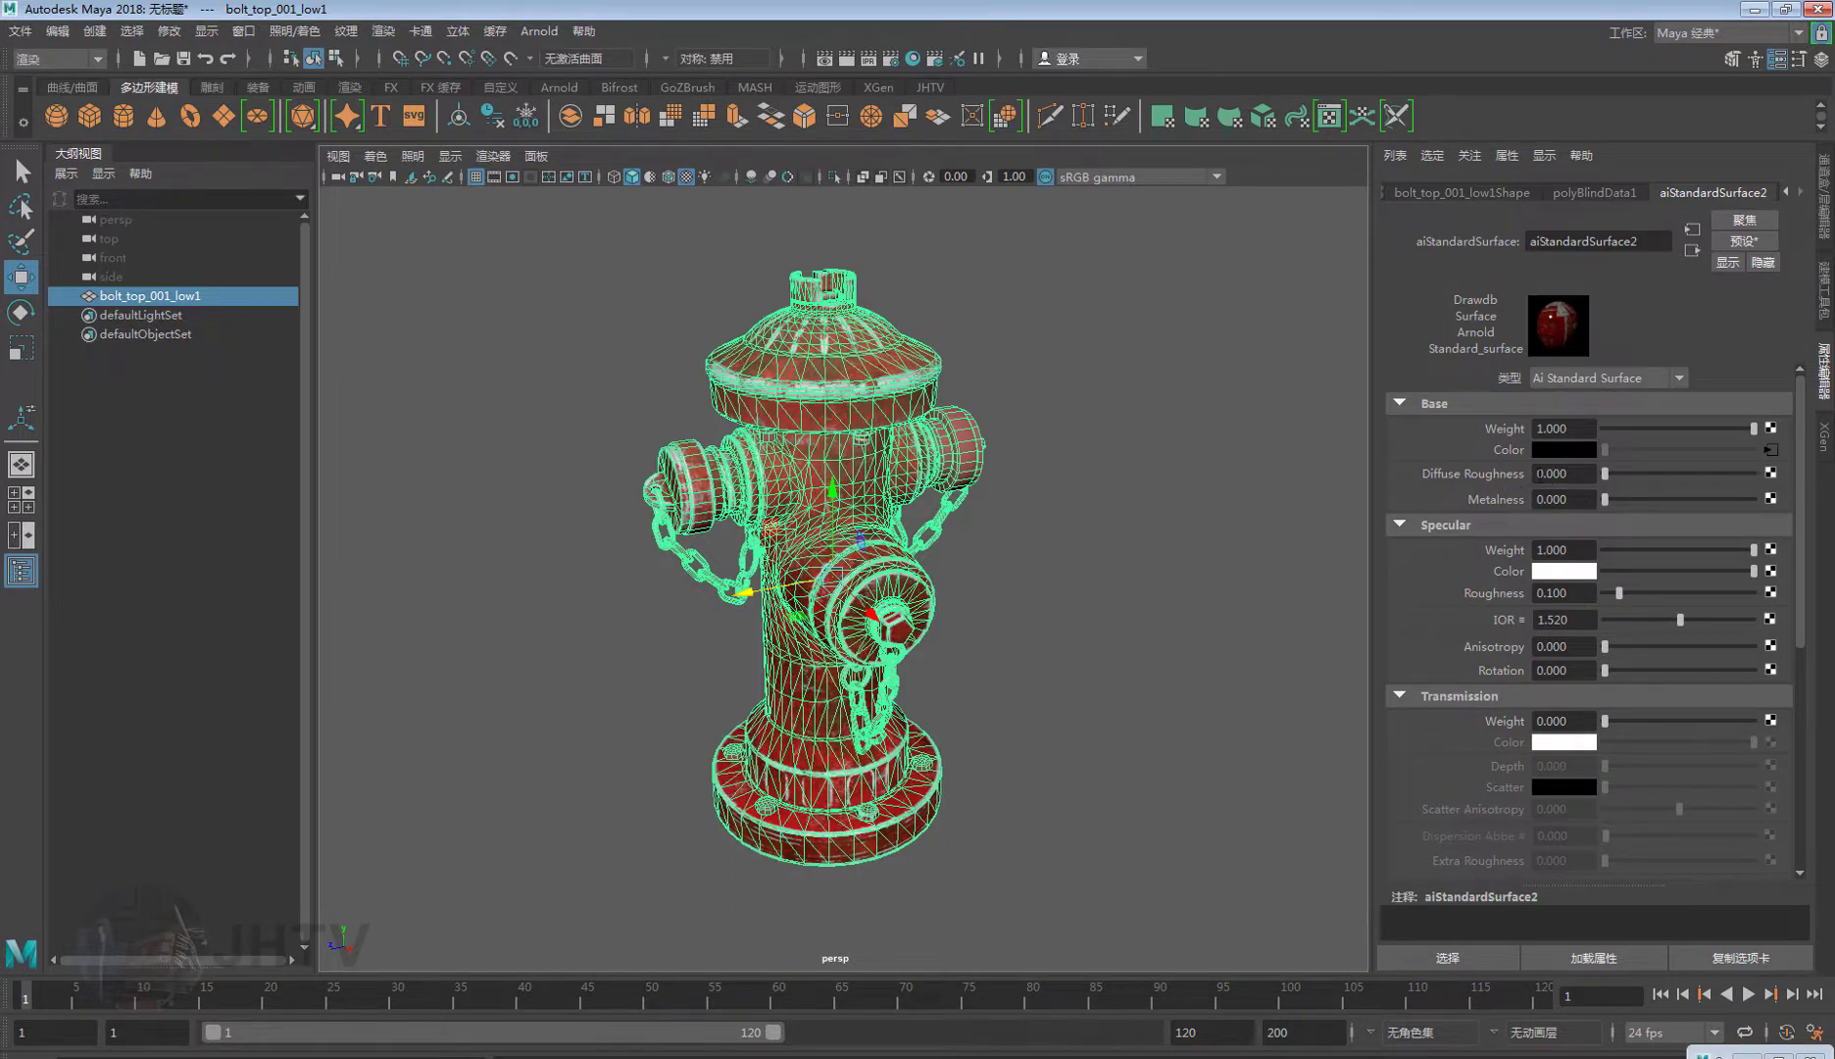
pyautogui.doubleClick(1572, 474)
pyautogui.doubleClick(1550, 500)
pyautogui.moveTo(1606, 498); pyautogui.dragTo(1622, 501)
pyautogui.moveTo(1647, 500)
pyautogui.mouseDown()
pyautogui.moveTo(1746, 500)
pyautogui.moveTo(1608, 499)
pyautogui.mouseUp()
pyautogui.click(1129, 522)
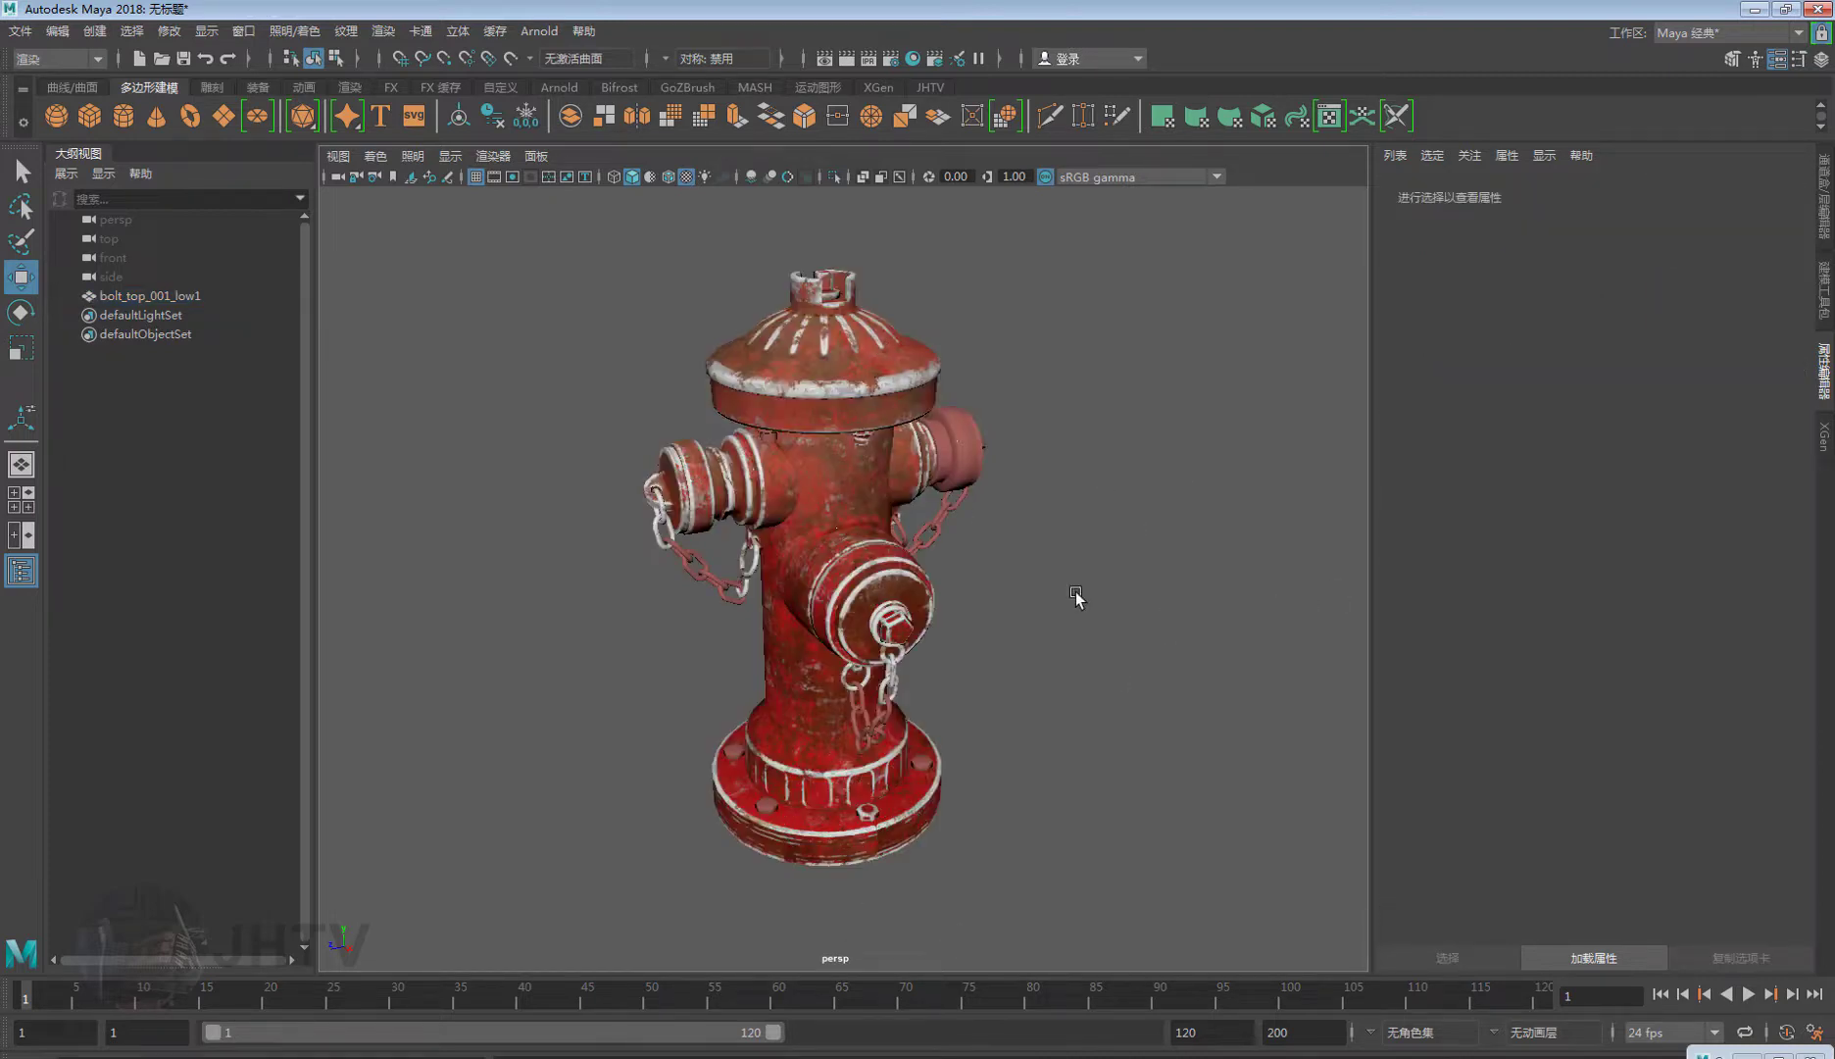
pyautogui.click(874, 416)
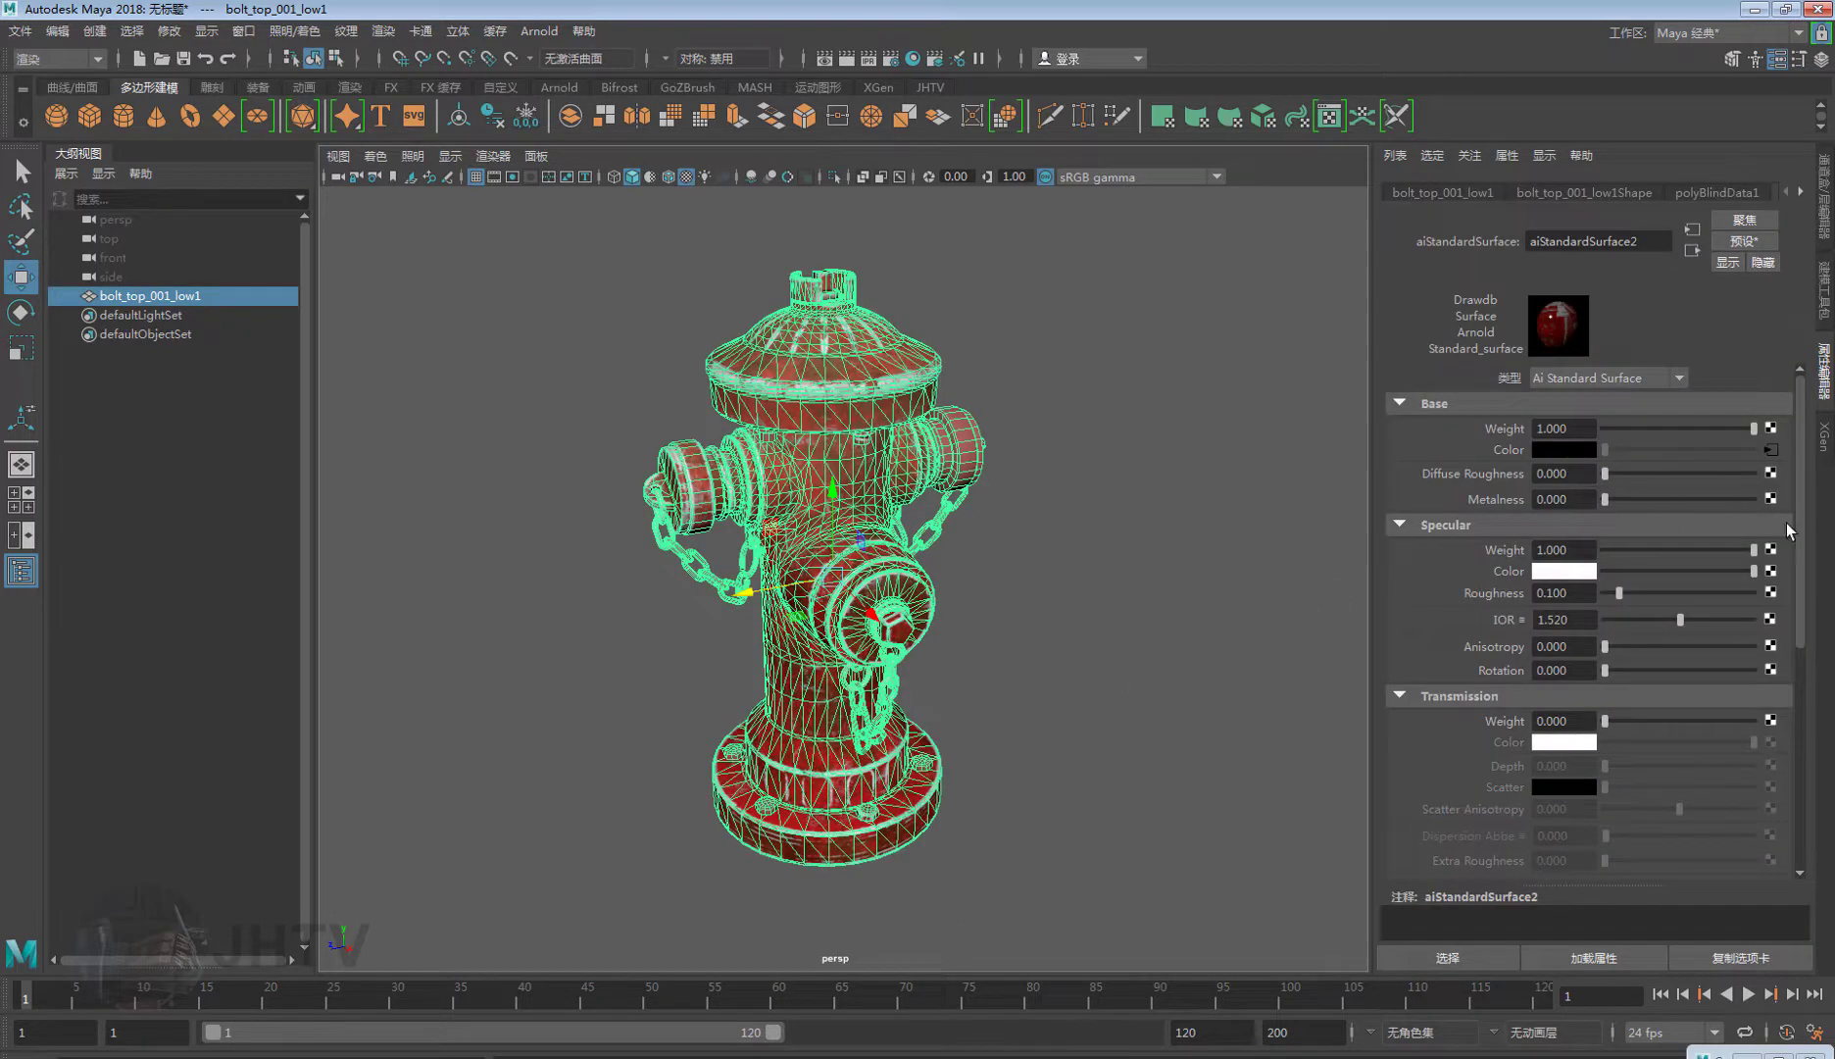
pyautogui.click(1035, 375)
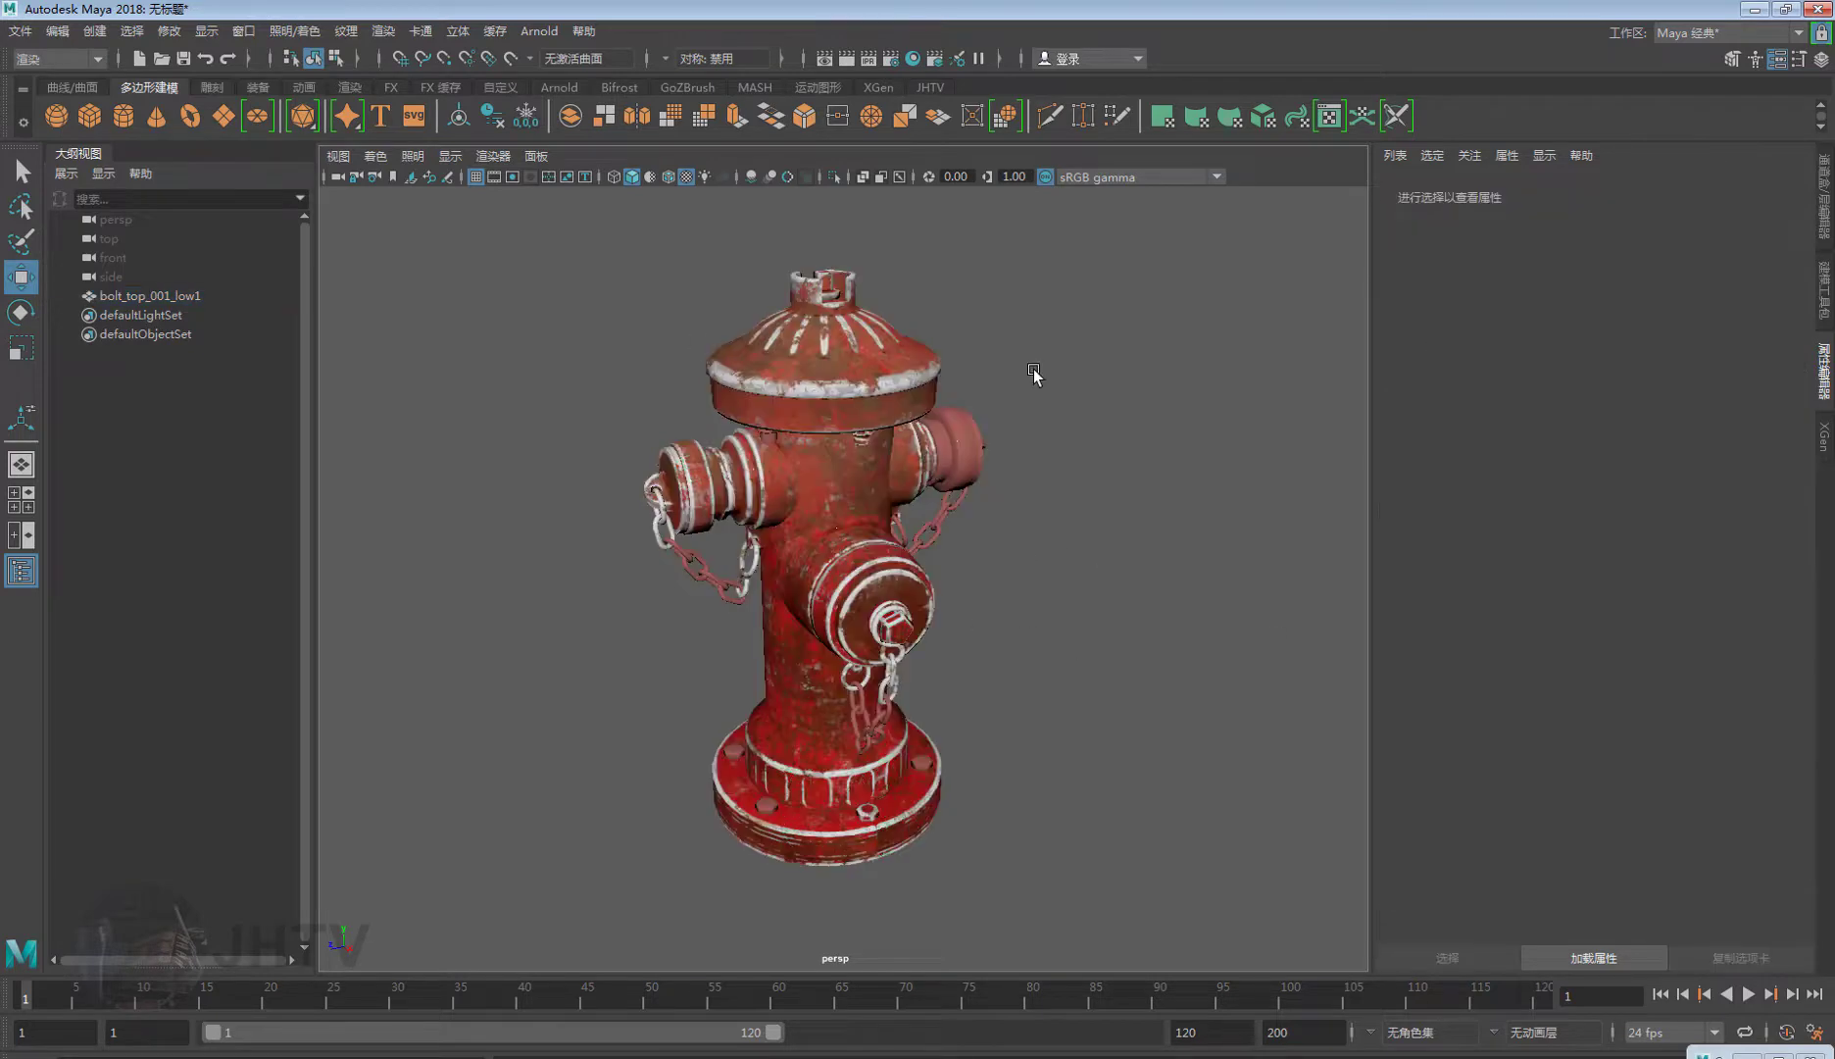
pyautogui.click(865, 392)
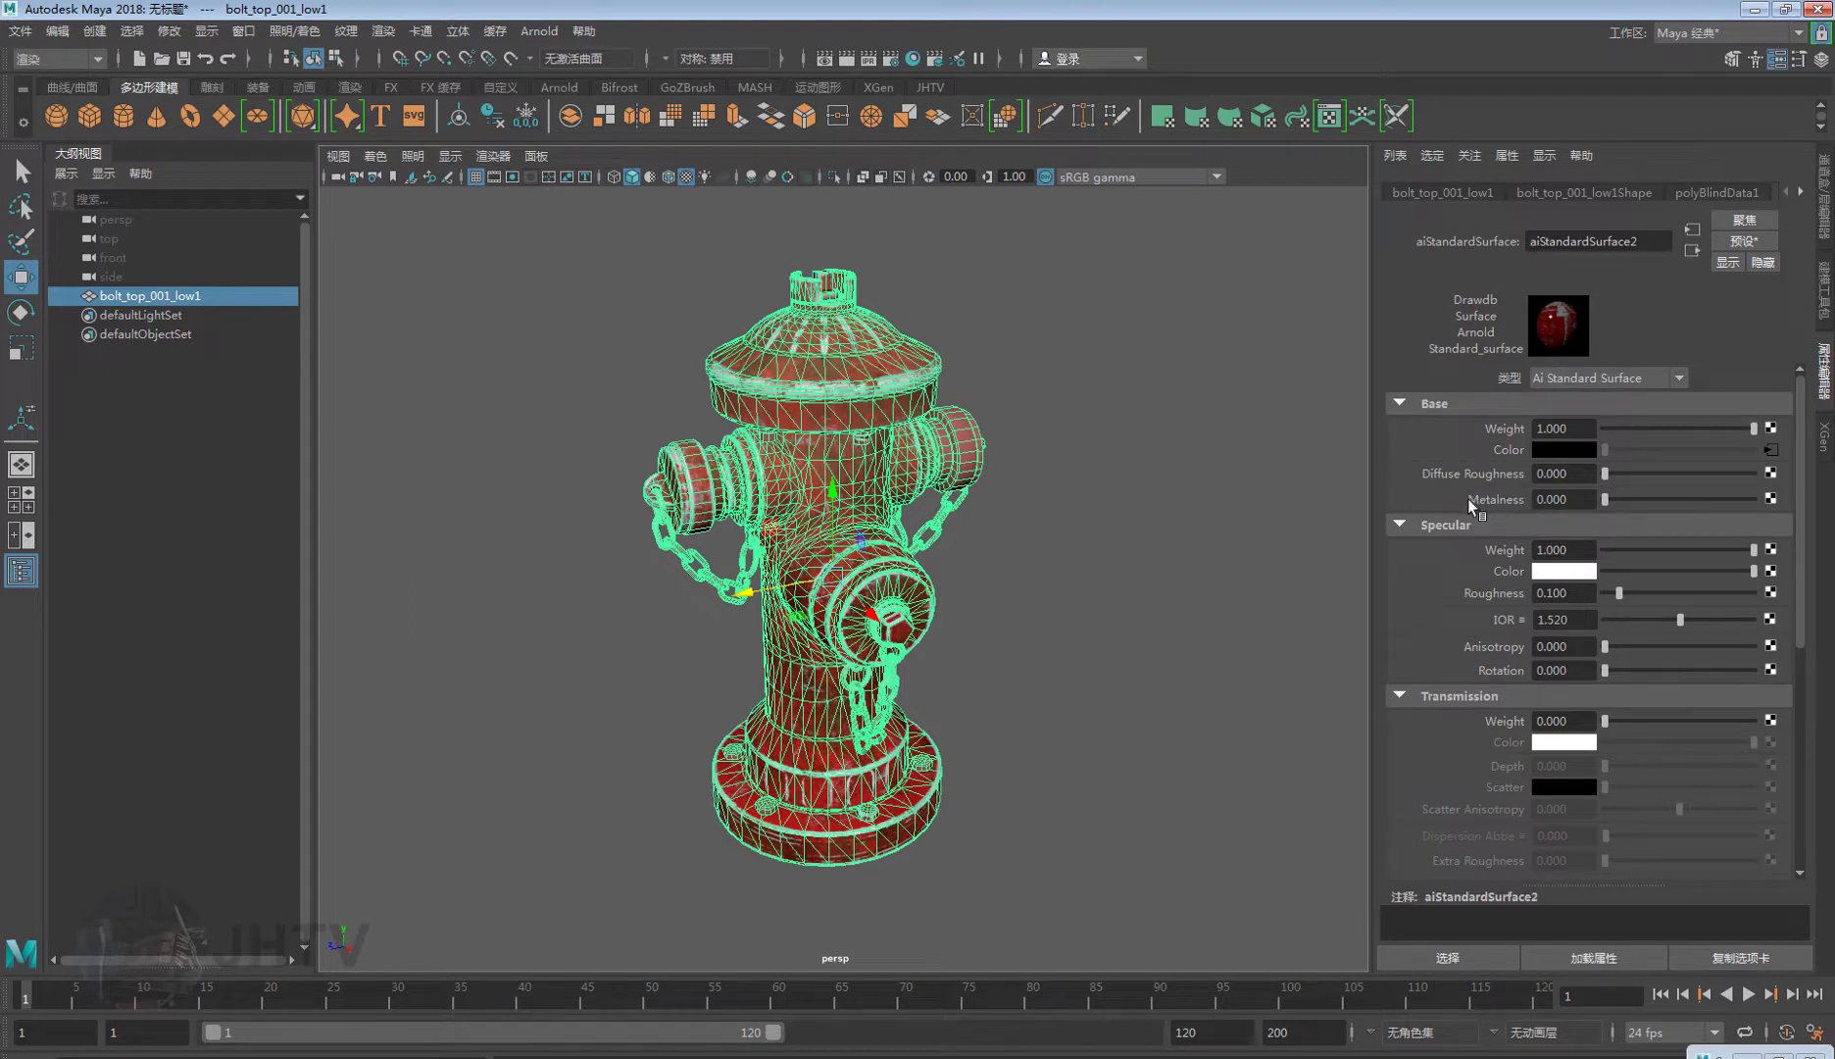
# Connect a file3 texture loading fire_hydrant_low_fire_hydrant_Metallic.png to Metalness.
pyautogui.click(1770, 499)
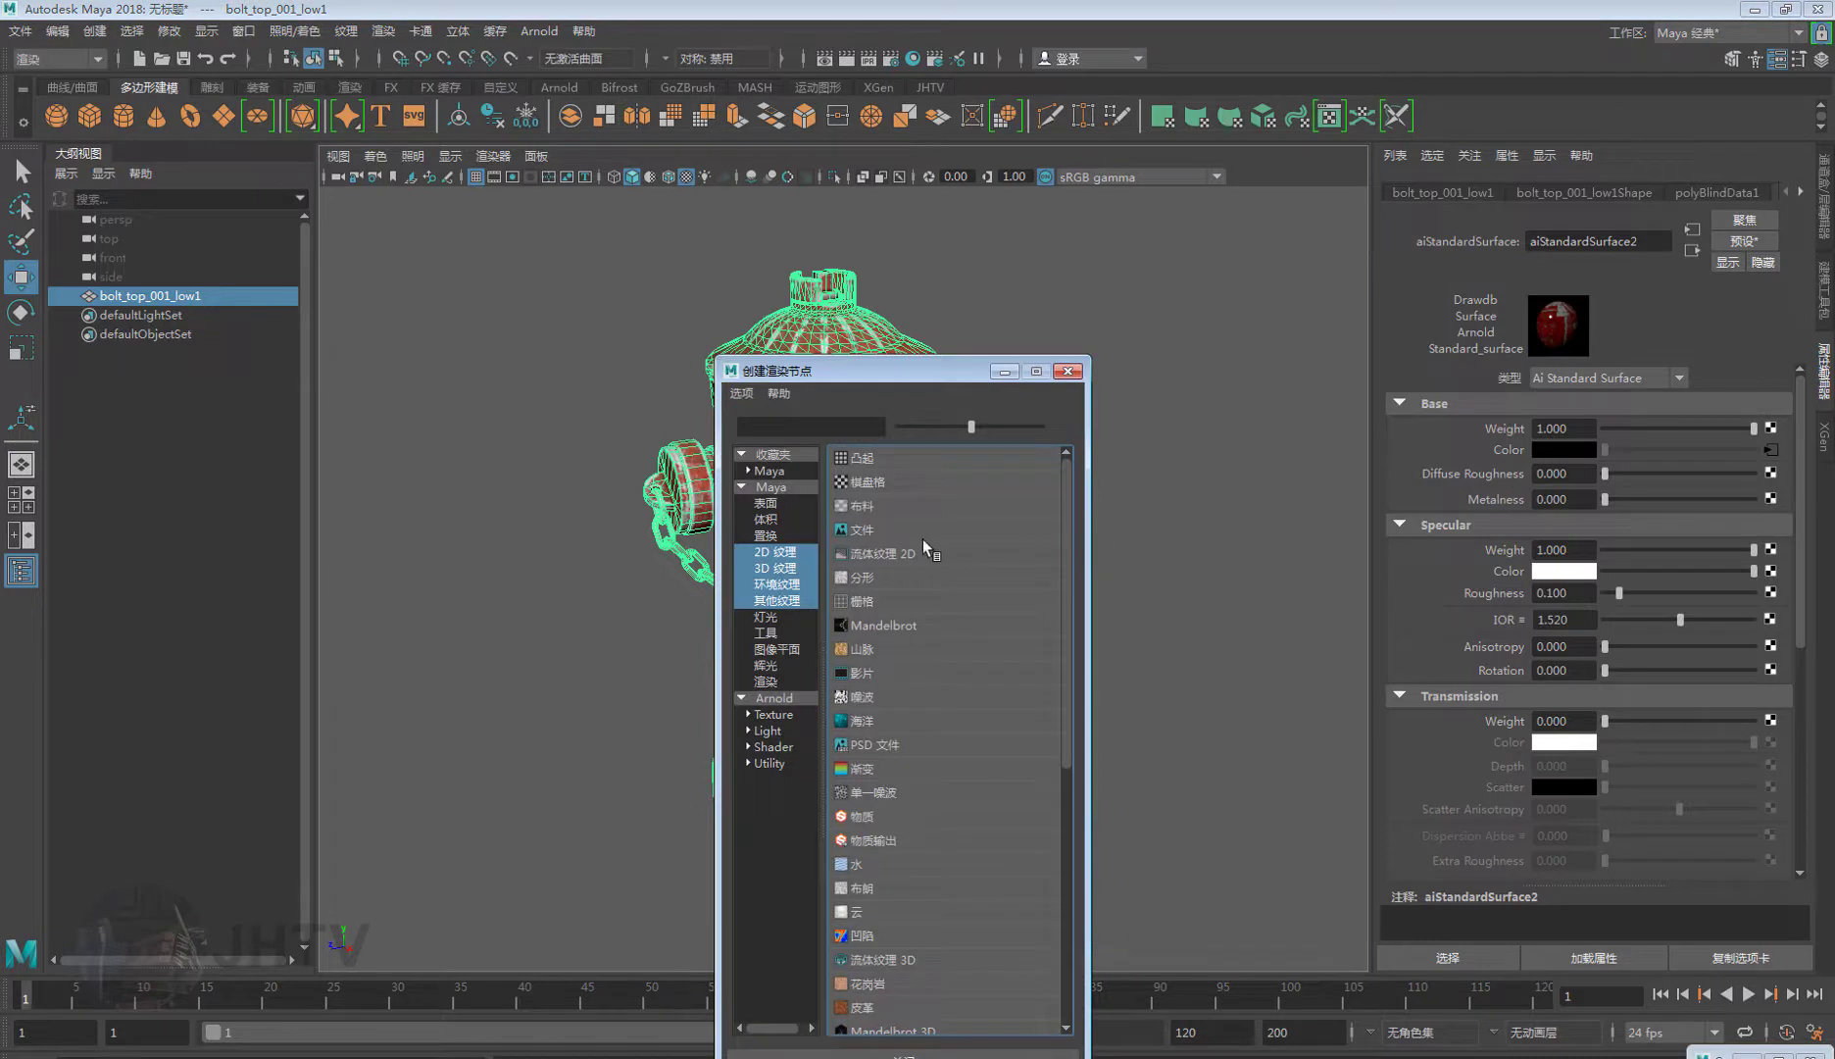
pyautogui.click(880, 527)
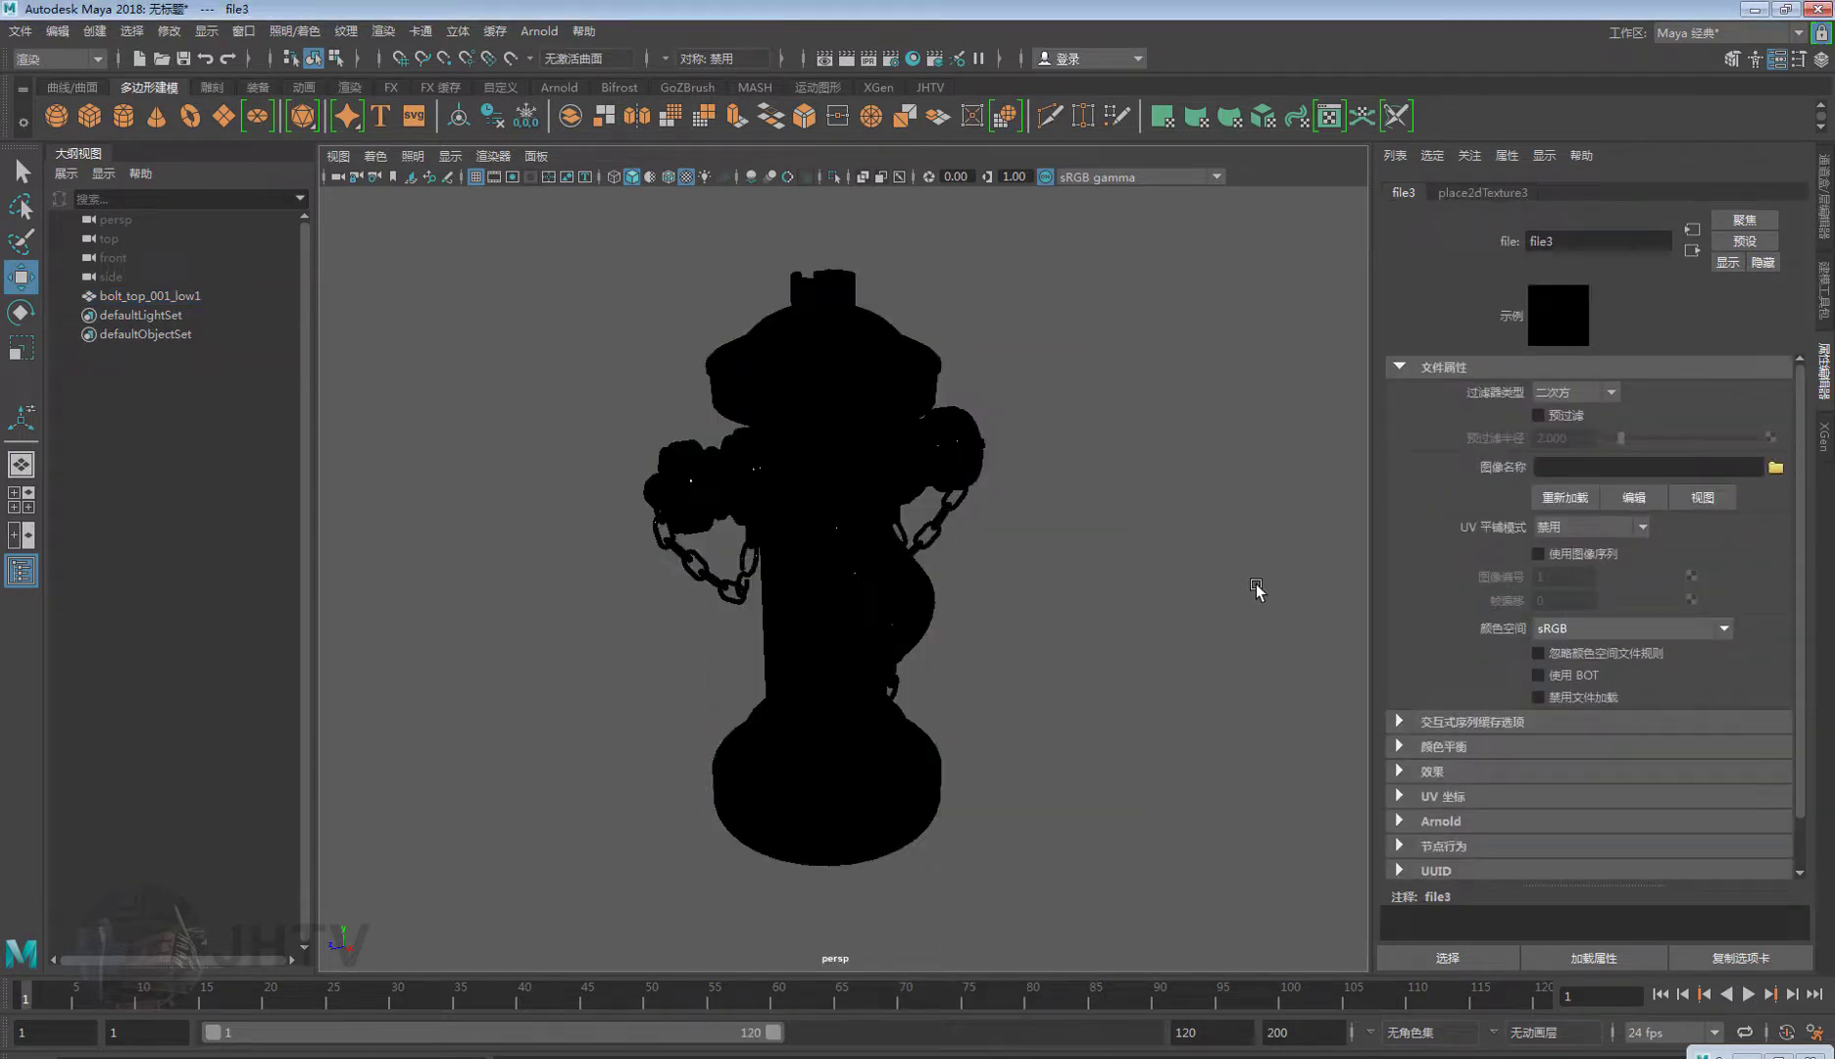
pyautogui.click(1775, 467)
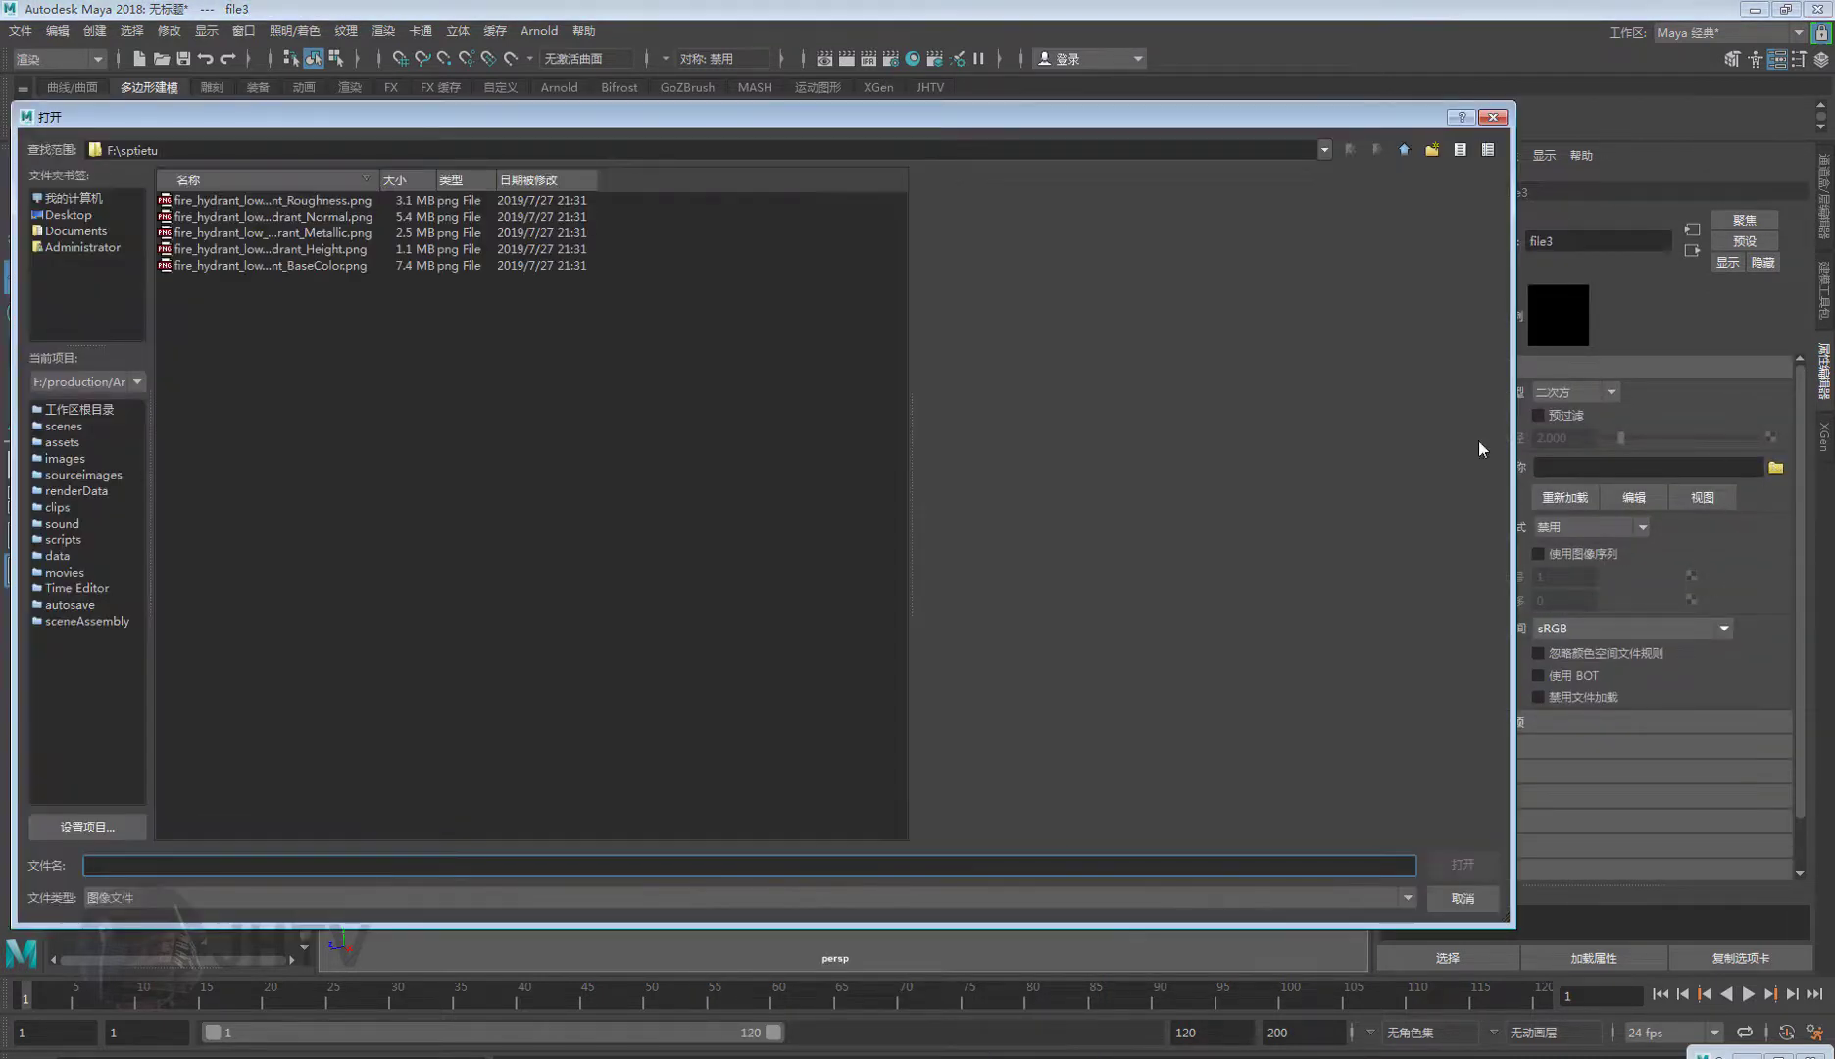
pyautogui.click(333, 235)
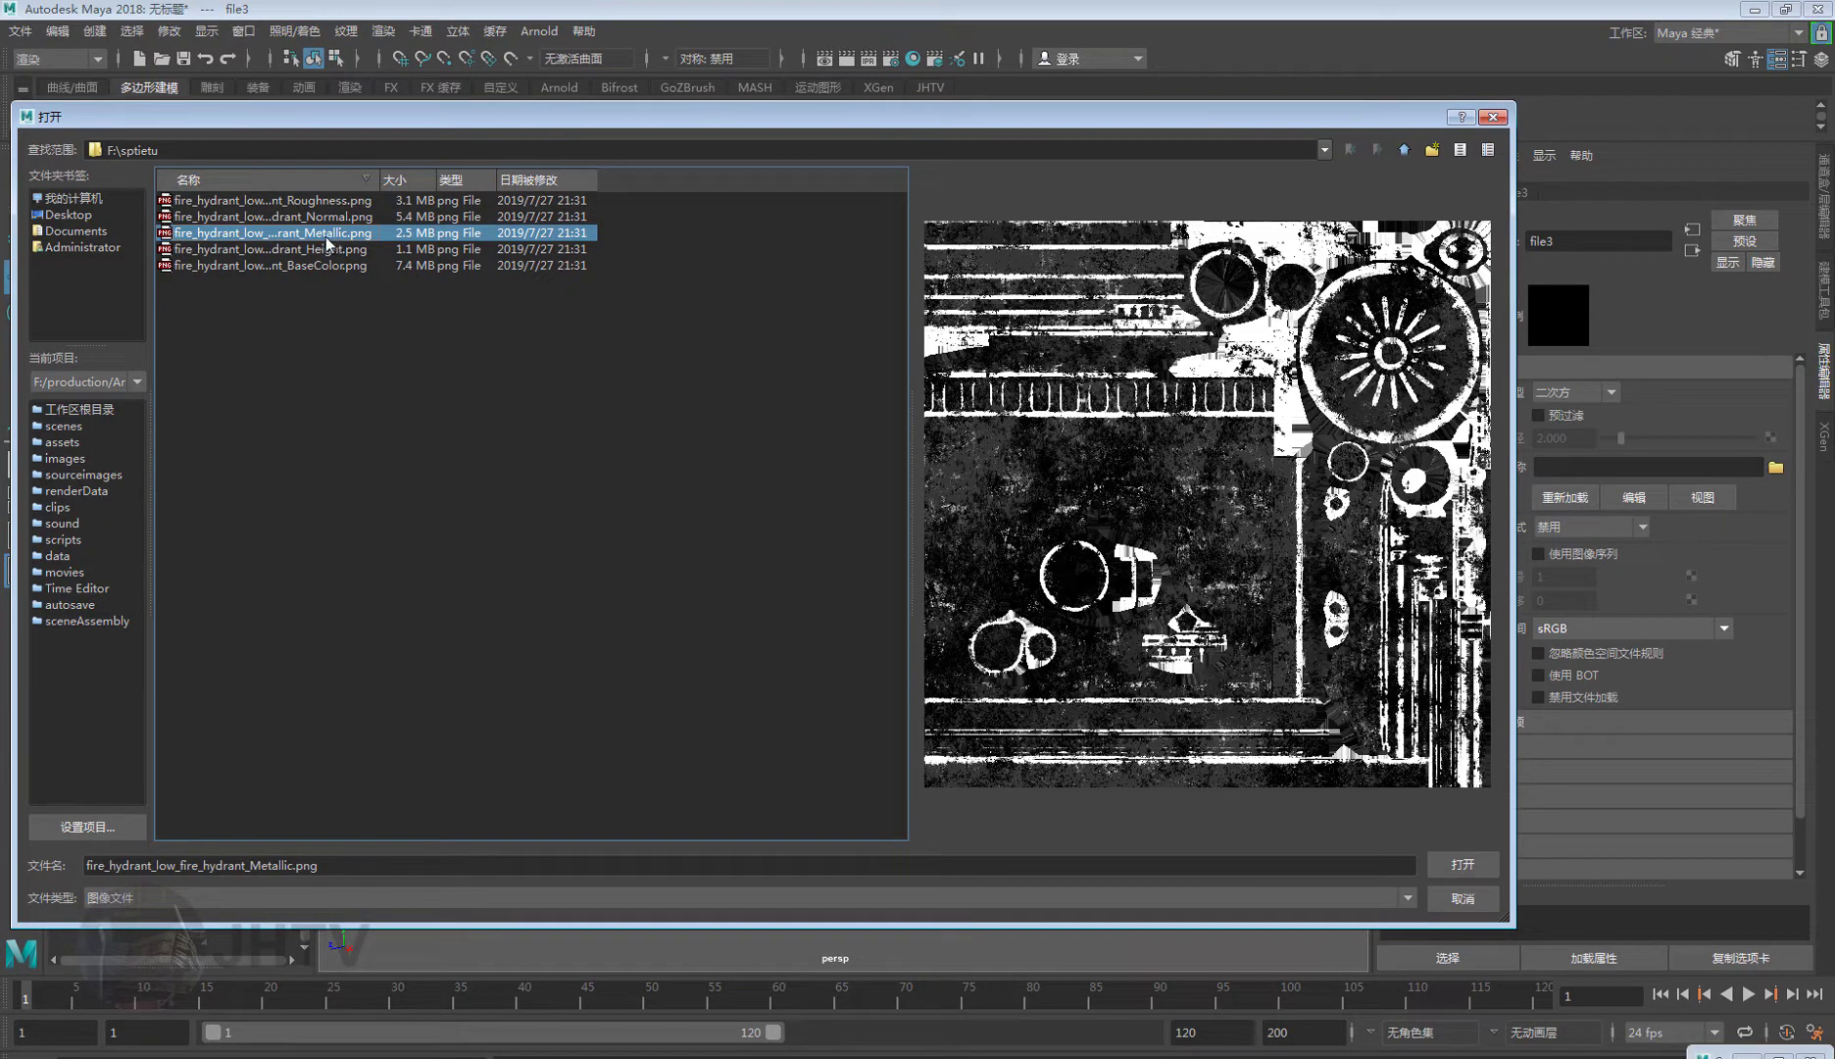
pyautogui.click(1463, 863)
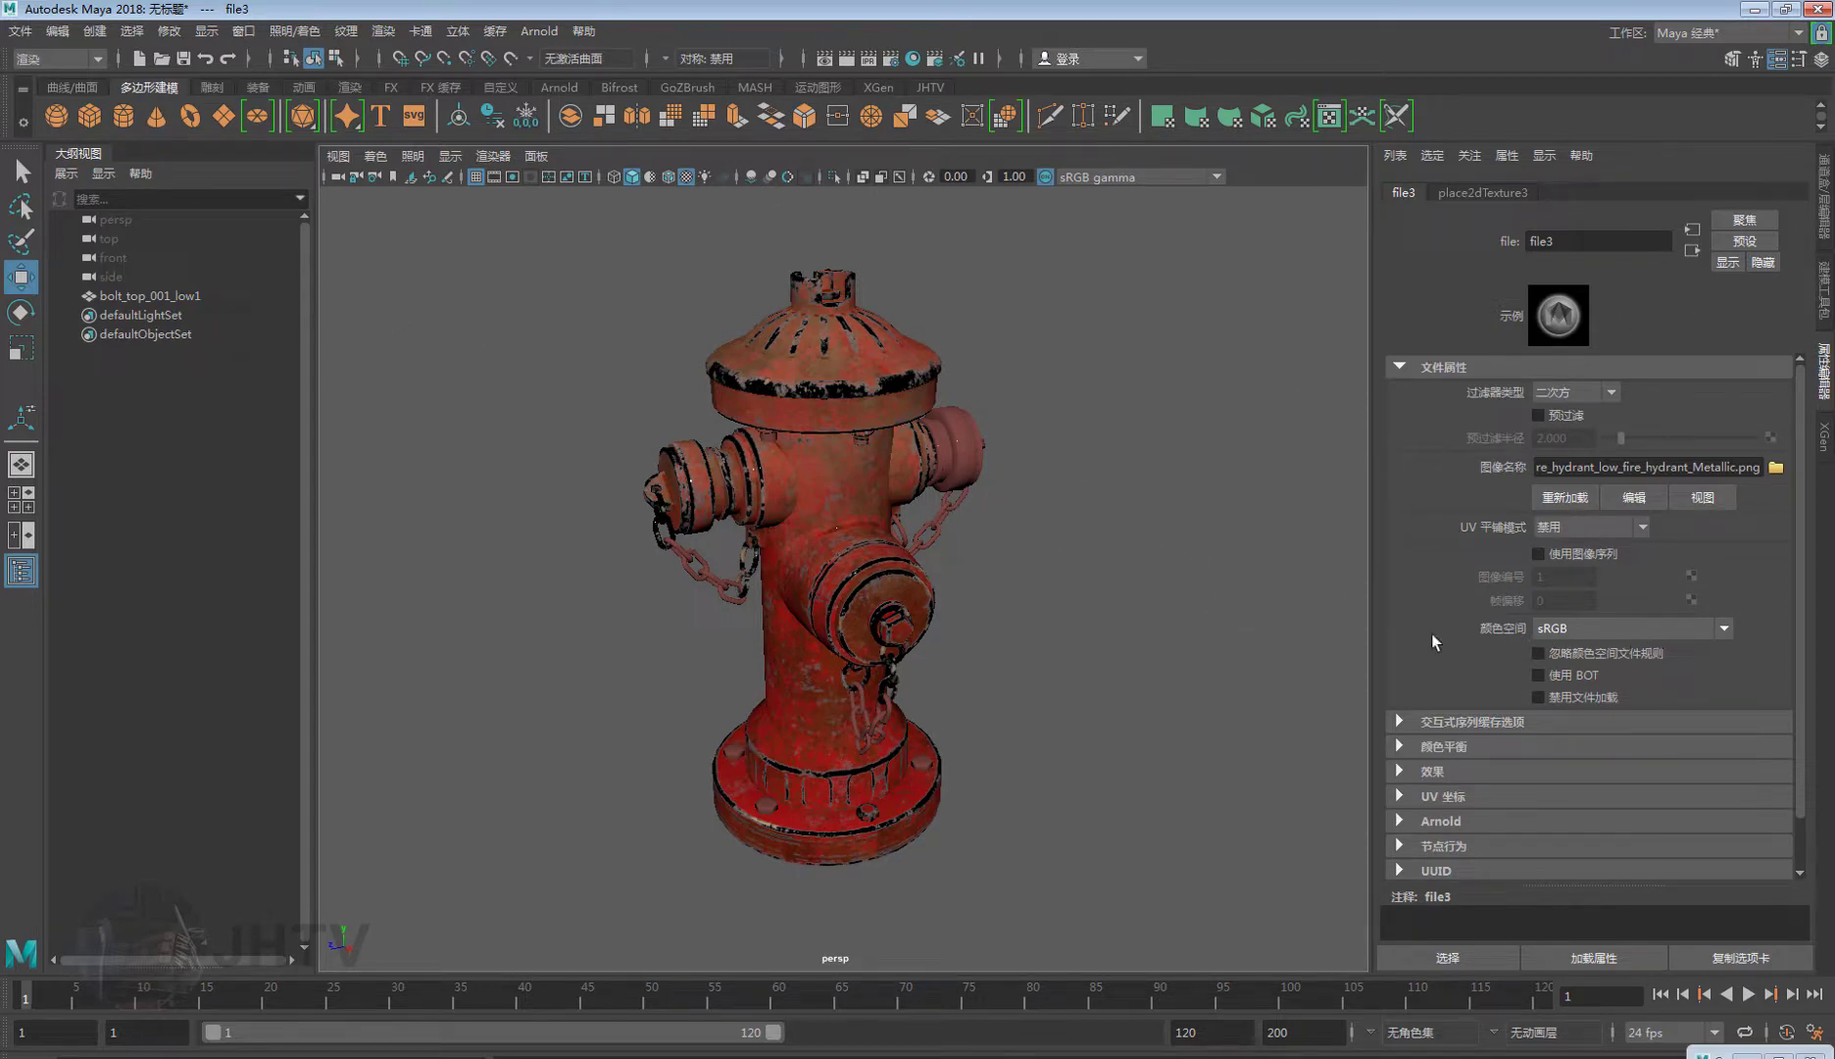
# Set file3's colour space to Raw with Alpha Is Luminance, then reselect the hydrant.
pyautogui.click(1651, 633)
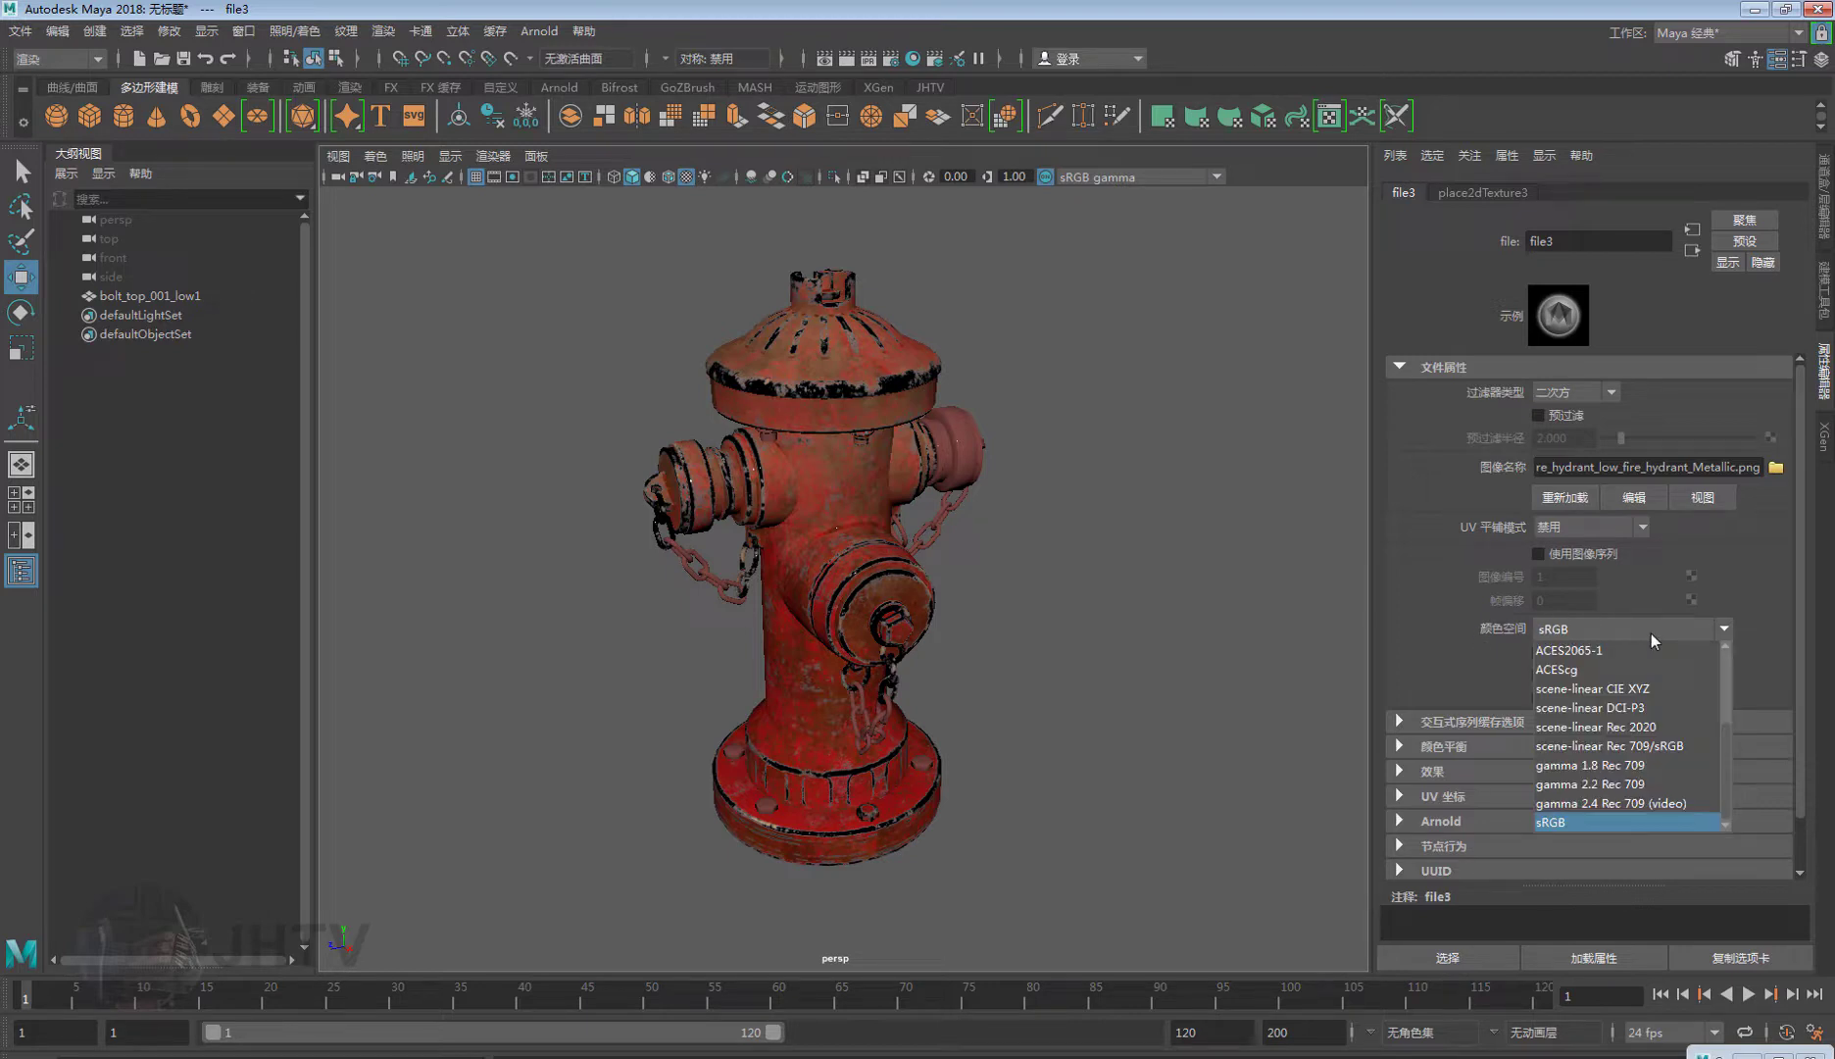
pyautogui.scroll(2, 1590, 766)
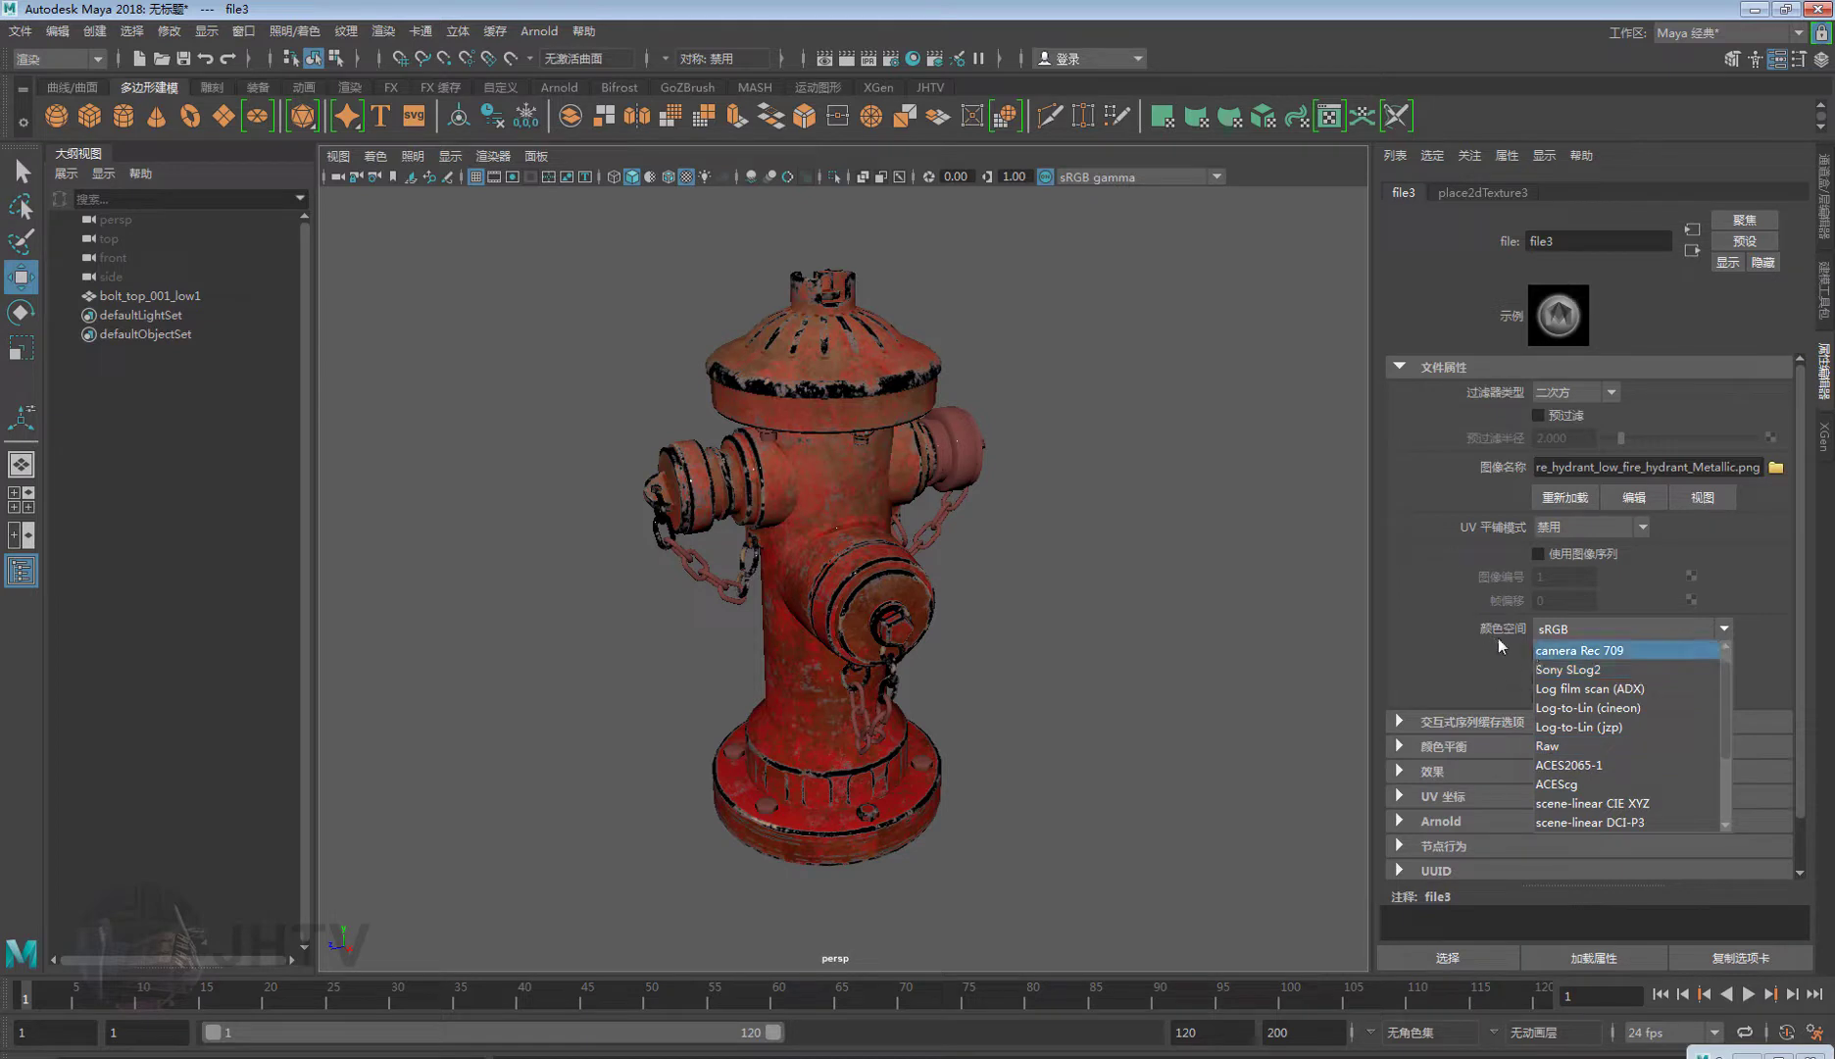
pyautogui.click(1569, 753)
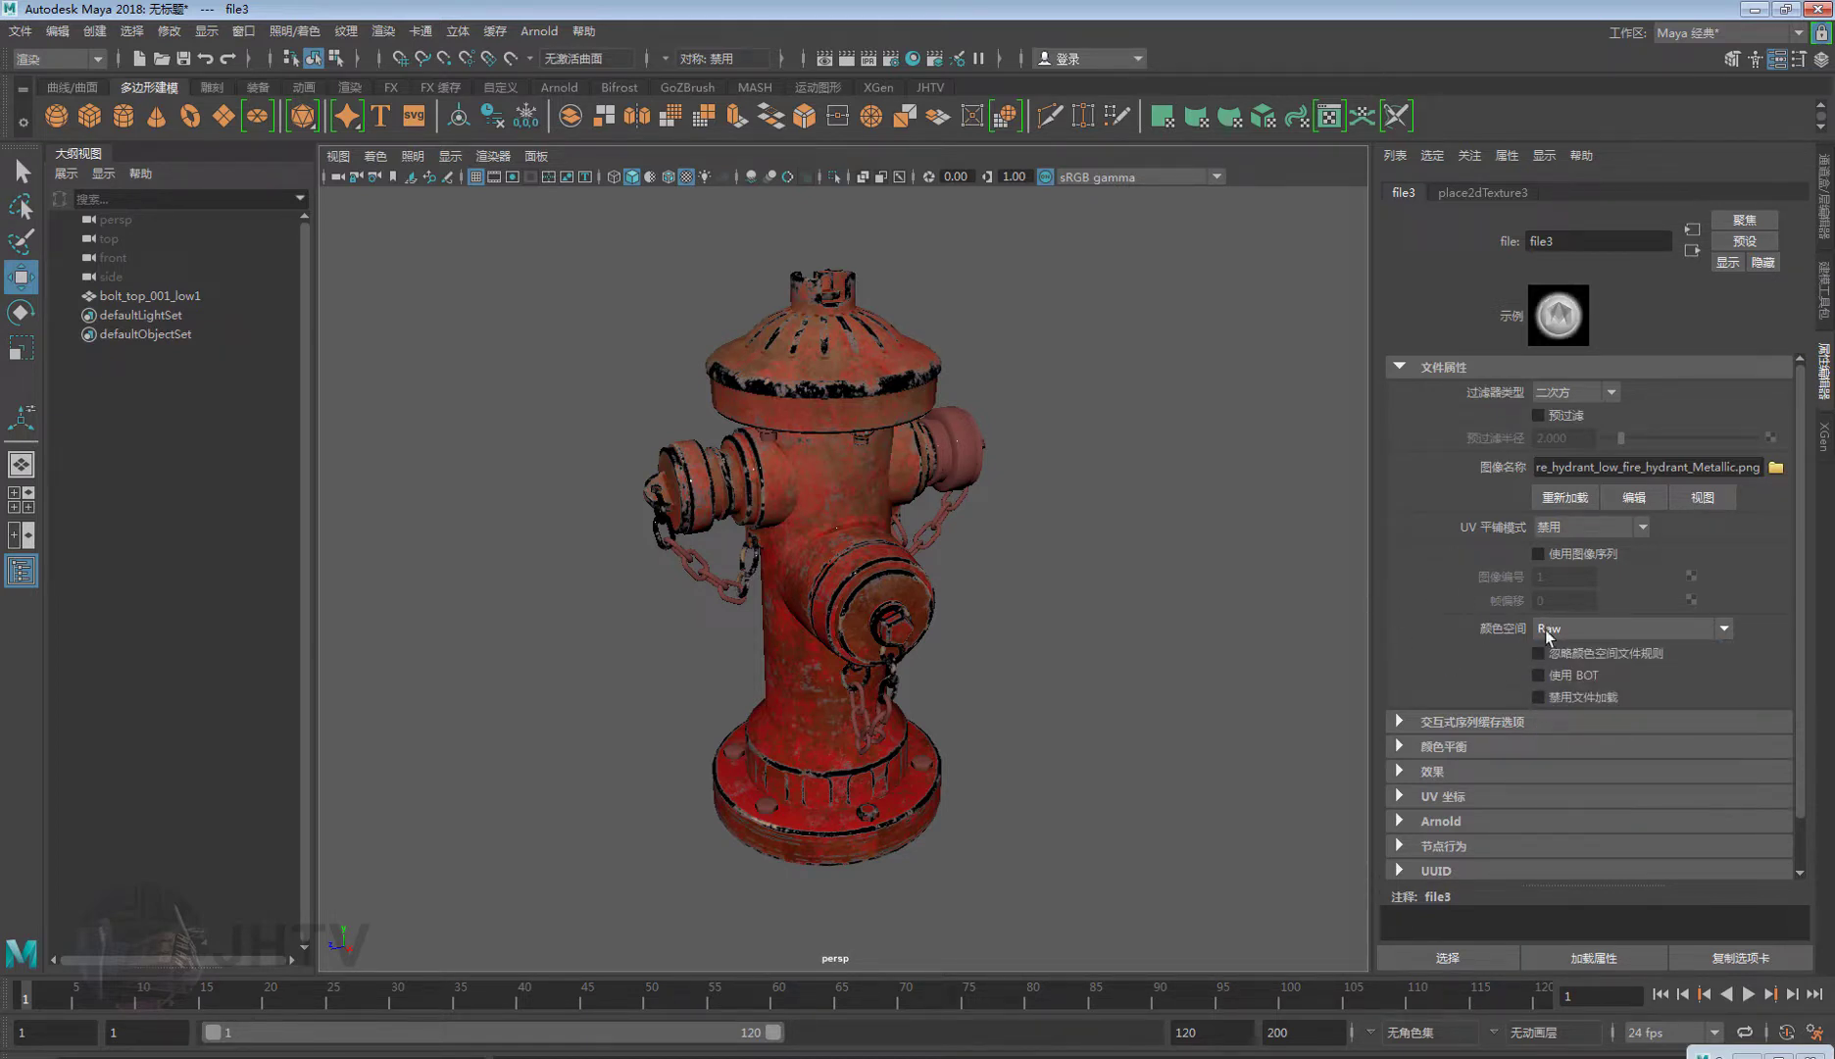
pyautogui.click(1431, 753)
pyautogui.scroll(-2, 1683, 705)
pyautogui.scroll(-2, 1647, 713)
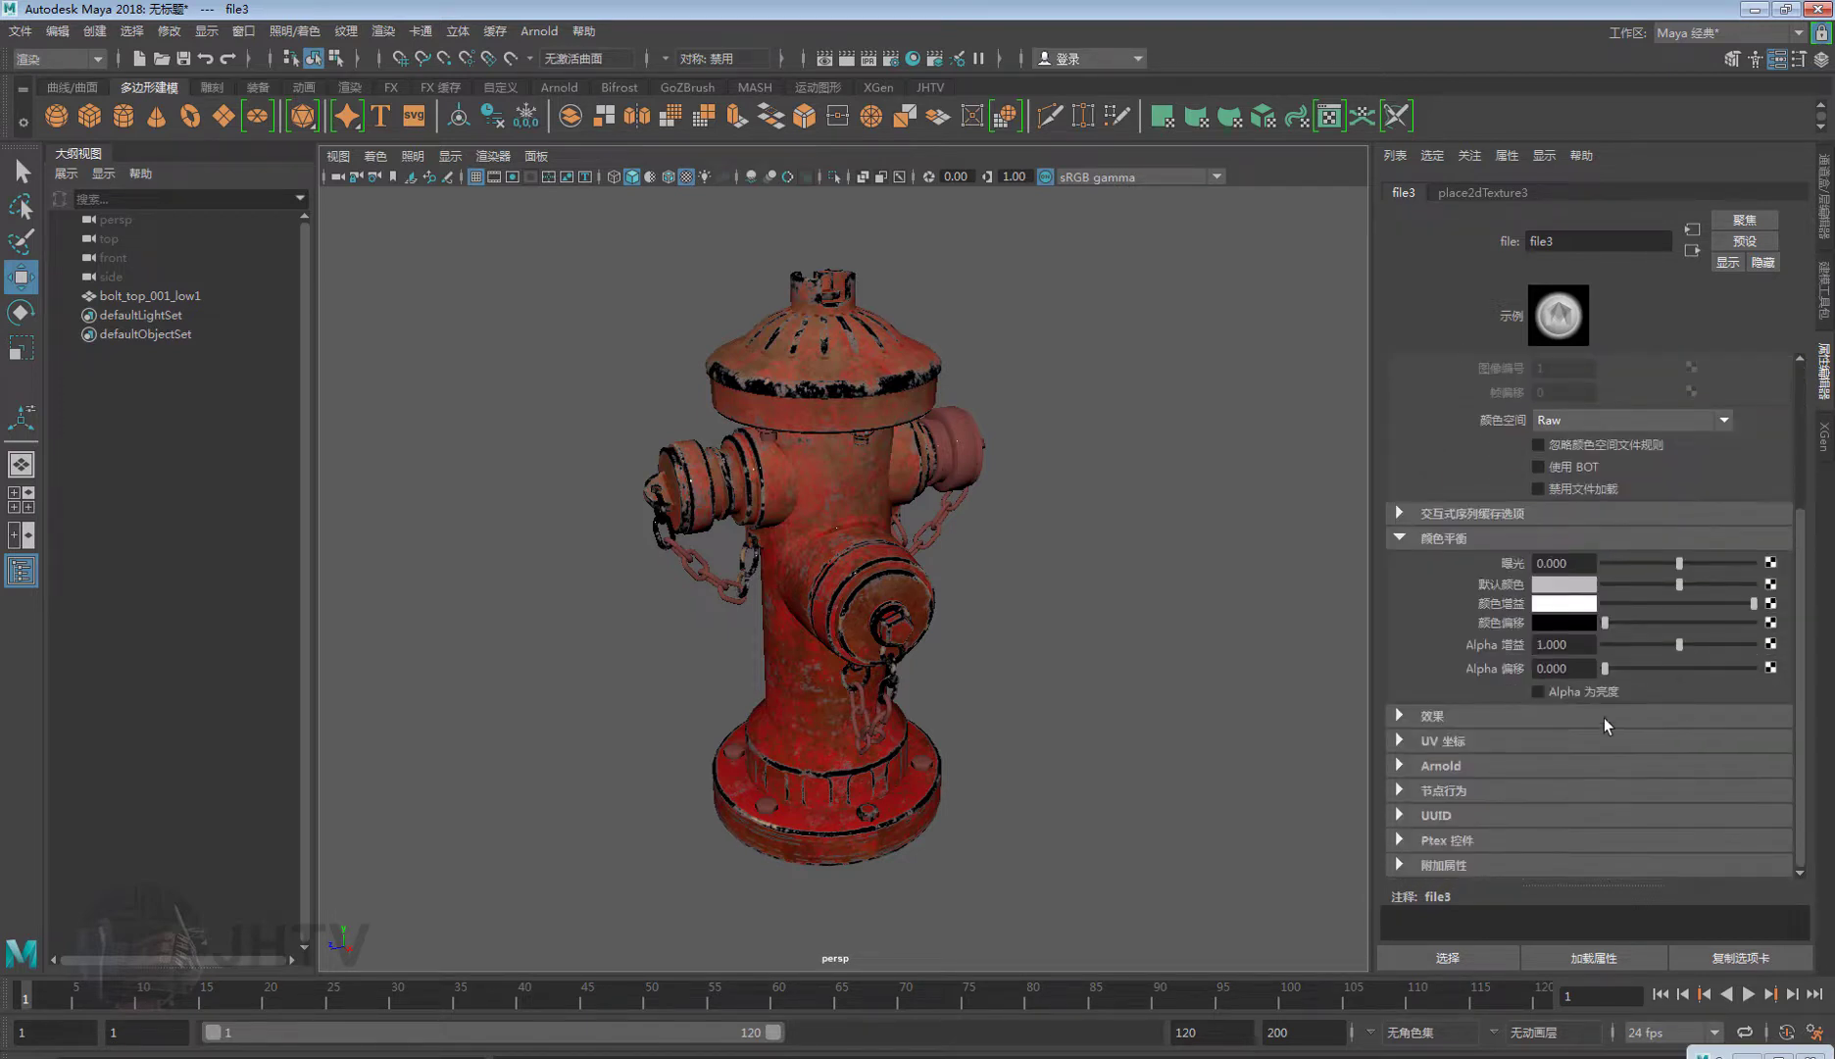
pyautogui.scroll(2, 1593, 731)
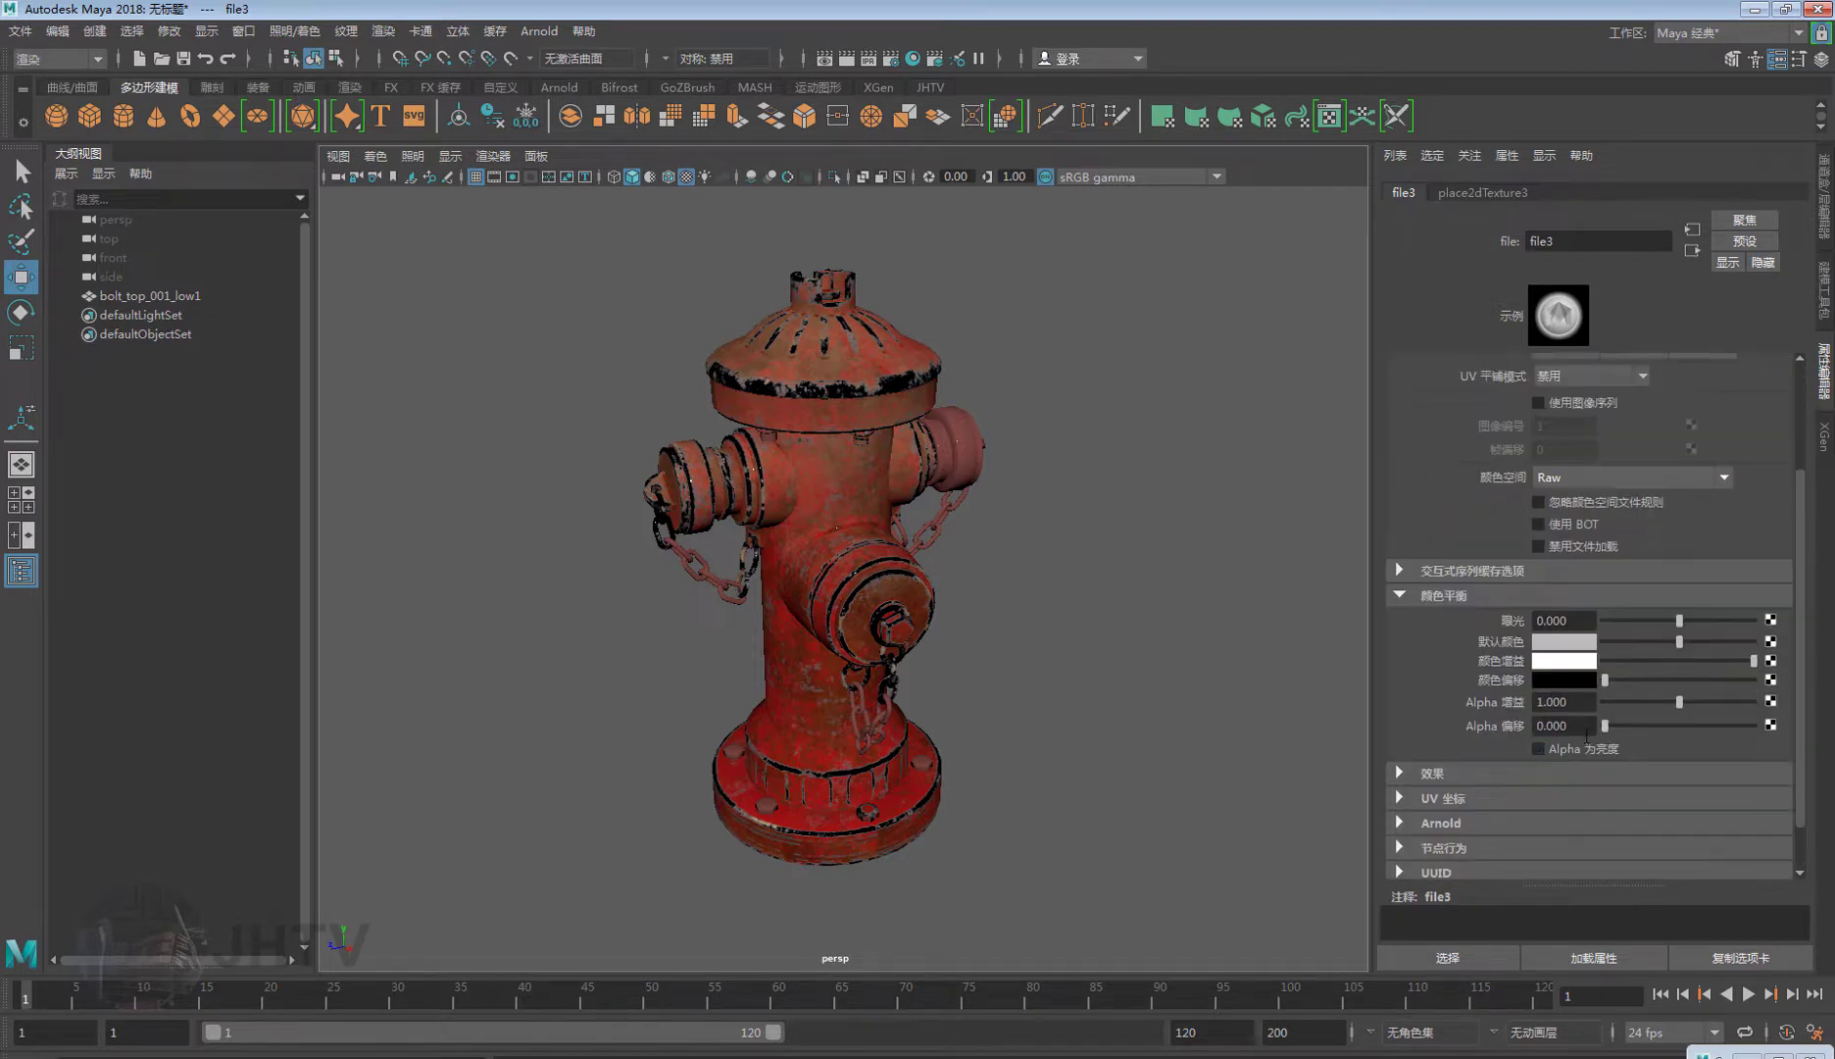
pyautogui.click(1554, 749)
pyautogui.click(905, 348)
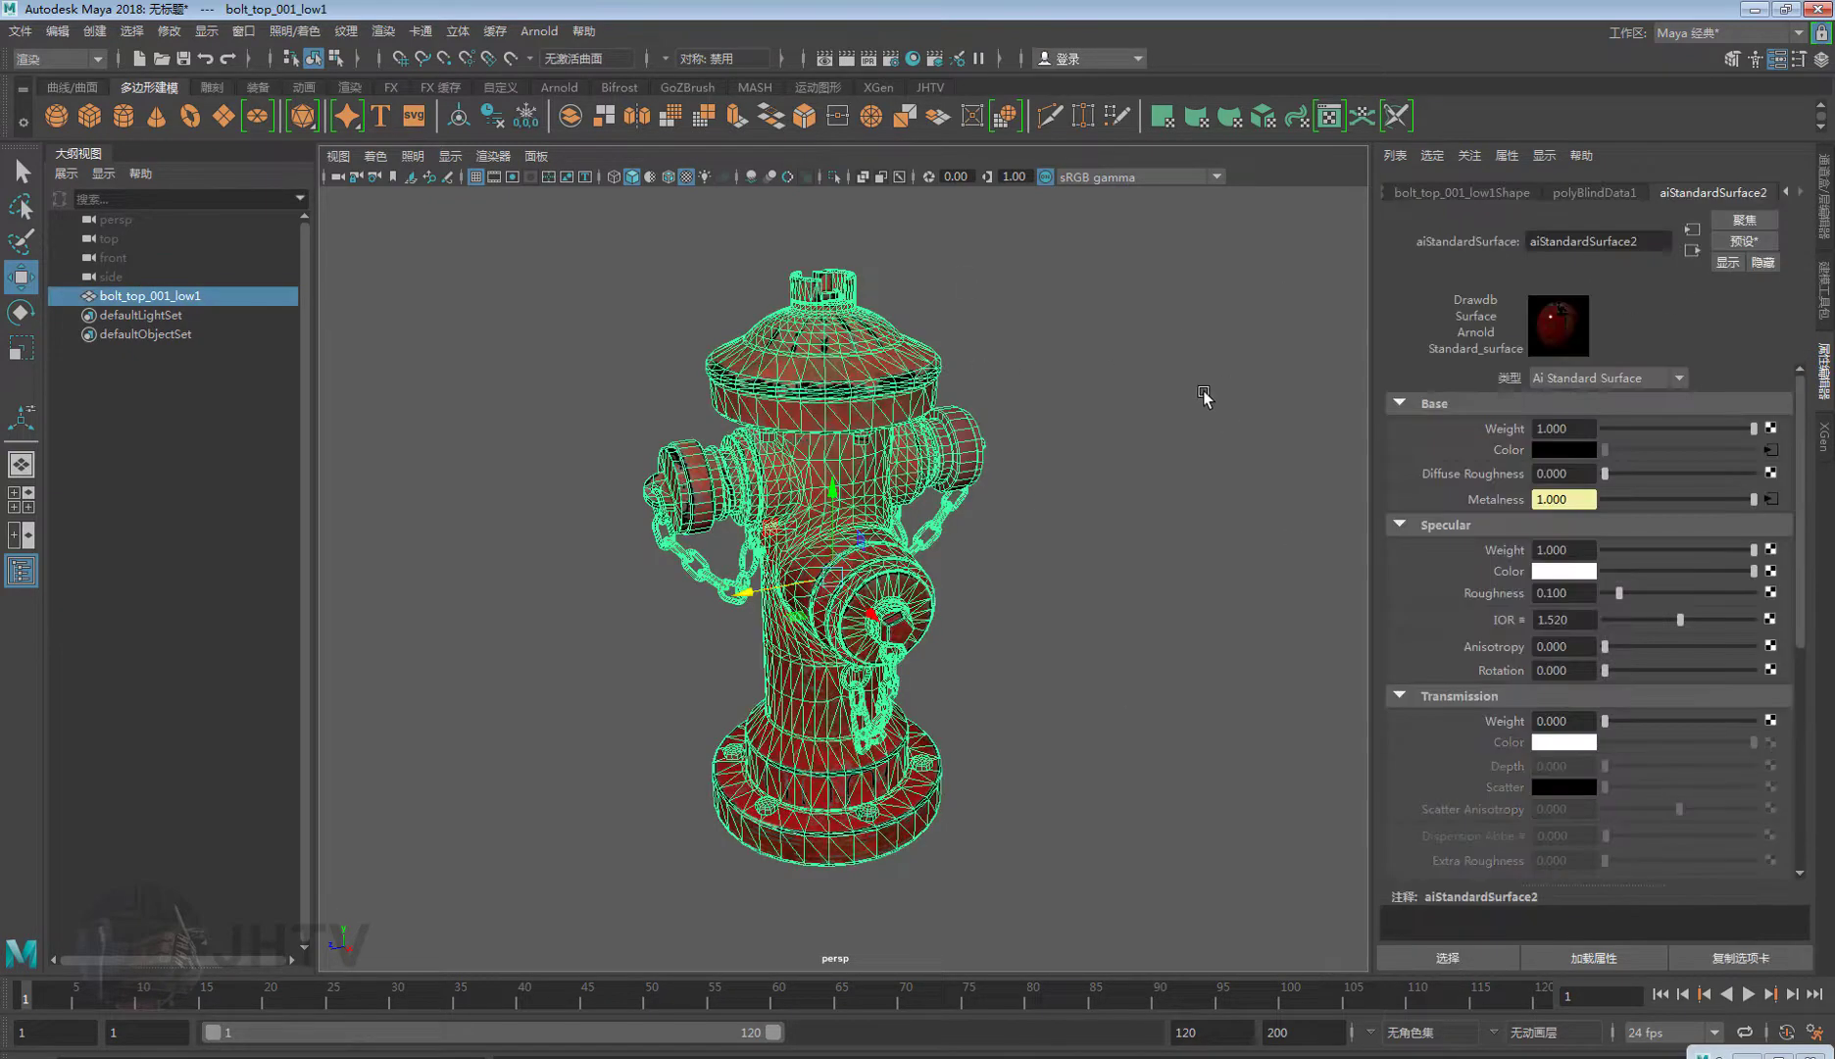
# Edit the Specular Weight and Roughness fields, then open Create Render Node for Specular Roughness.
pyautogui.scroll(1, 1054, 517)
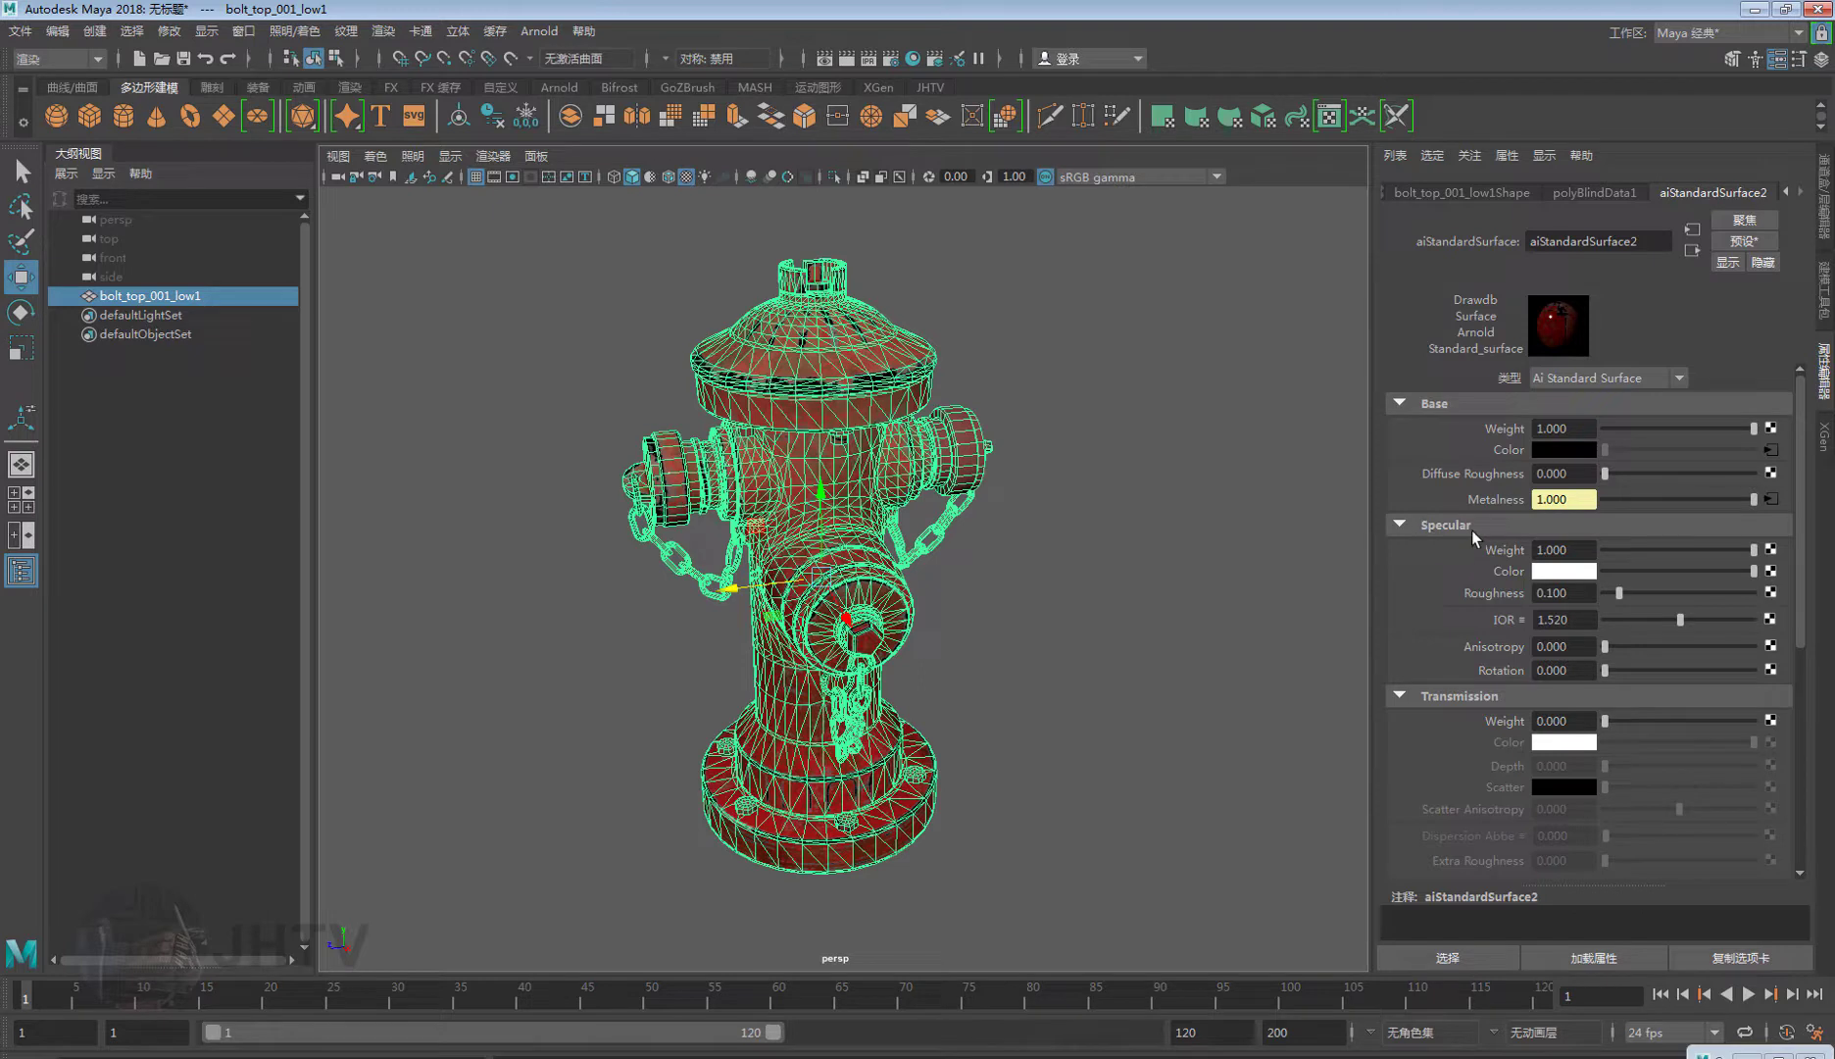
pyautogui.doubleClick(1579, 549)
pyautogui.press('Tab')
pyautogui.click(1102, 525)
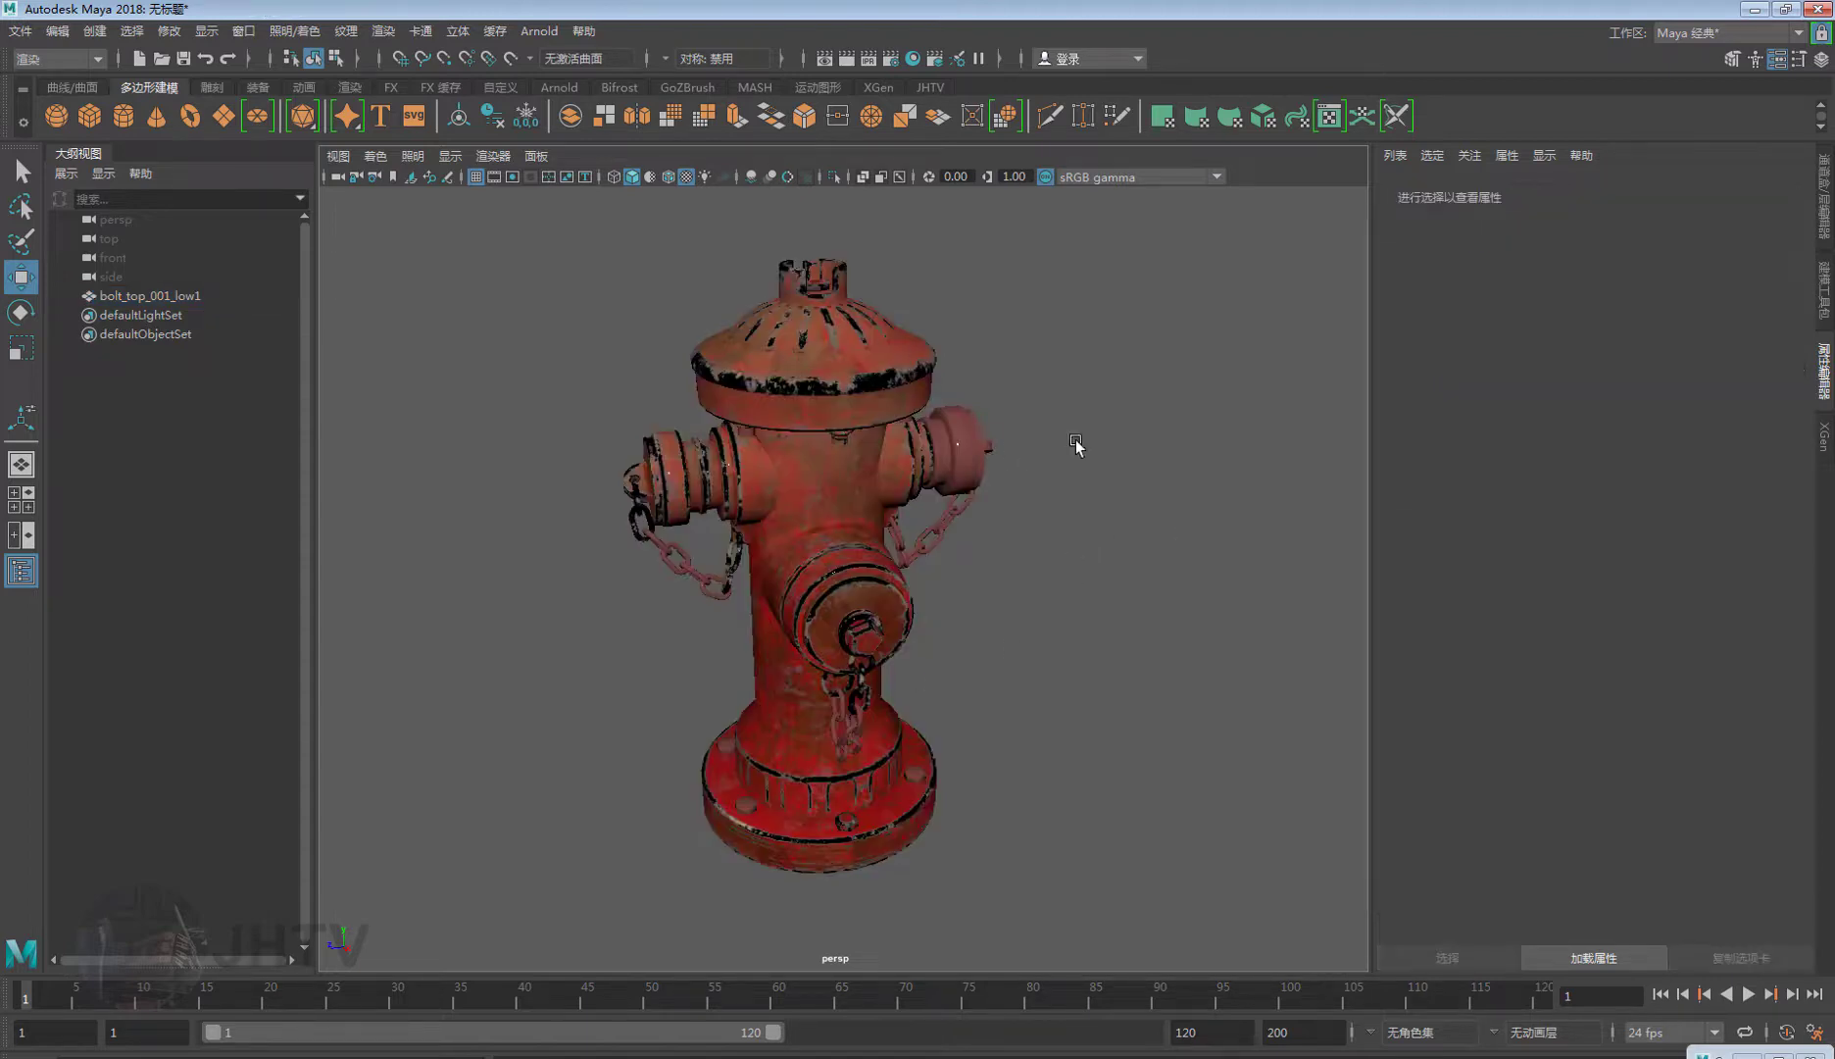
pyautogui.click(880, 411)
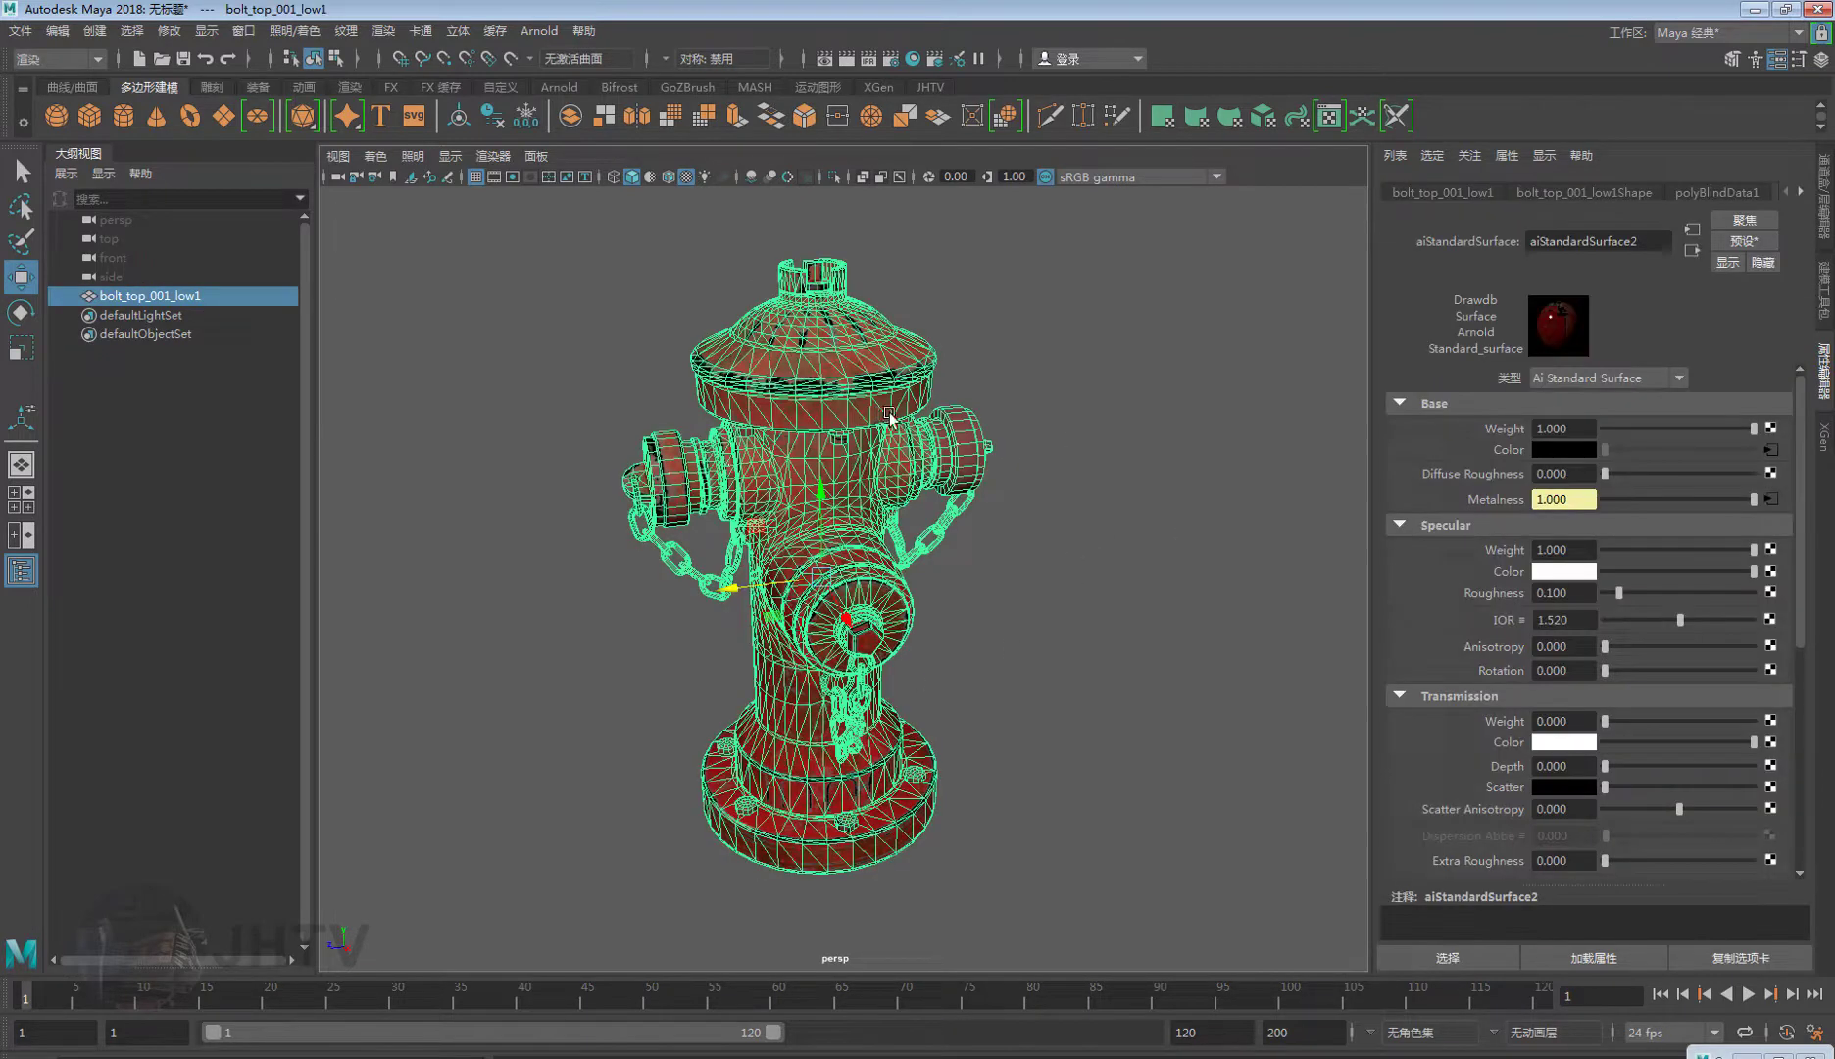
pyautogui.click(1567, 592)
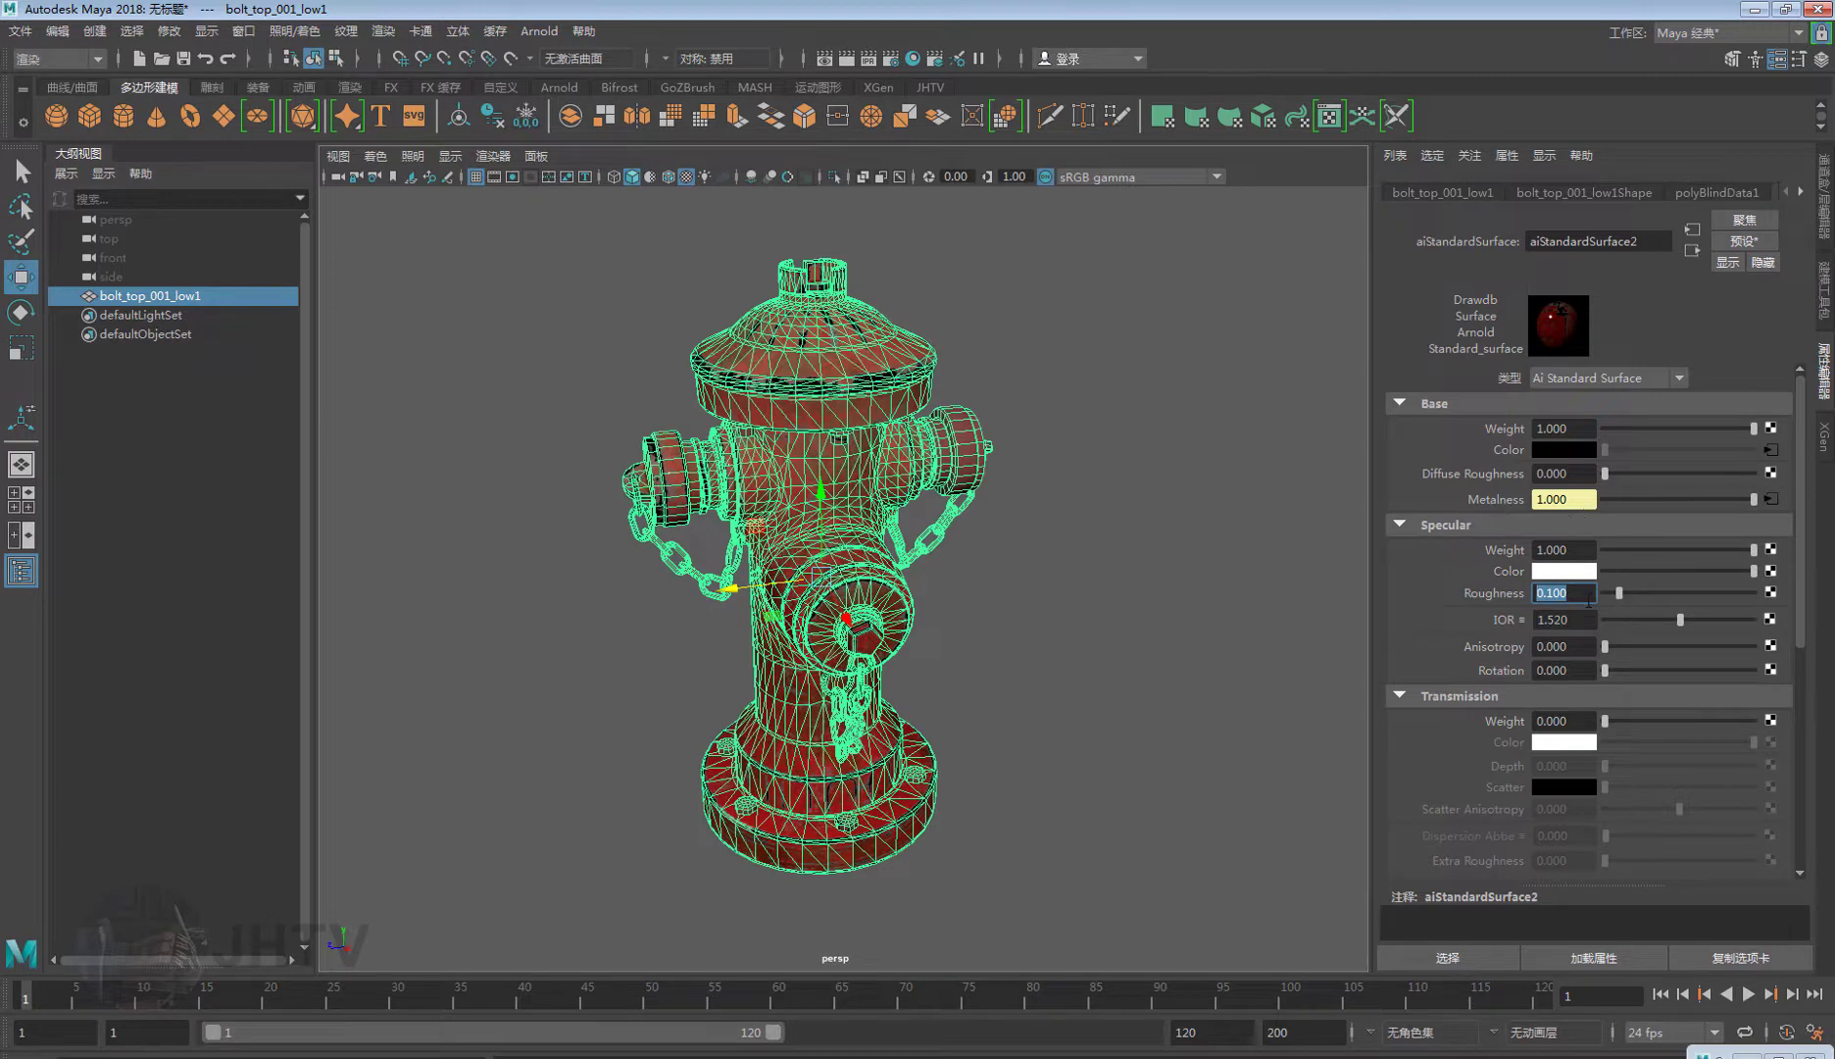
pyautogui.click(1770, 593)
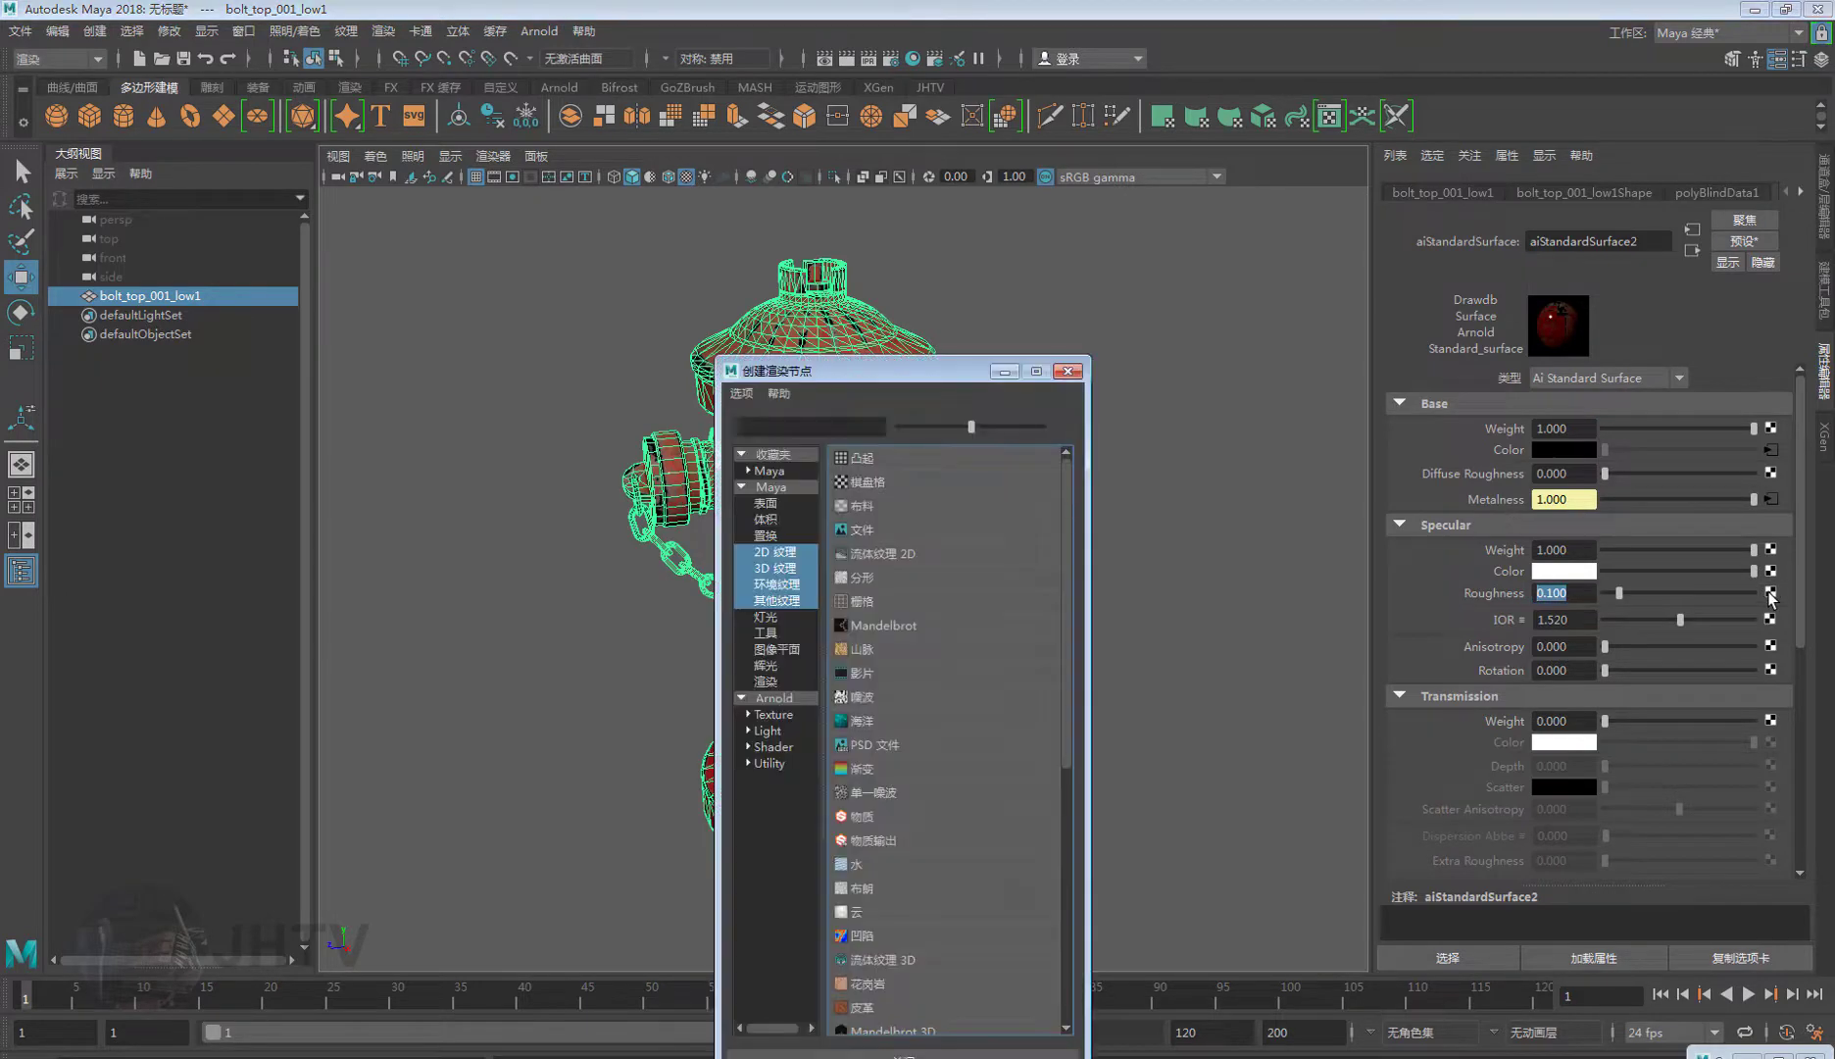
# Create a file4 texture loading the Roughness map for specular roughness.
pyautogui.click(866, 533)
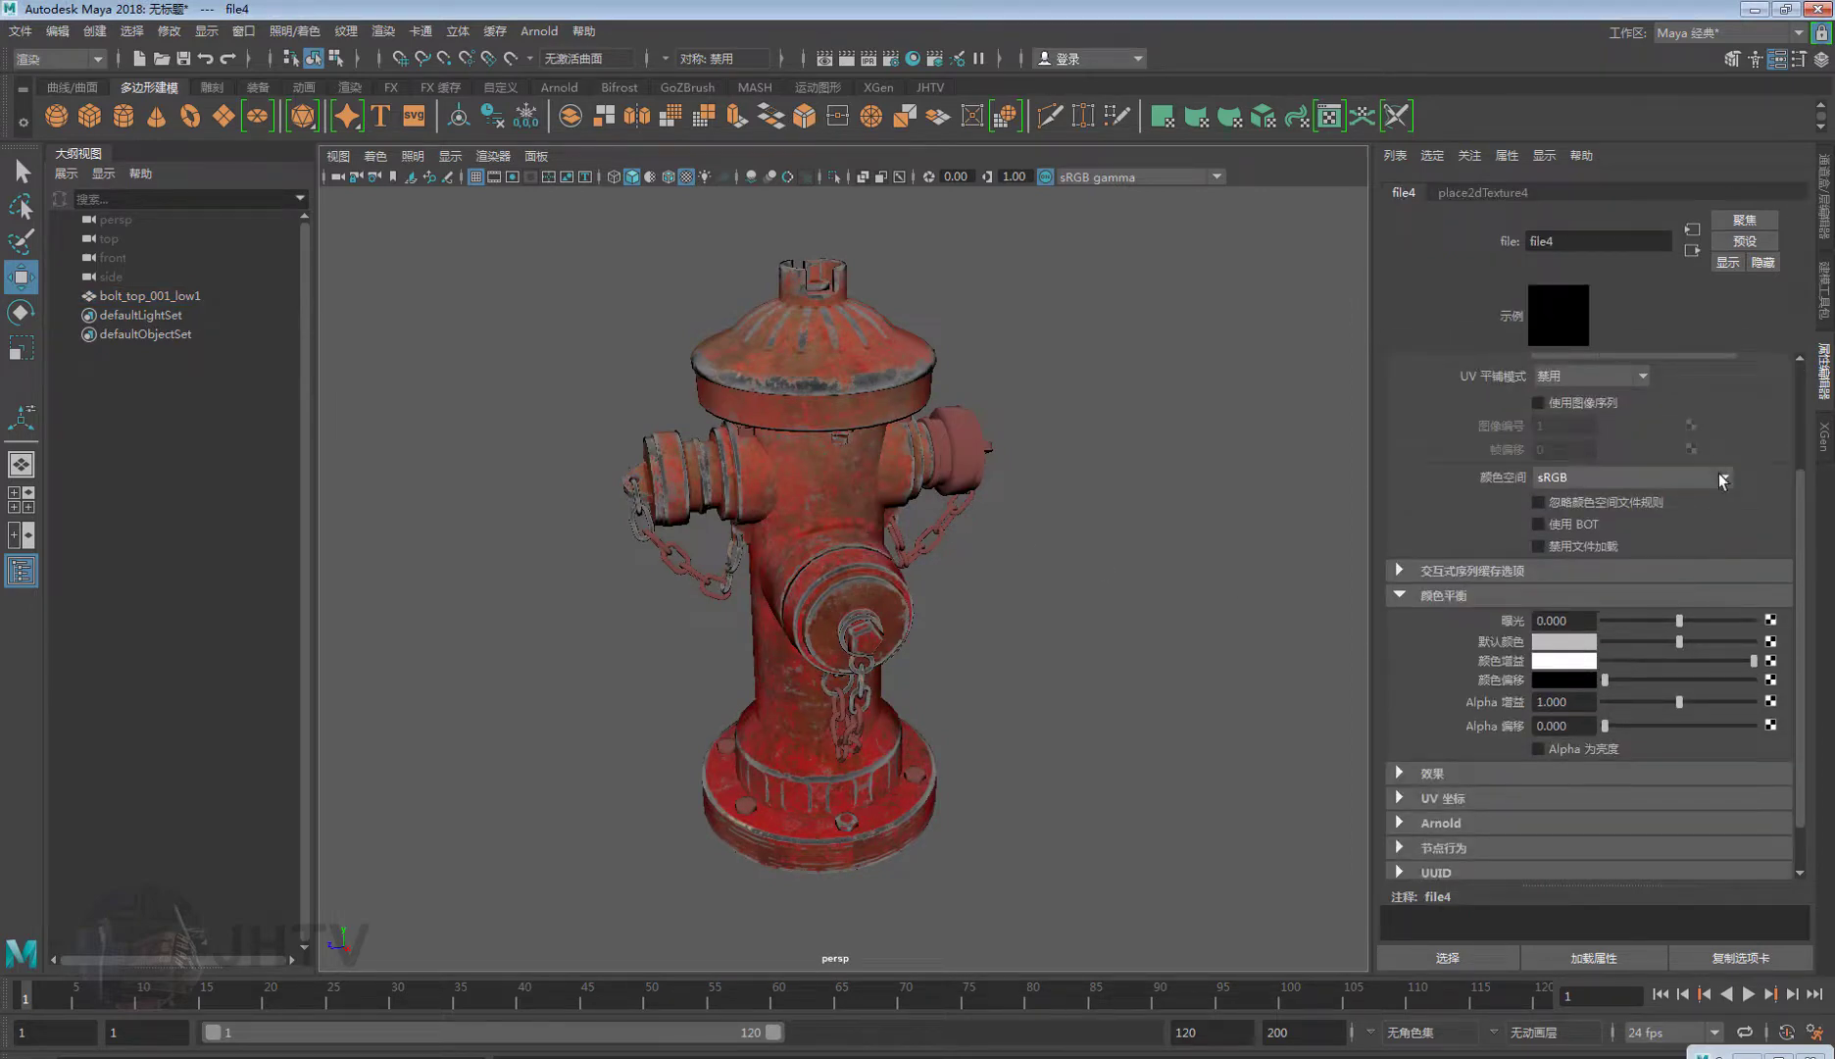
pyautogui.scroll(3, 1725, 481)
pyautogui.click(1776, 468)
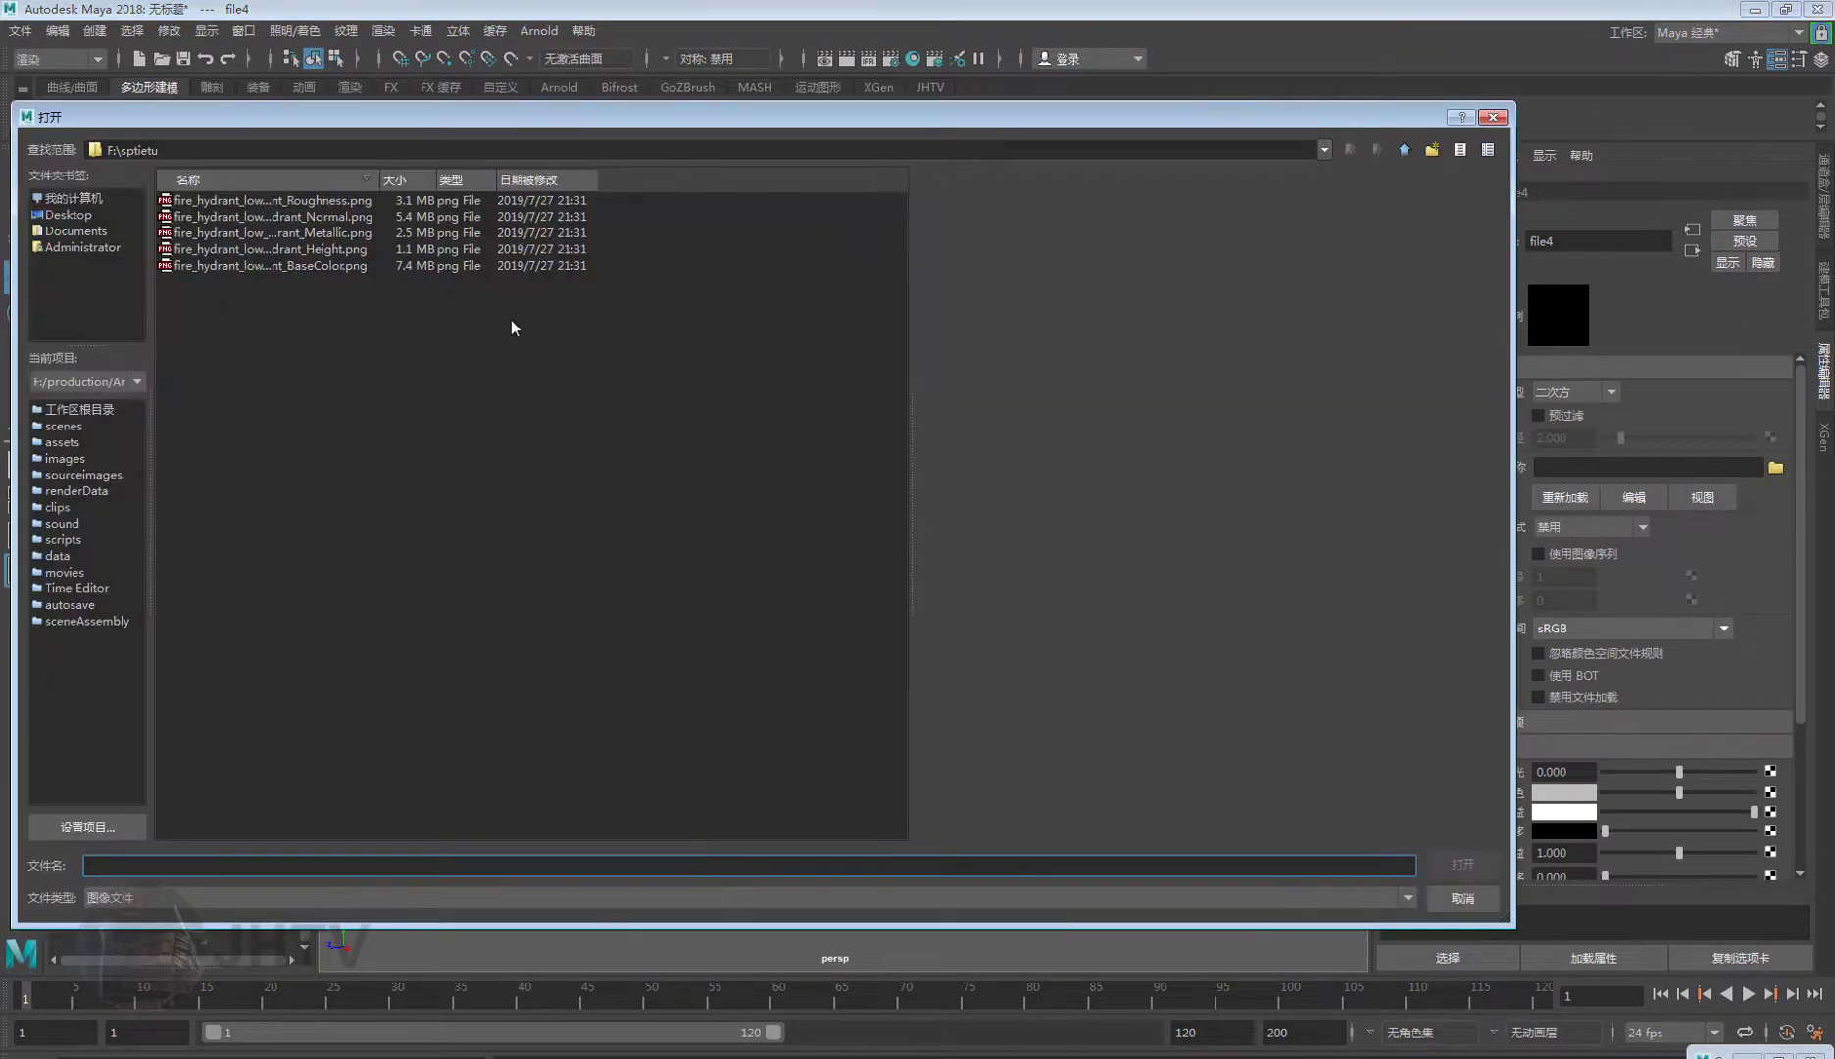
pyautogui.click(315, 204)
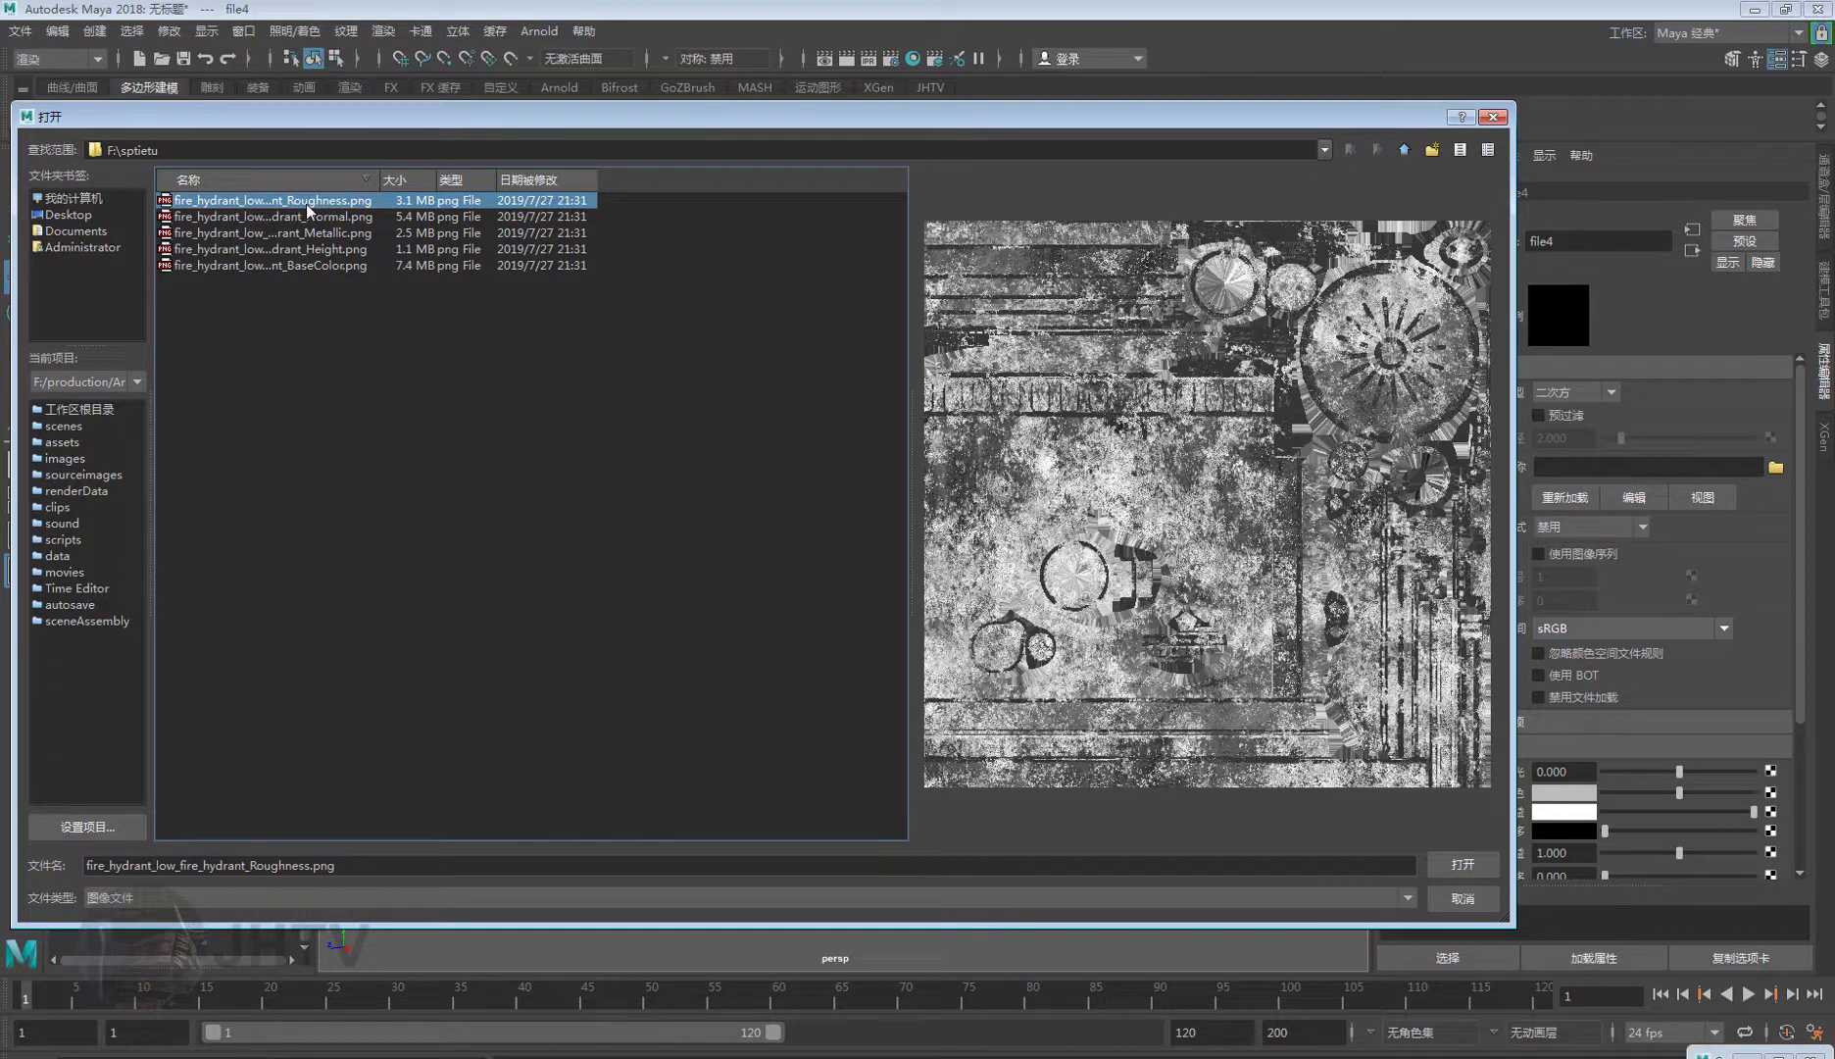
pyautogui.click(1462, 864)
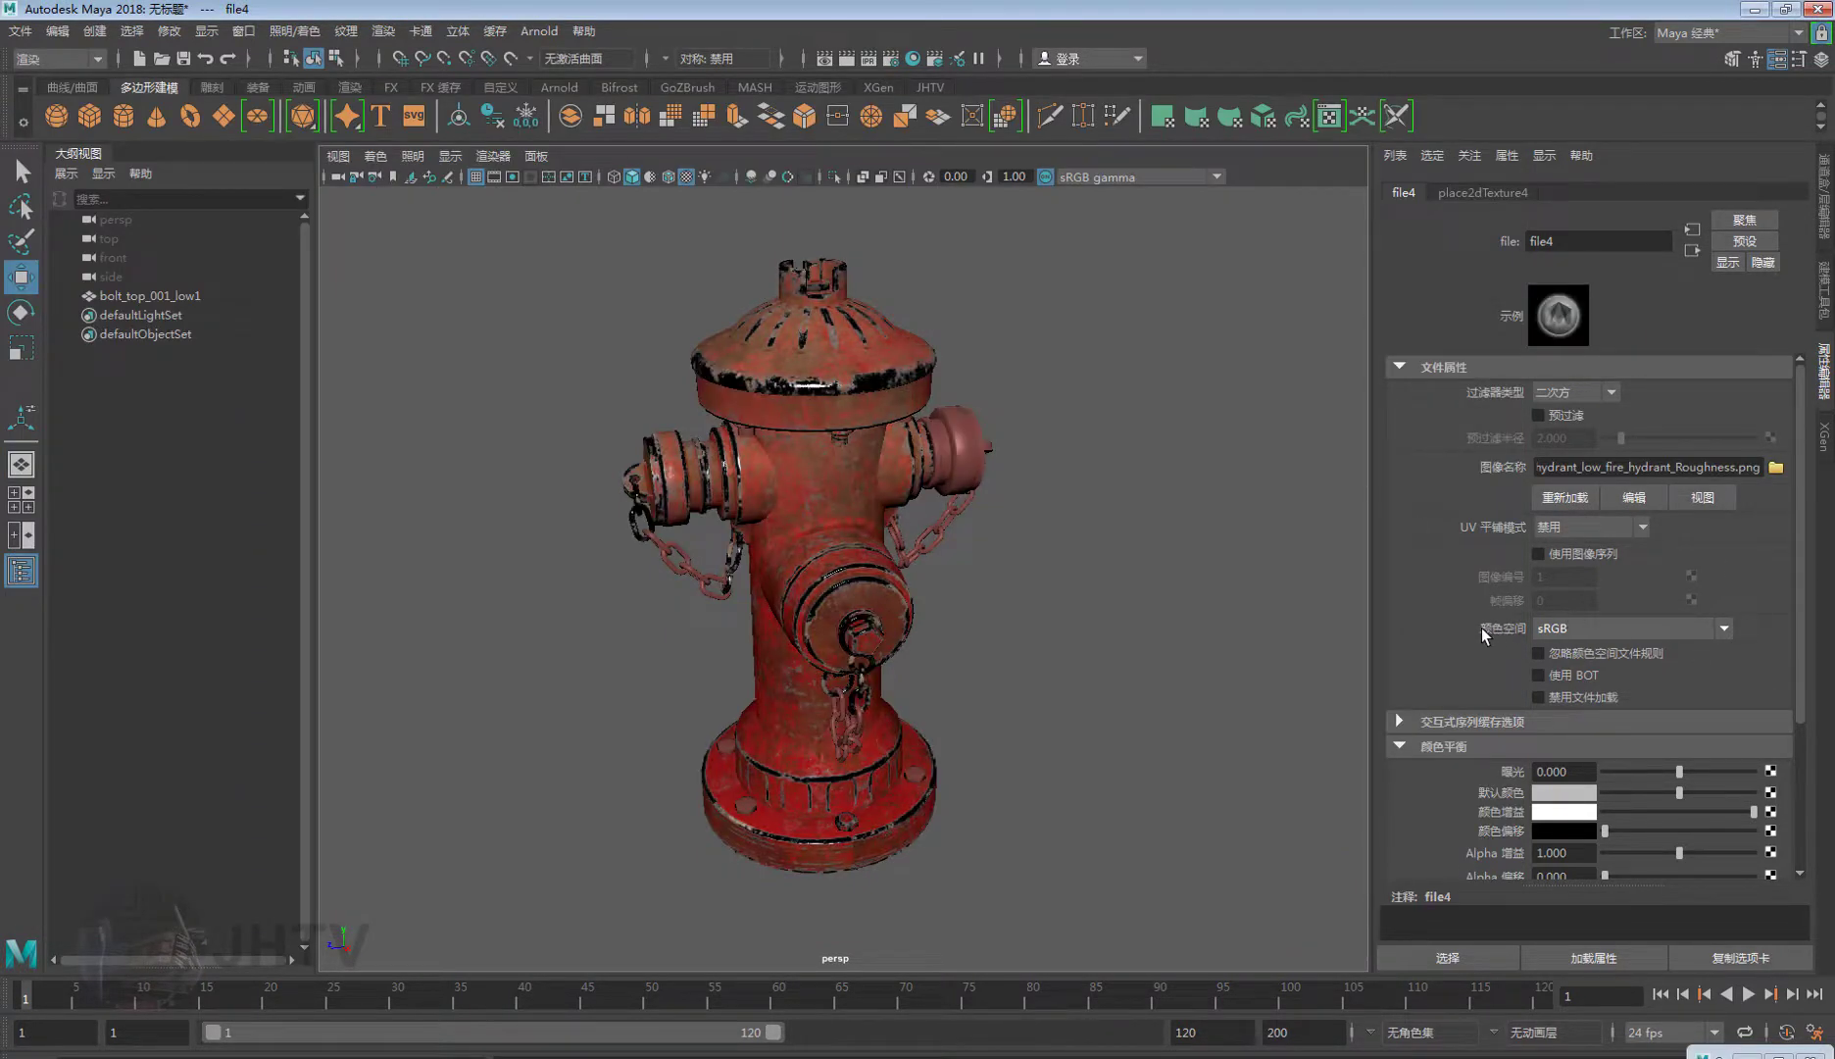
# Set file4's colour space to Raw and return to the aiStandardSurface2 shader.
pyautogui.click(1607, 632)
pyautogui.scroll(-3, 1607, 706)
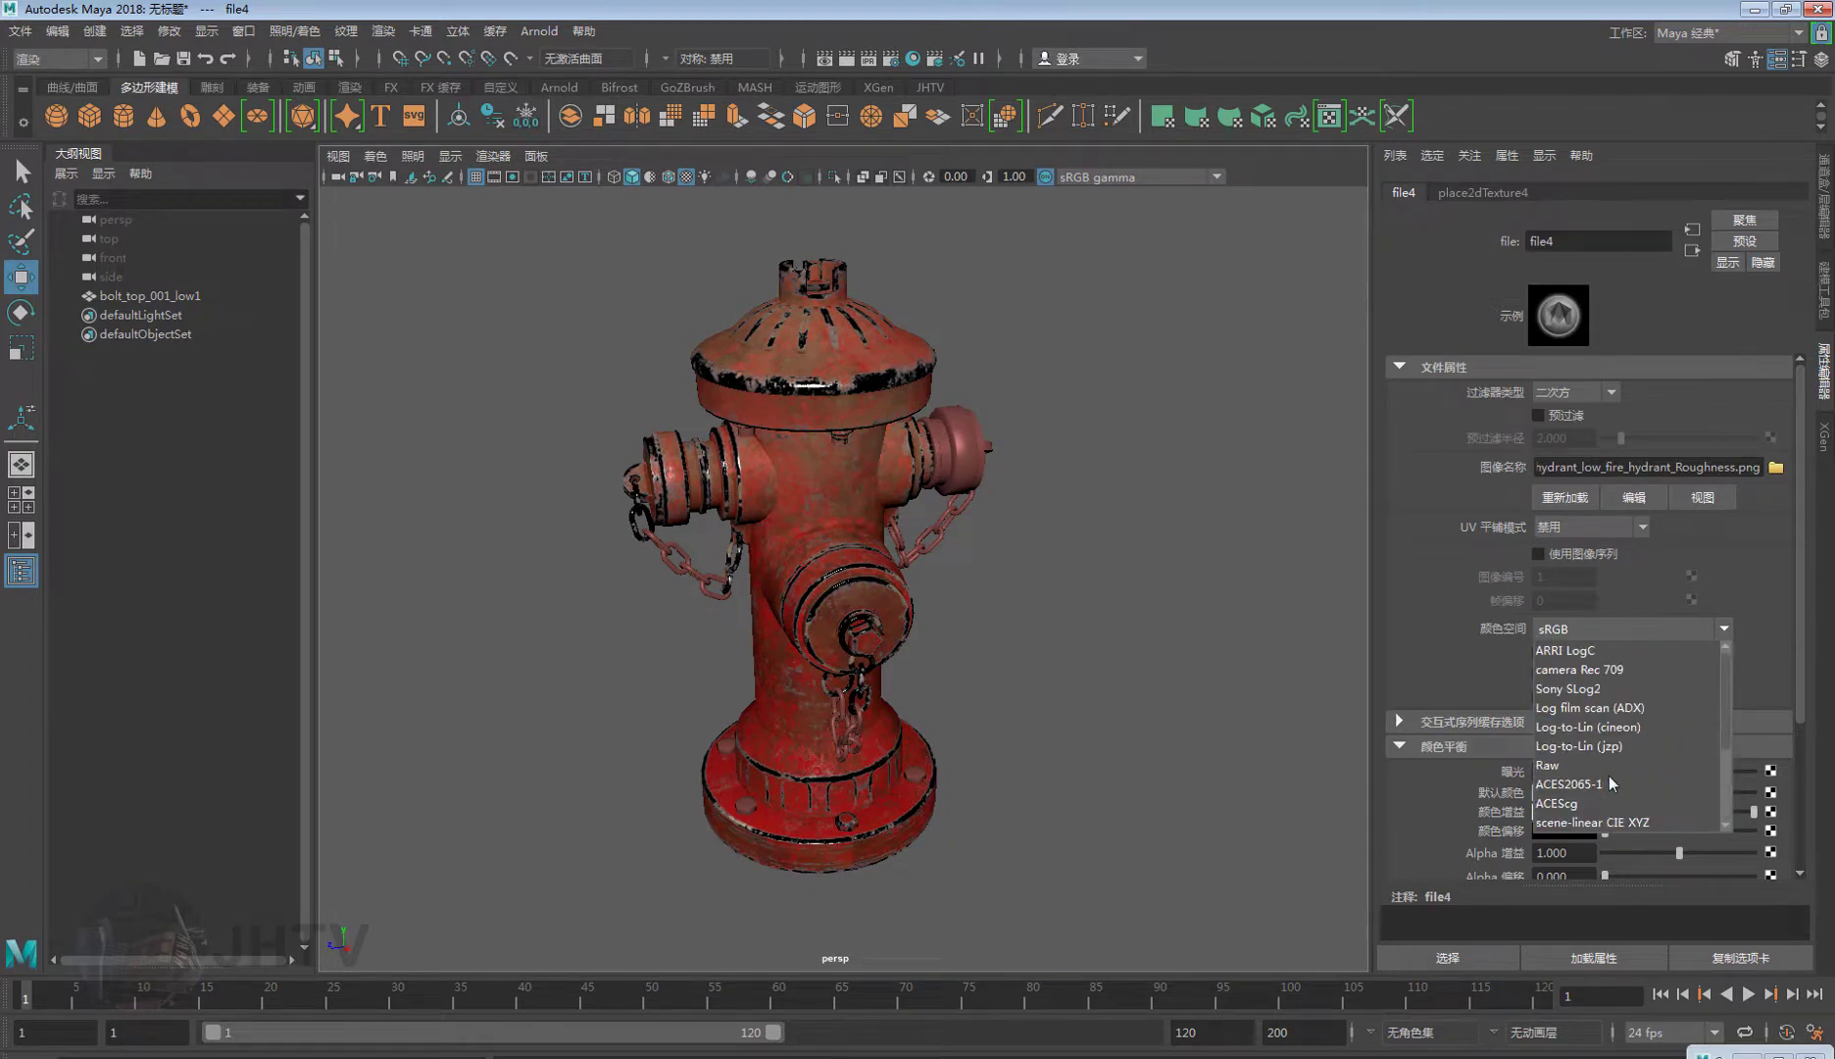
pyautogui.click(1581, 762)
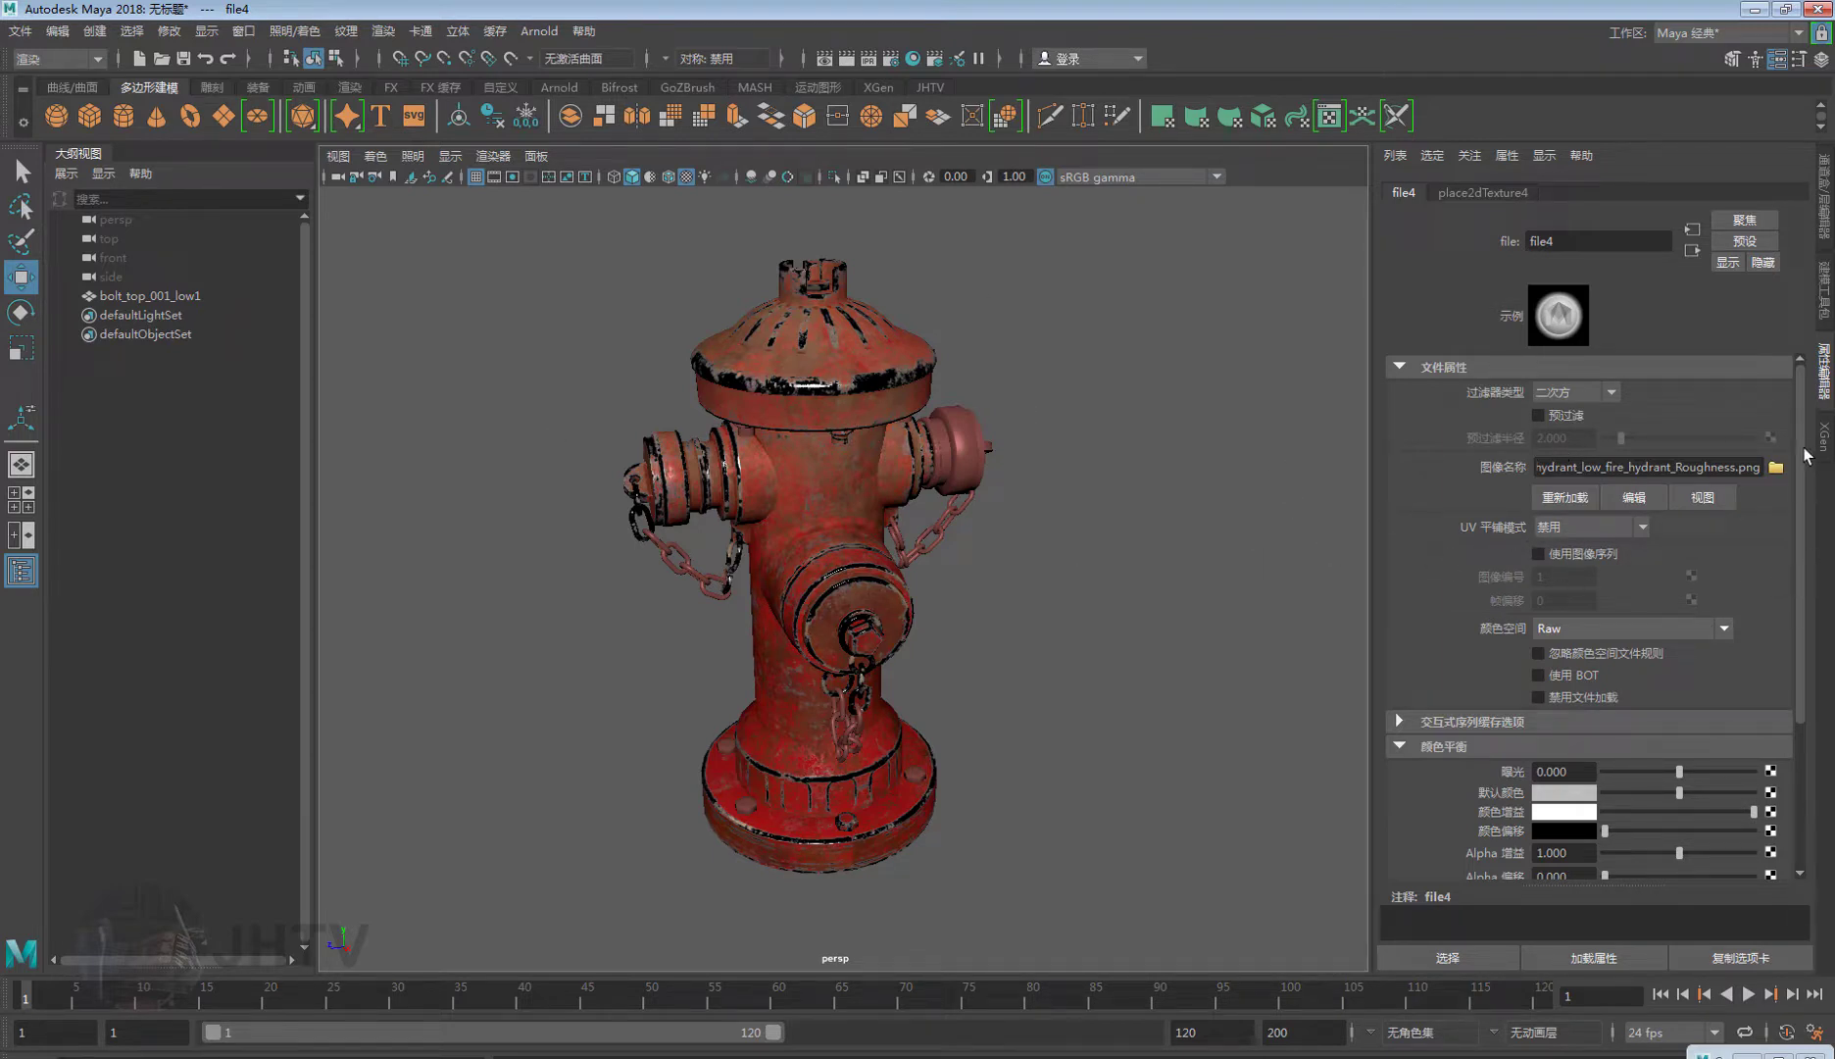
pyautogui.moveTo(1803, 457); pyautogui.dragTo(1797, 559)
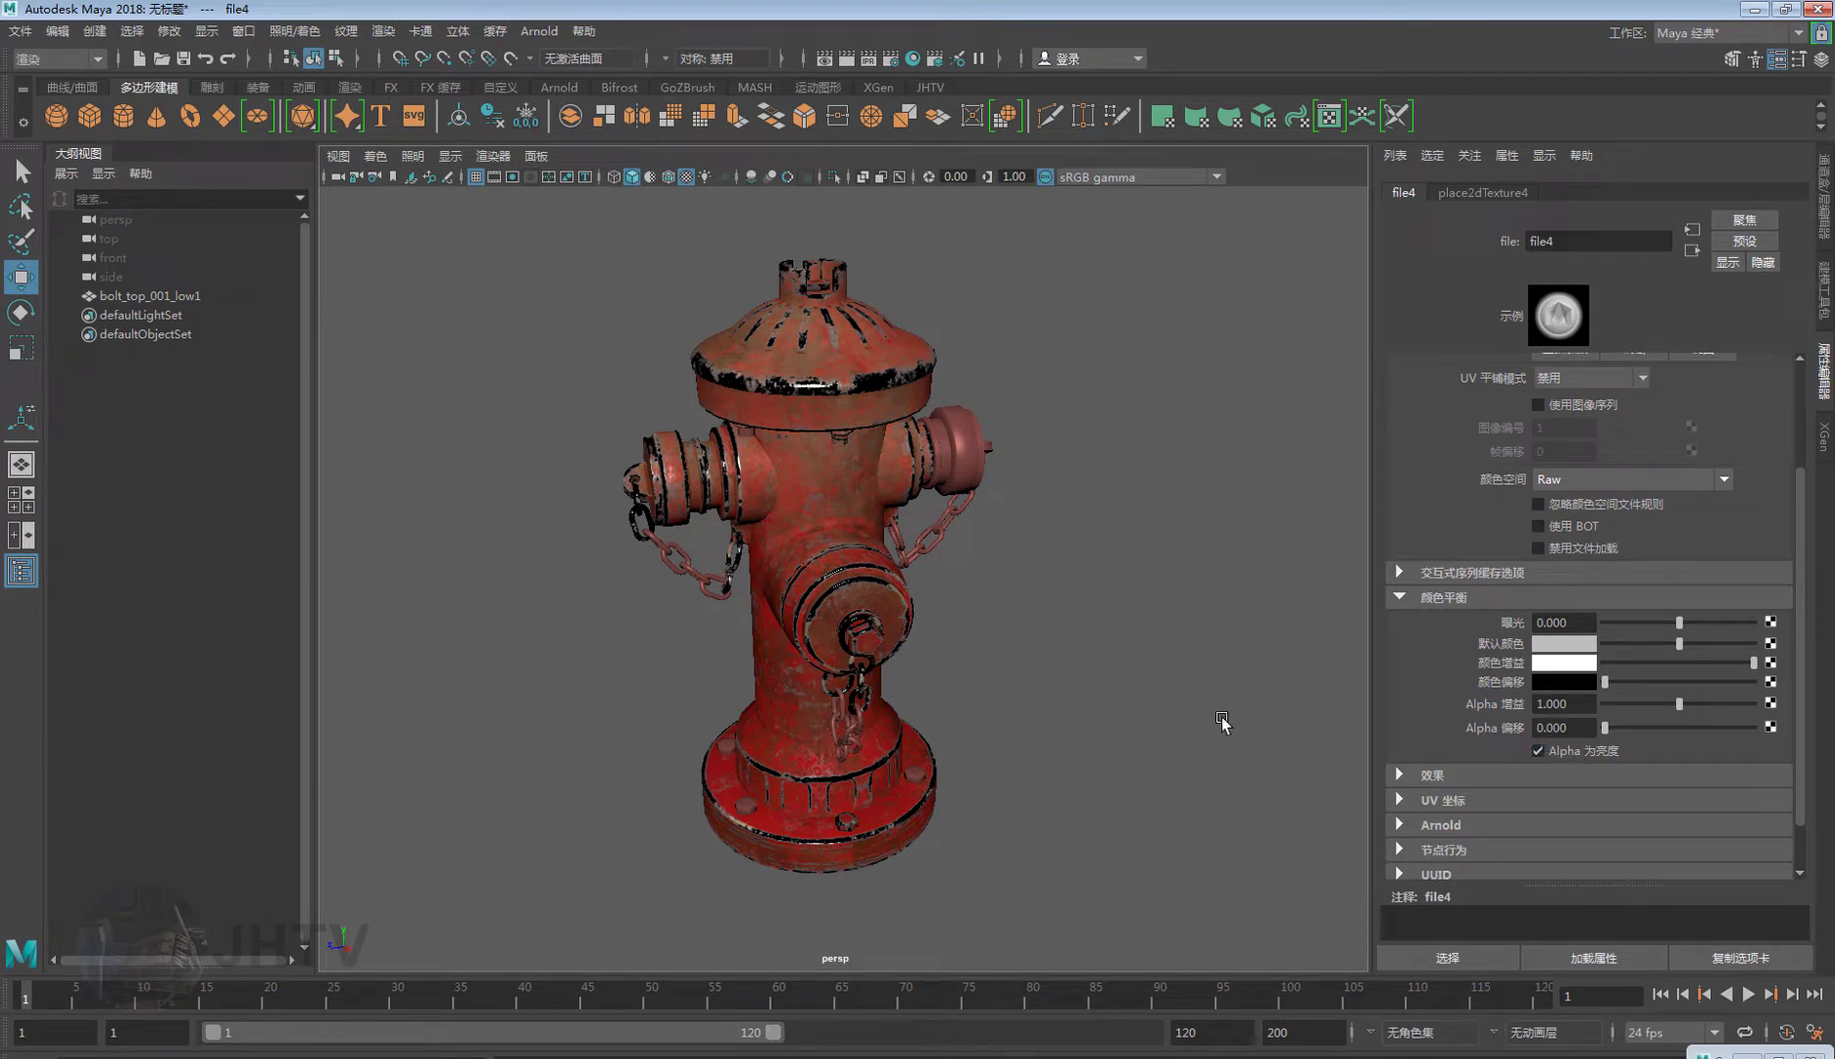
pyautogui.click(1693, 249)
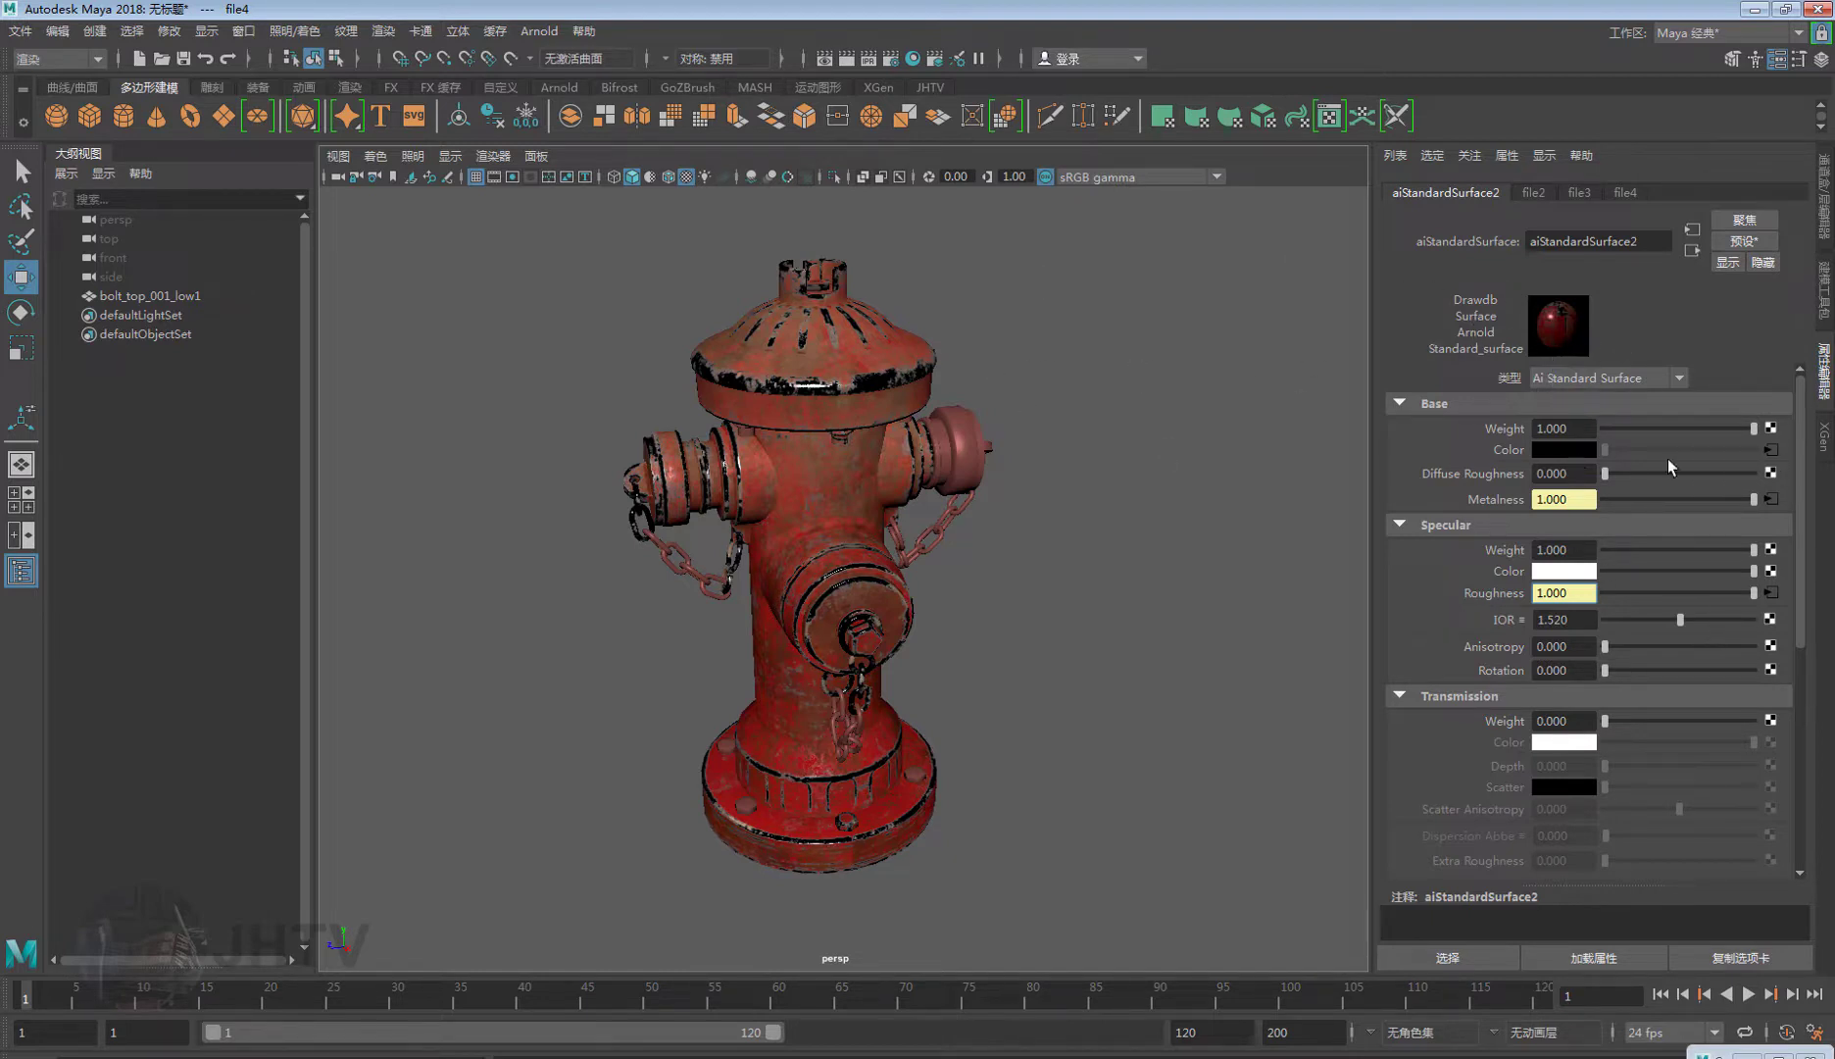
# Connect a file texture to Bump Mapping through bump2d1, used as Tangent Space Normals.
pyautogui.moveTo(1801, 487); pyautogui.dragTo(1800, 595)
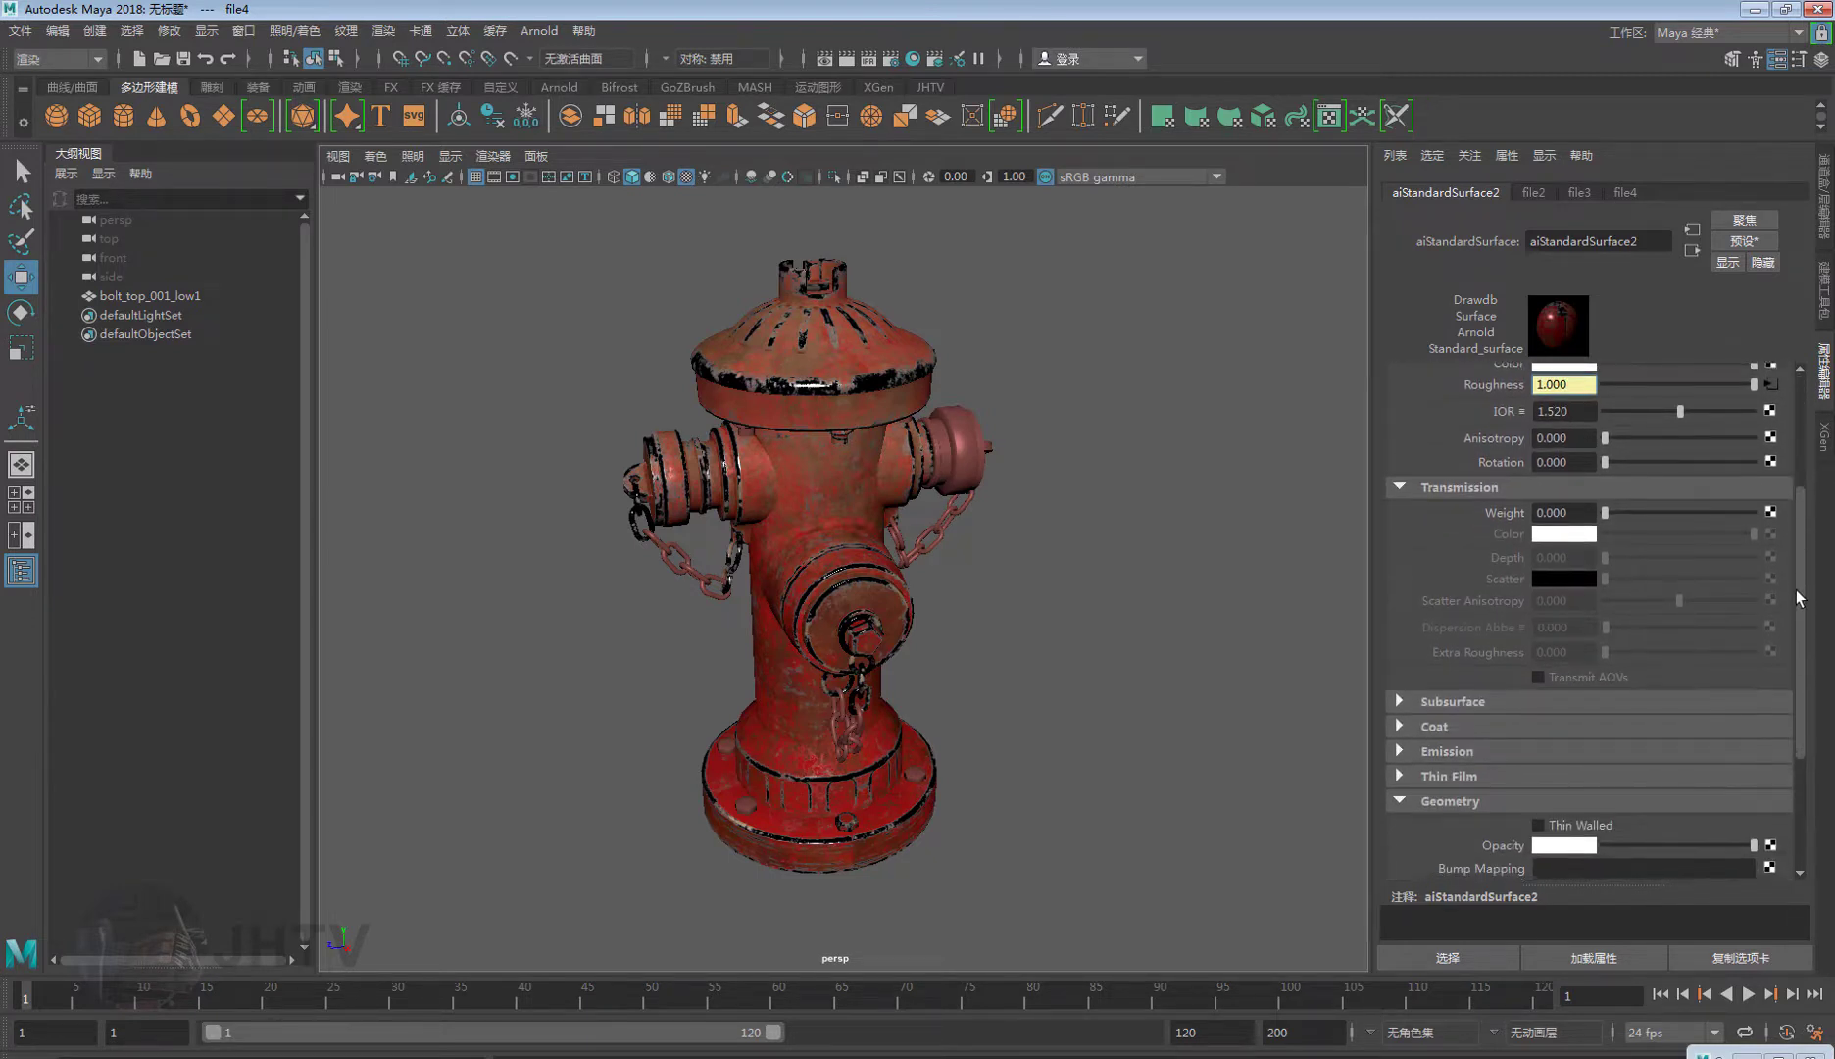
pyautogui.scroll(3, 1451, 637)
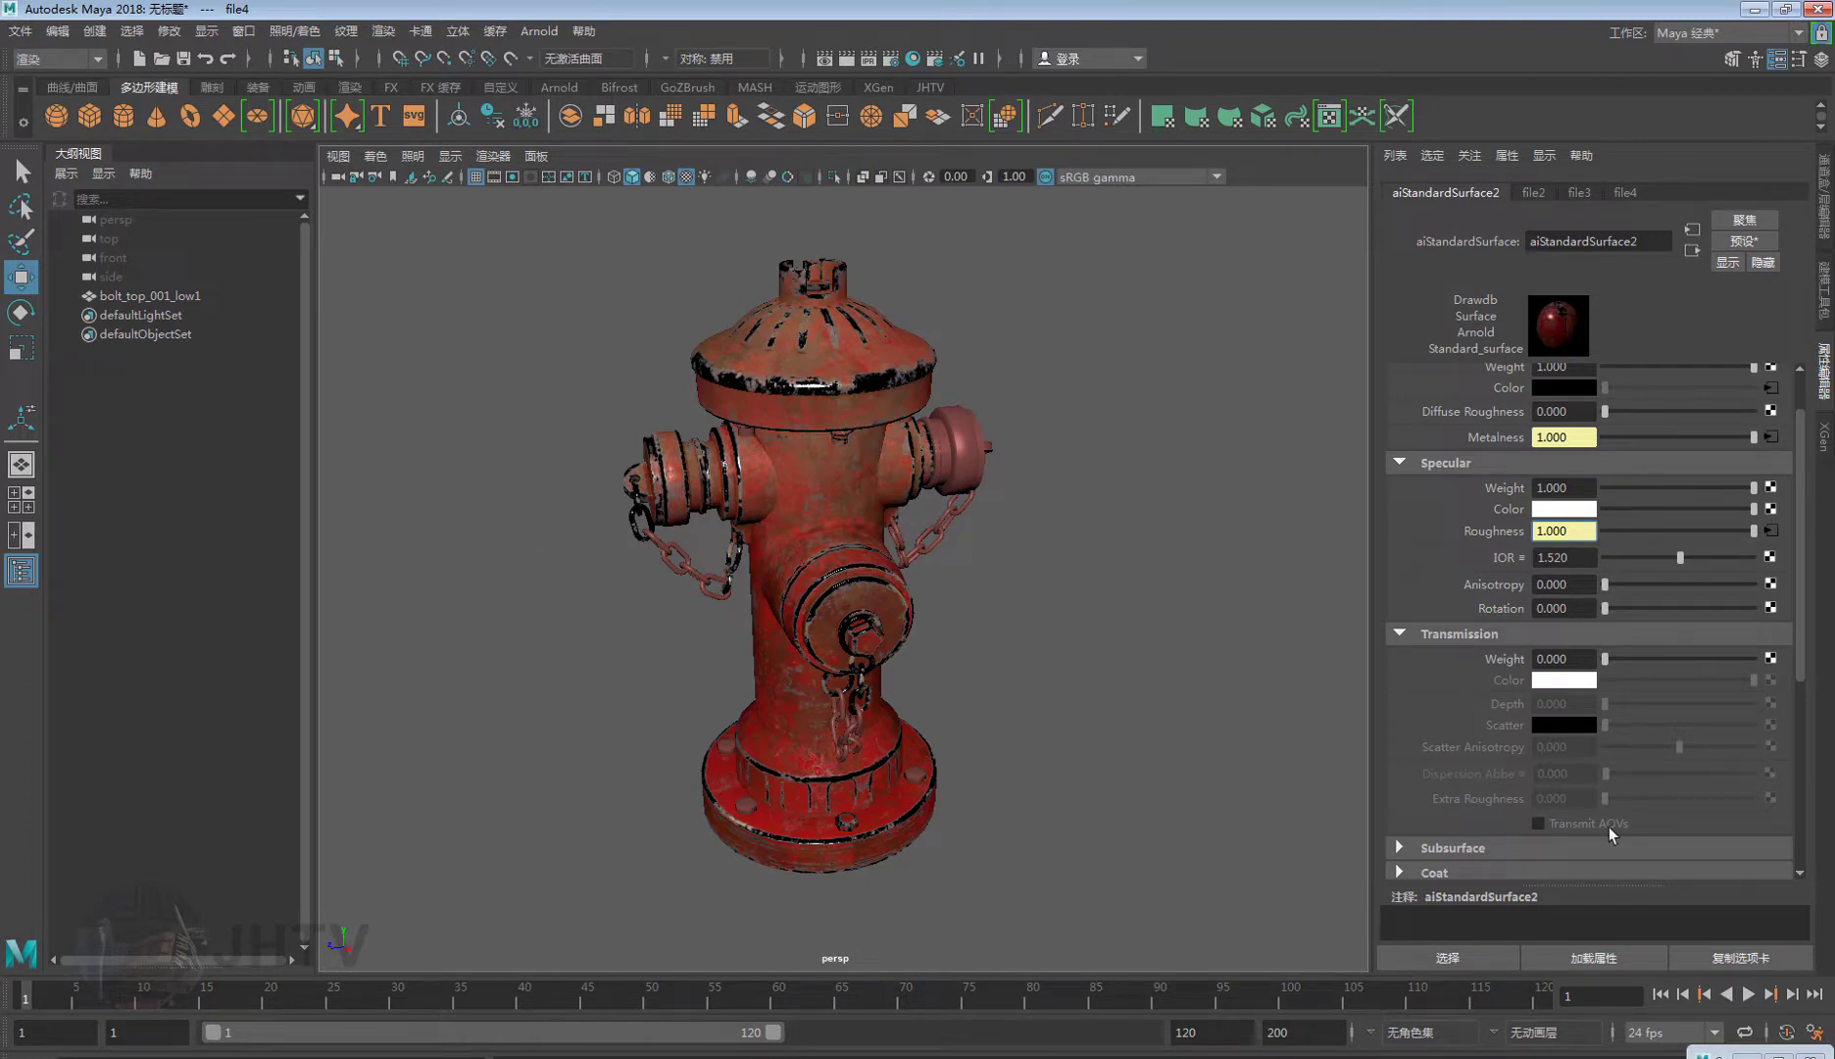
pyautogui.scroll(-2, 1666, 686)
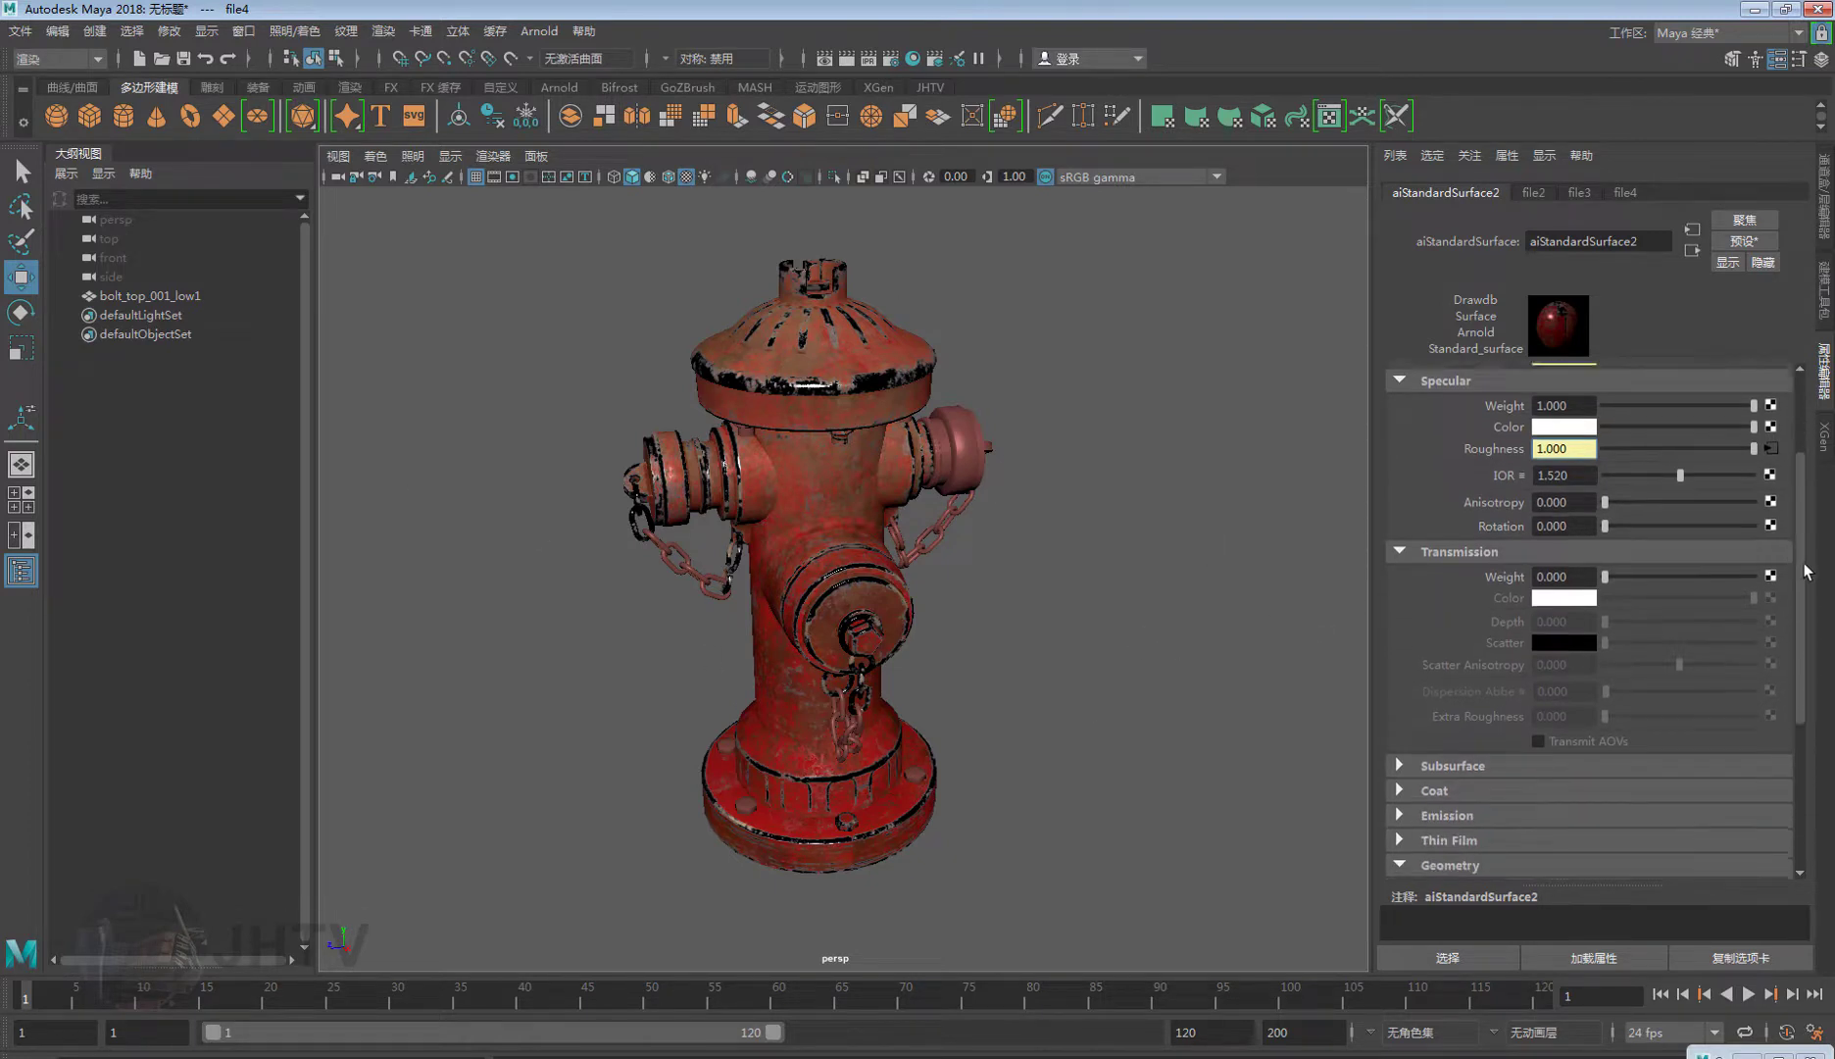
pyautogui.scroll(-1, 1618, 780)
pyautogui.scroll(-2, 1551, 678)
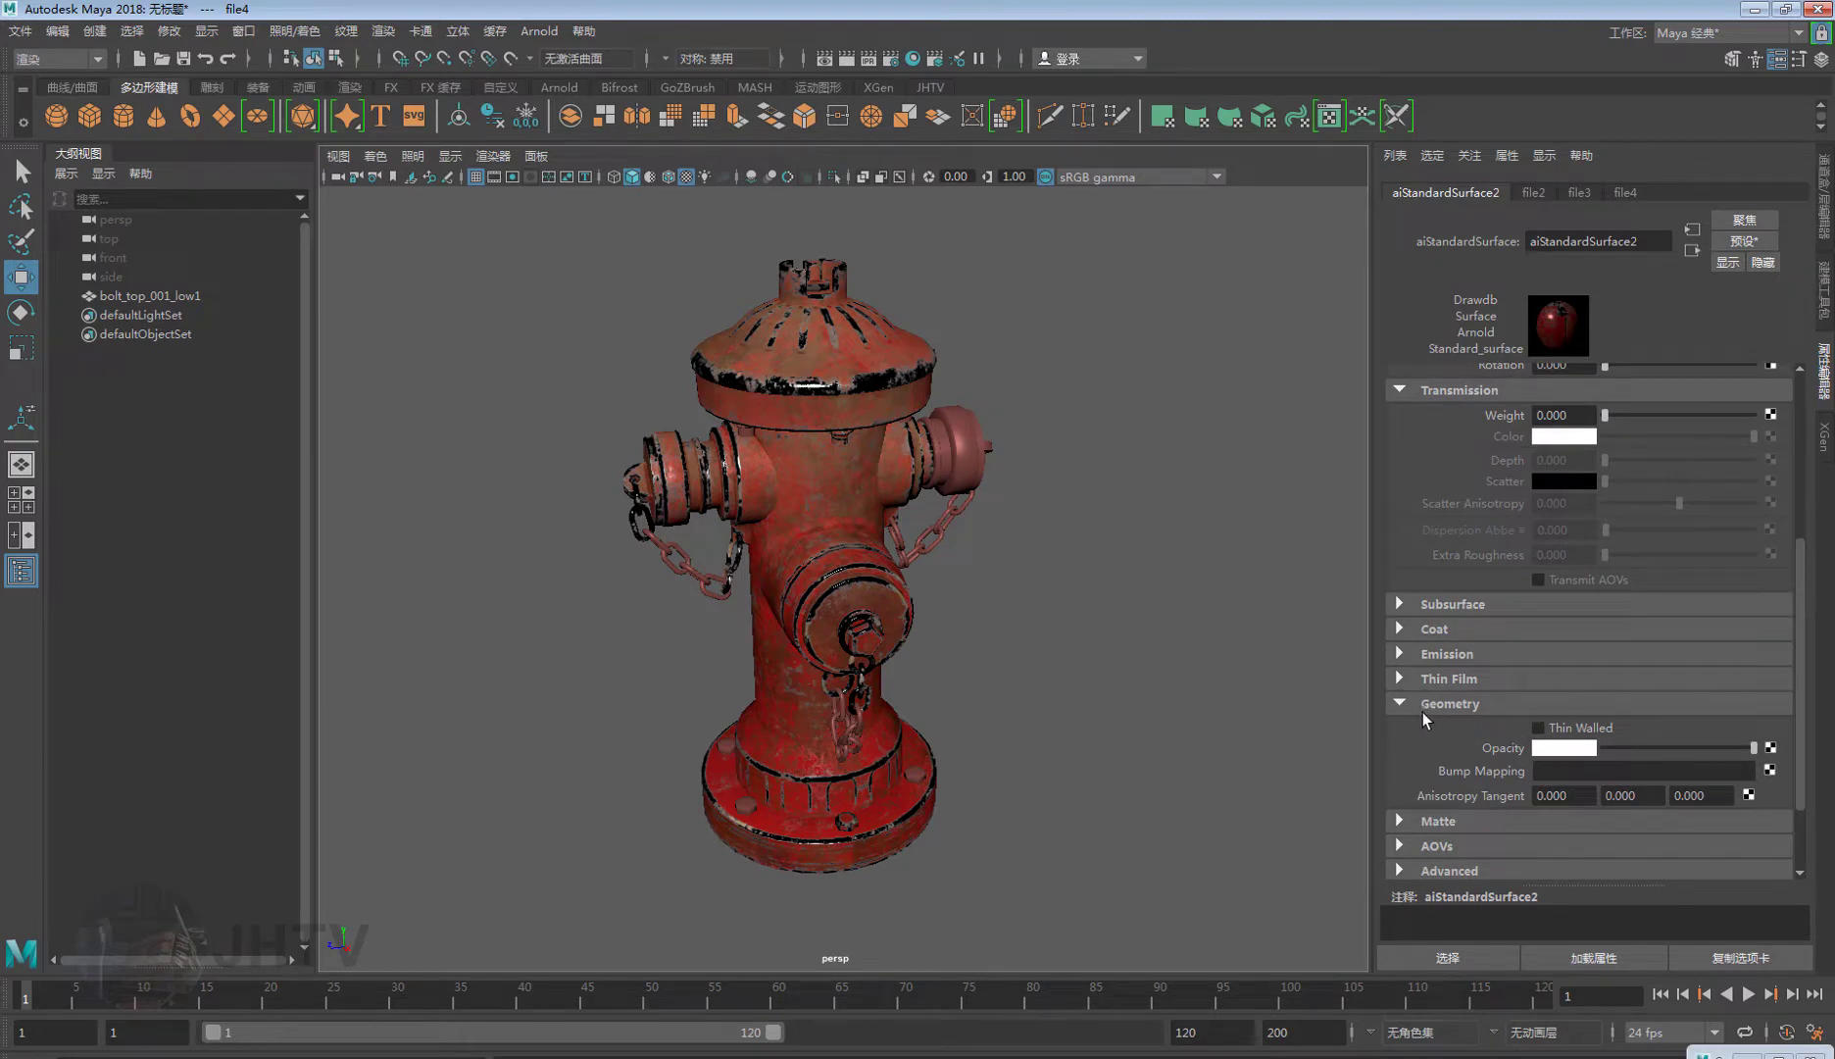
pyautogui.scroll(-1, 1423, 713)
pyautogui.scroll(-1, 1402, 681)
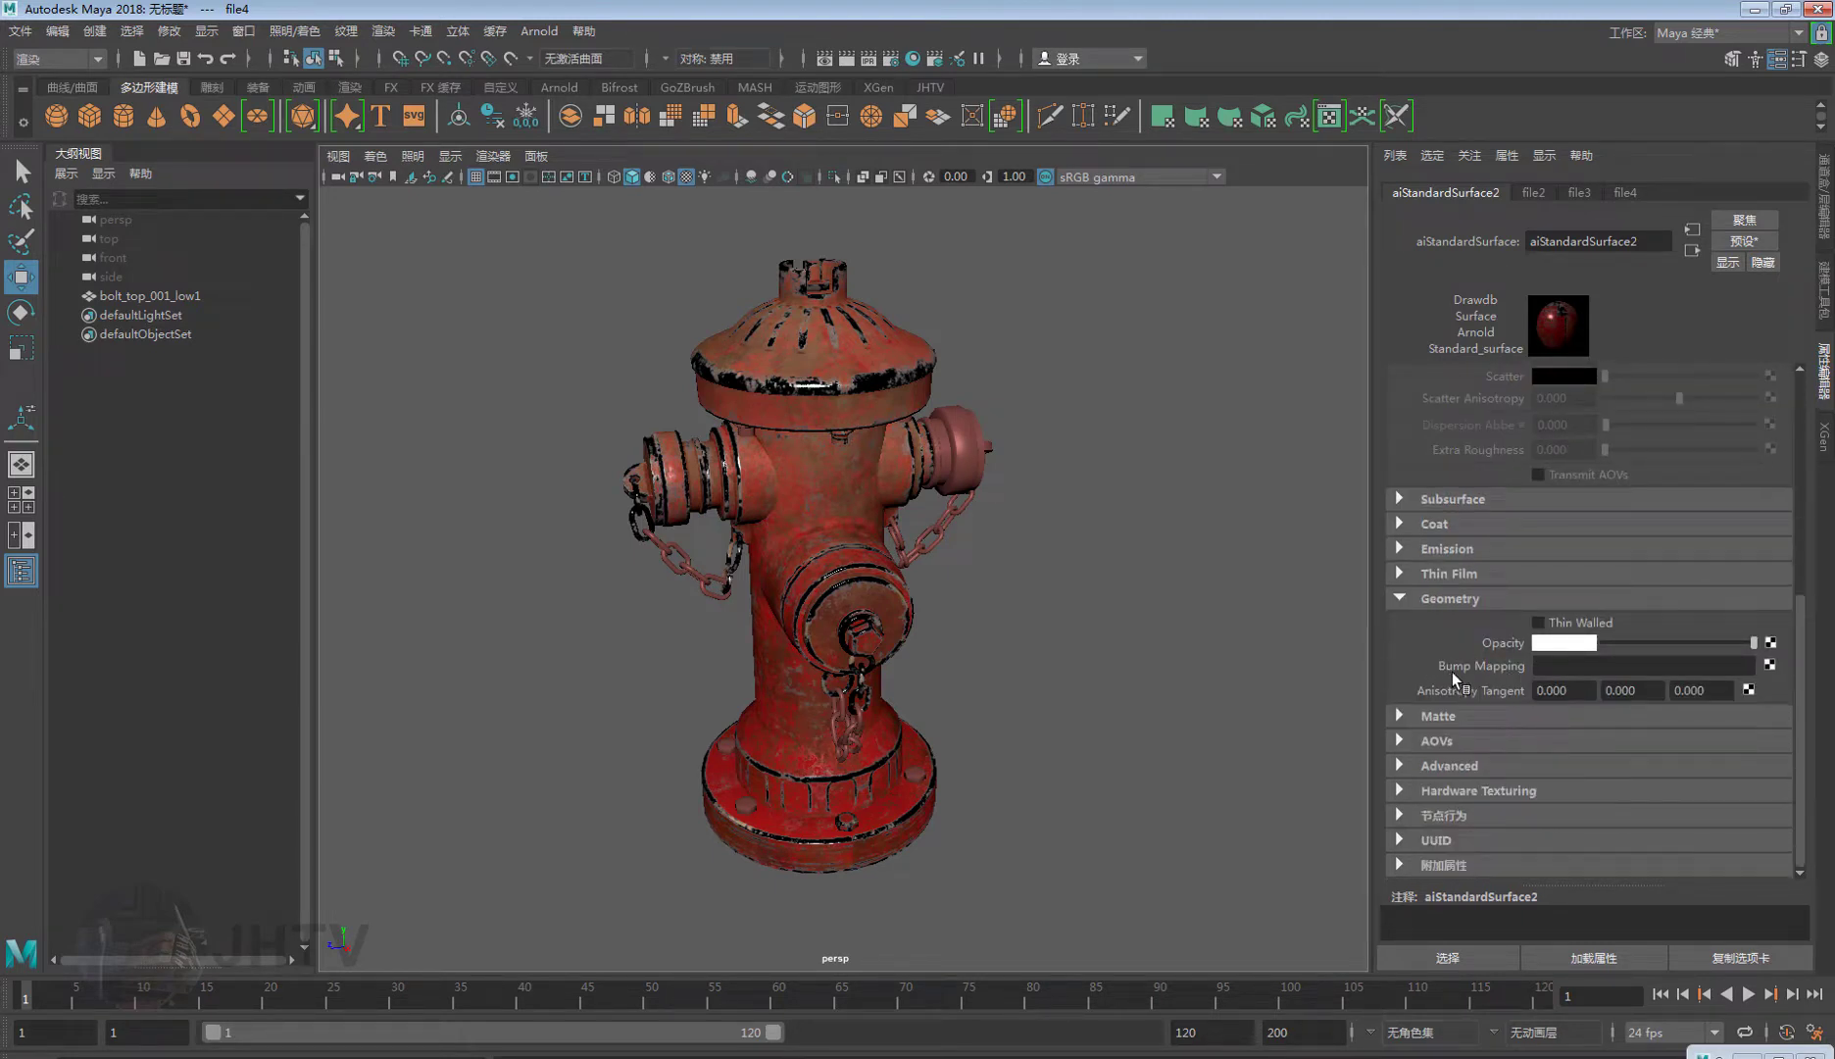
pyautogui.click(1770, 665)
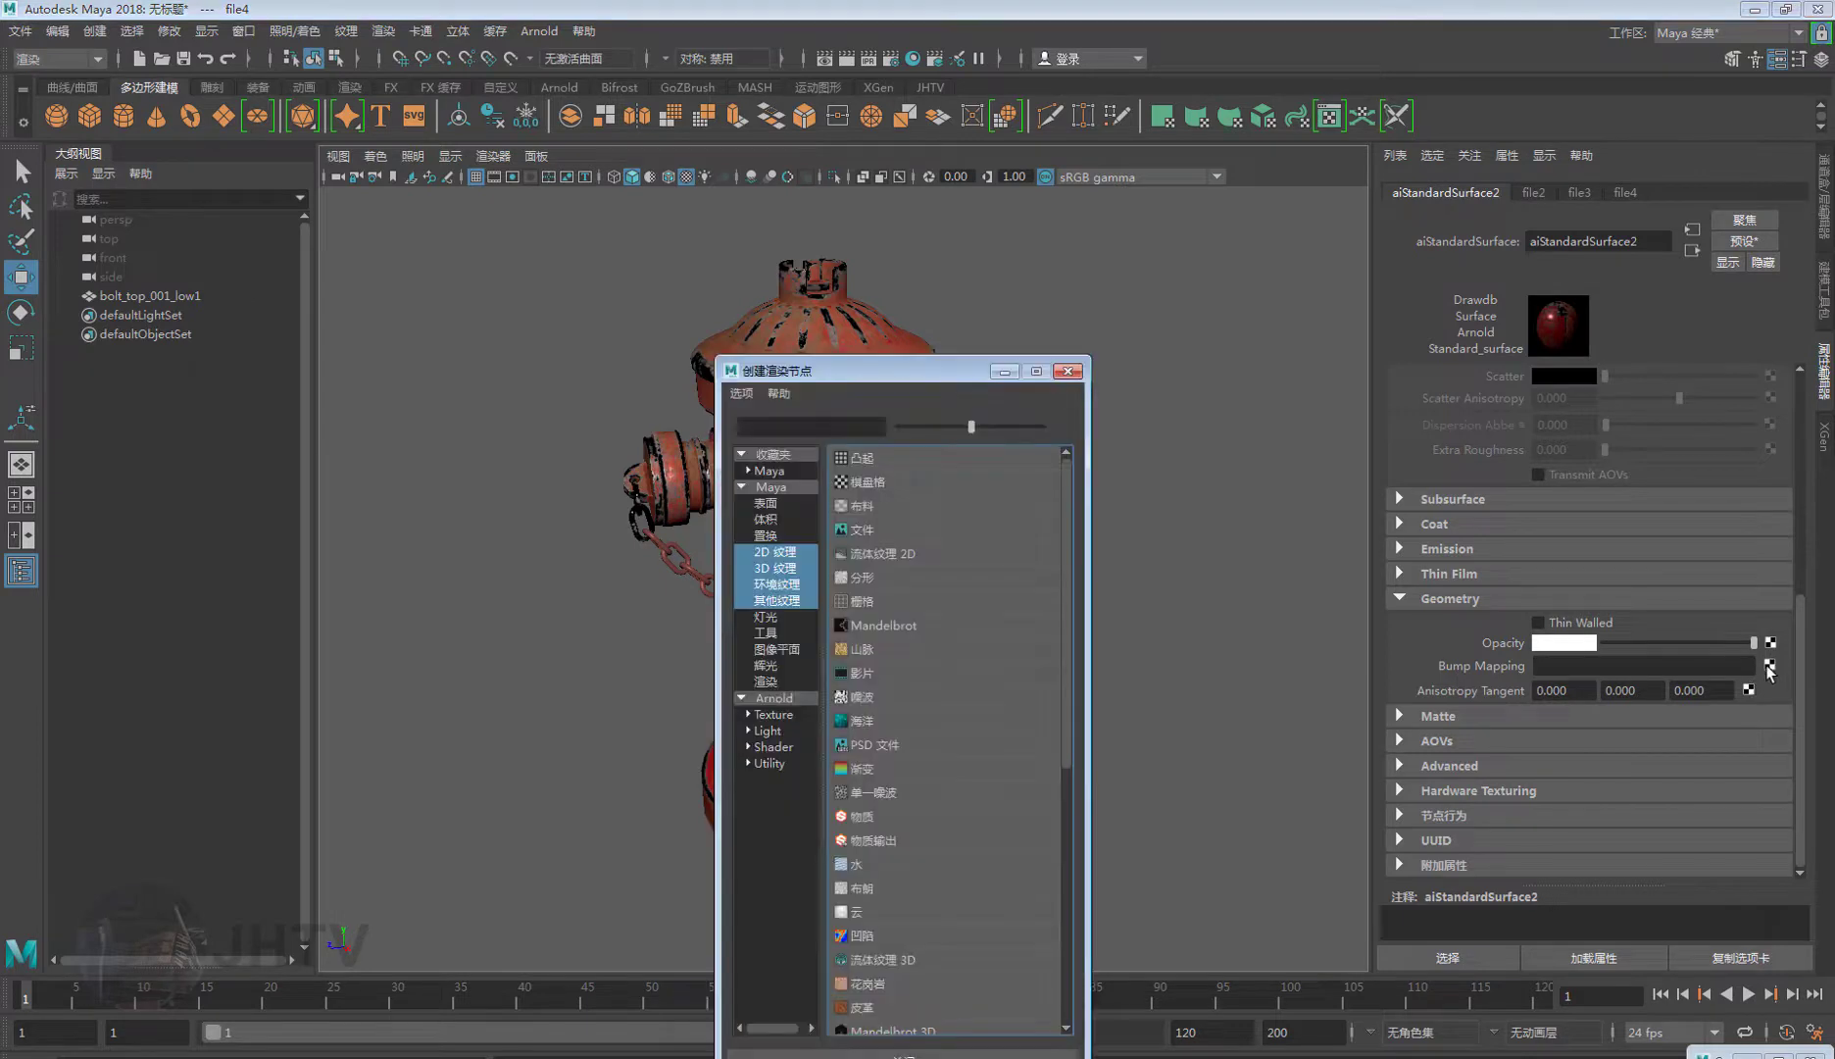
pyautogui.click(863, 530)
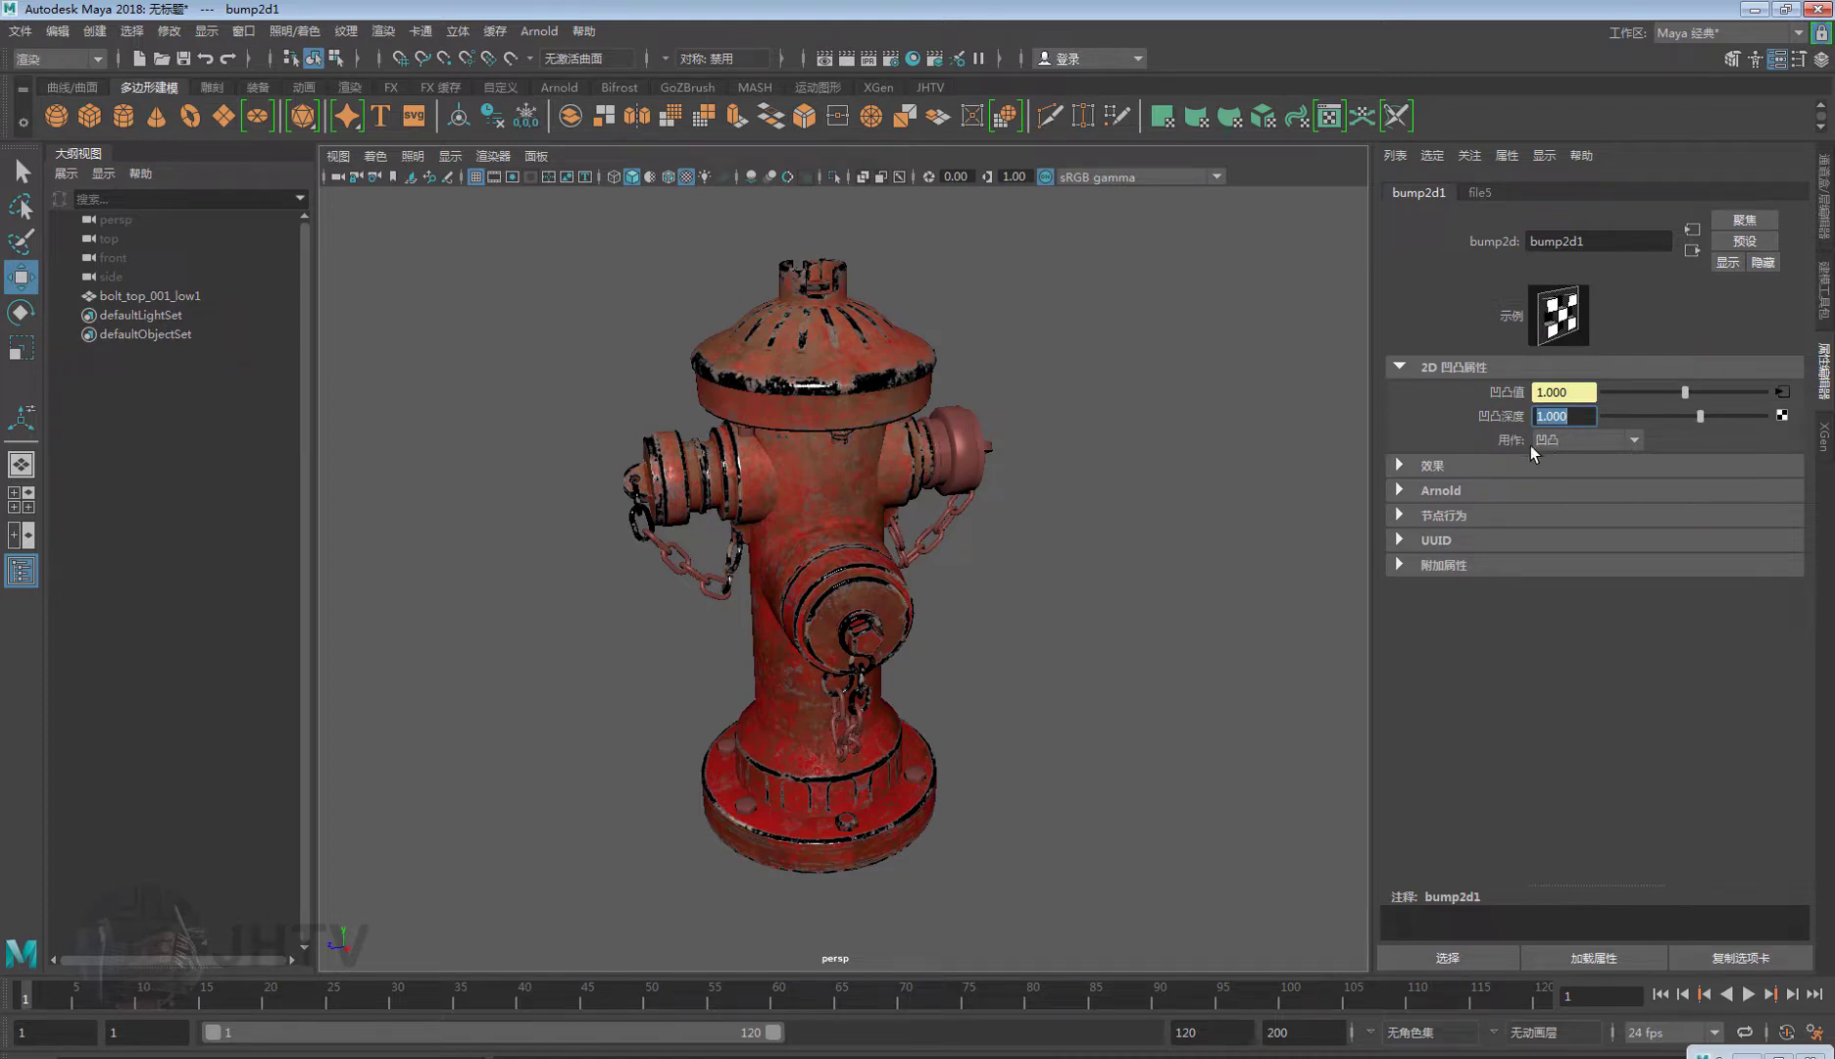
pyautogui.click(1634, 440)
pyautogui.click(1422, 469)
pyautogui.click(1431, 492)
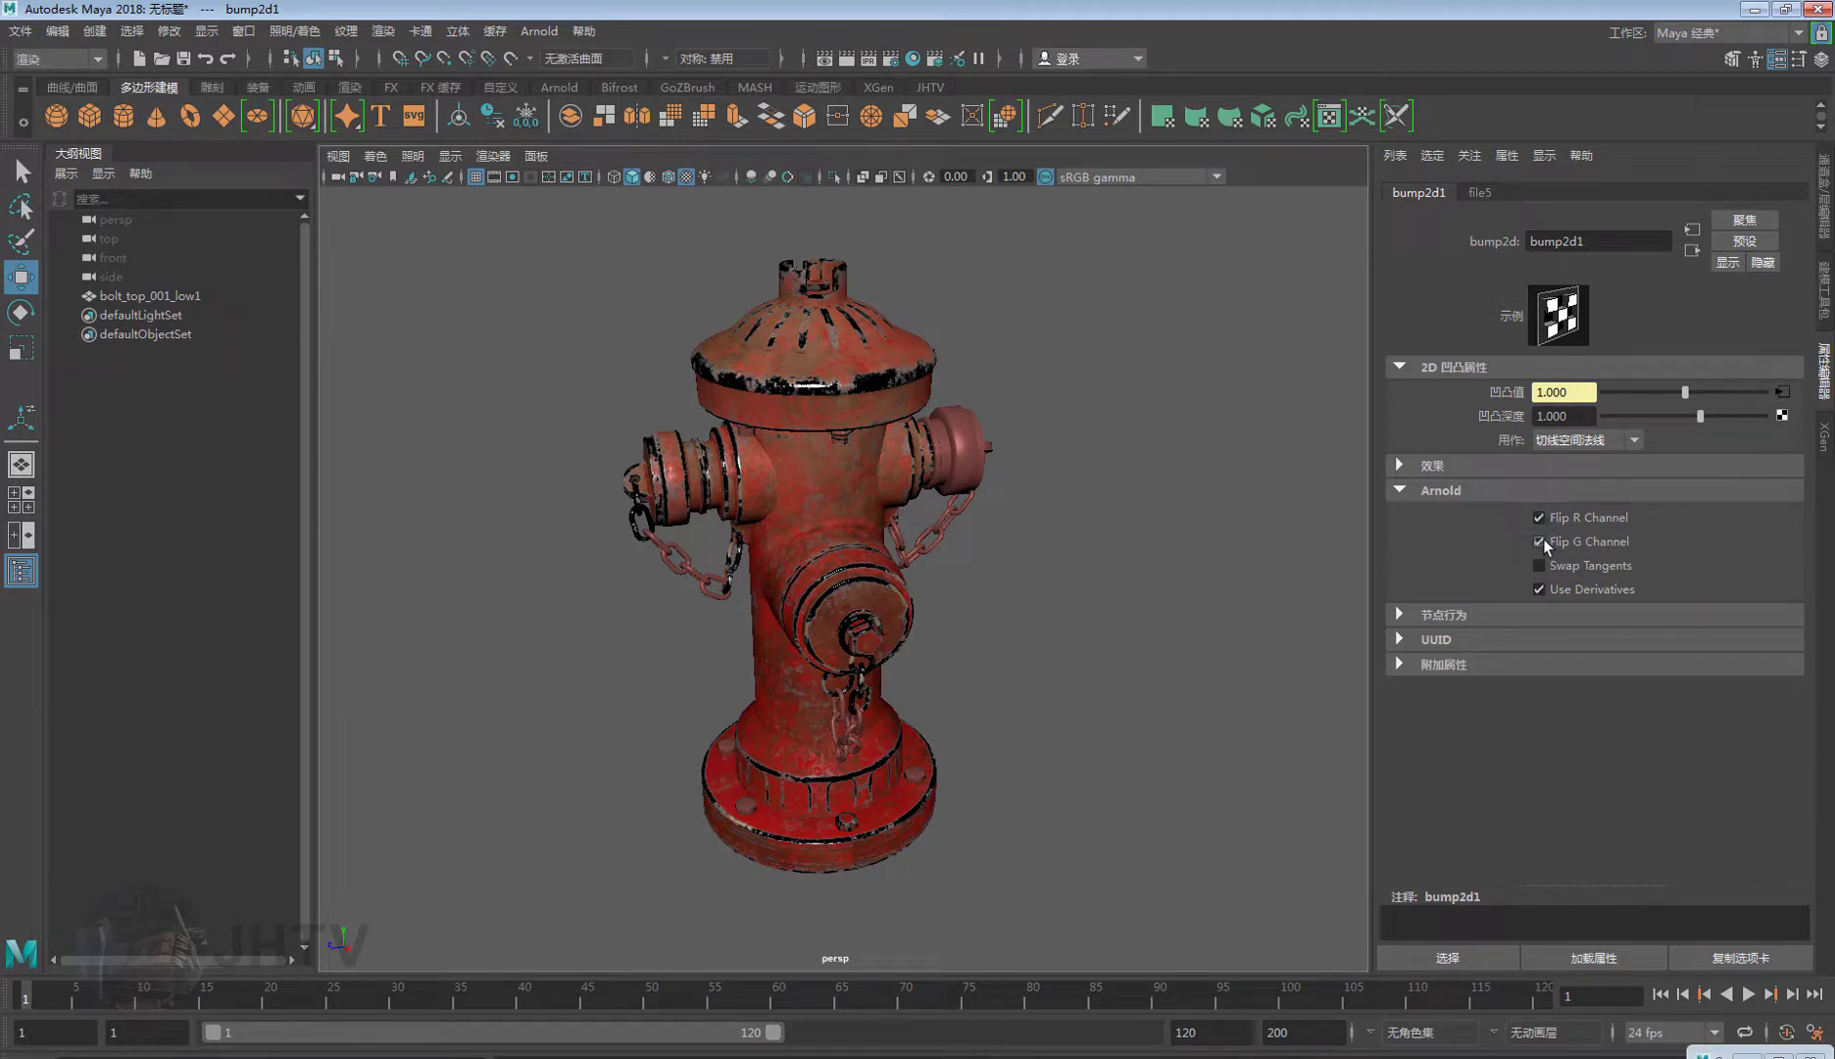
# Load fire_hydrant_low_fire_hydrant_Normal.png into the bump's file5 texture.
pyautogui.click(1783, 392)
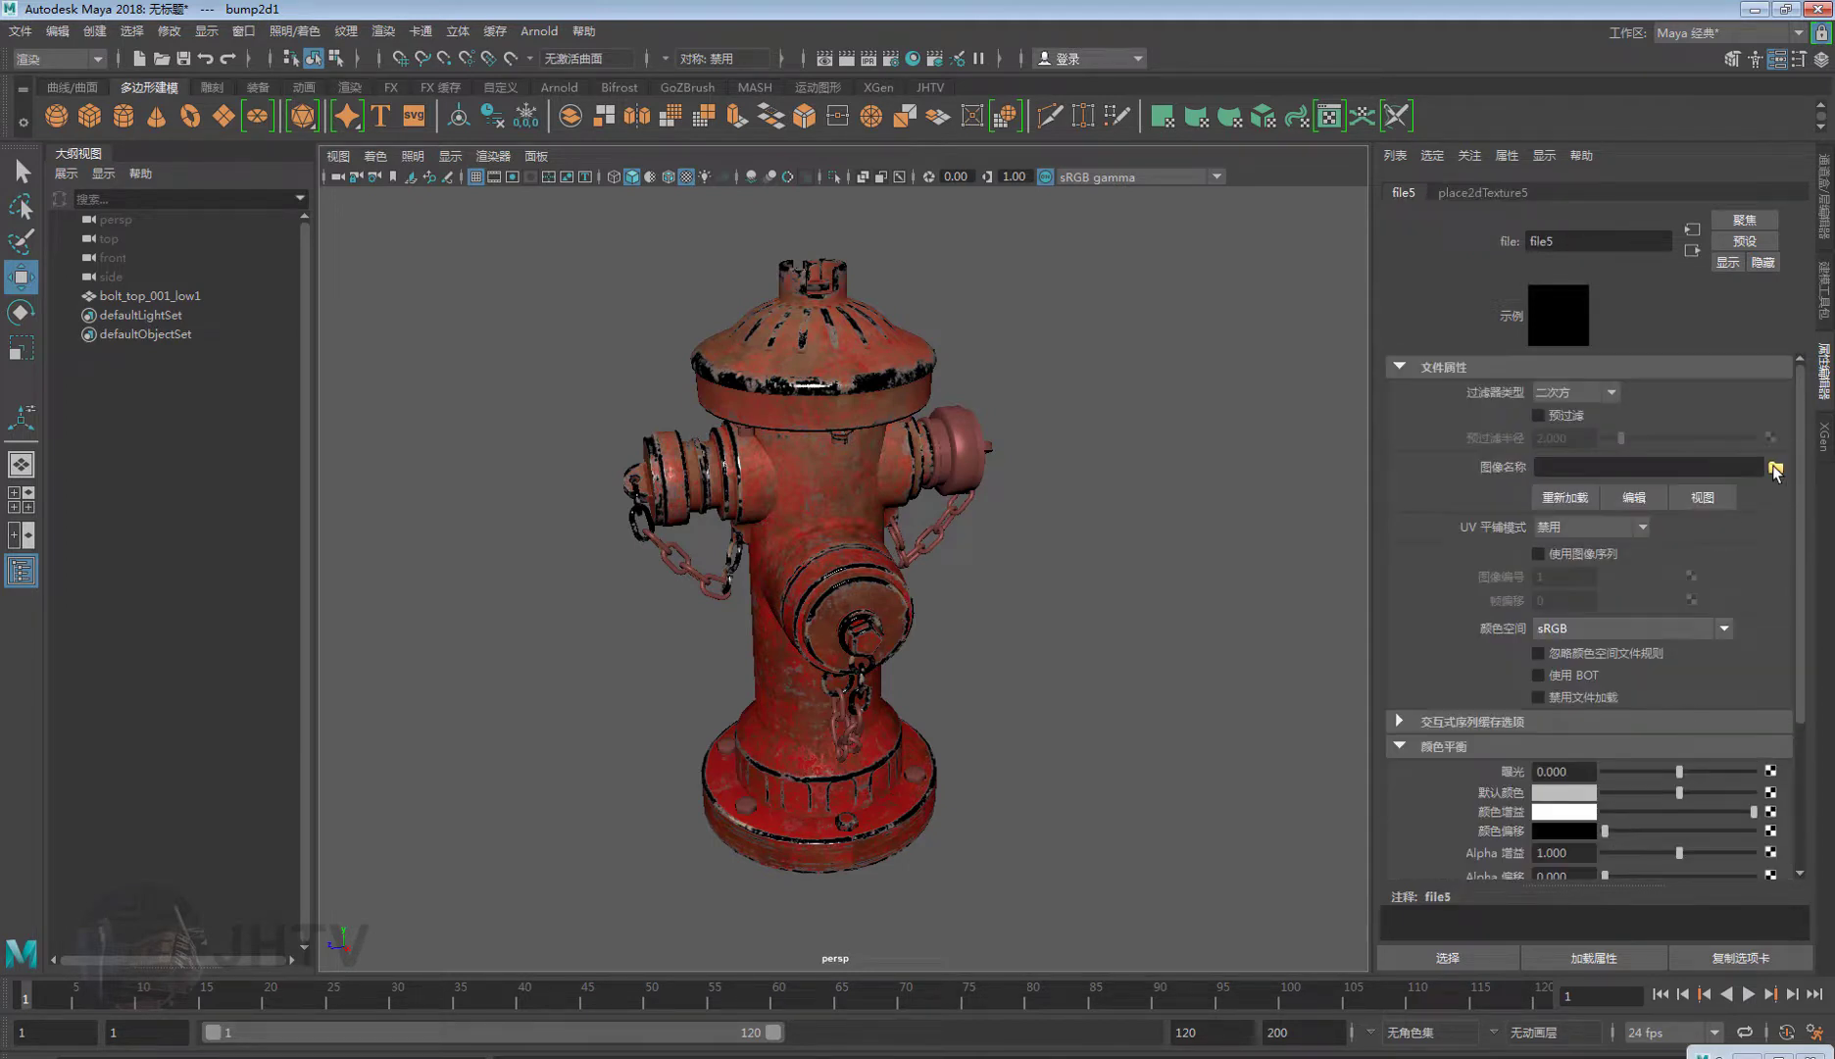
pyautogui.click(1775, 468)
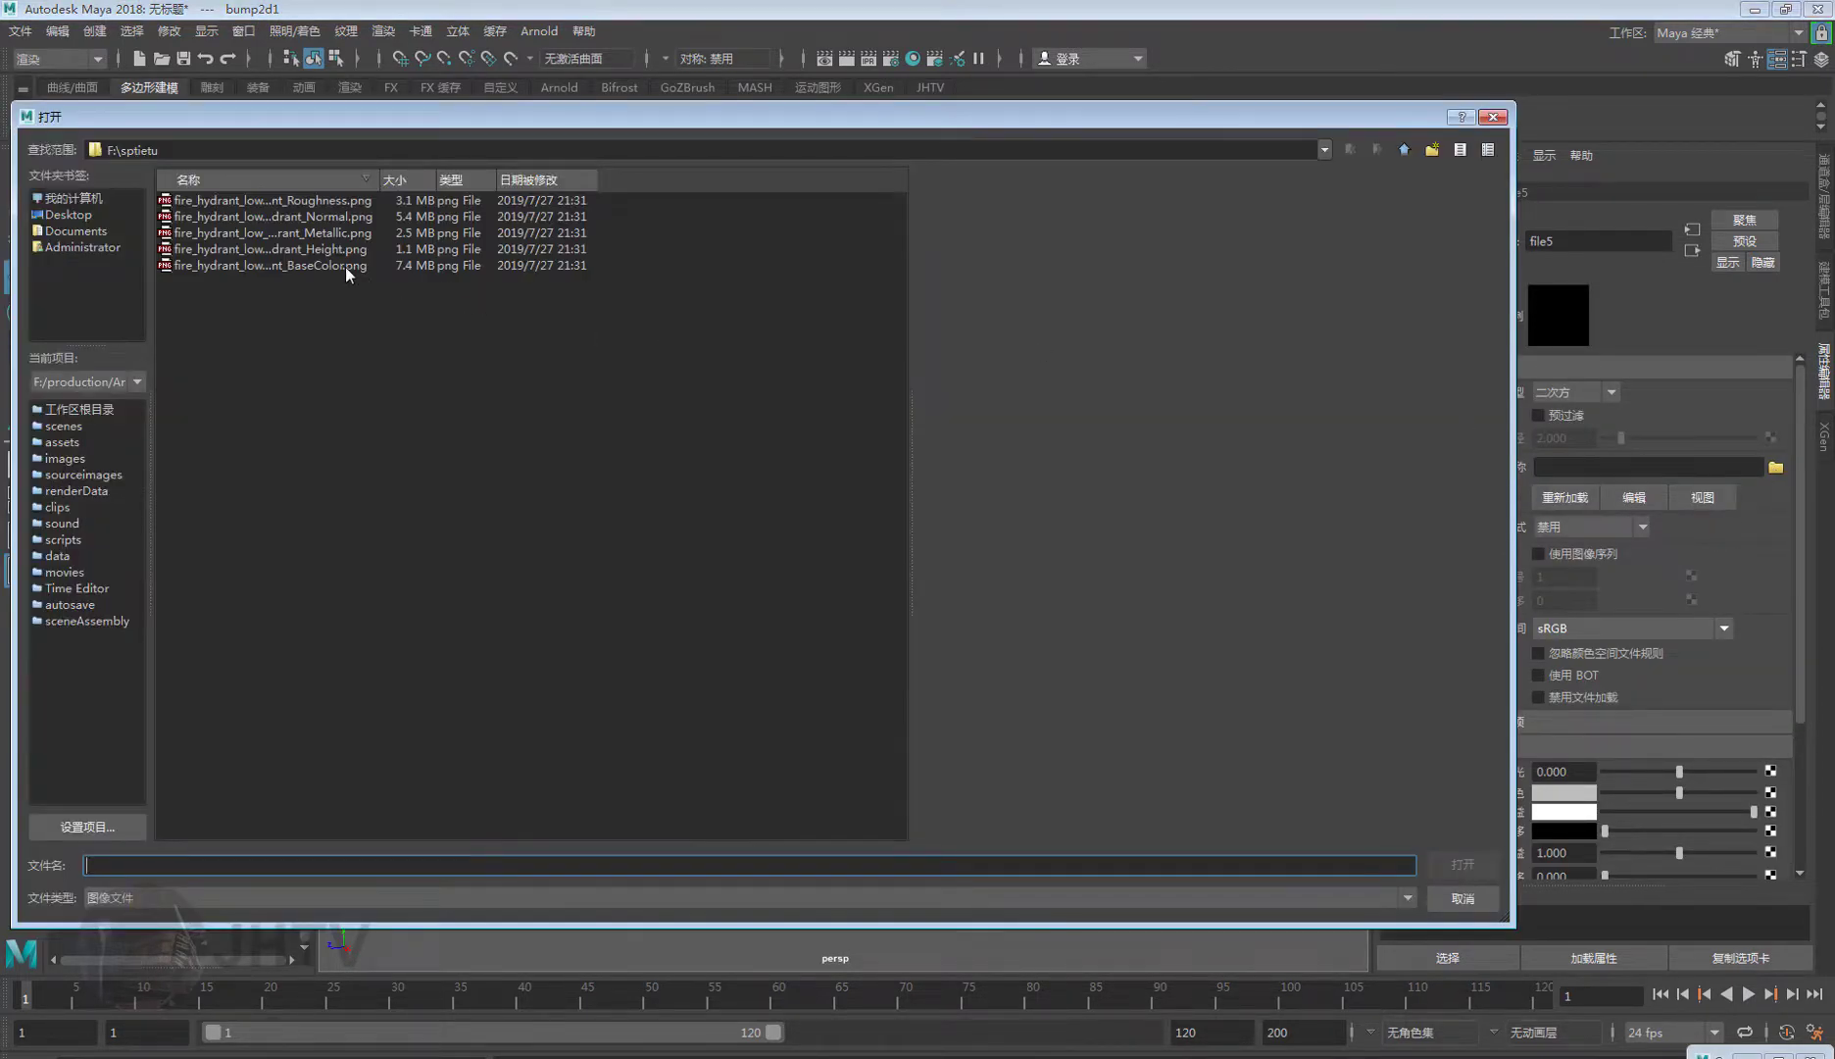
pyautogui.click(331, 216)
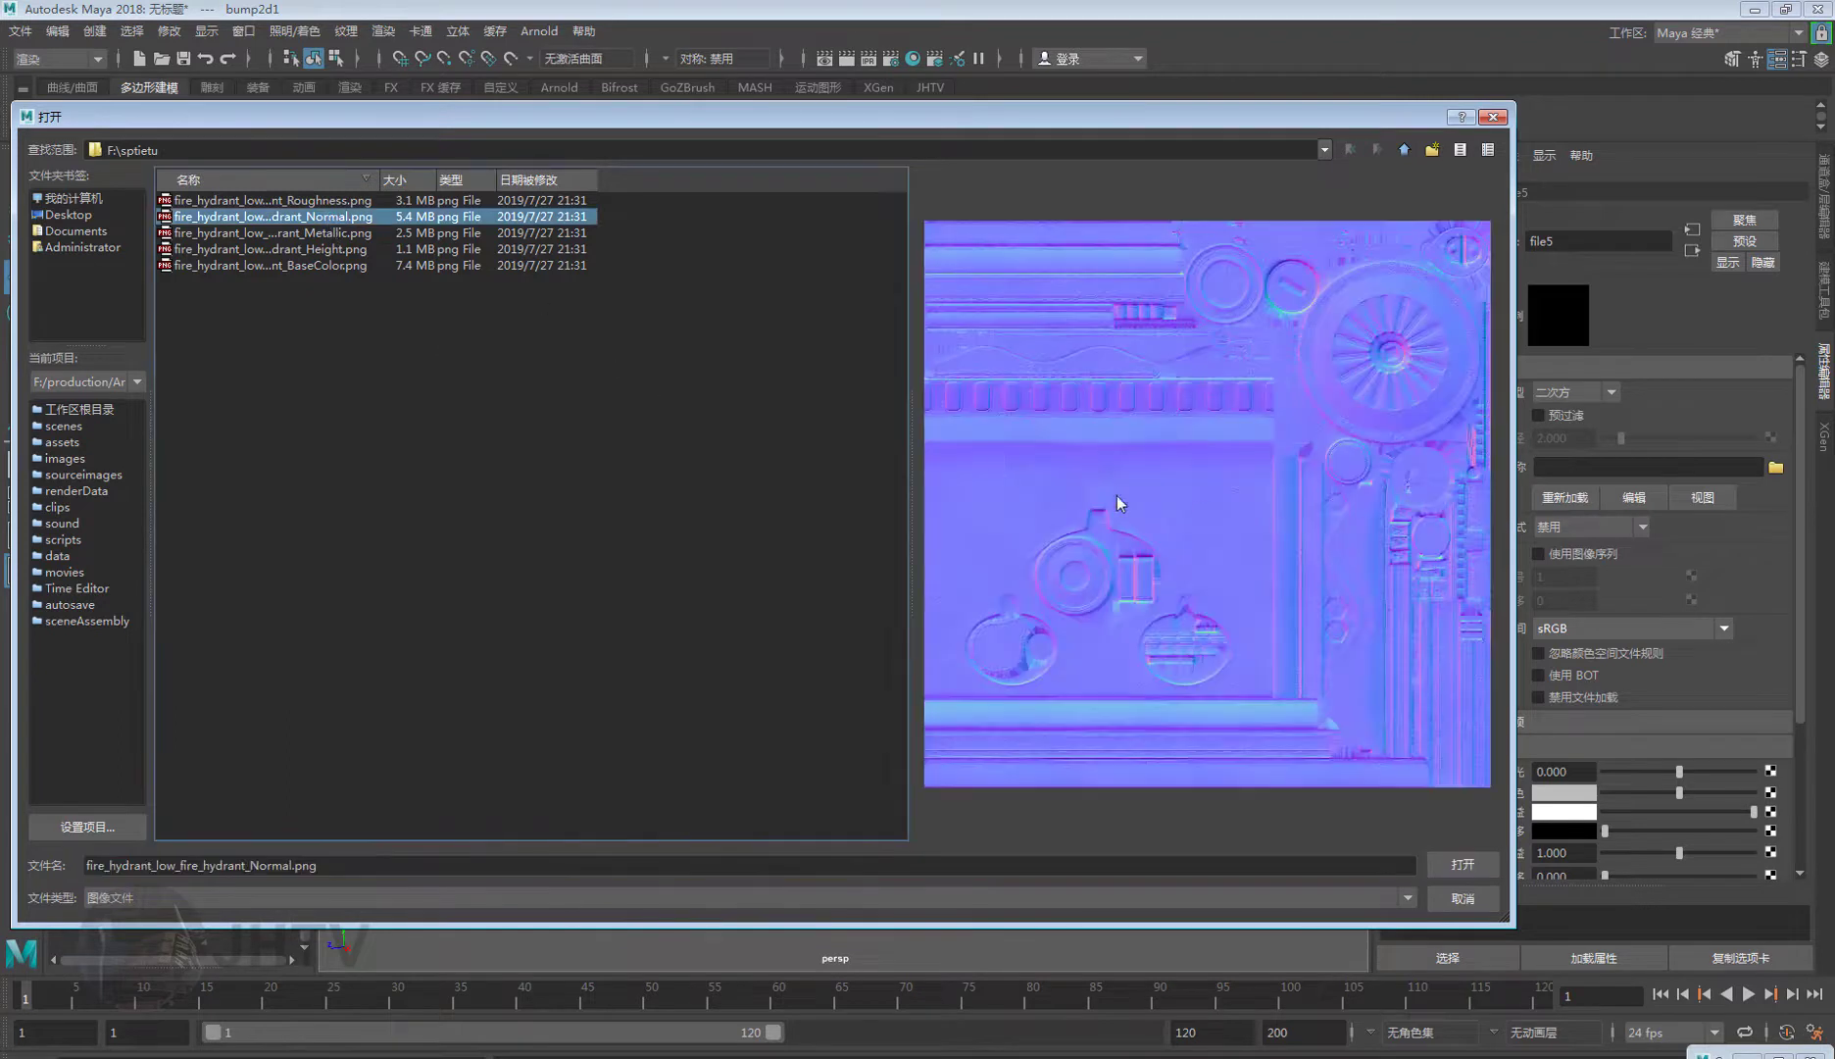
pyautogui.click(1463, 864)
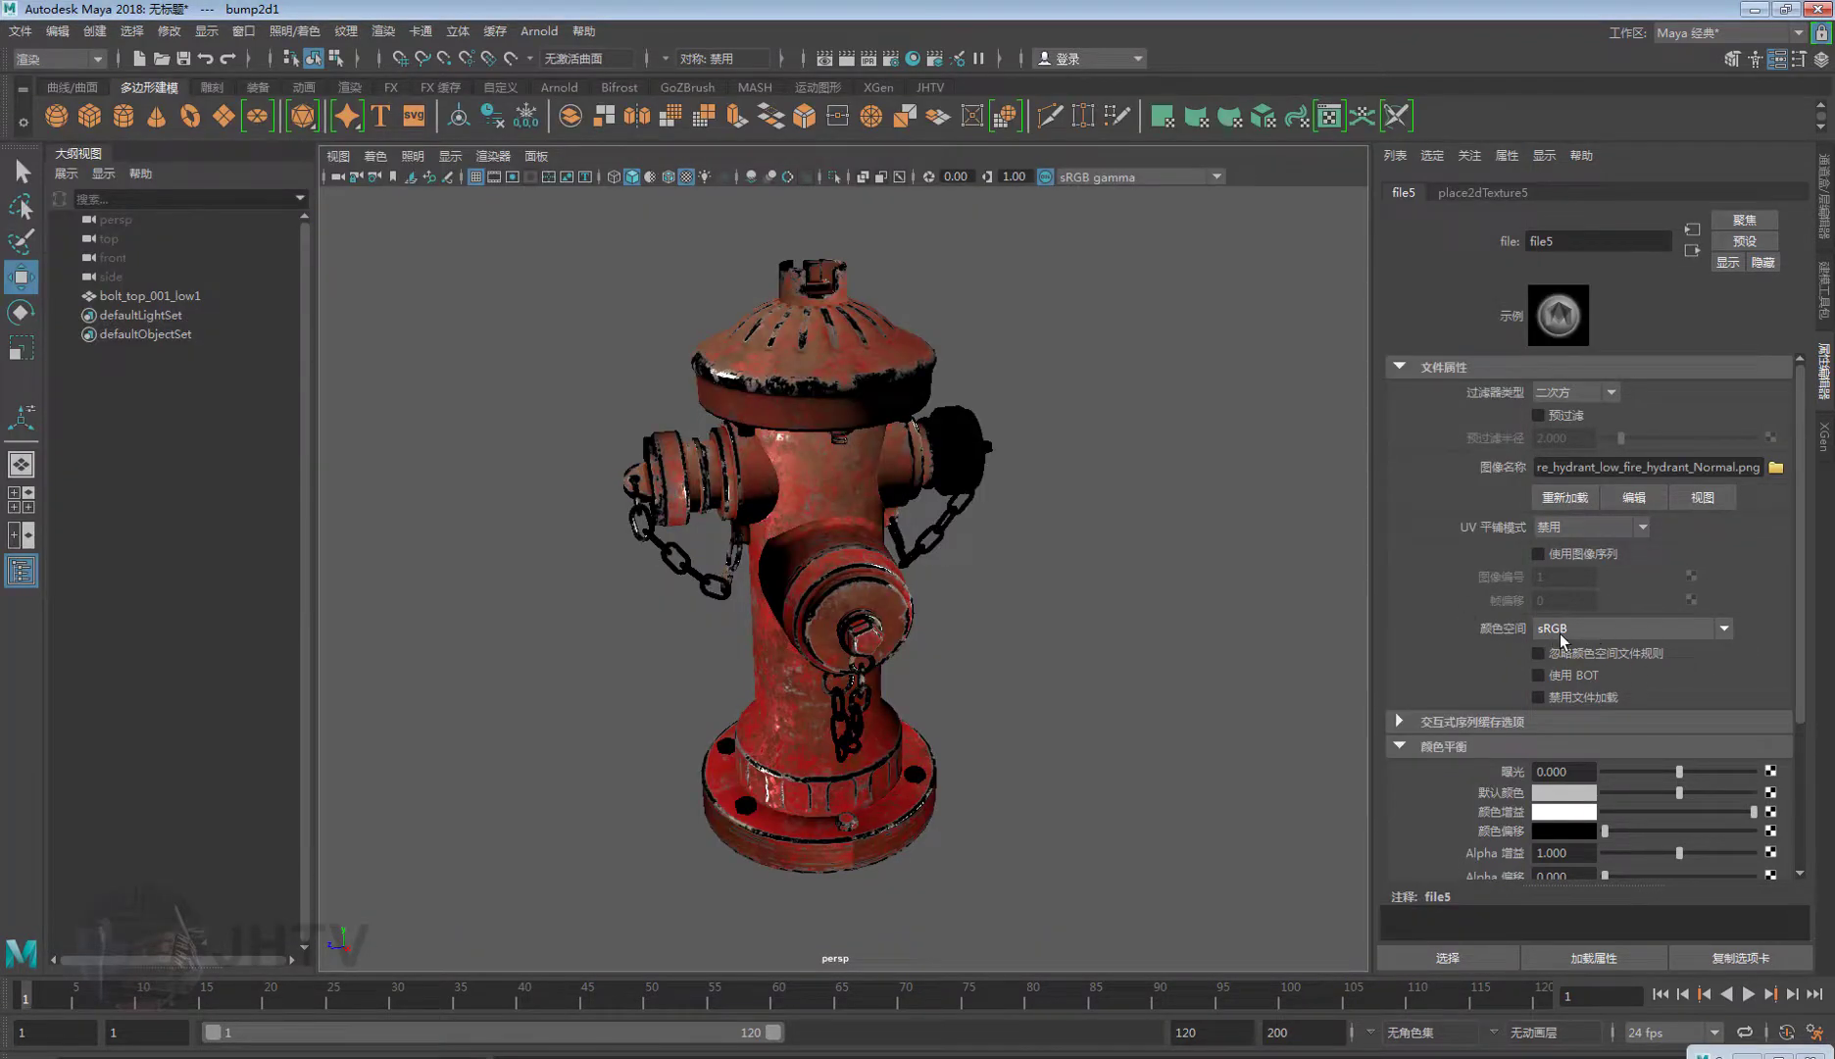
# Set file5's colour space to Raw and return to the bump2d1 settings.
pyautogui.click(1722, 631)
pyautogui.scroll(-3, 1617, 745)
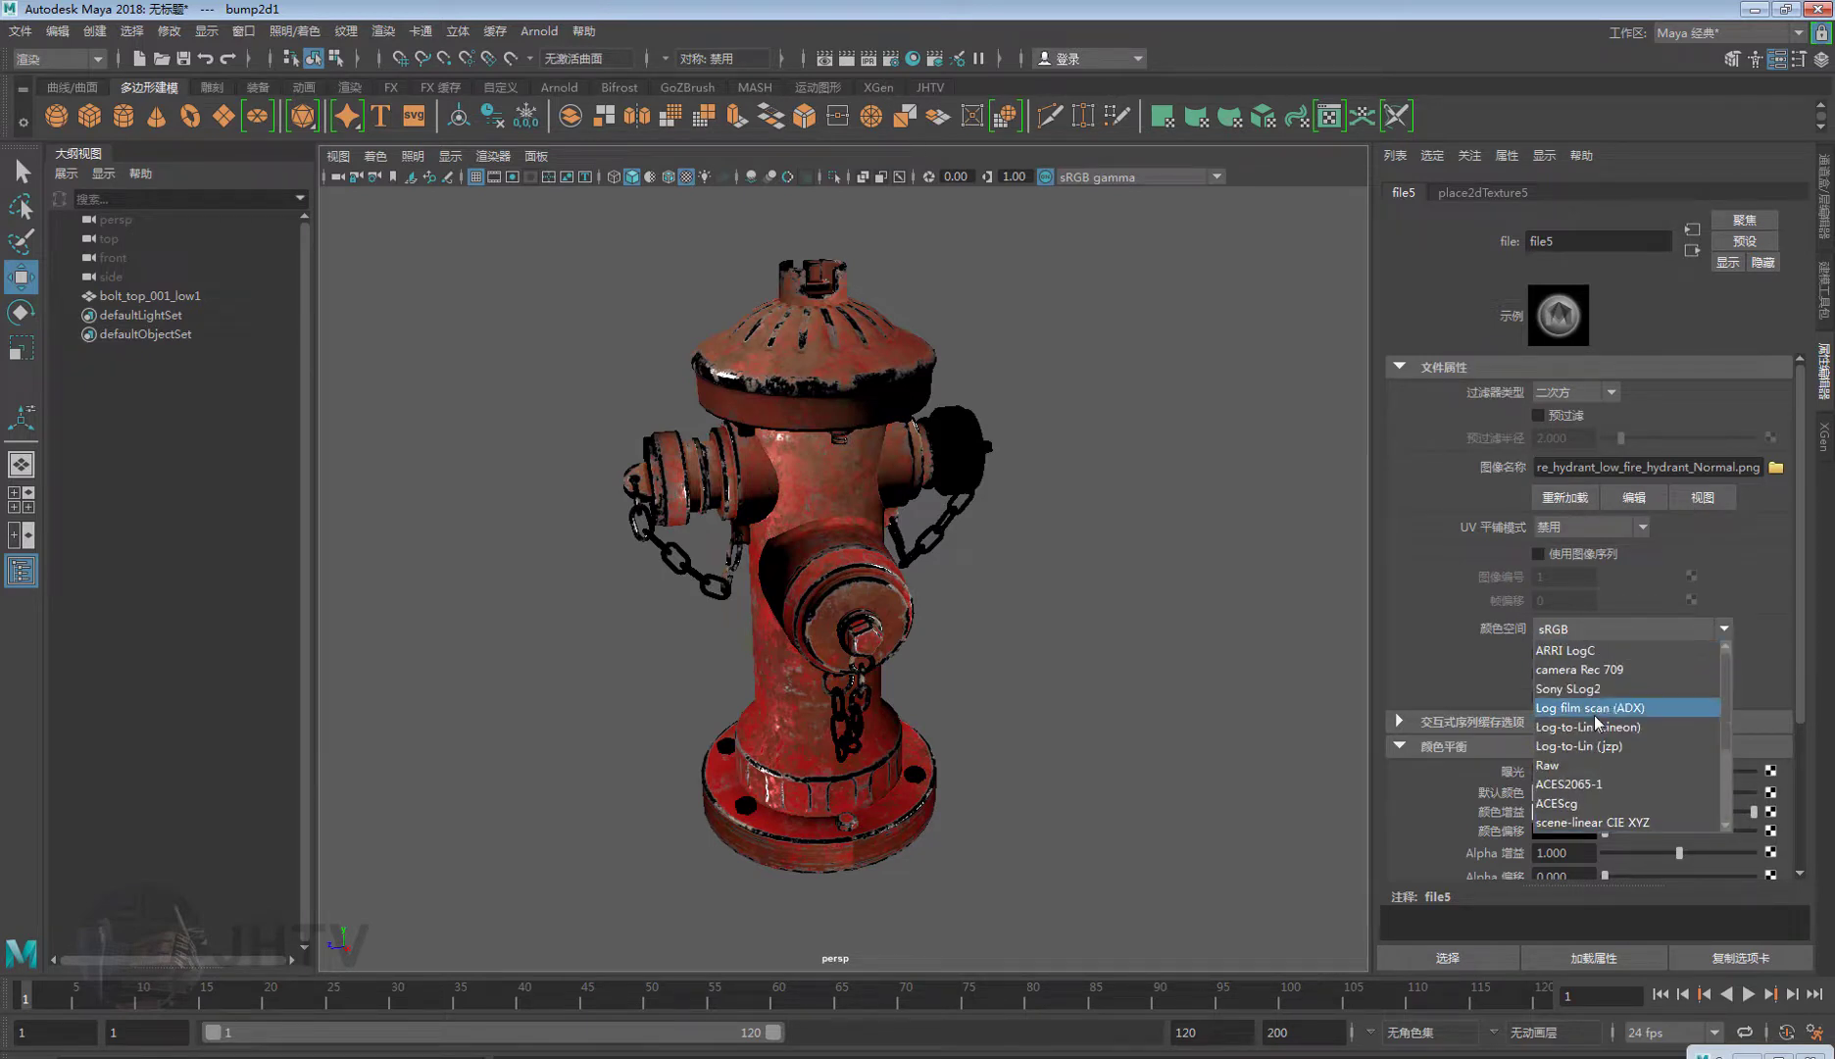
pyautogui.click(1586, 767)
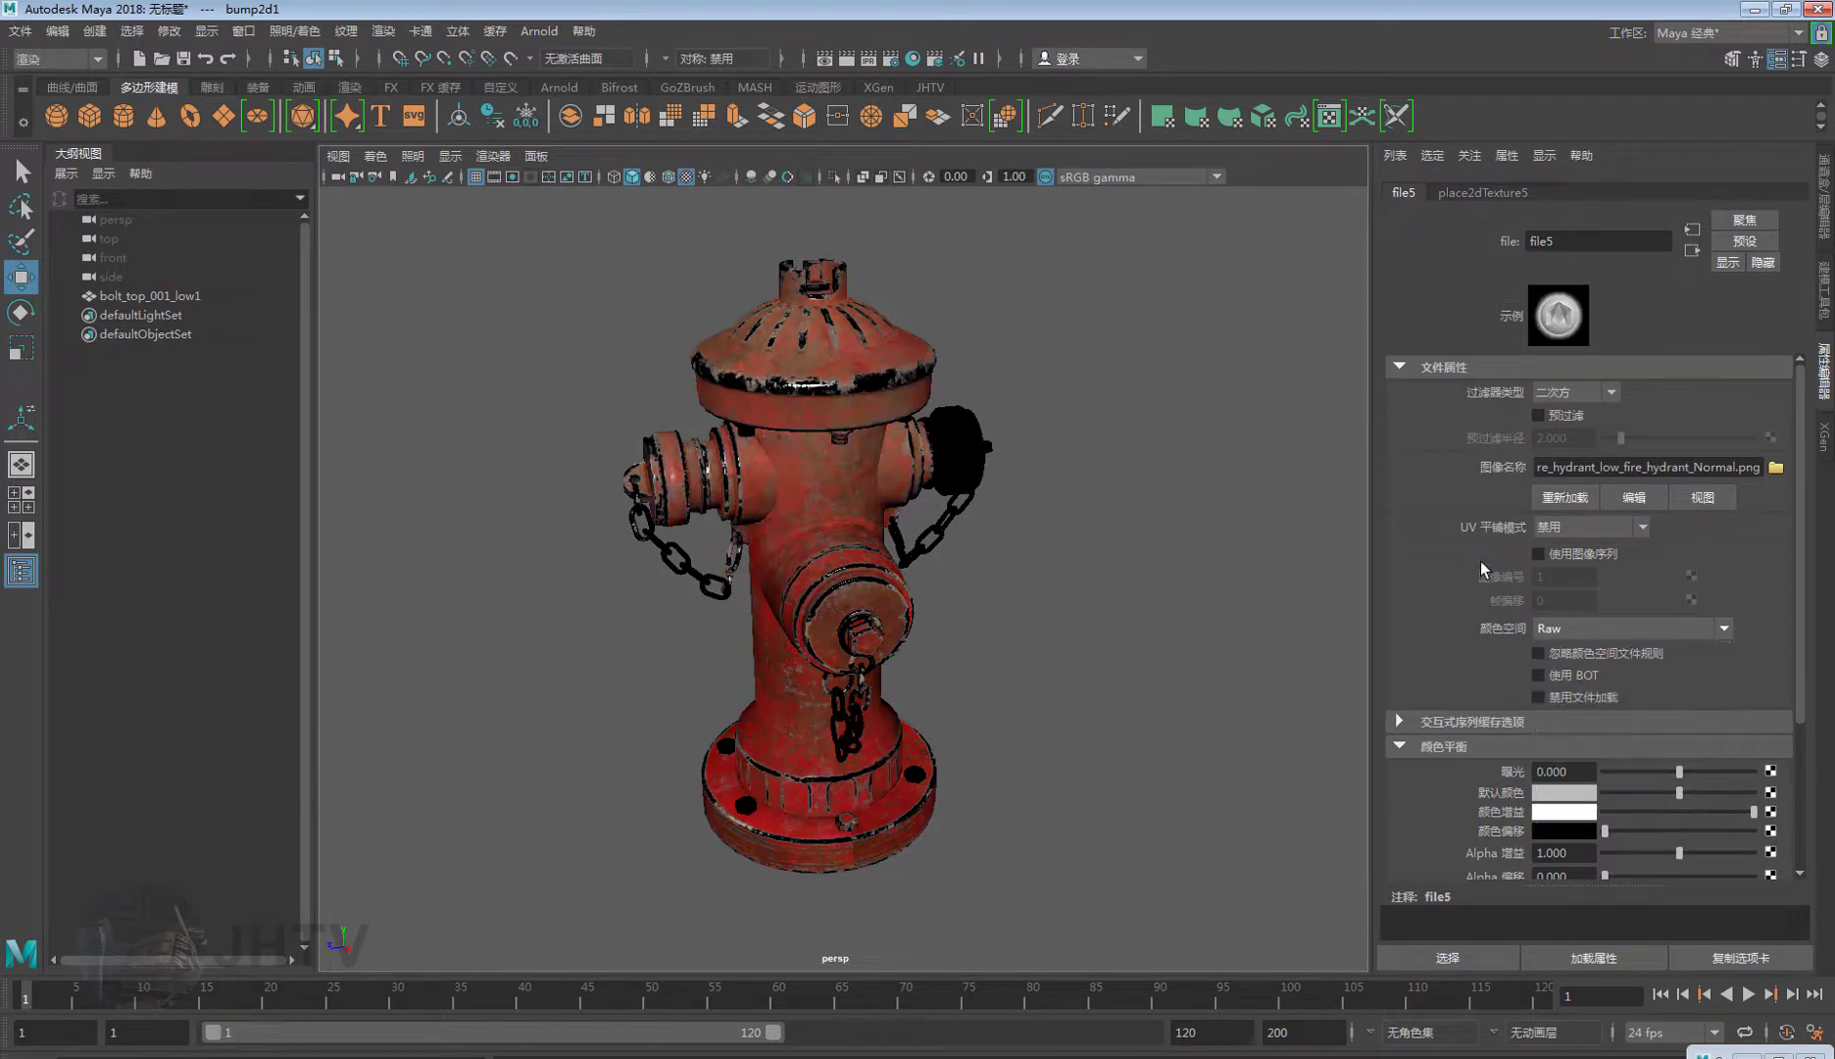
pyautogui.scroll(-3, 1707, 704)
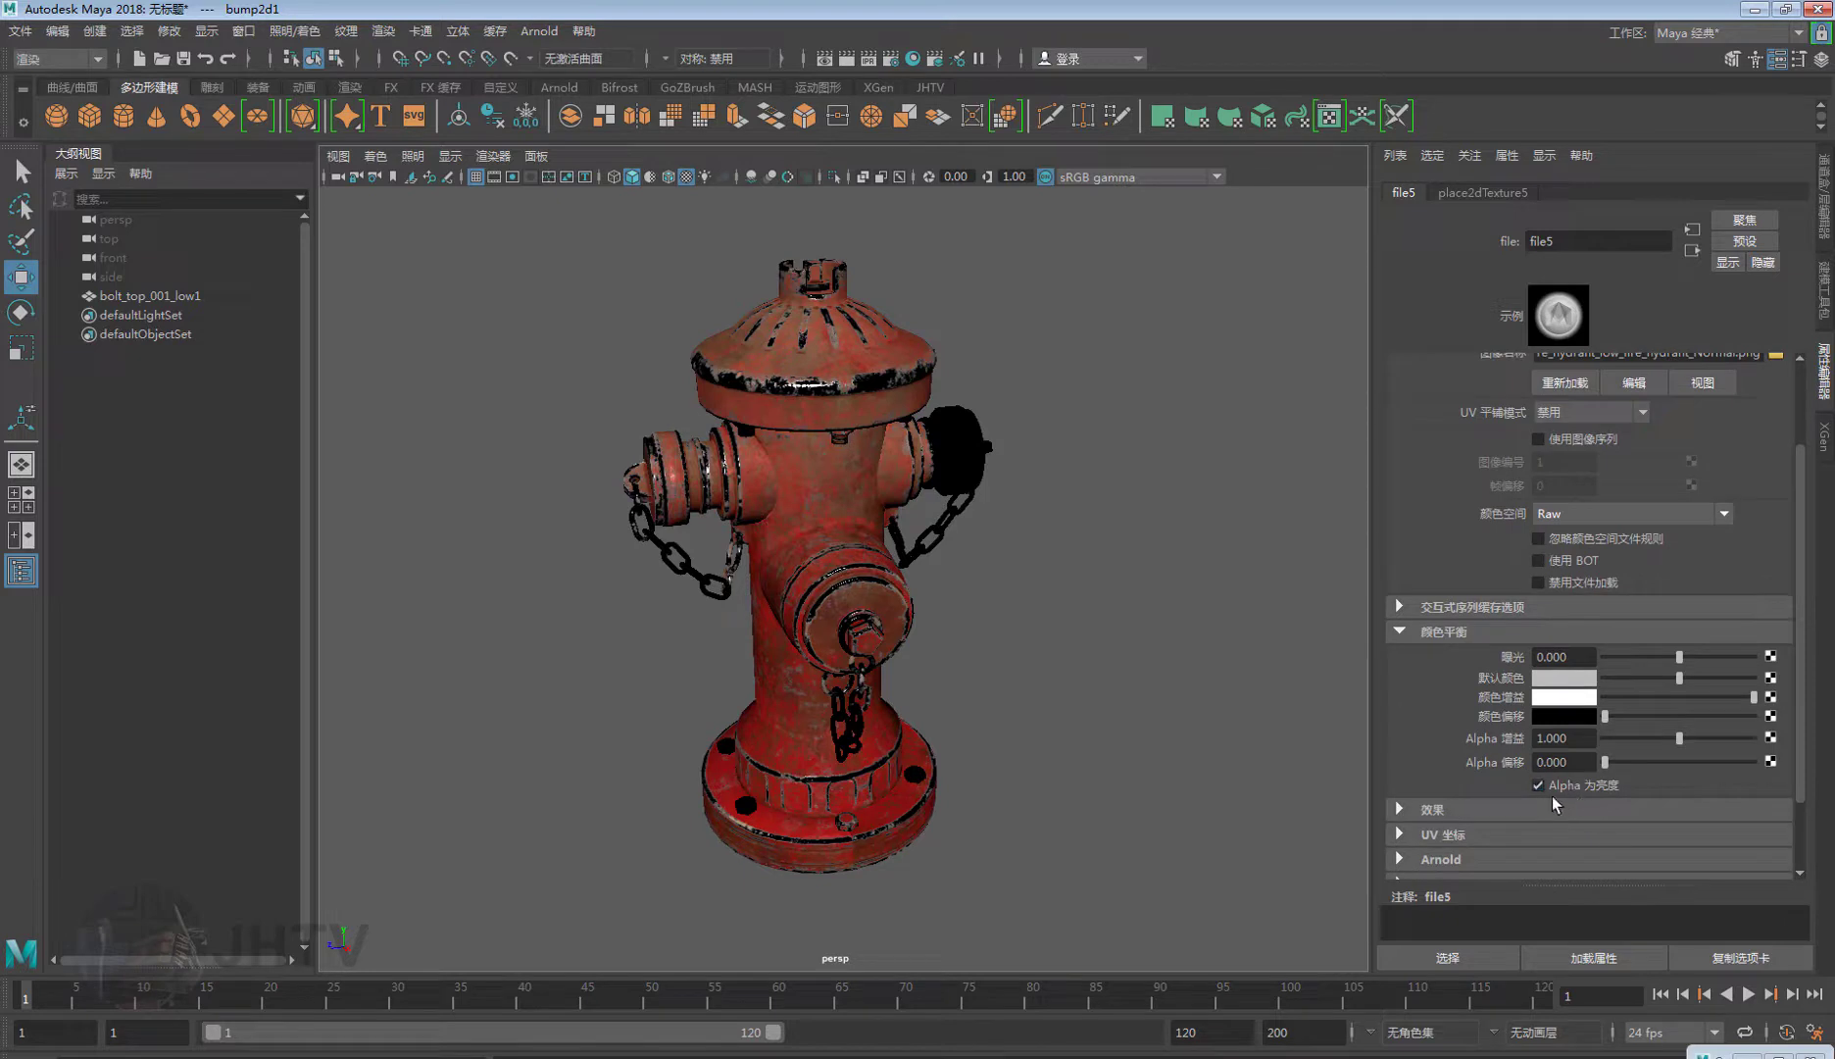
pyautogui.click(1583, 605)
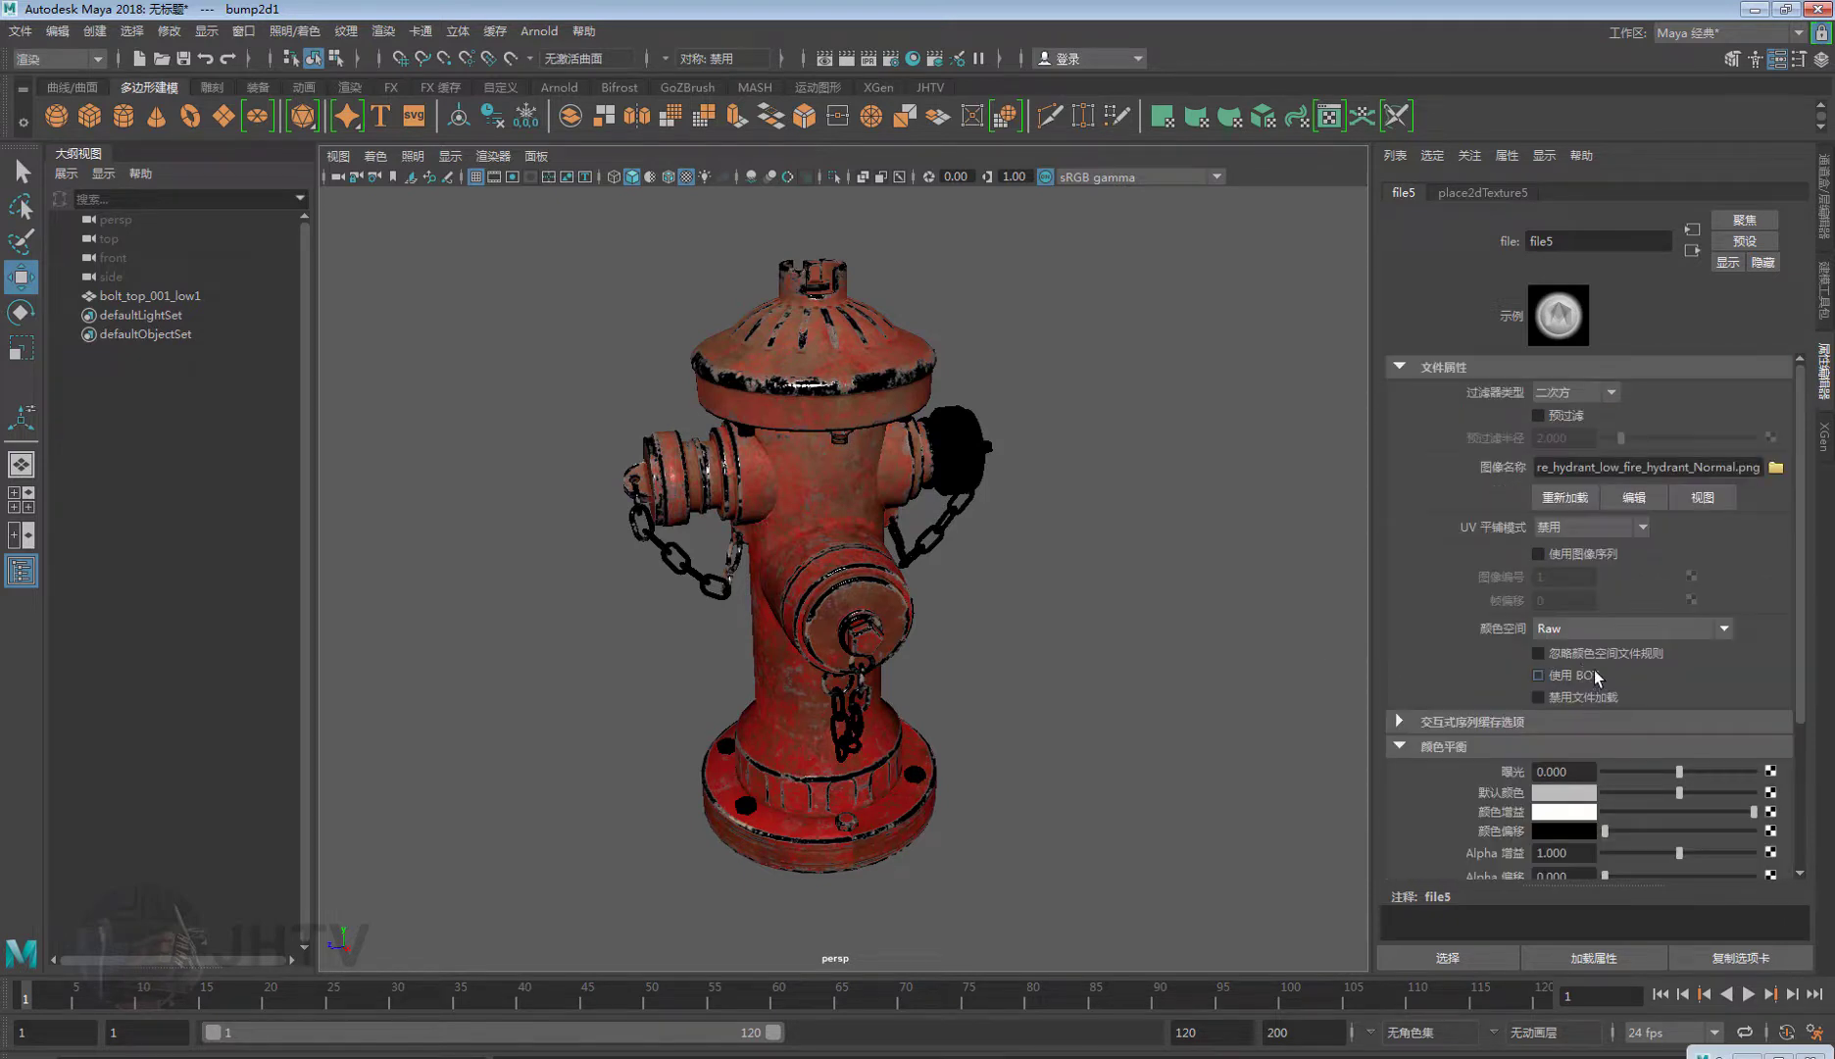
pyautogui.click(1692, 250)
pyautogui.moveTo(1045, 607)
pyautogui.keyDown('alt'); pyautogui.mouseDown()
pyautogui.moveTo(1004, 603)
pyautogui.moveTo(1024, 622)
pyautogui.moveTo(1011, 639)
pyautogui.moveTo(1062, 618)
pyautogui.mouseUp(); pyautogui.keyUp('alt')
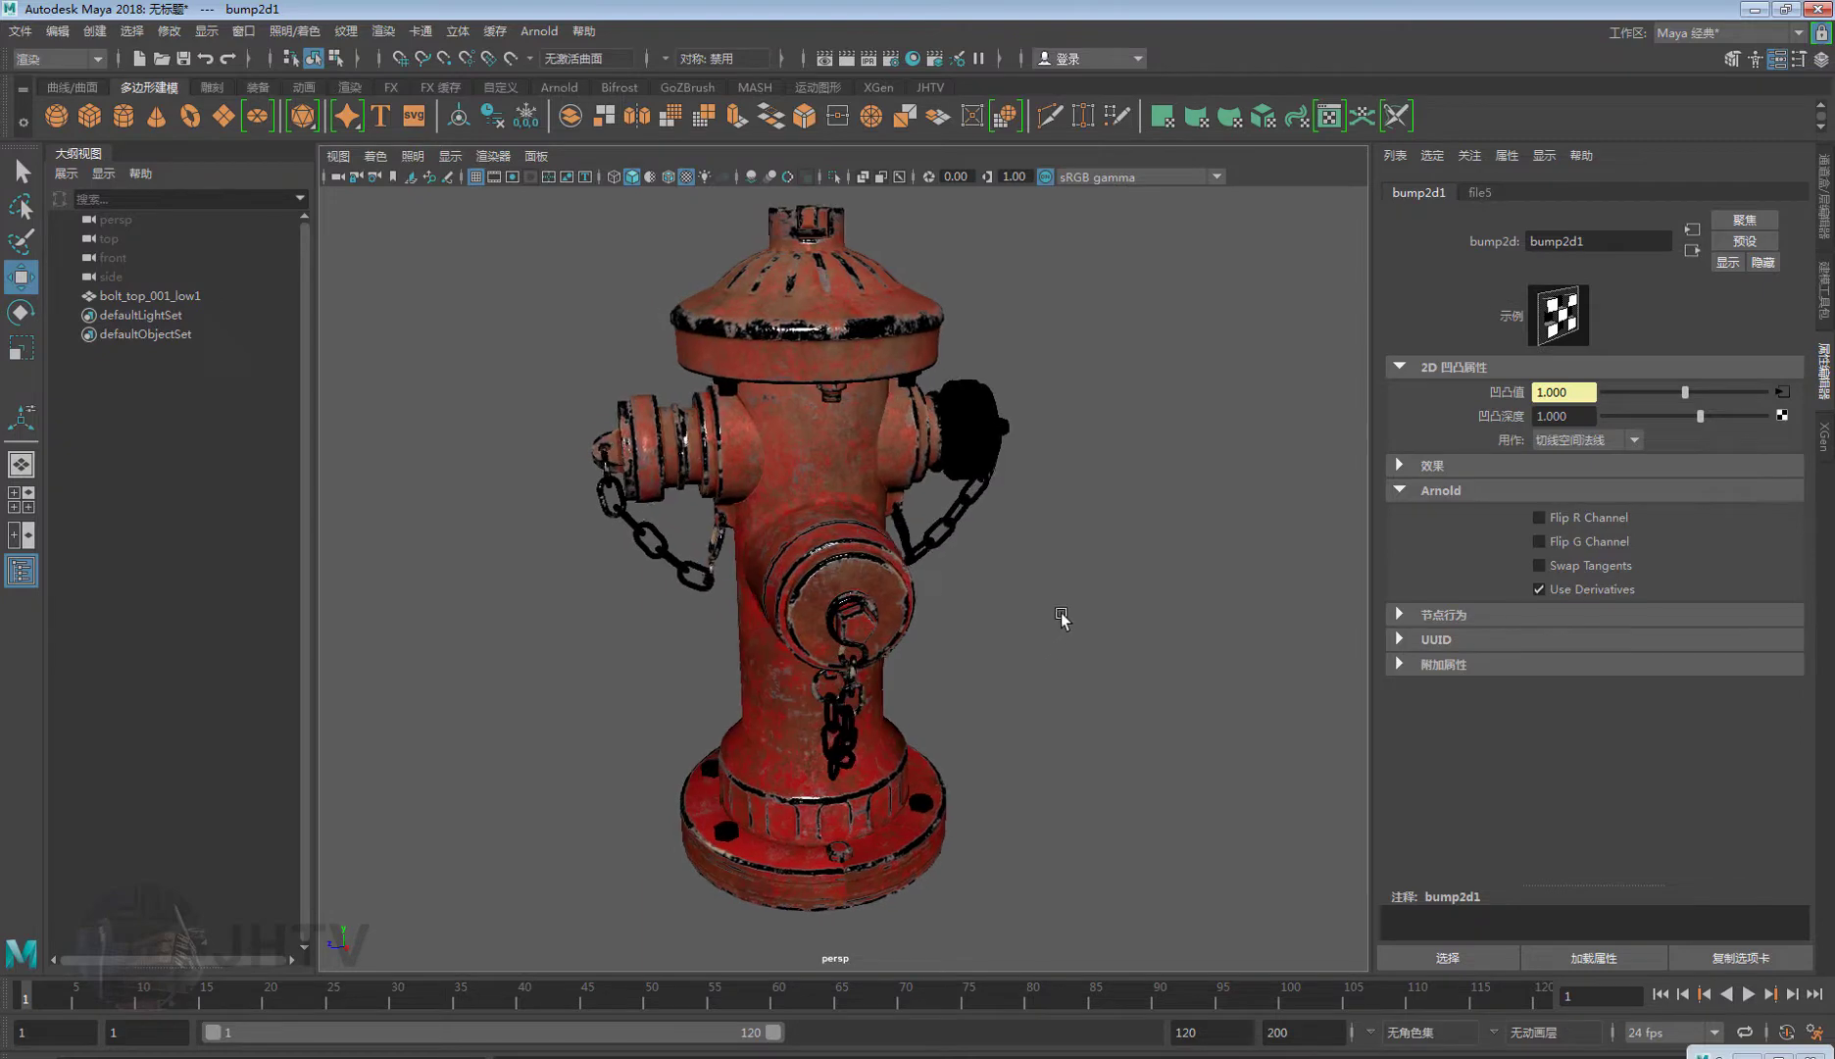
pyautogui.click(767, 338)
pyautogui.click(912, 59)
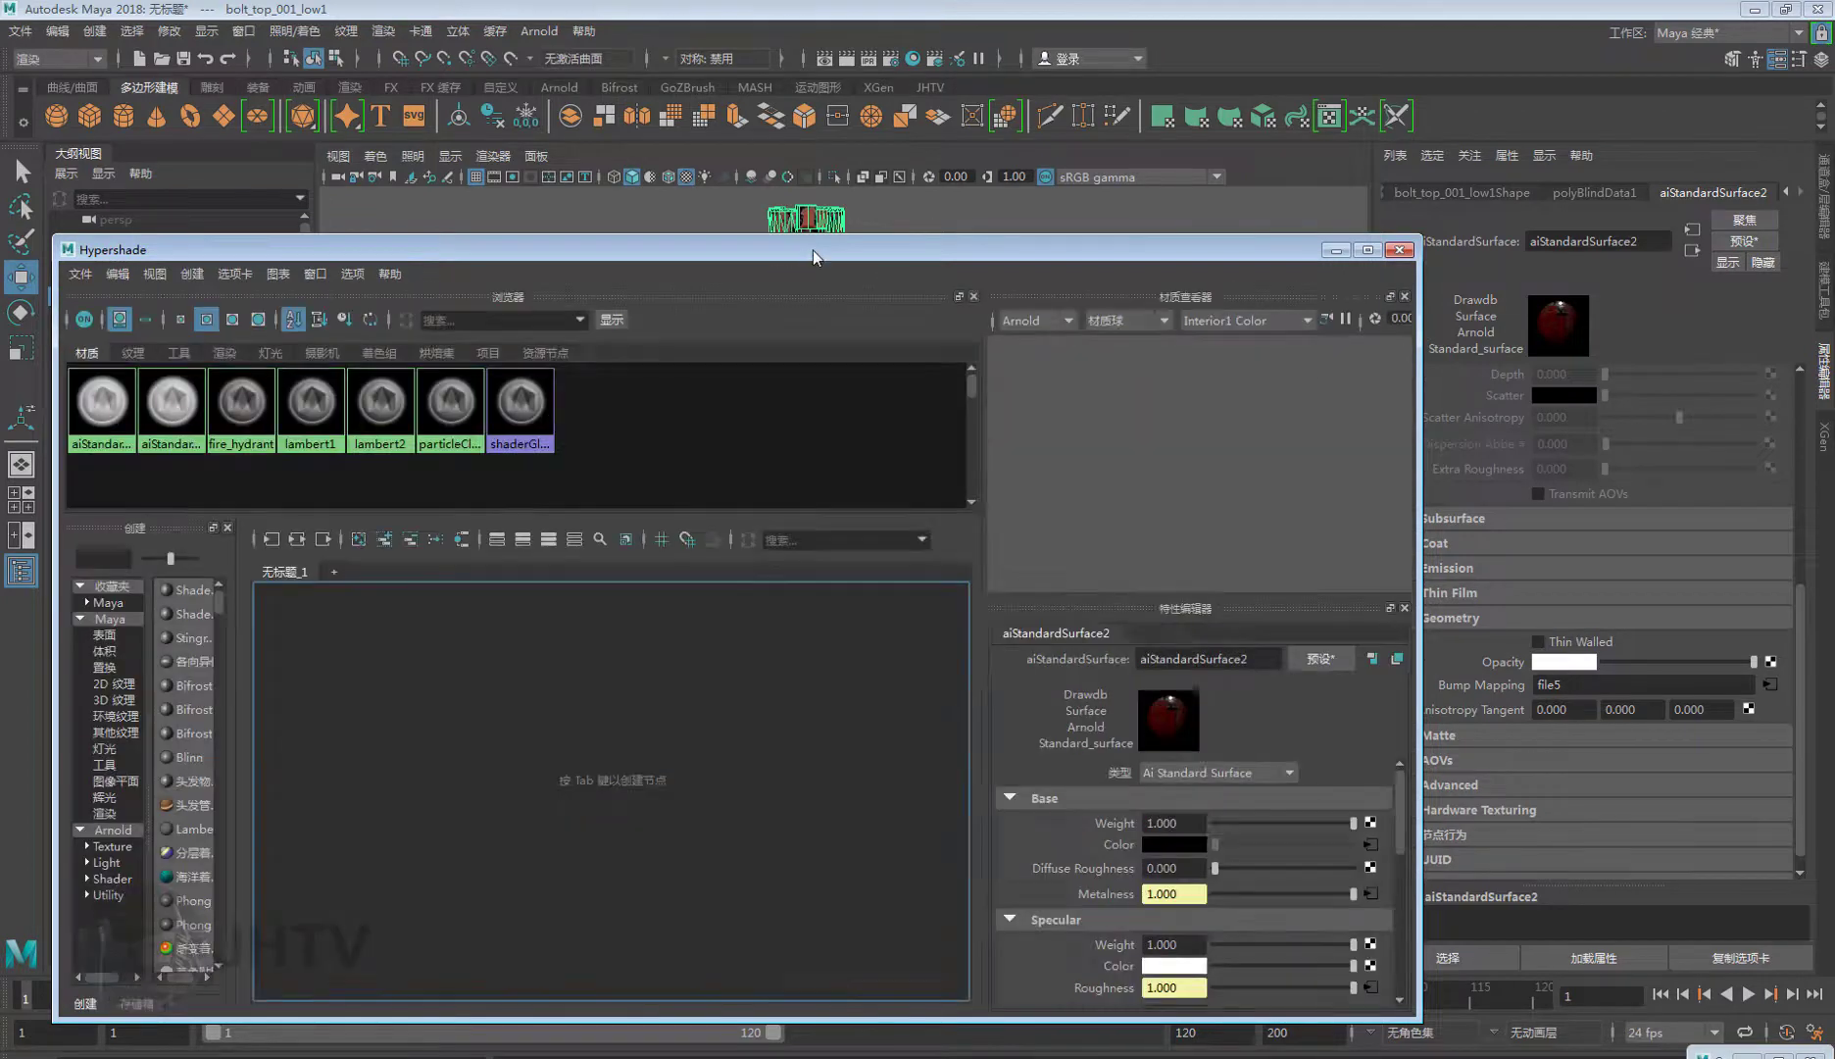
pyautogui.moveTo(813, 249); pyautogui.dragTo(977, 147)
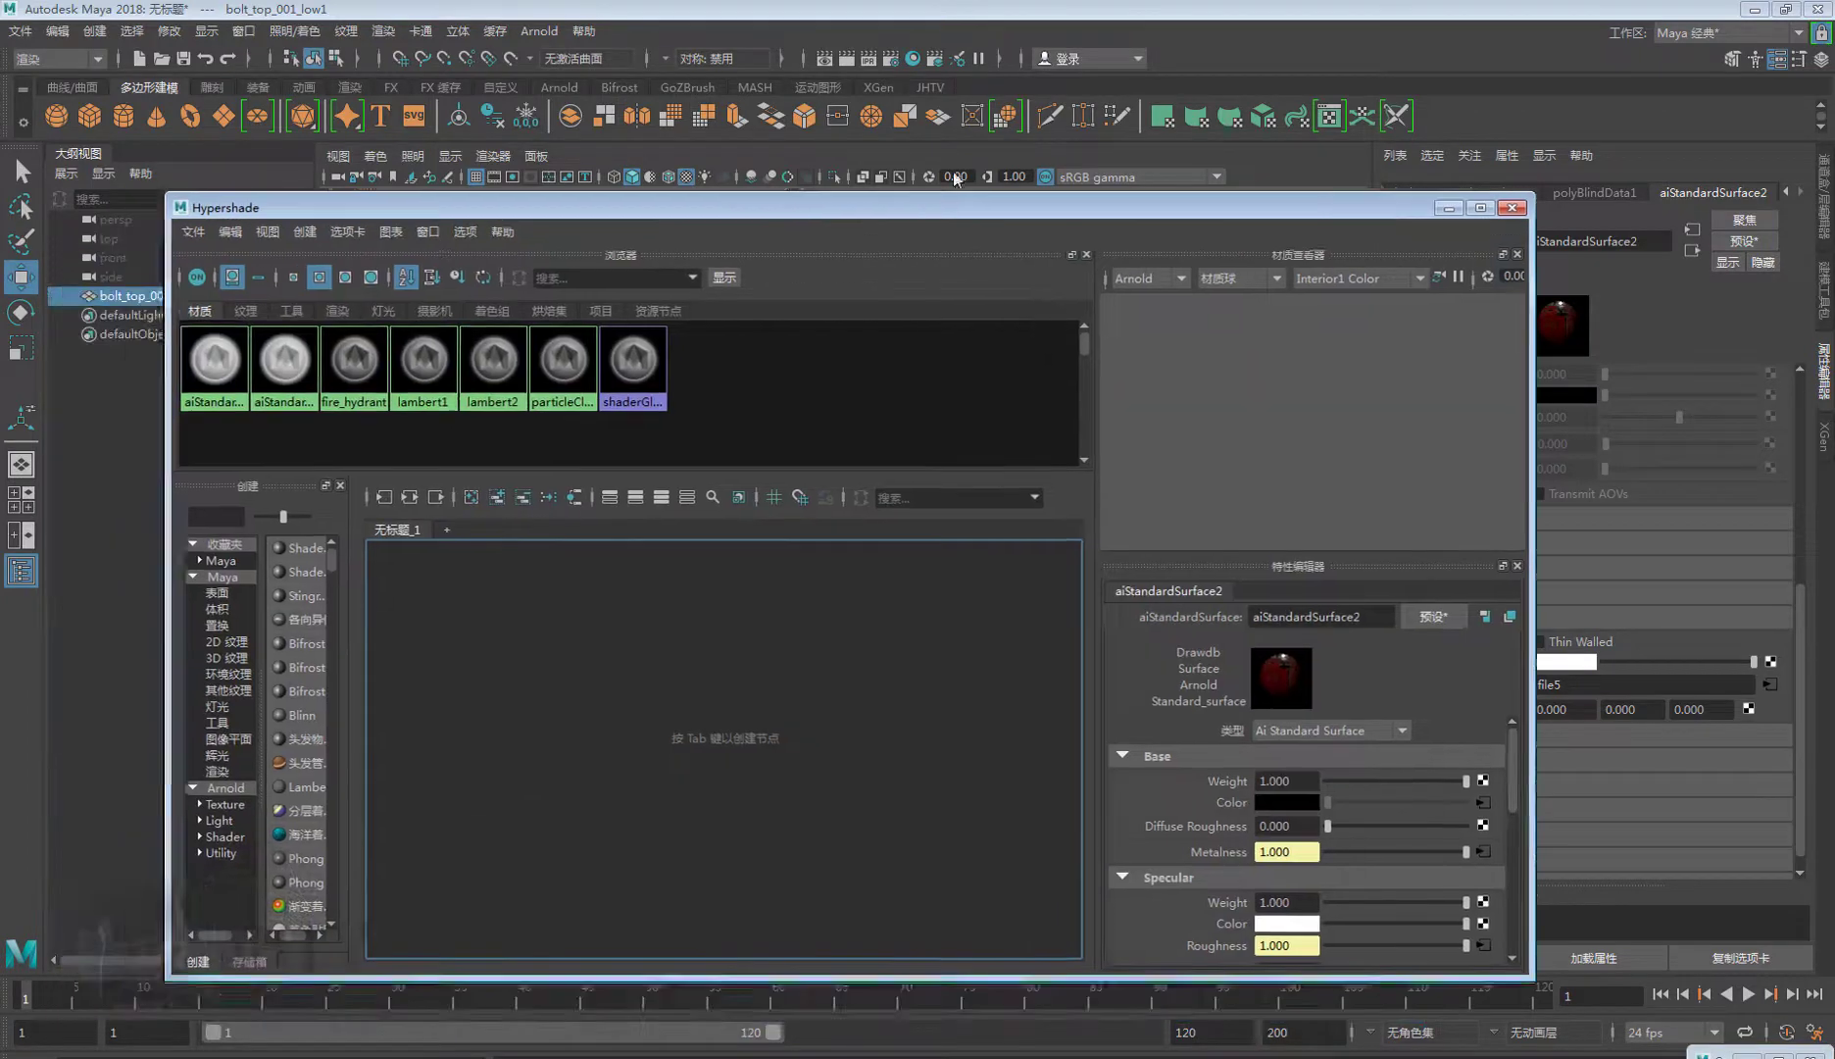
pyautogui.moveTo(762, 554); pyautogui.dragTo(750, 615, button='right')
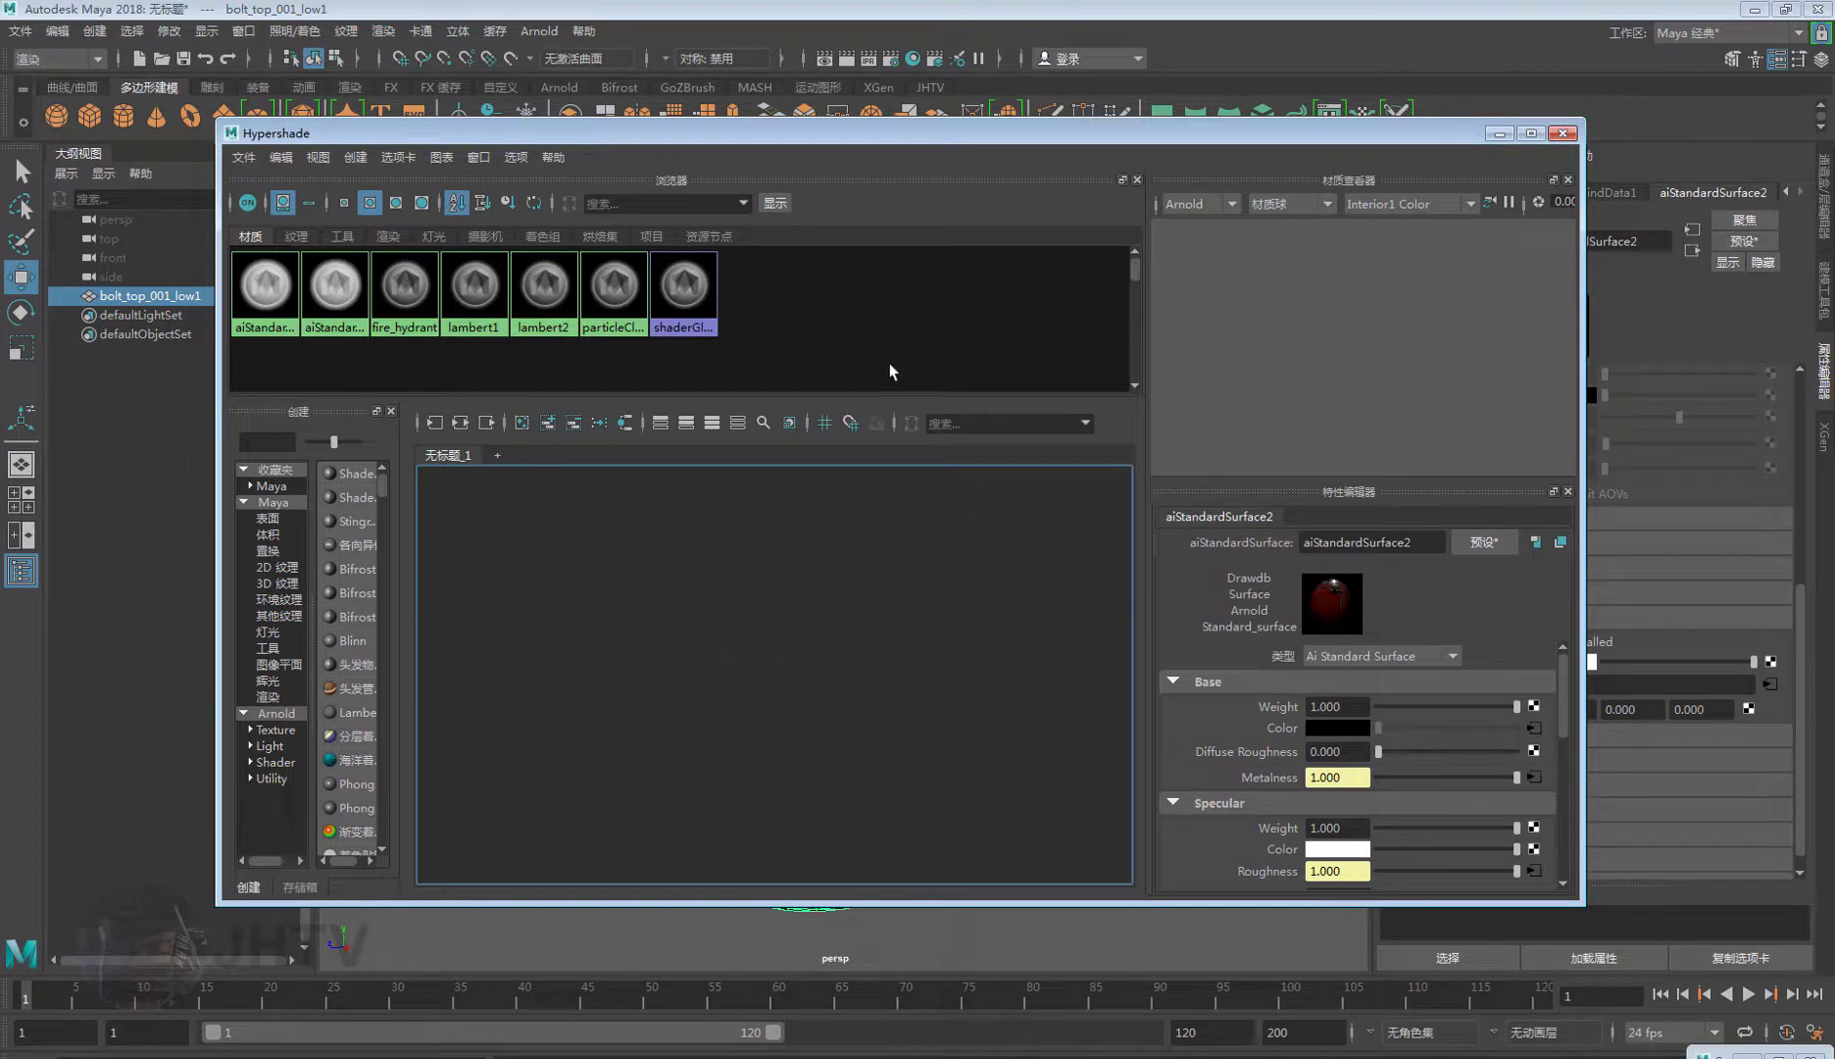
pyautogui.moveTo(893, 143); pyautogui.dragTo(835, 118)
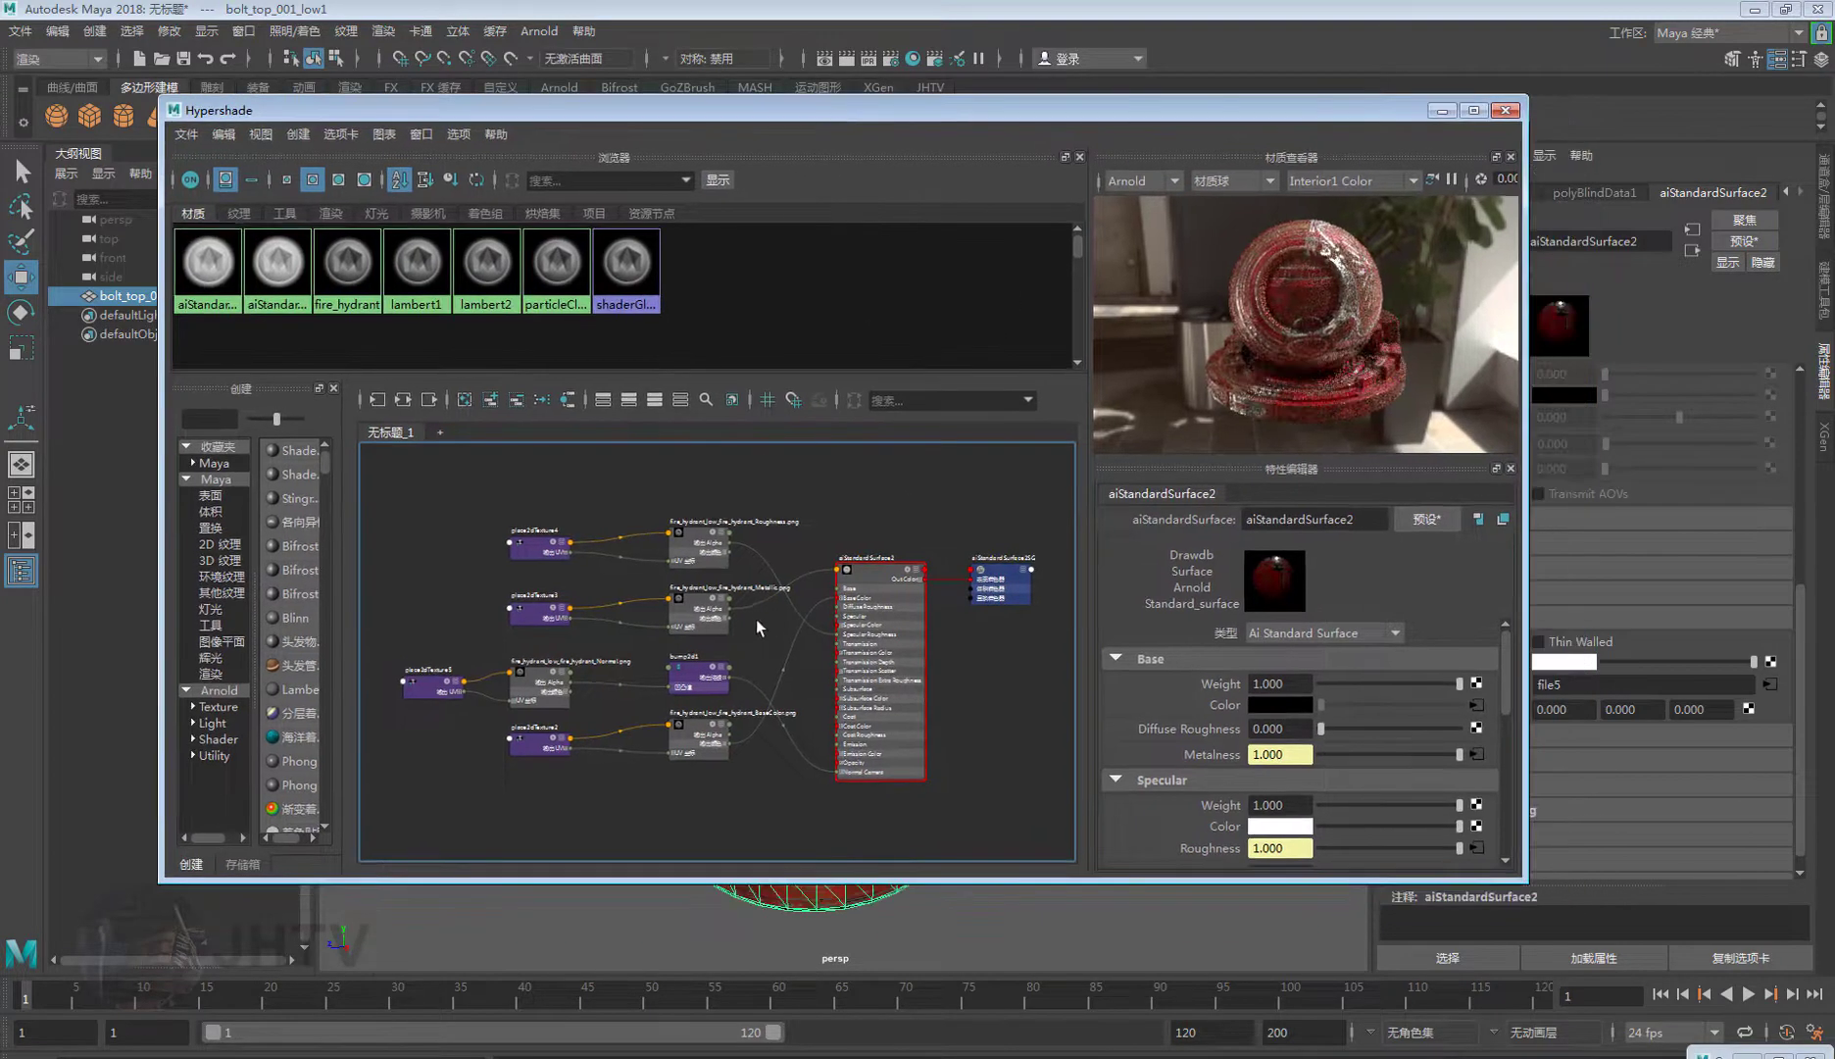
pyautogui.scroll(2, 784, 627)
pyautogui.scroll(3, 784, 628)
pyautogui.scroll(2, 1070, 727)
pyautogui.scroll(-3, 942, 676)
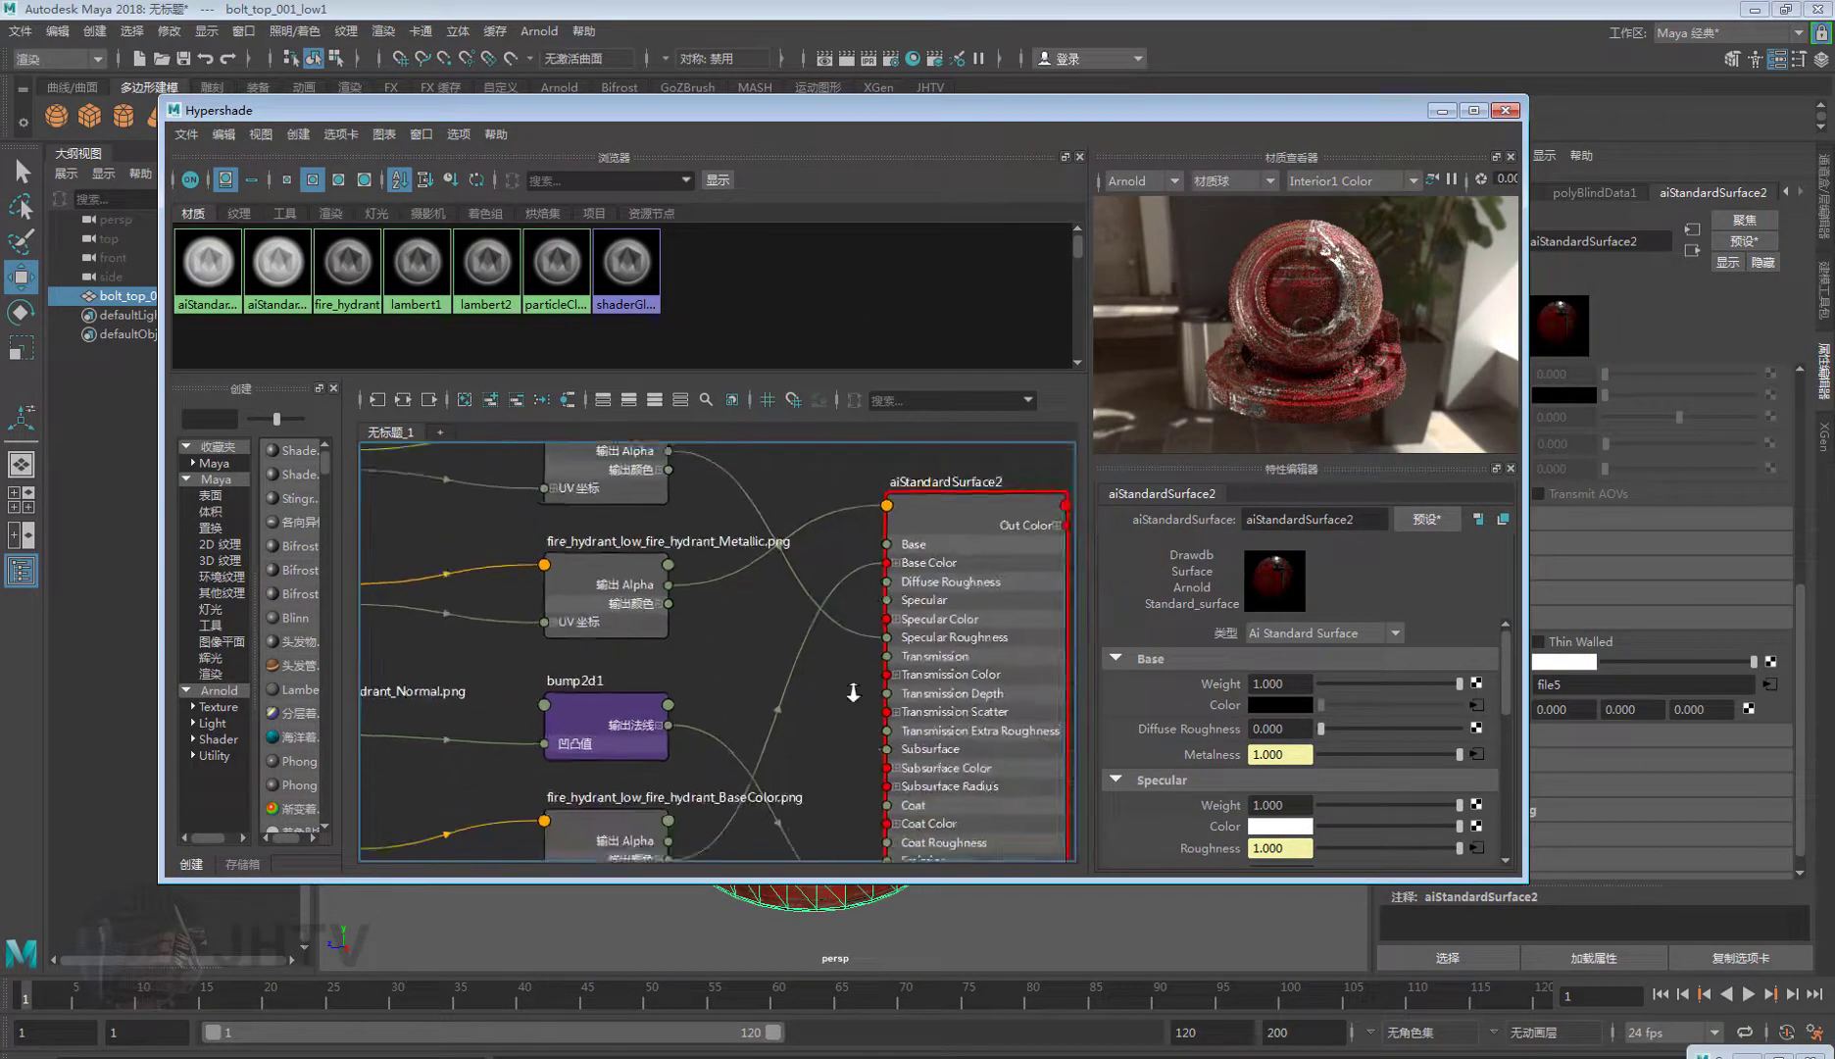
pyautogui.scroll(-2, 941, 676)
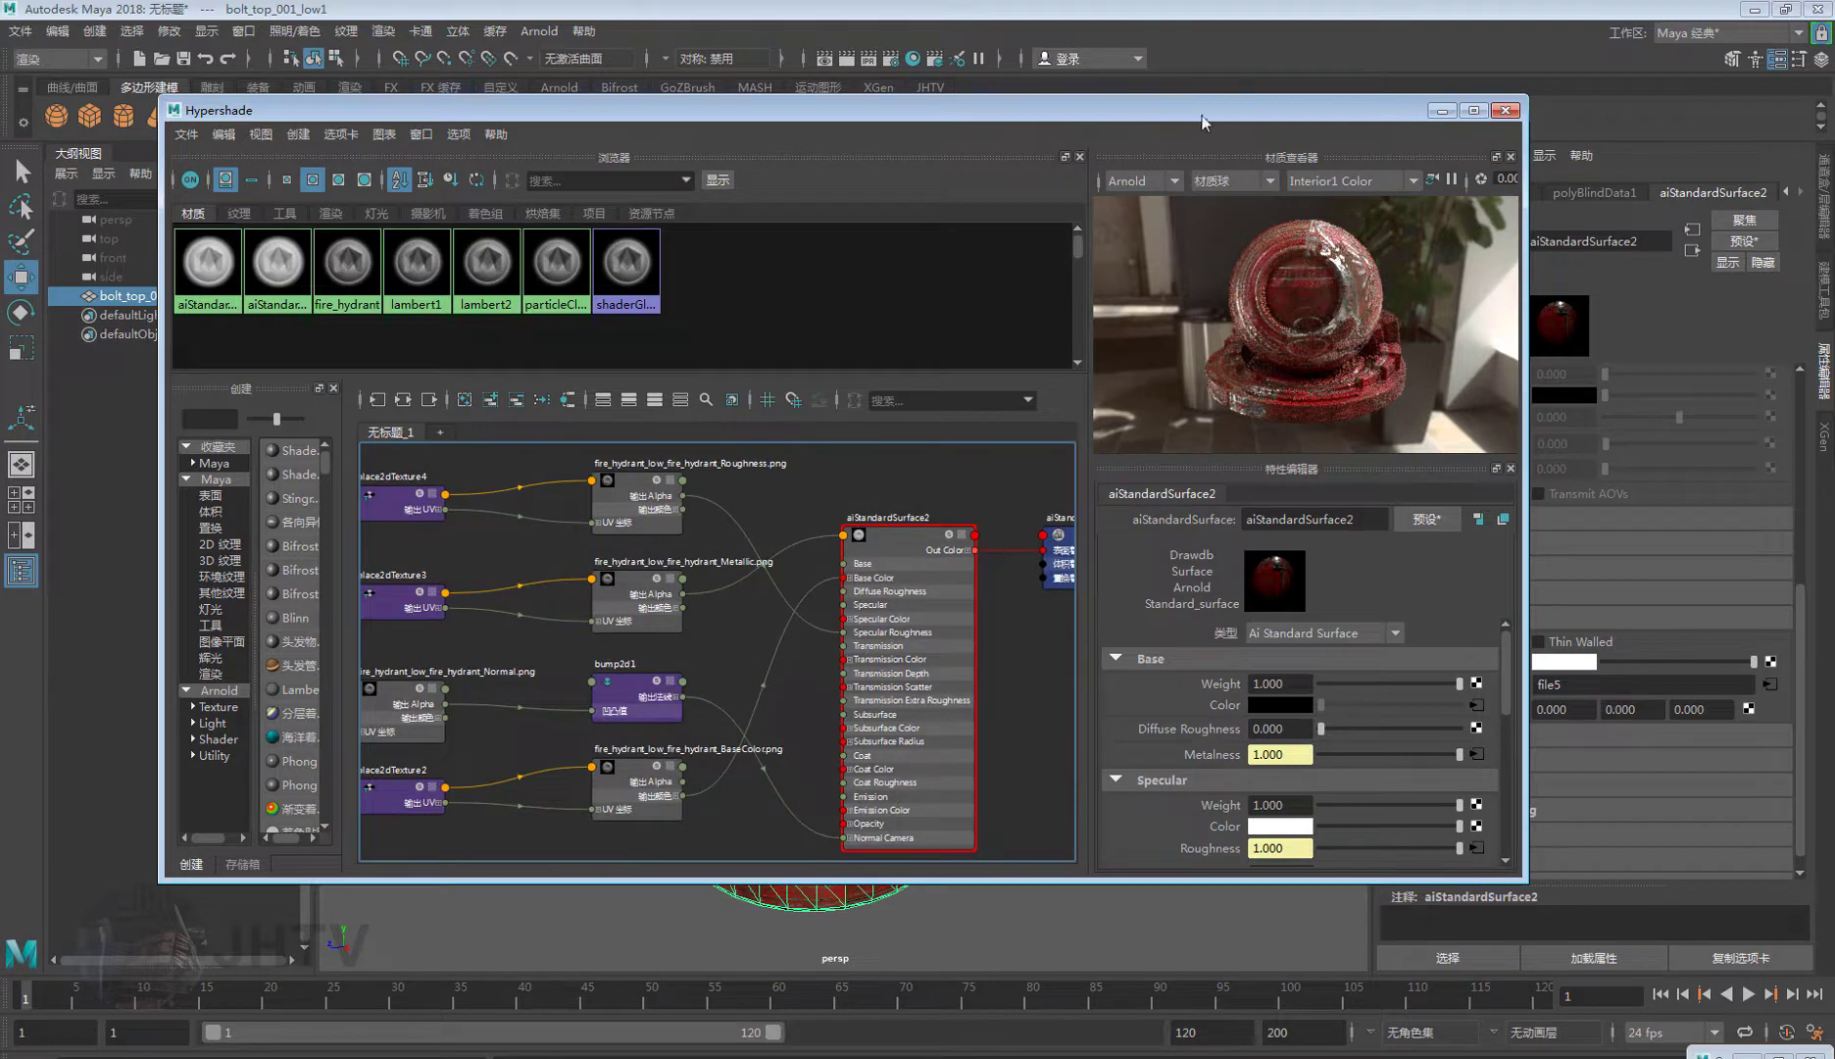
pyautogui.moveTo(1215, 112); pyautogui.dragTo(1030, 120)
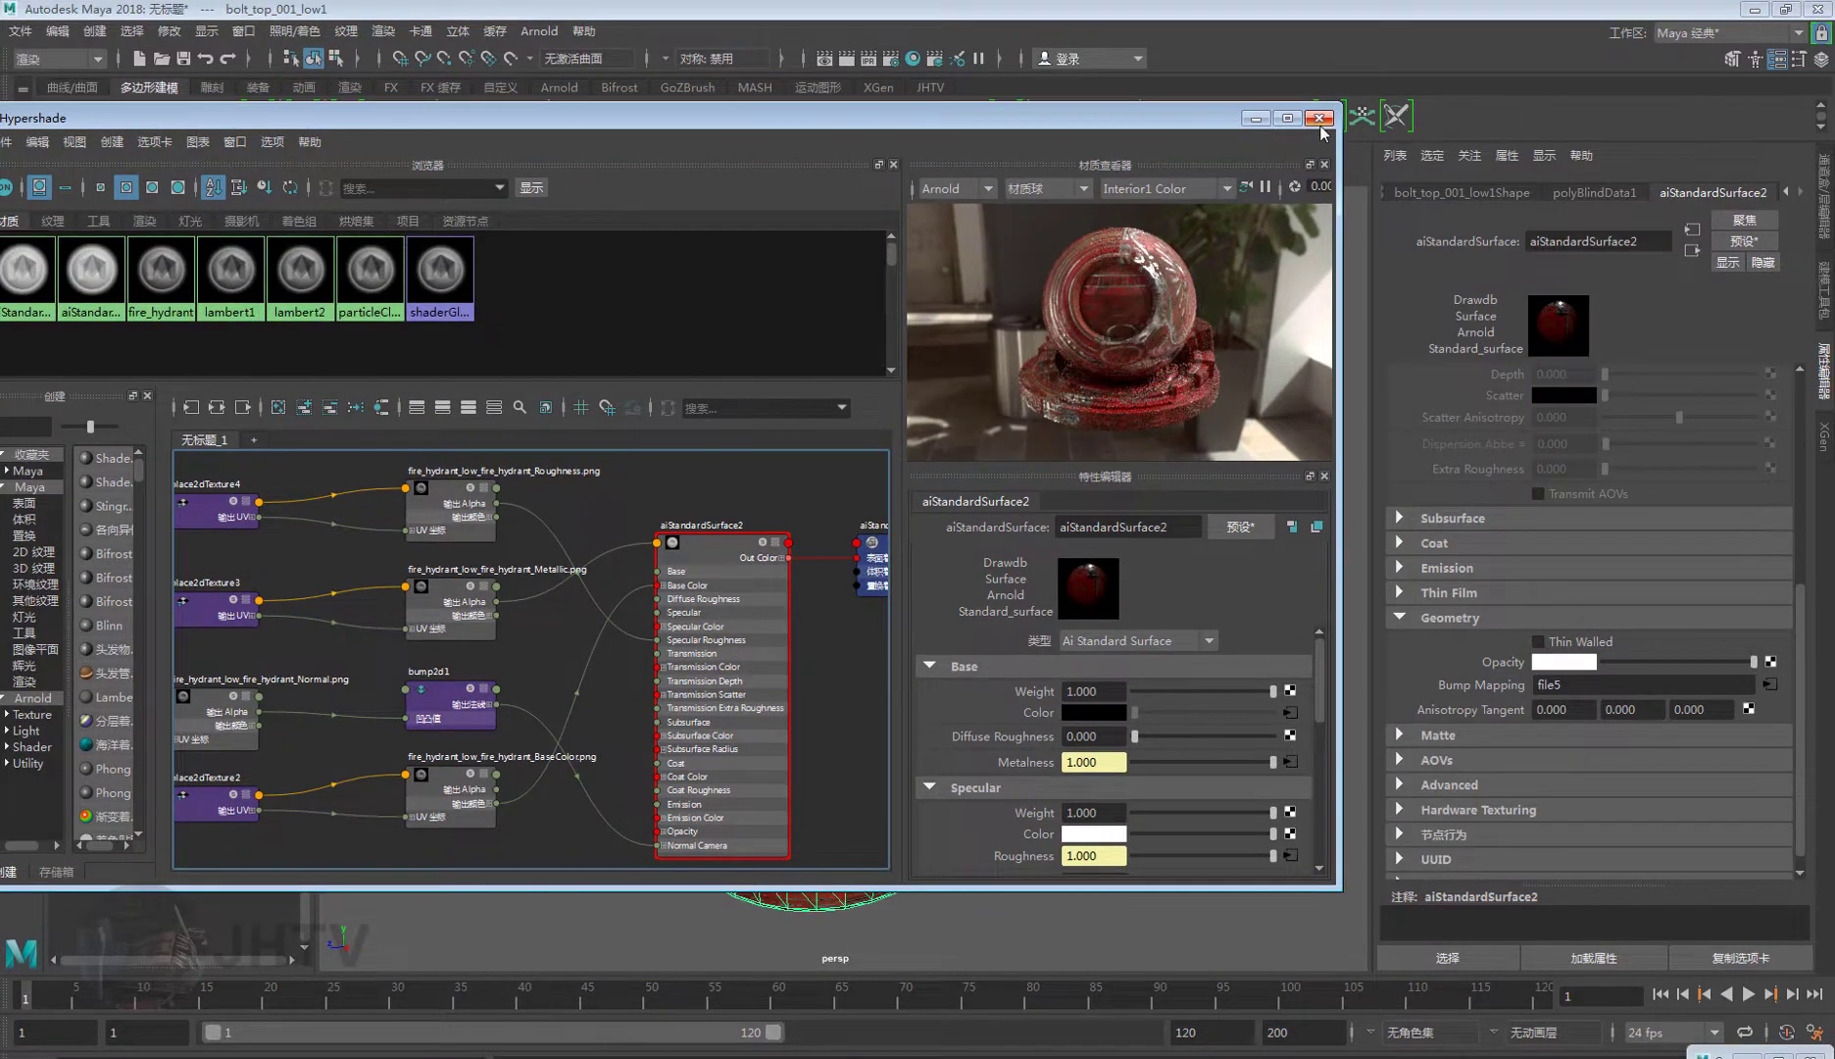
pyautogui.click(1320, 117)
# Deselect the hydrant, add an Arnold SkyDome Light, and orbit to inspect the dome.
pyautogui.scroll(-3, 1071, 503)
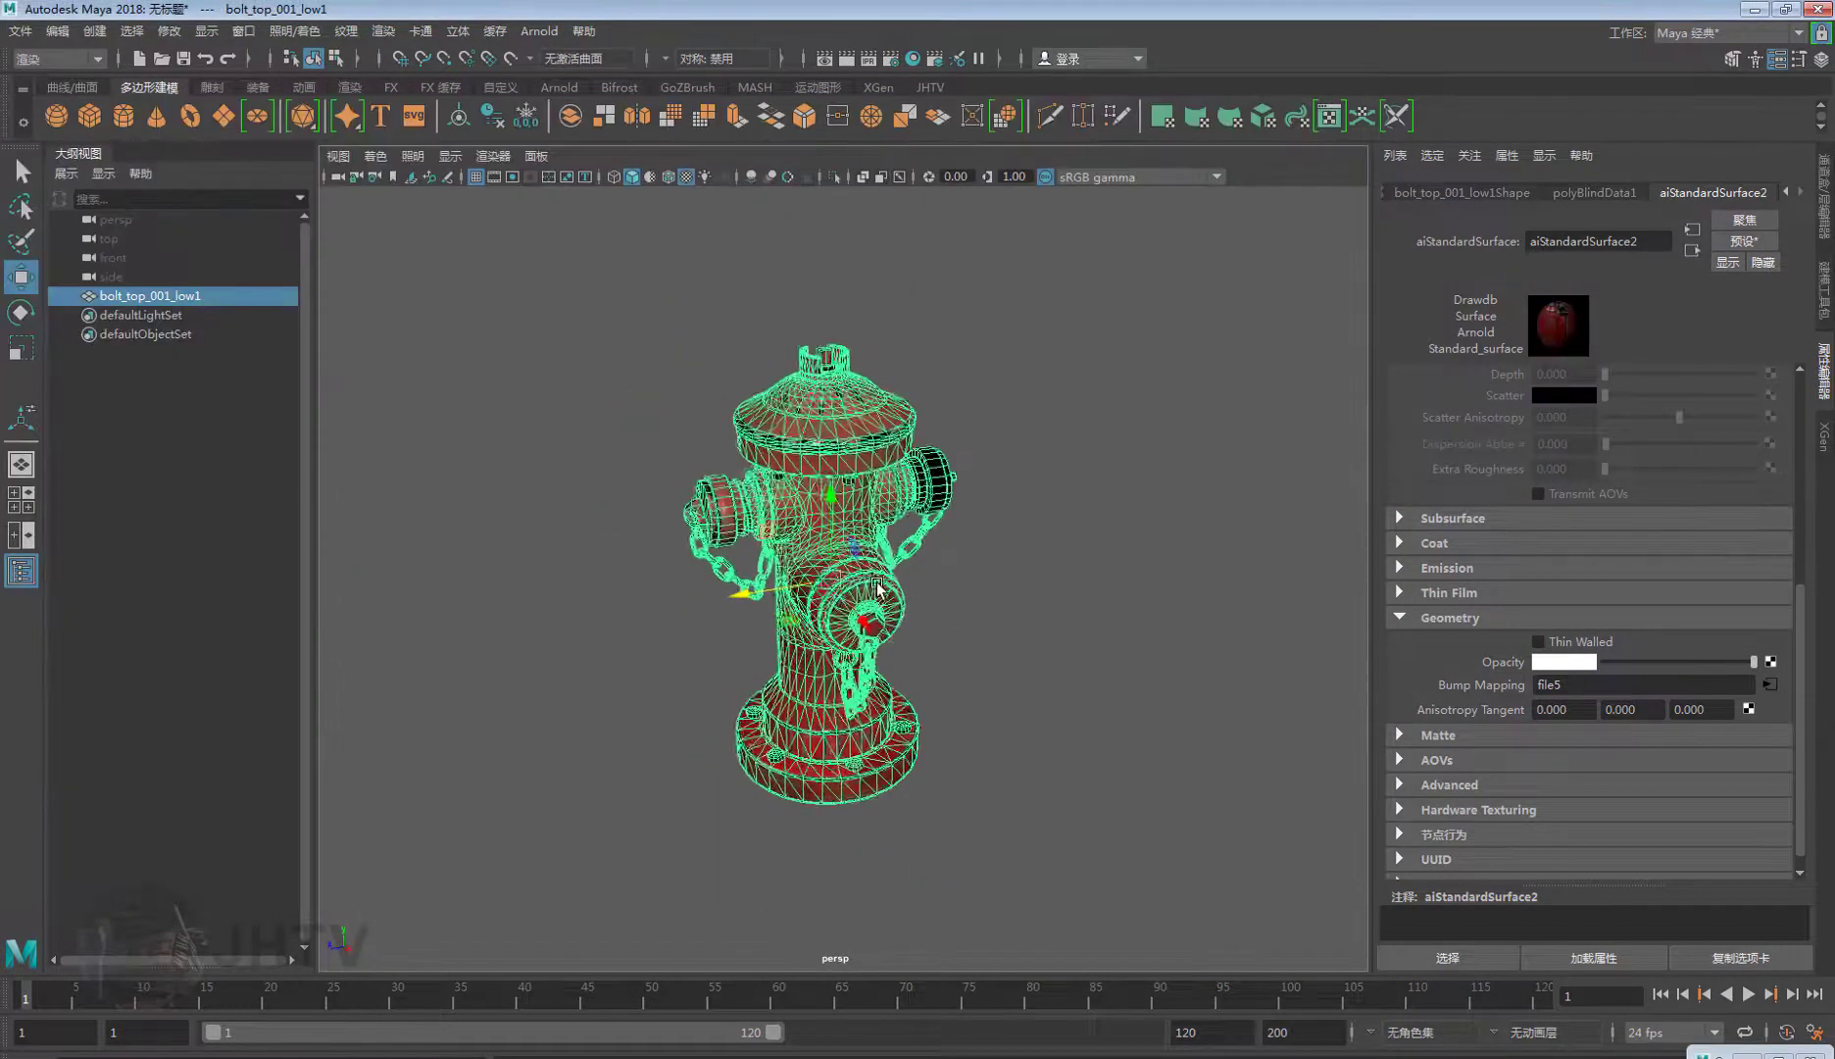
pyautogui.click(1070, 503)
pyautogui.scroll(-2, 944, 561)
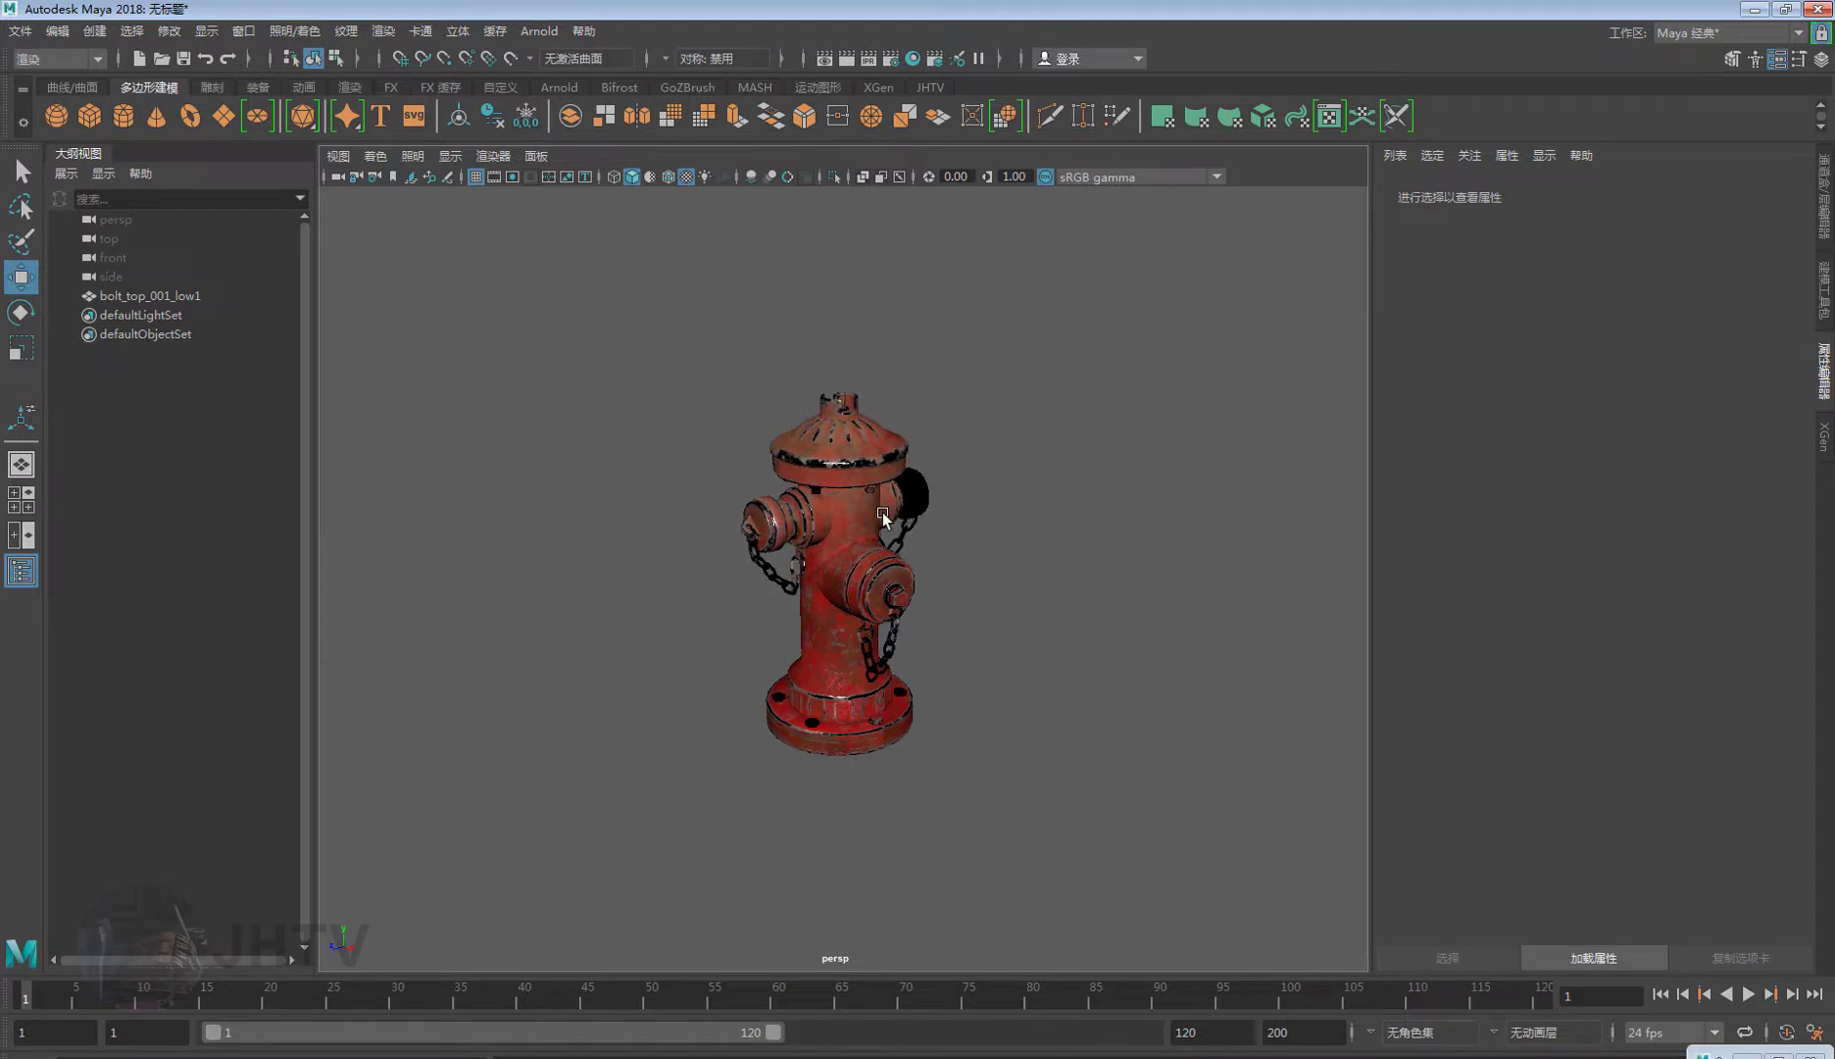
pyautogui.scroll(2, 902, 534)
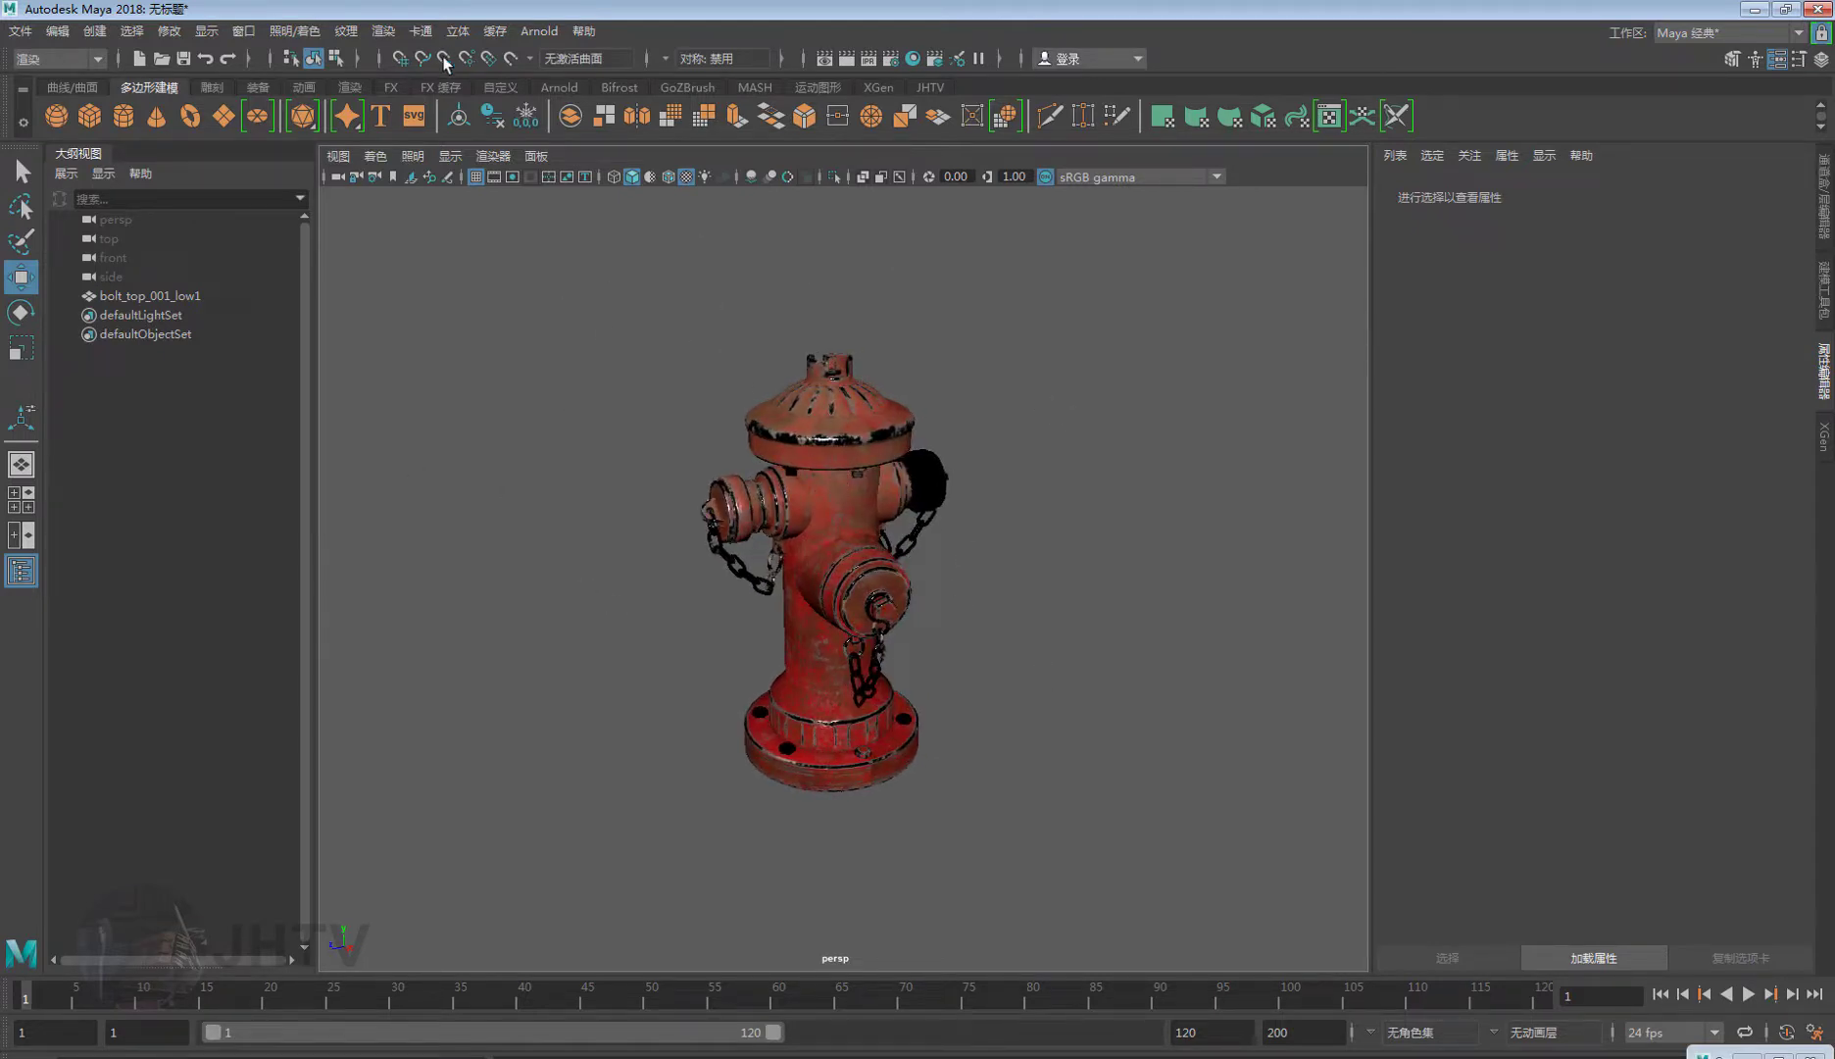
pyautogui.click(538, 31)
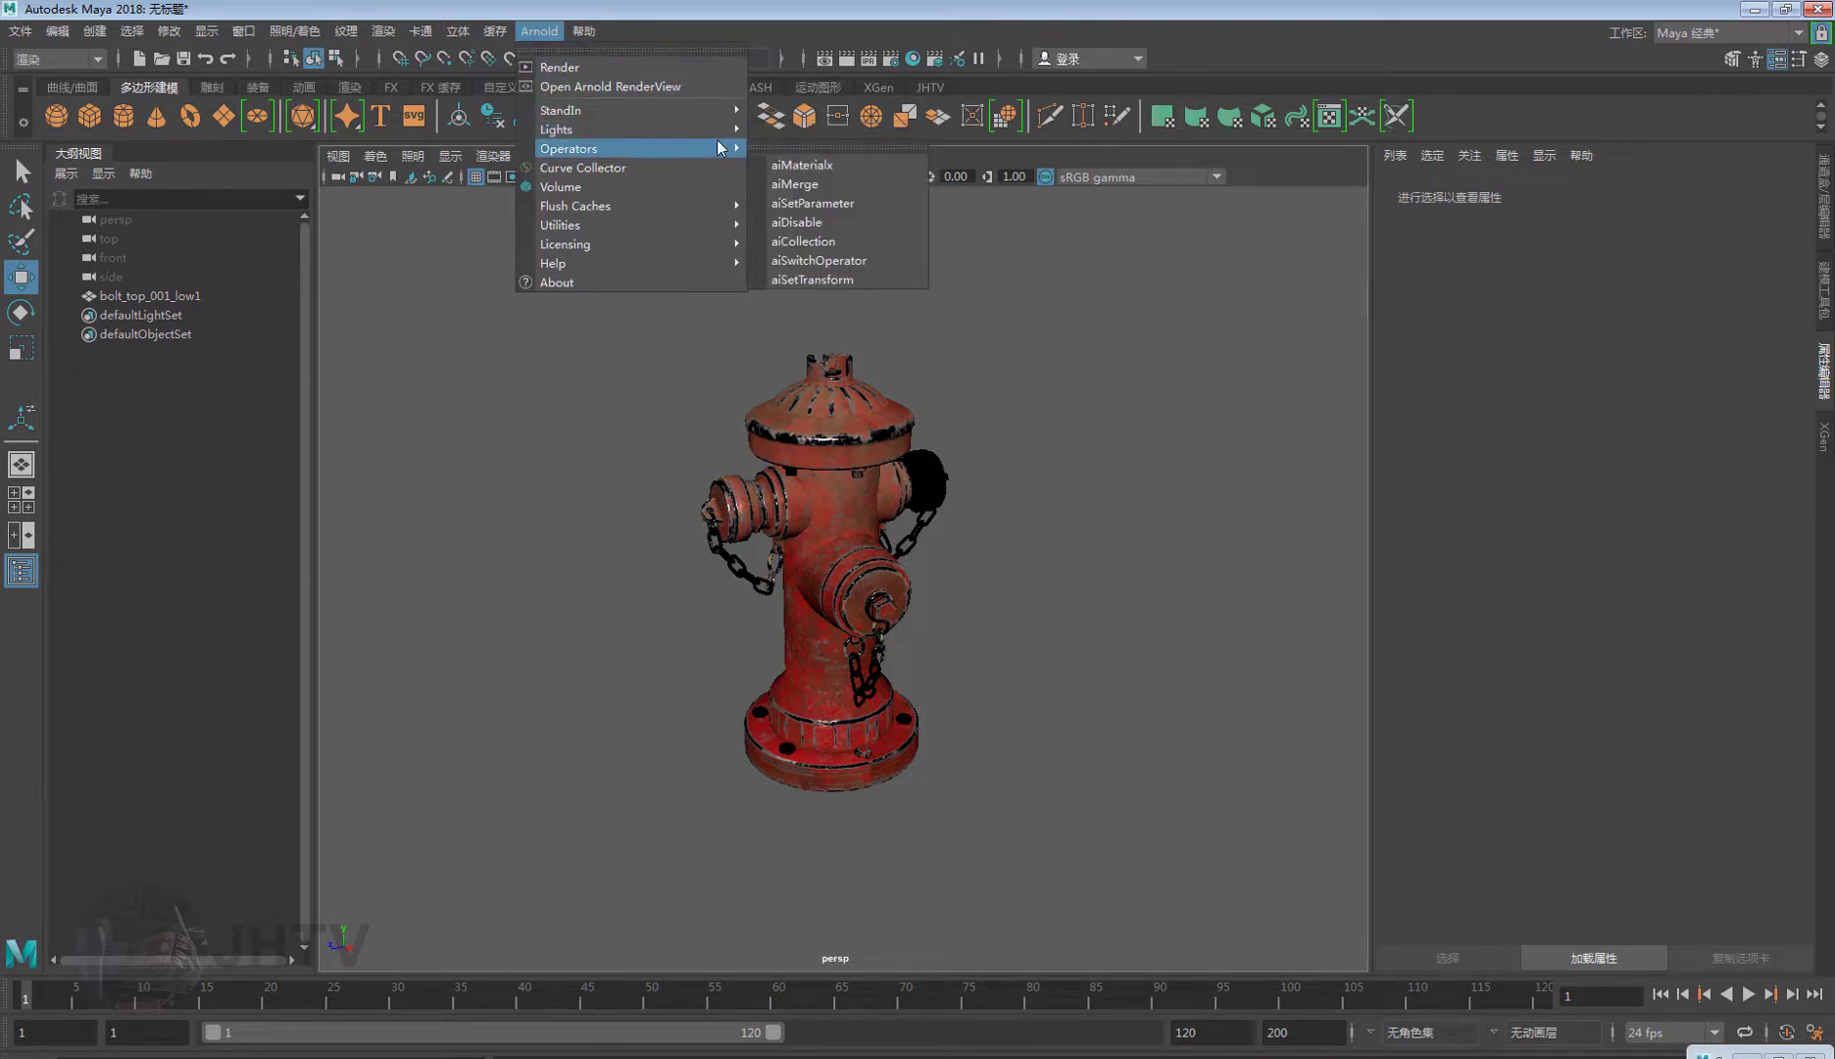
pyautogui.moveTo(632, 130)
pyautogui.click(824, 165)
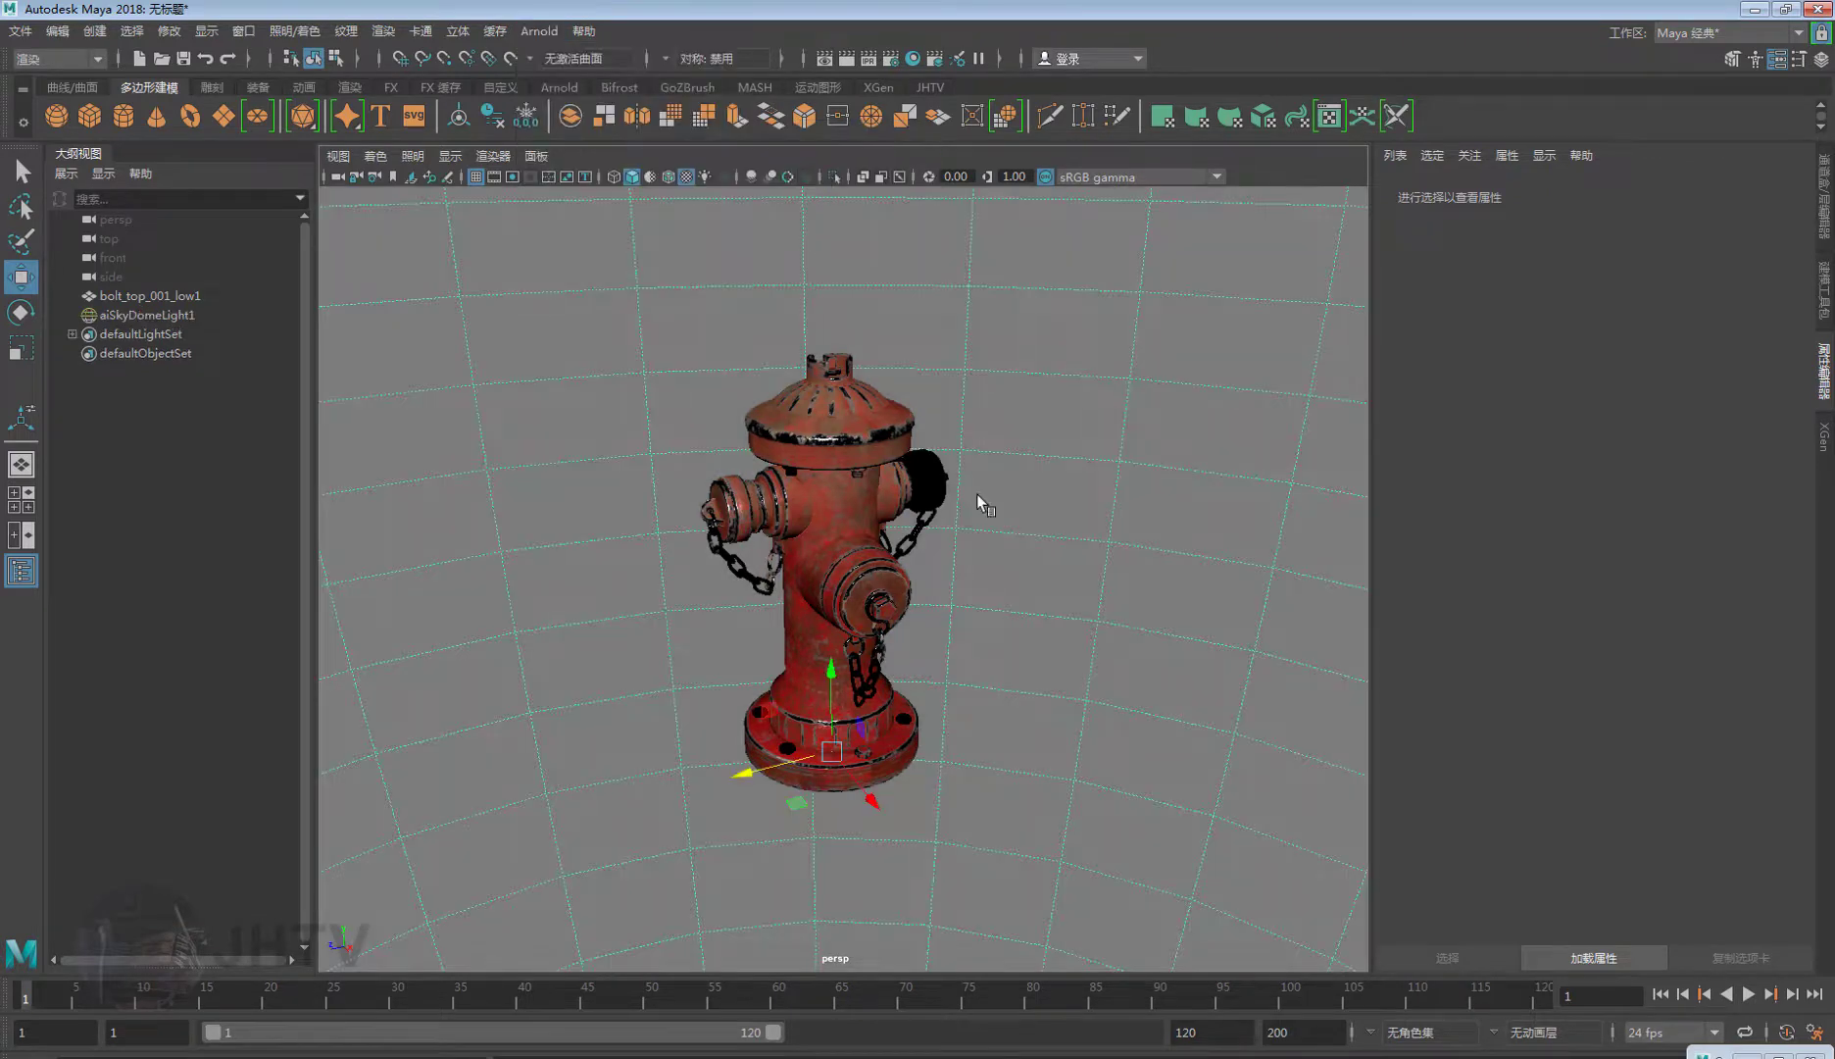
pyautogui.scroll(-5, 757, 472)
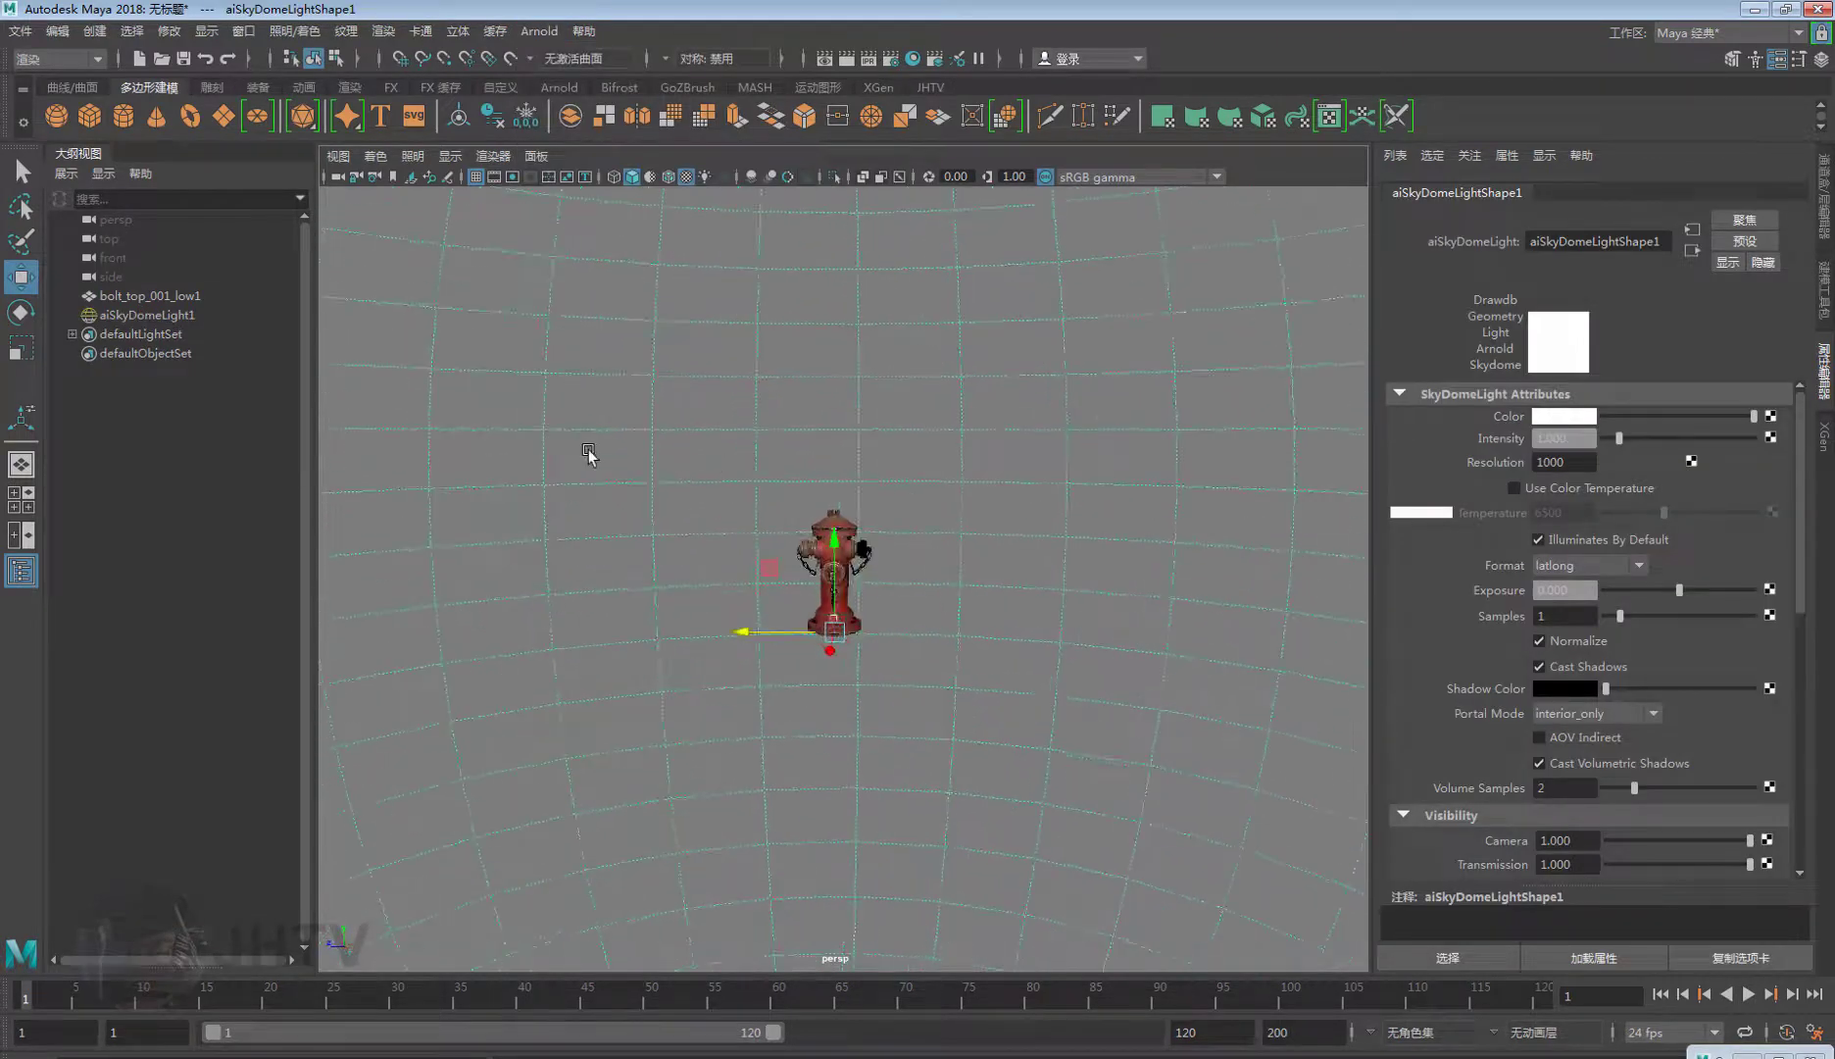
pyautogui.scroll(-5, 647, 480)
pyautogui.keyDown('alt'); pyautogui.moveTo(647, 479); pyautogui.dragTo(594, 537); pyautogui.keyUp('alt')
pyautogui.scroll(6, 838, 608)
pyautogui.scroll(3, 838, 608)
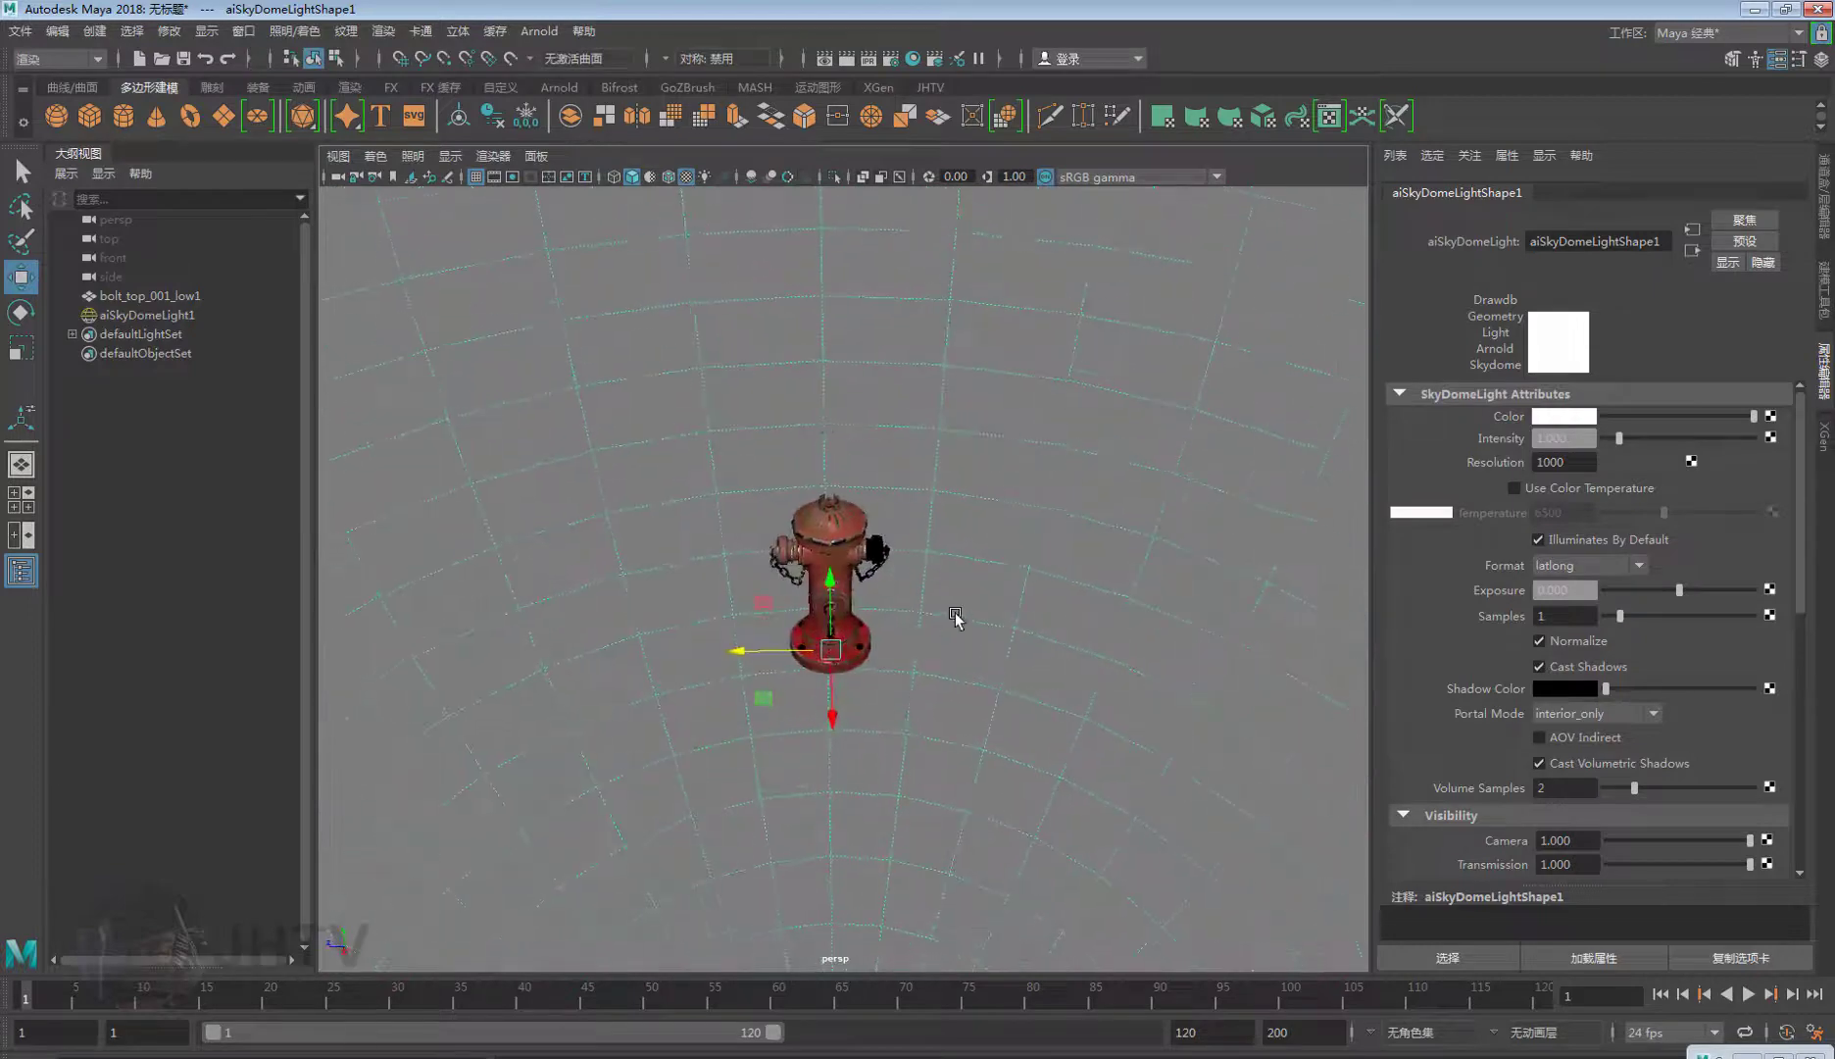
pyautogui.keyDown('alt'); pyautogui.moveTo(838, 608); pyautogui.dragTo(995, 603); pyautogui.keyUp('alt')
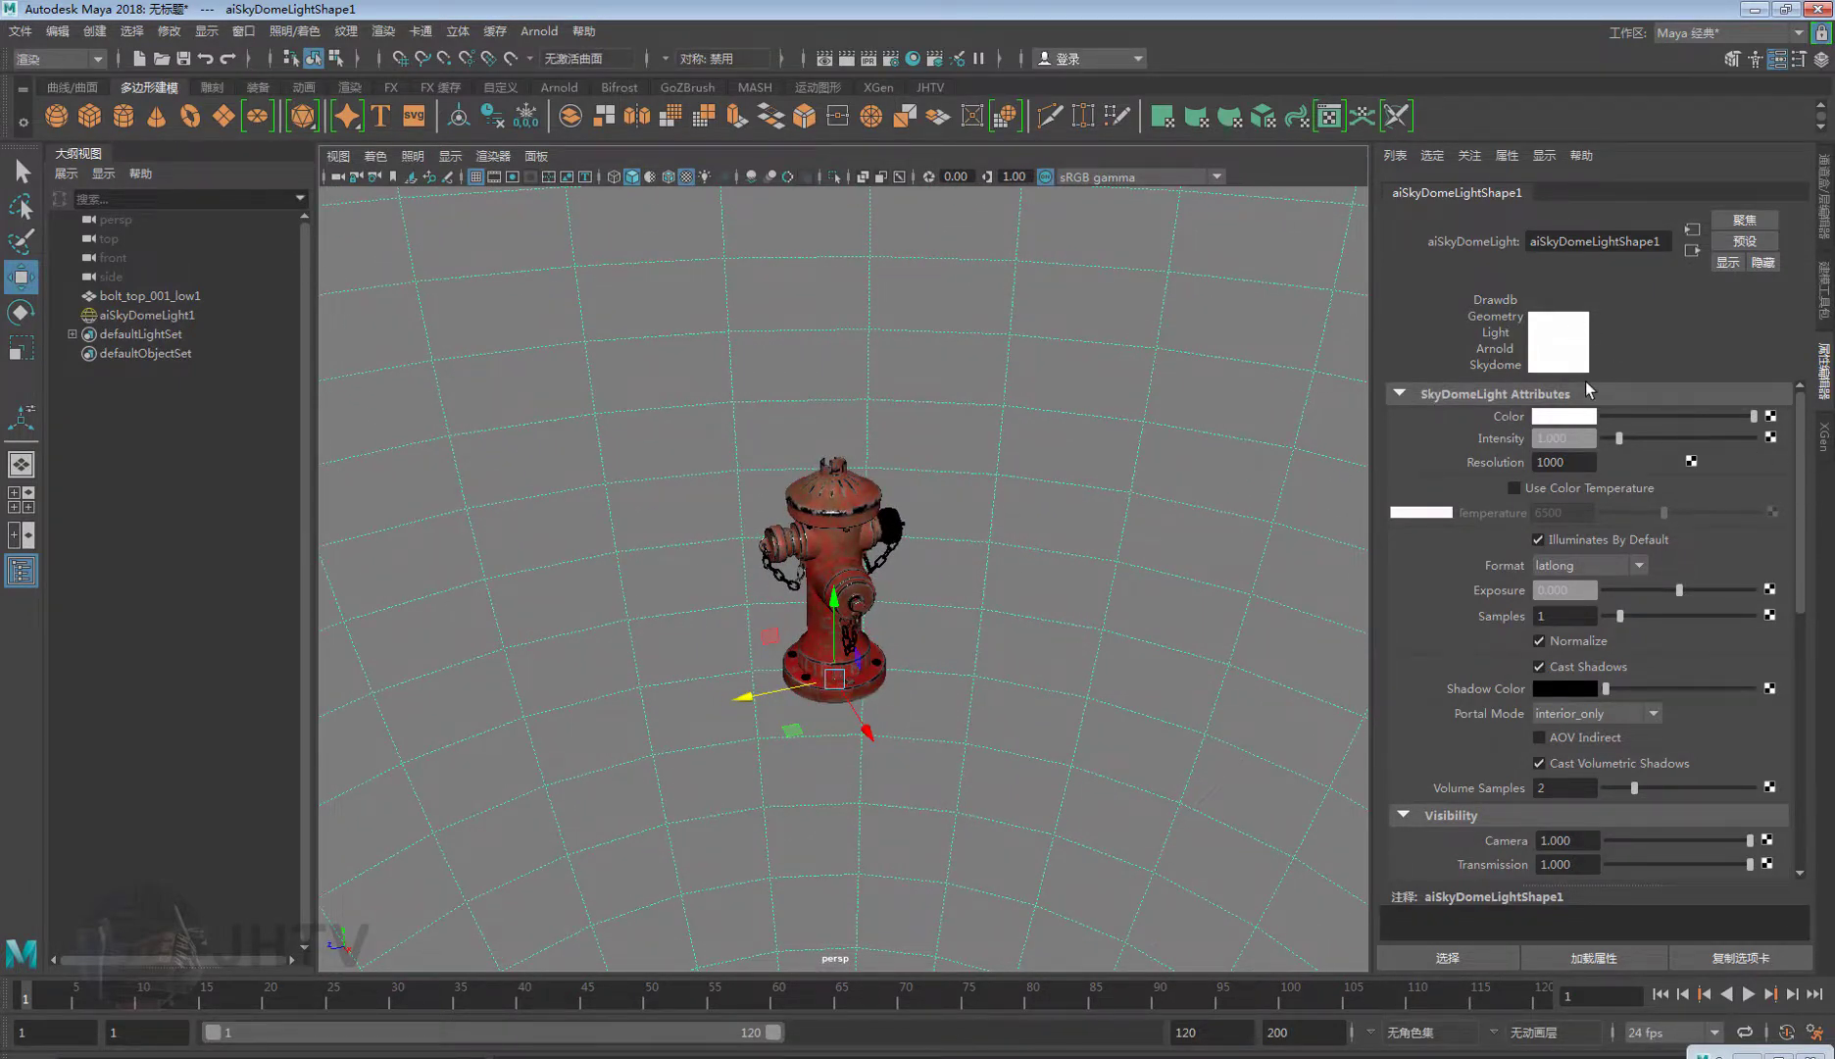
# Attach a new file texture to the skydome Color and browse to sourceimages\HDR.
pyautogui.click(1771, 415)
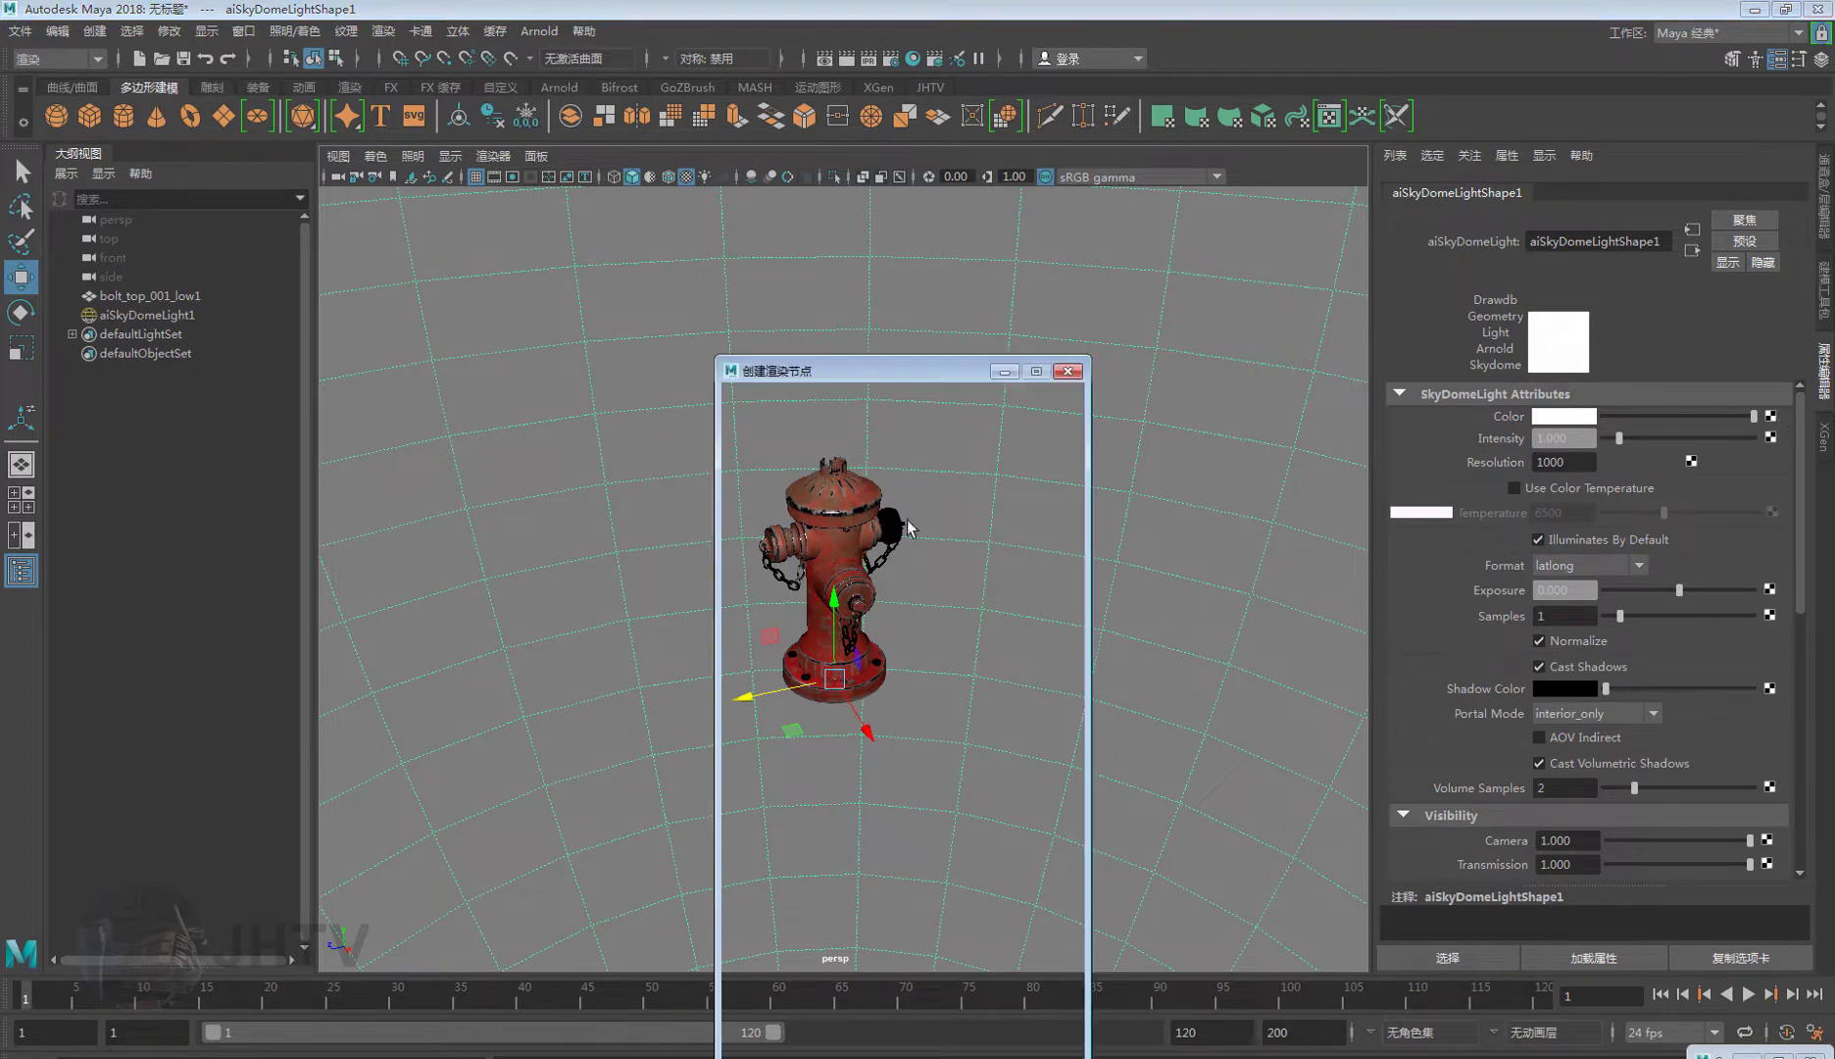
pyautogui.click(878, 526)
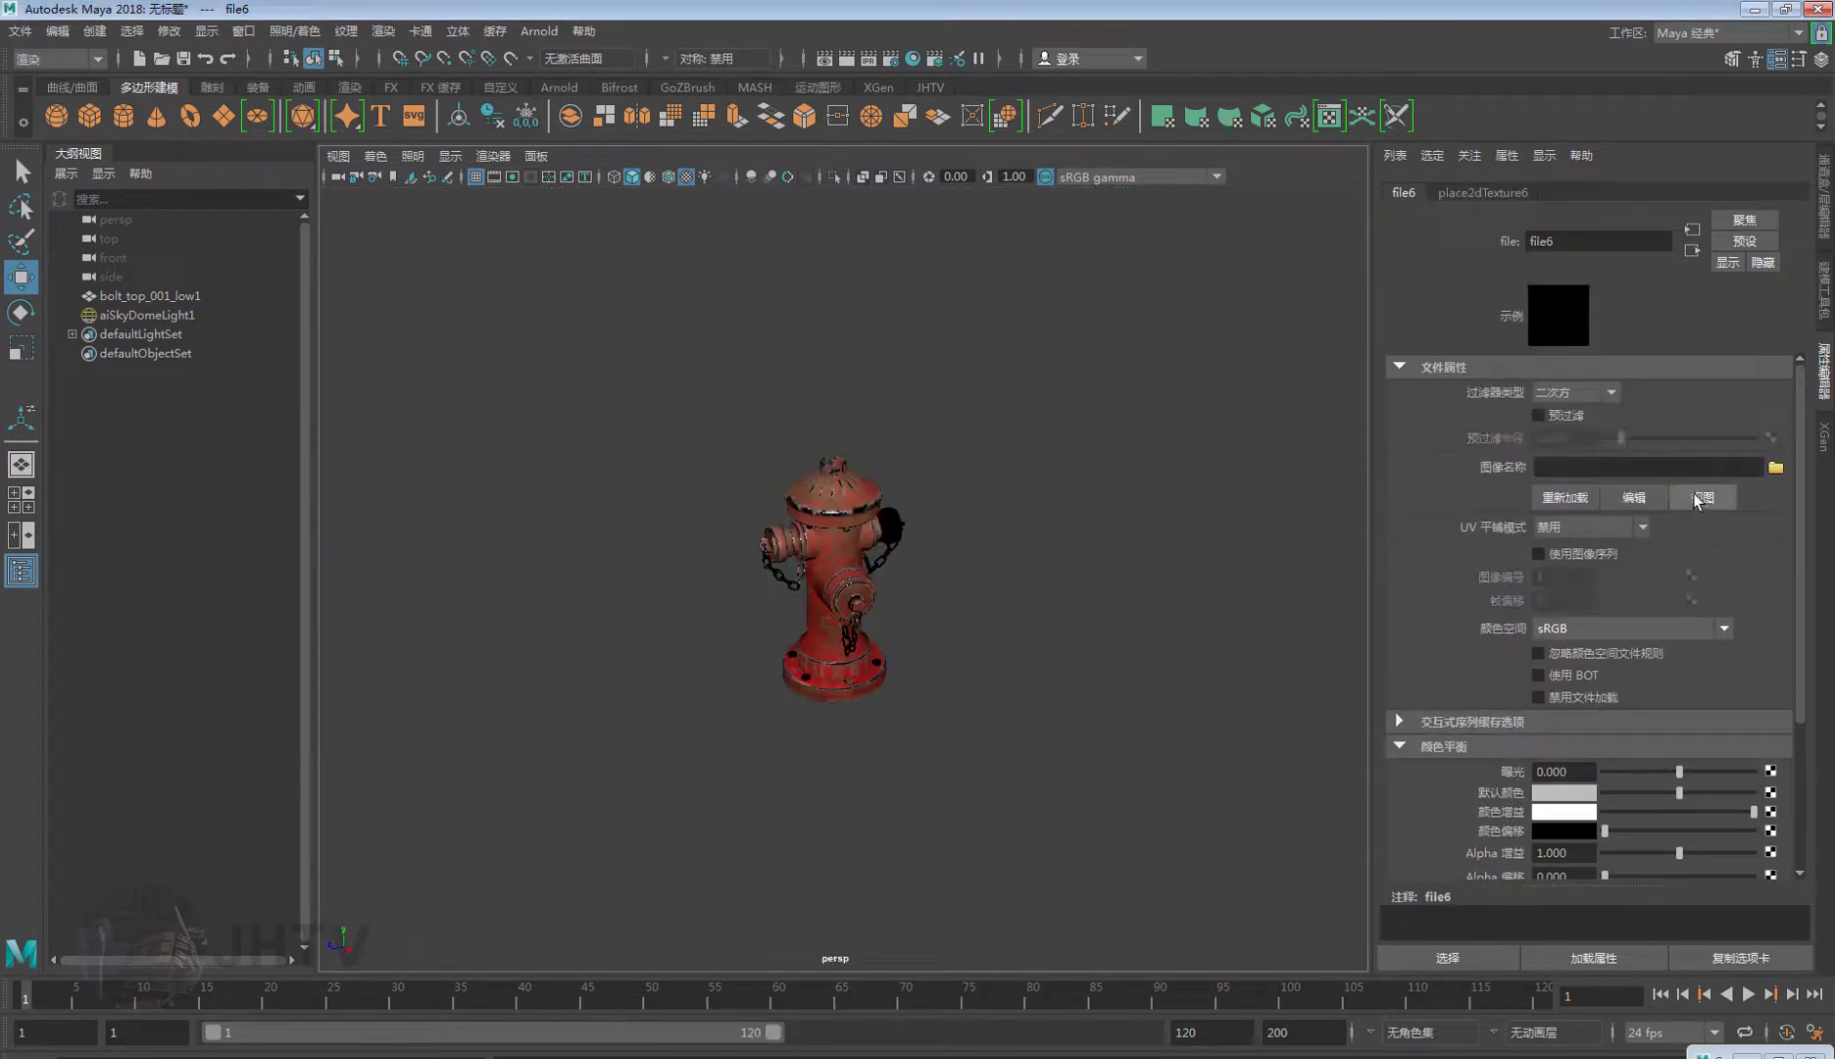
pyautogui.click(1777, 469)
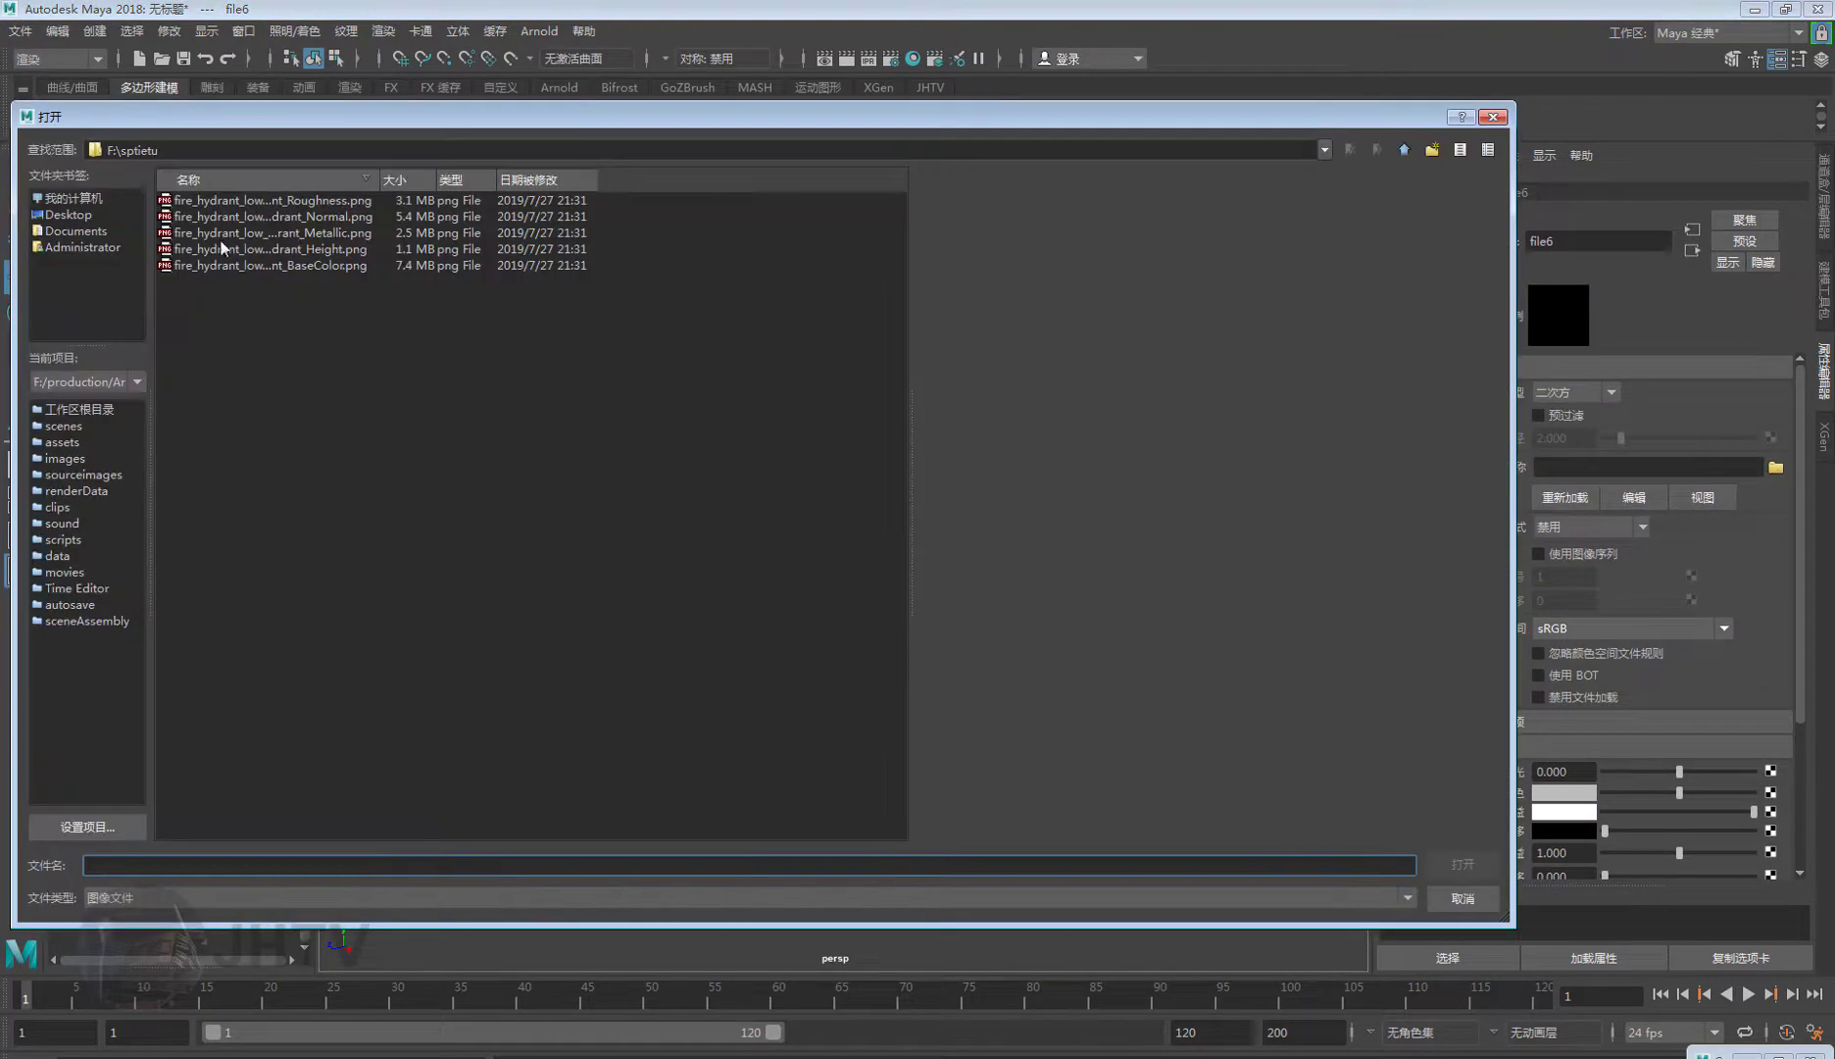
pyautogui.click(1402, 152)
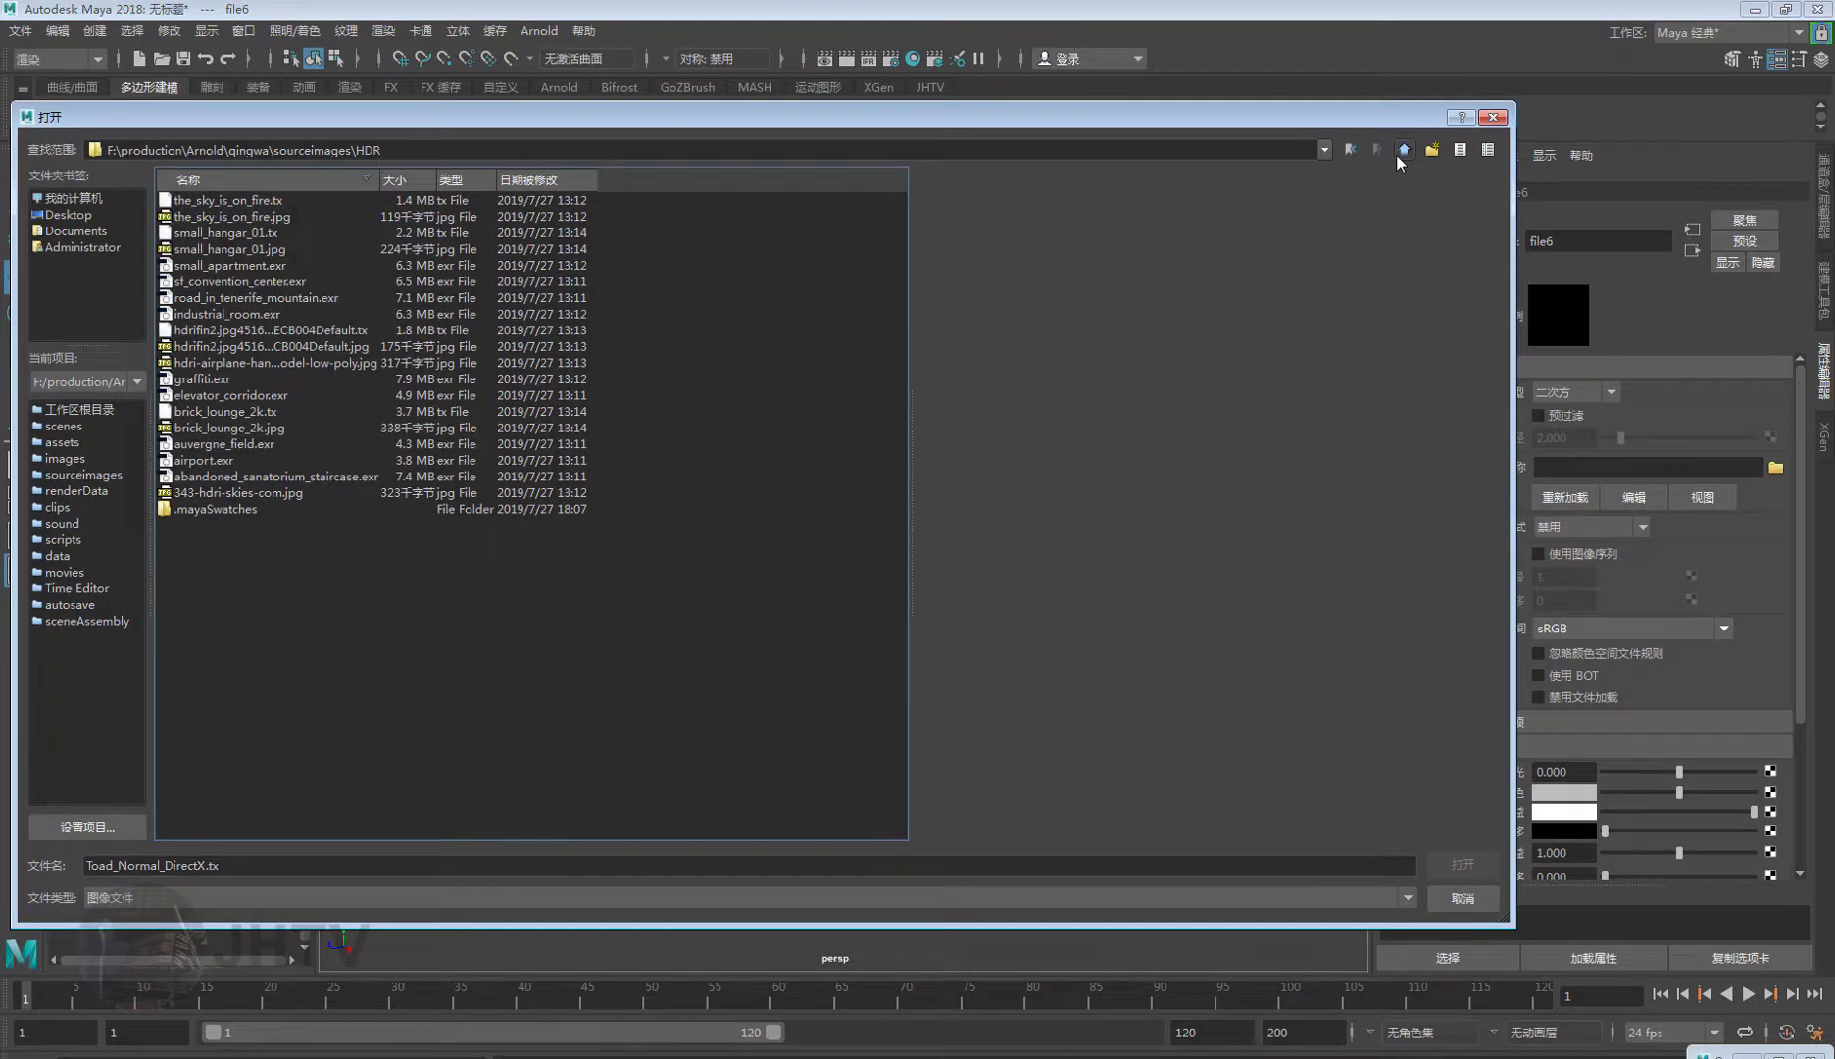
# Preview the HDR images and load the_sky_is_on_fire.tx into file6.
pyautogui.click(266, 204)
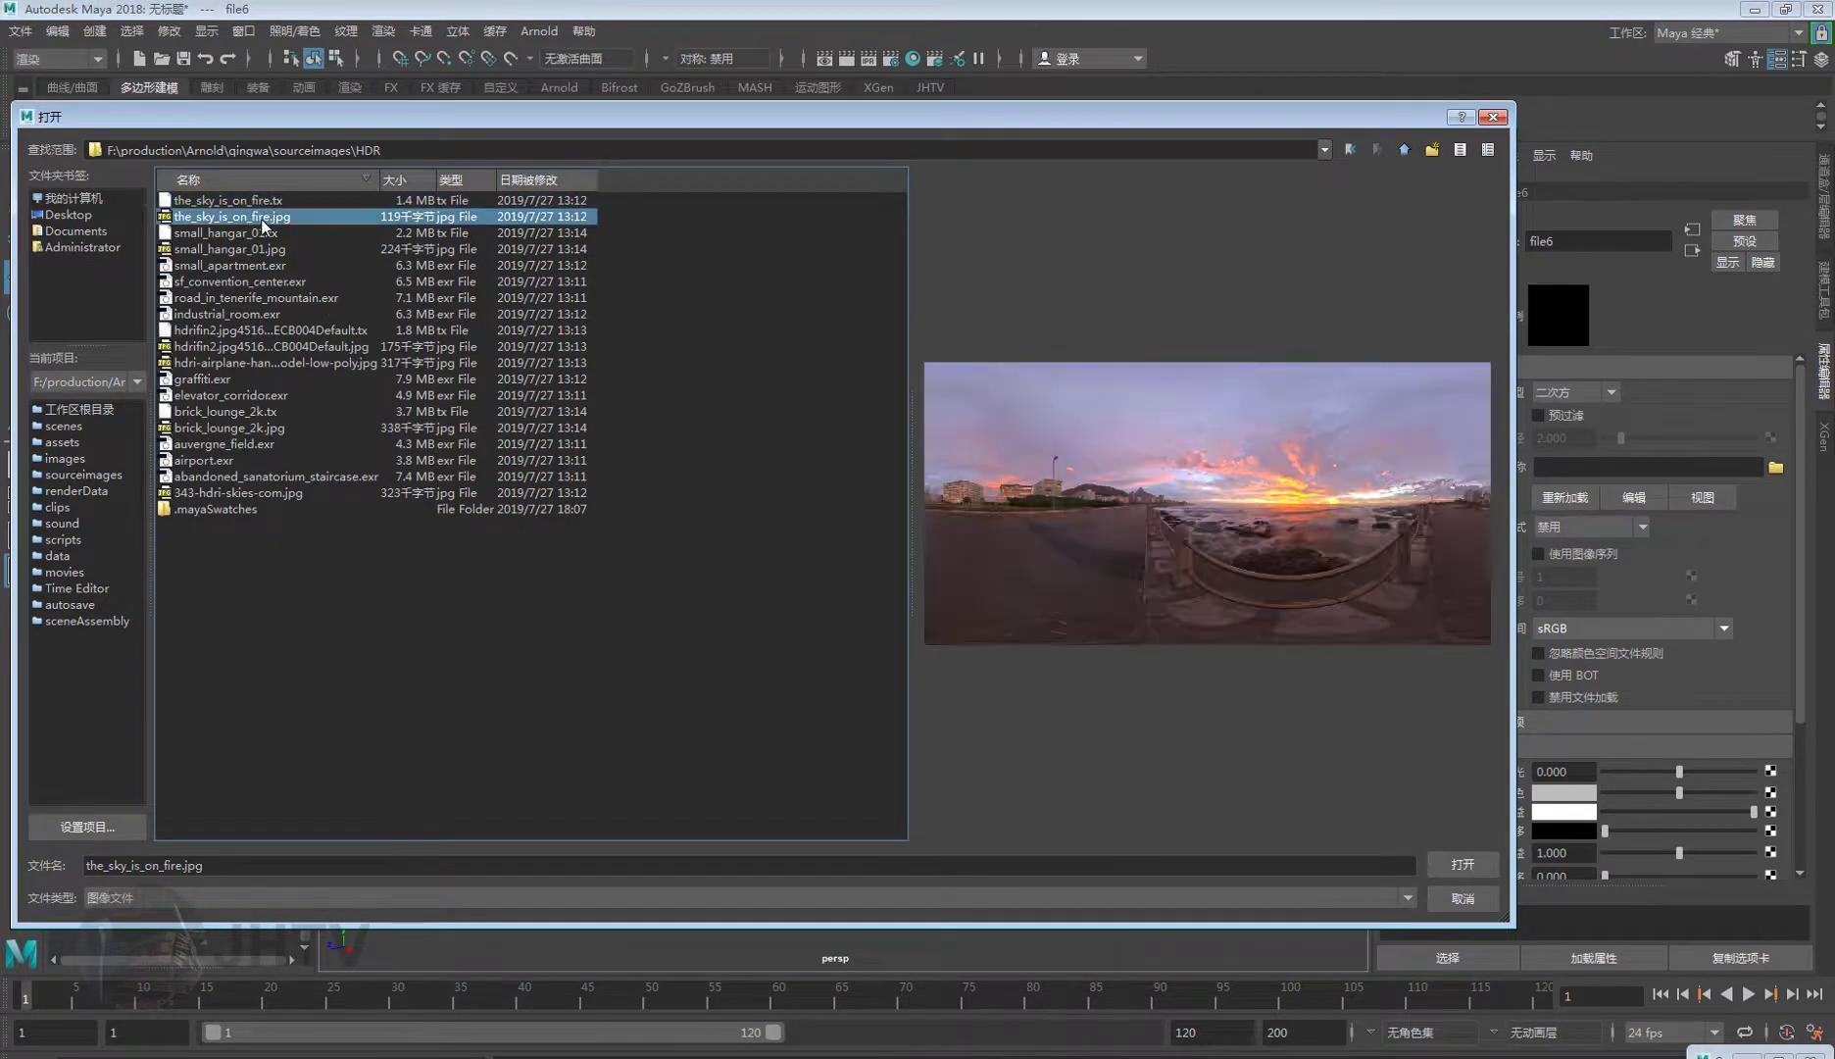
pyautogui.click(257, 250)
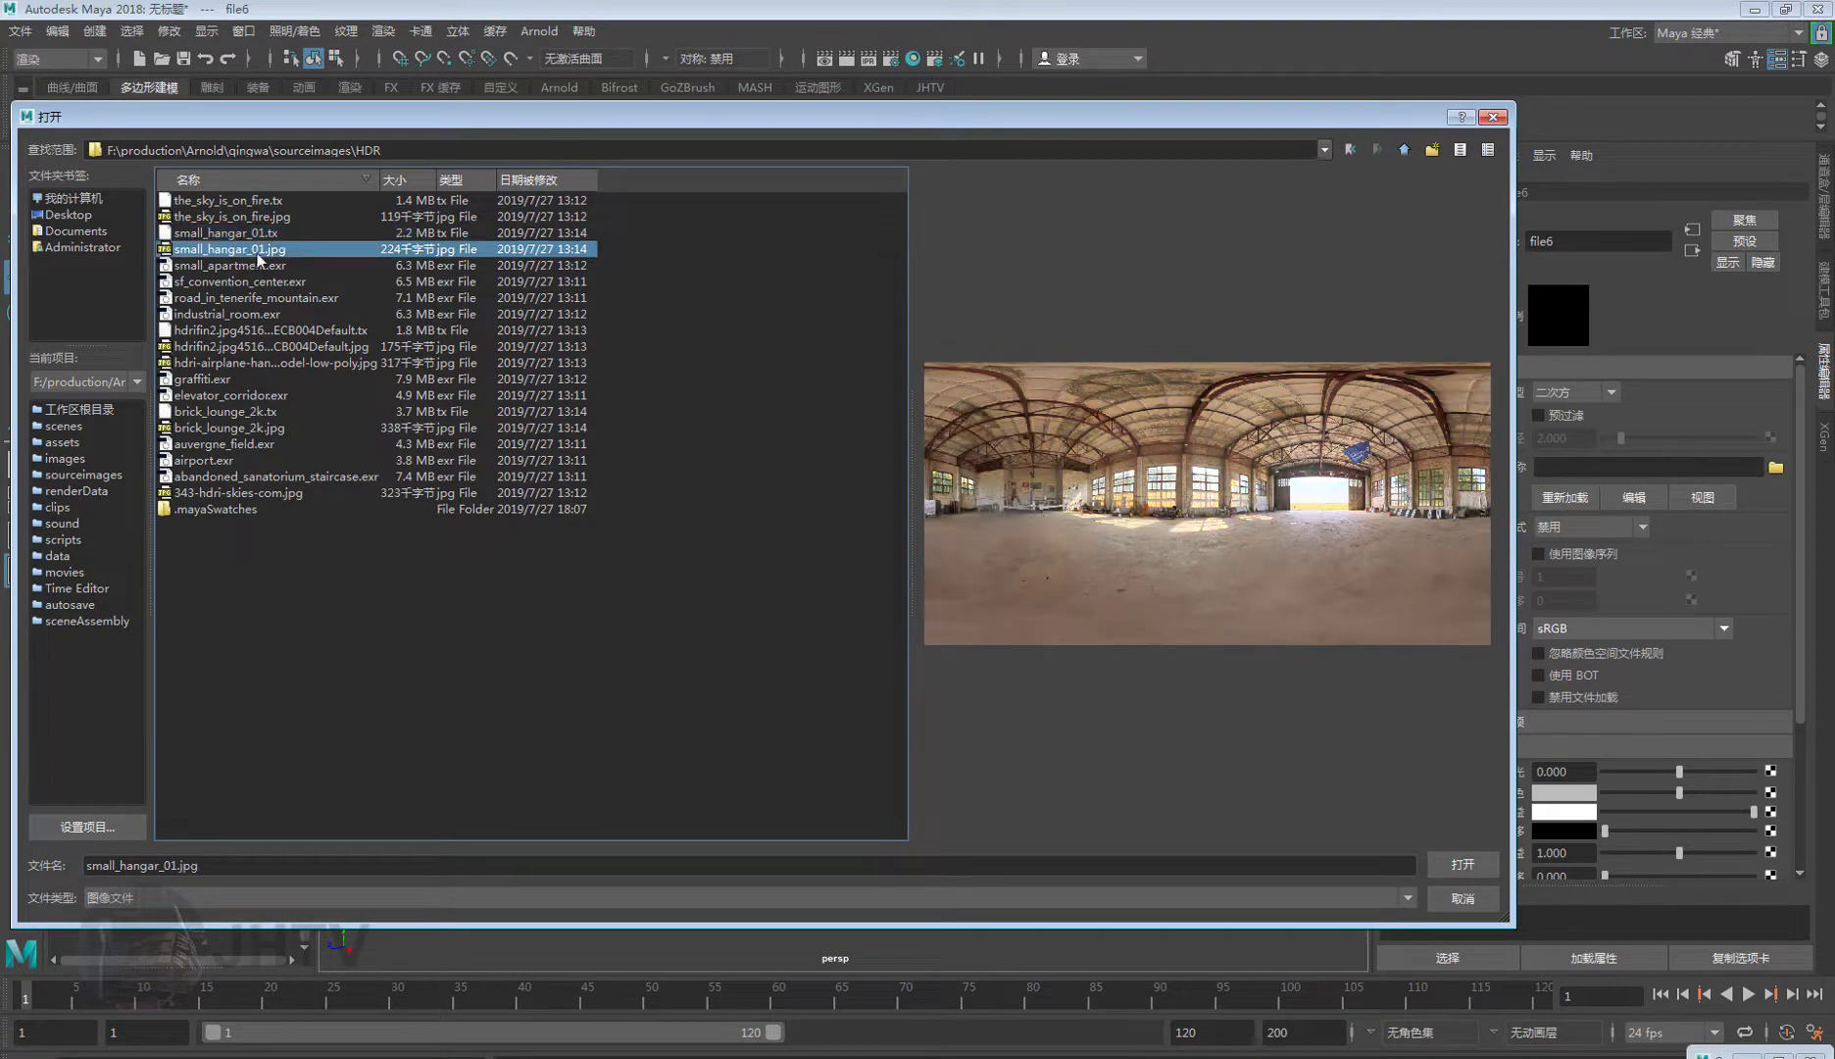
pyautogui.click(228, 266)
pyautogui.click(228, 298)
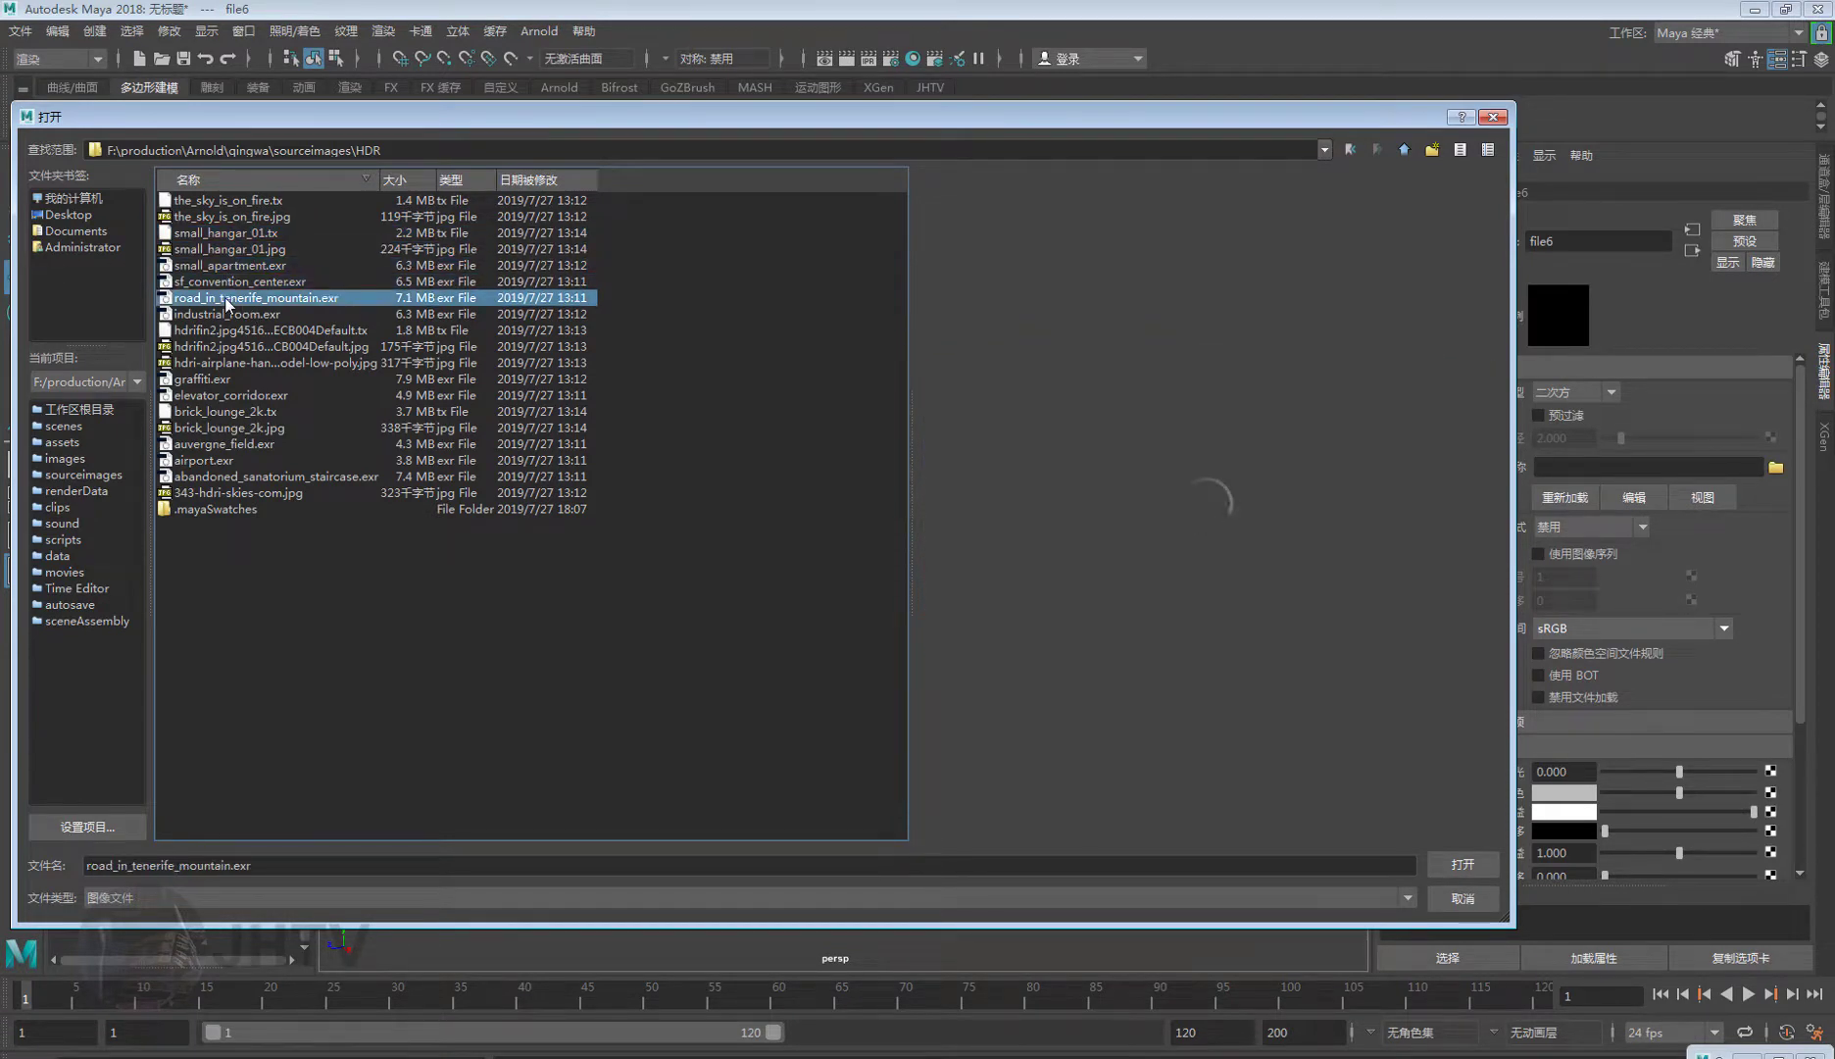
pyautogui.click(253, 249)
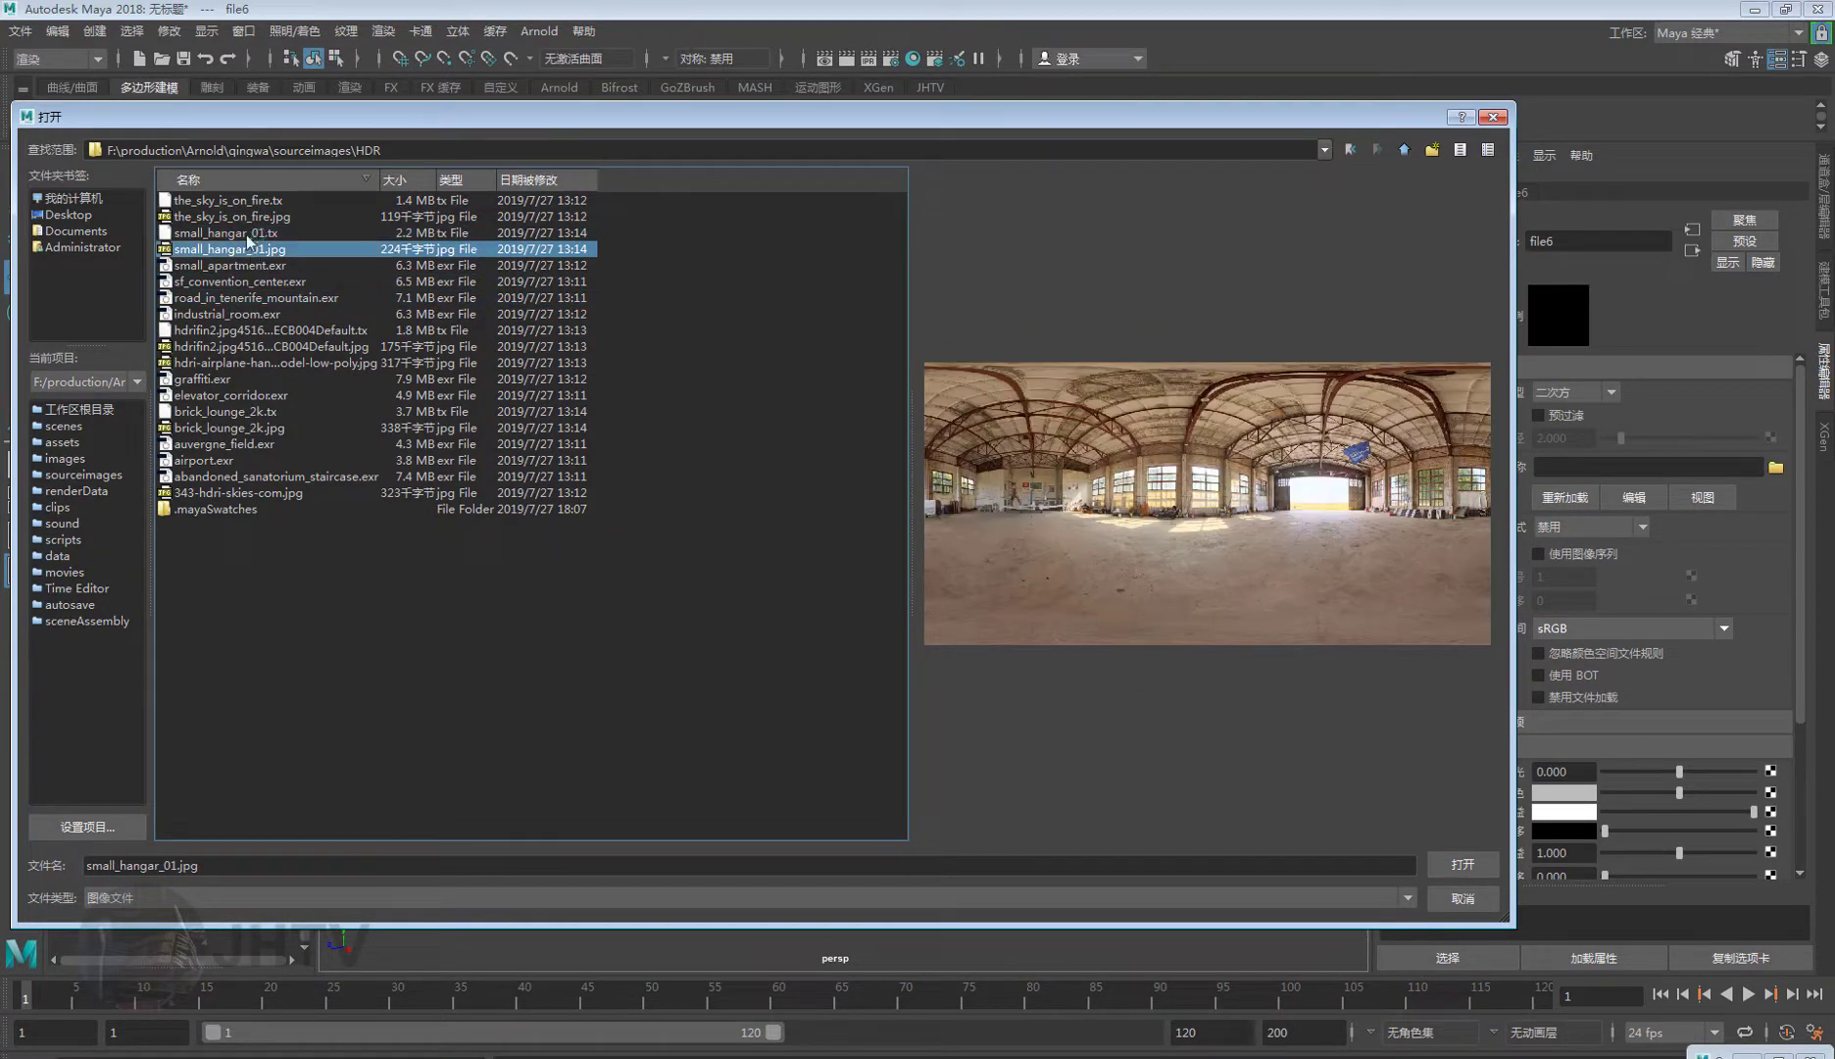
pyautogui.click(251, 217)
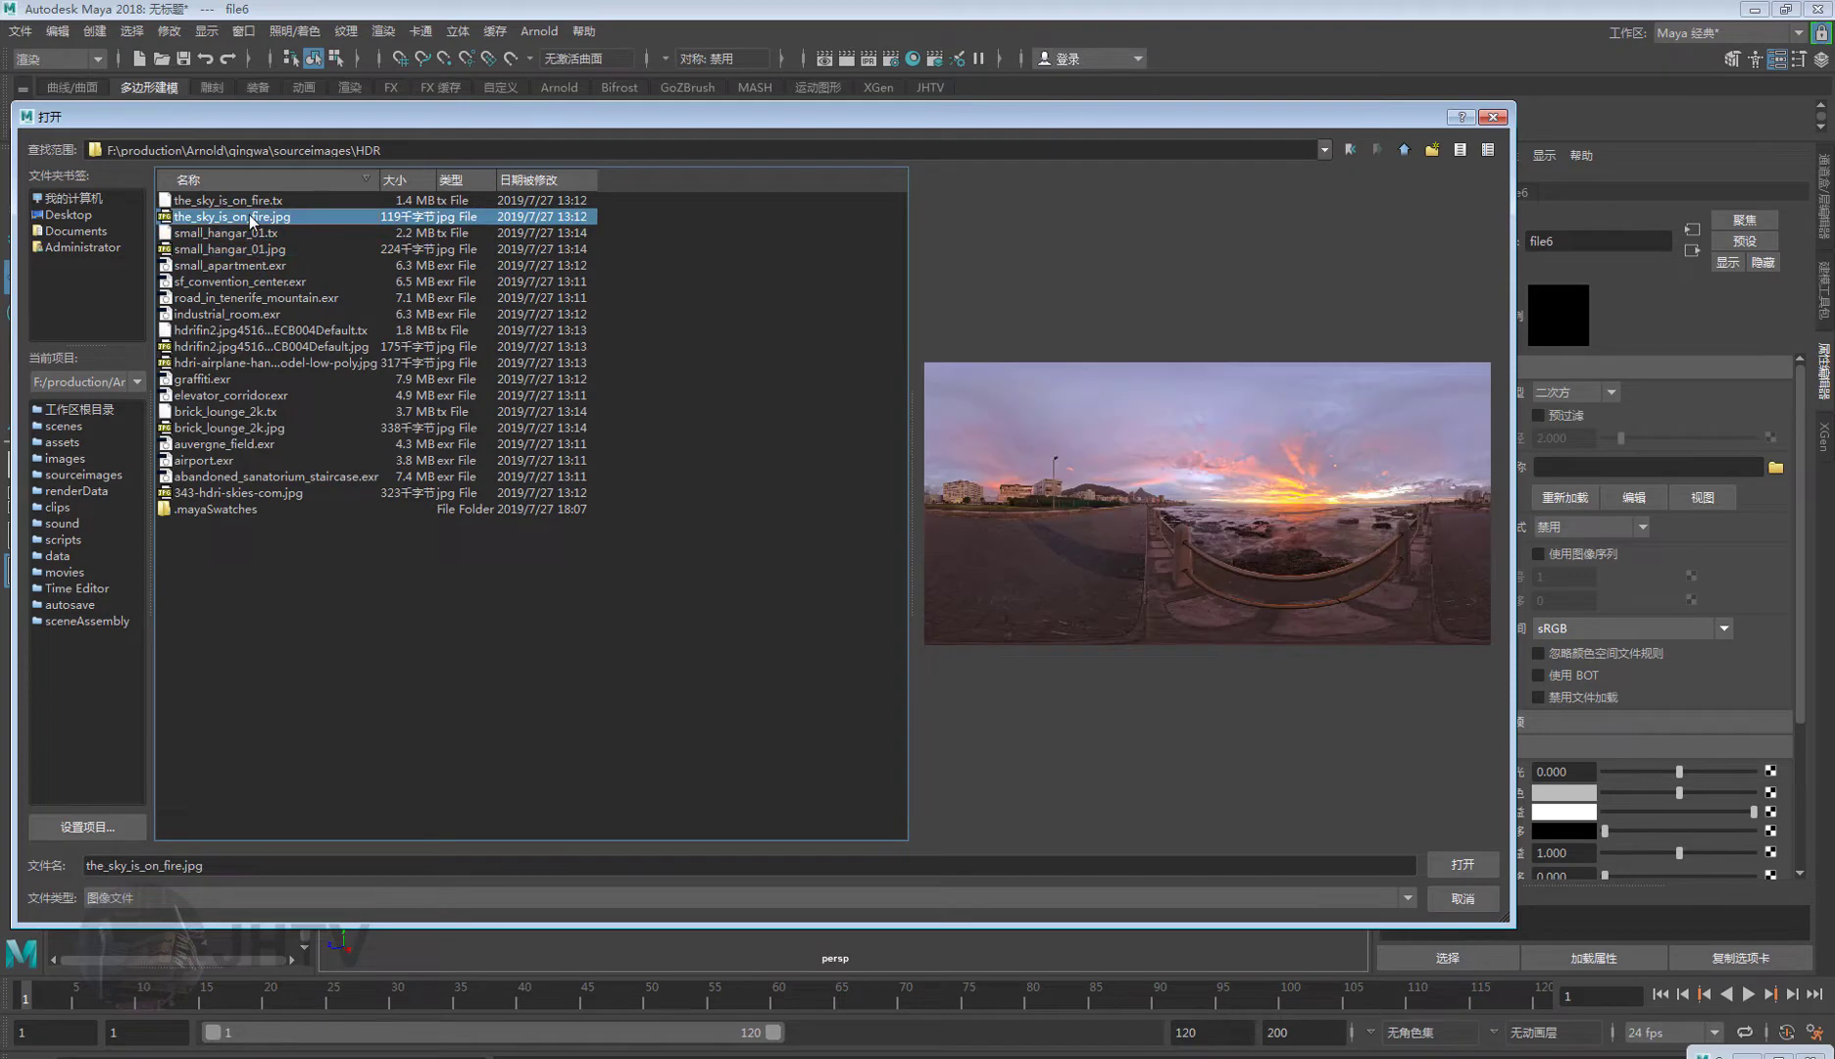
pyautogui.click(251, 202)
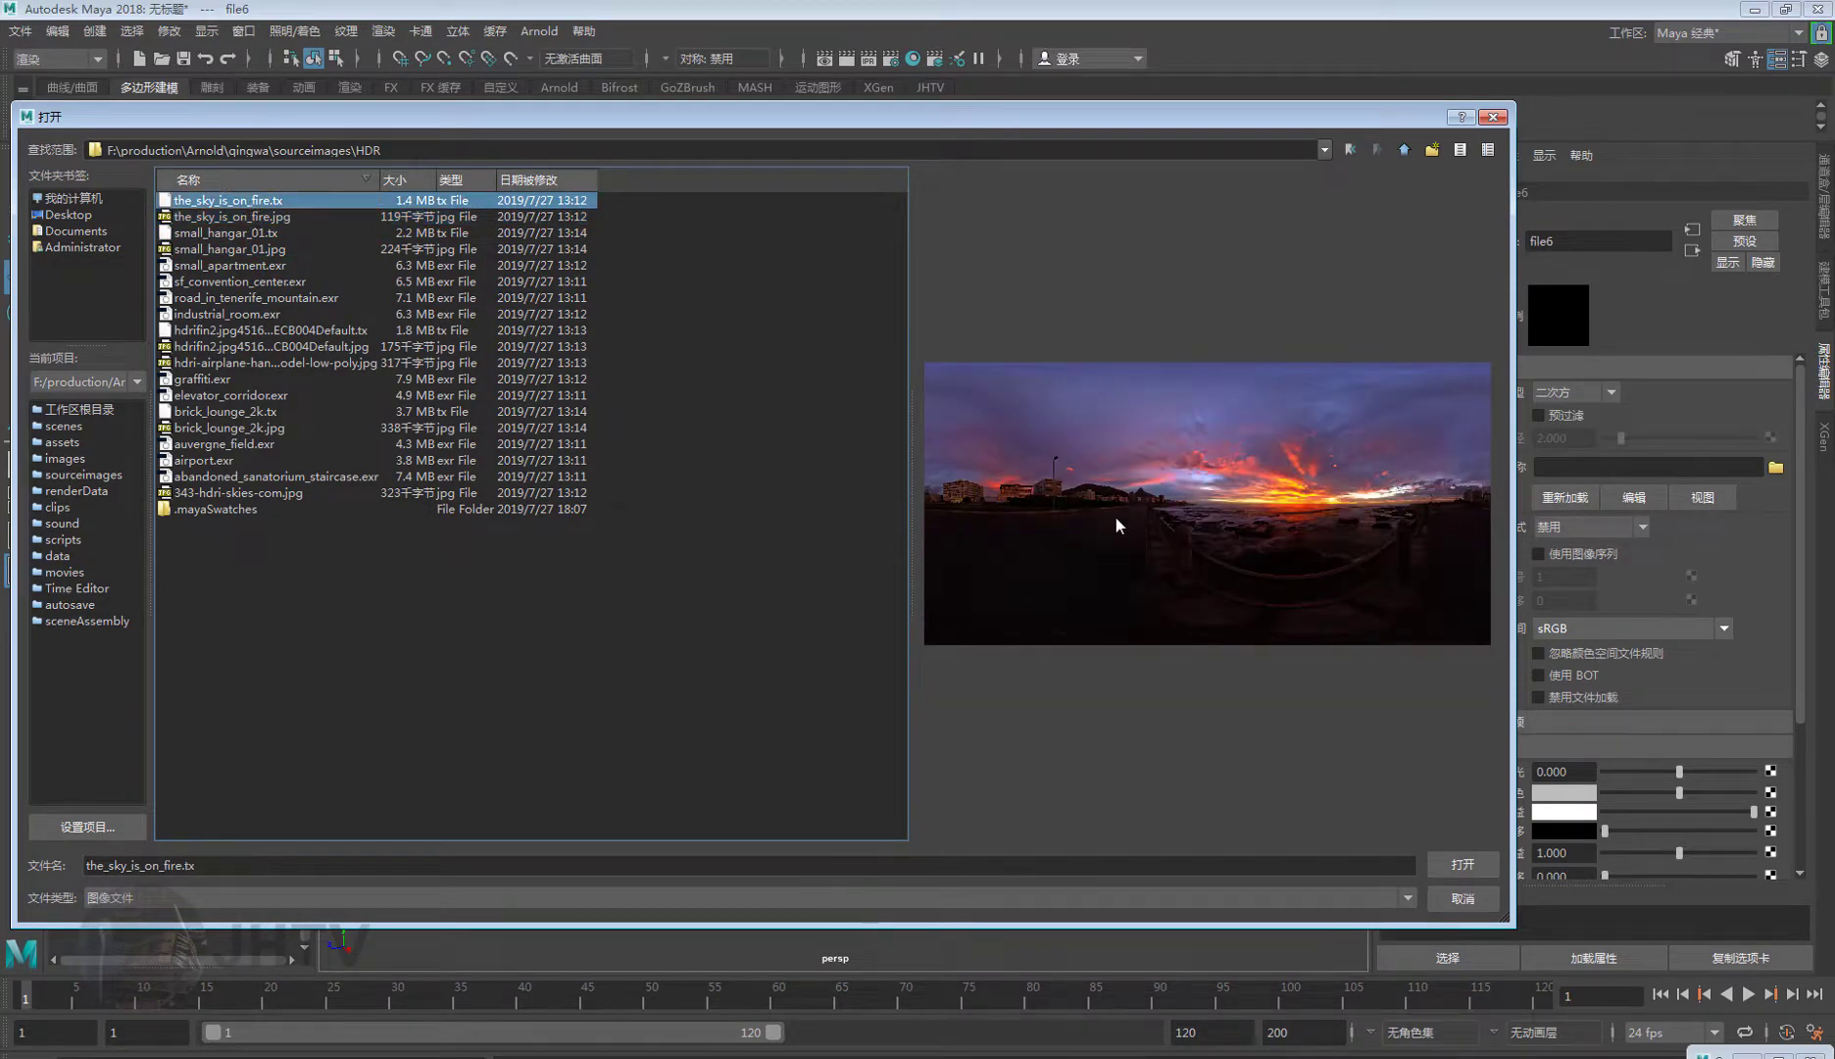
pyautogui.moveTo(1010, 131); pyautogui.dragTo(1099, 183)
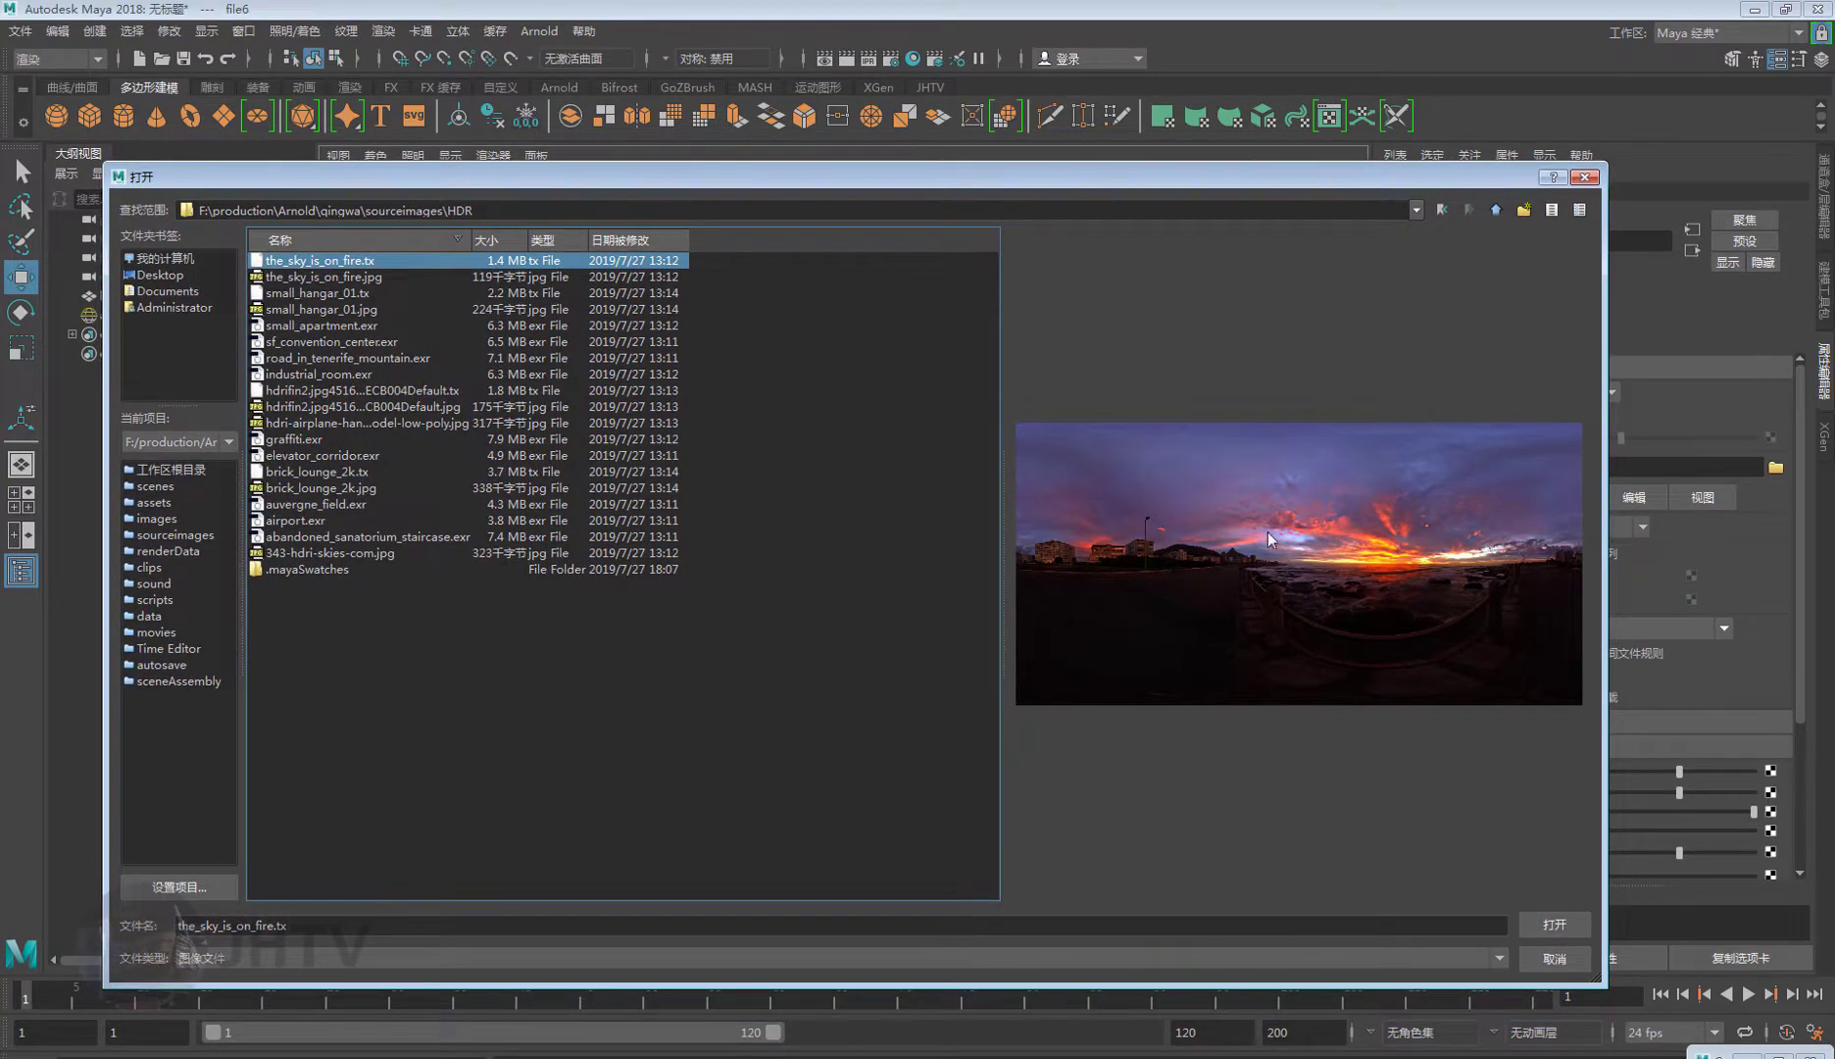
pyautogui.click(1555, 924)
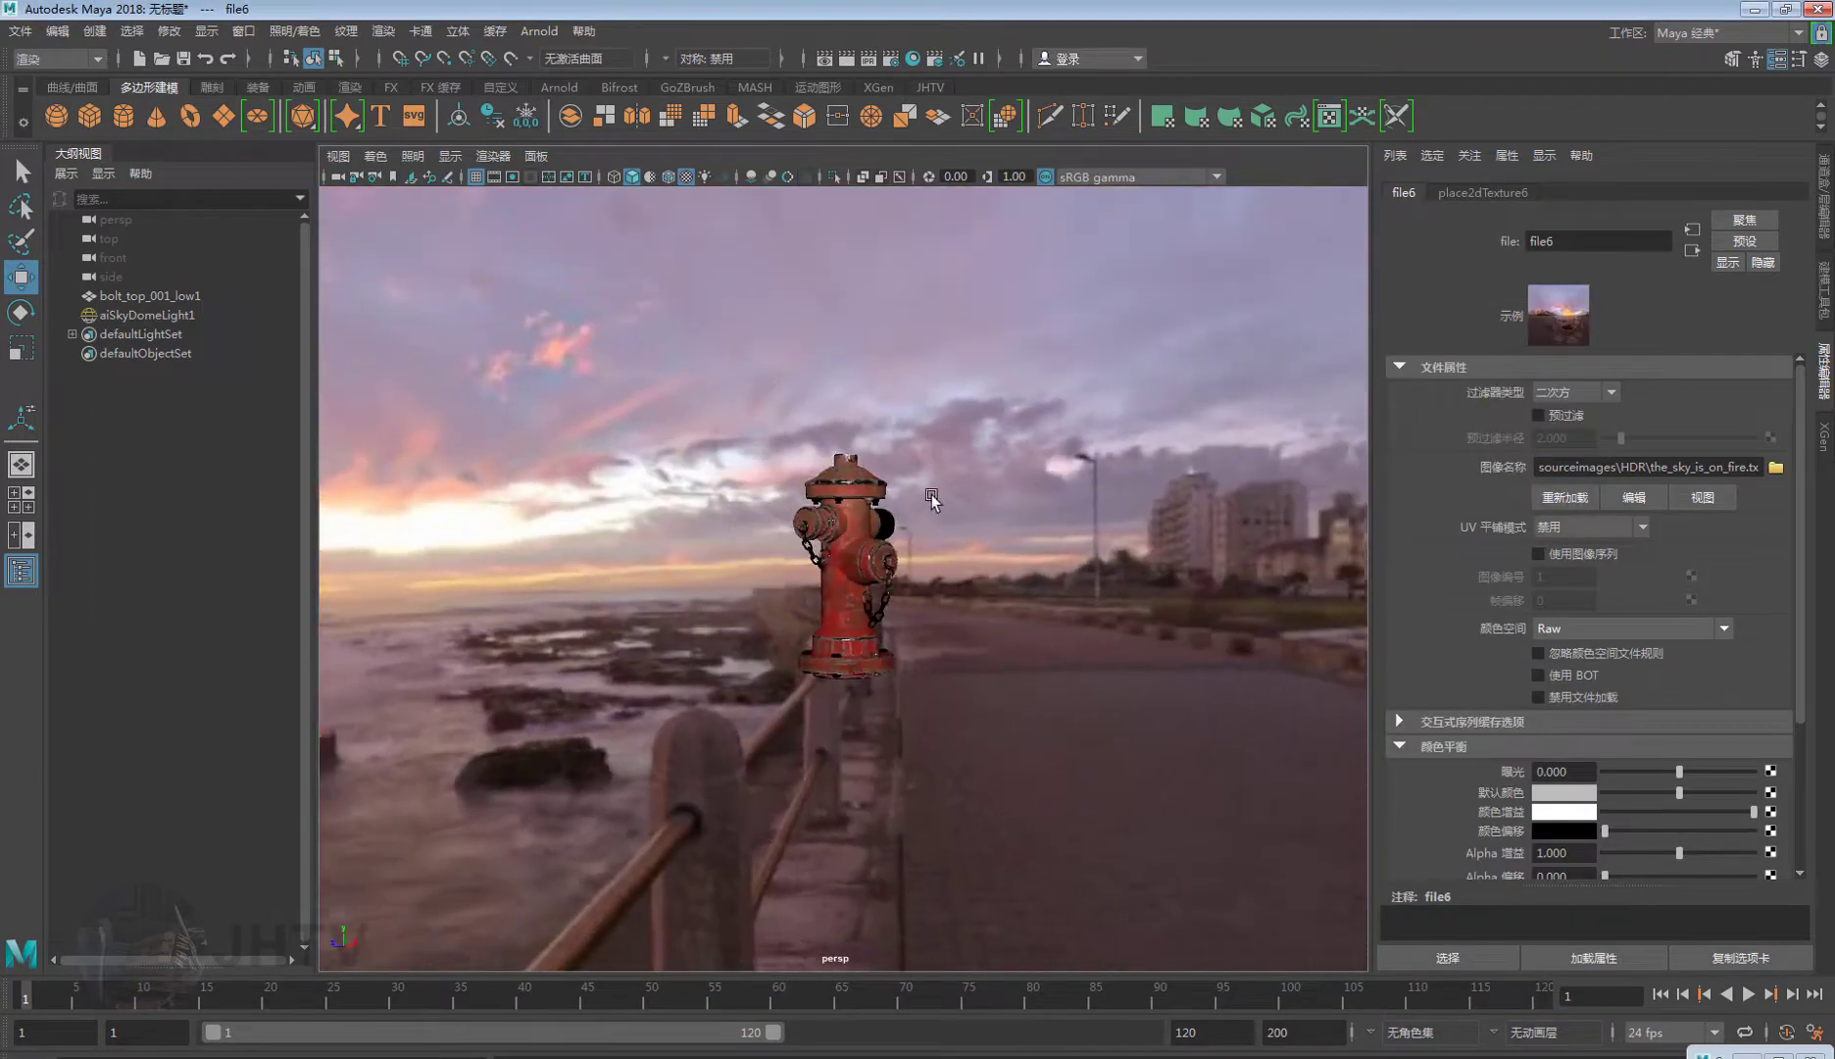
# Set the aiSkyDomeLightShape1 Intensity to 0.5.
pyautogui.scroll(2, 1038, 559)
pyautogui.scroll(2, 1043, 588)
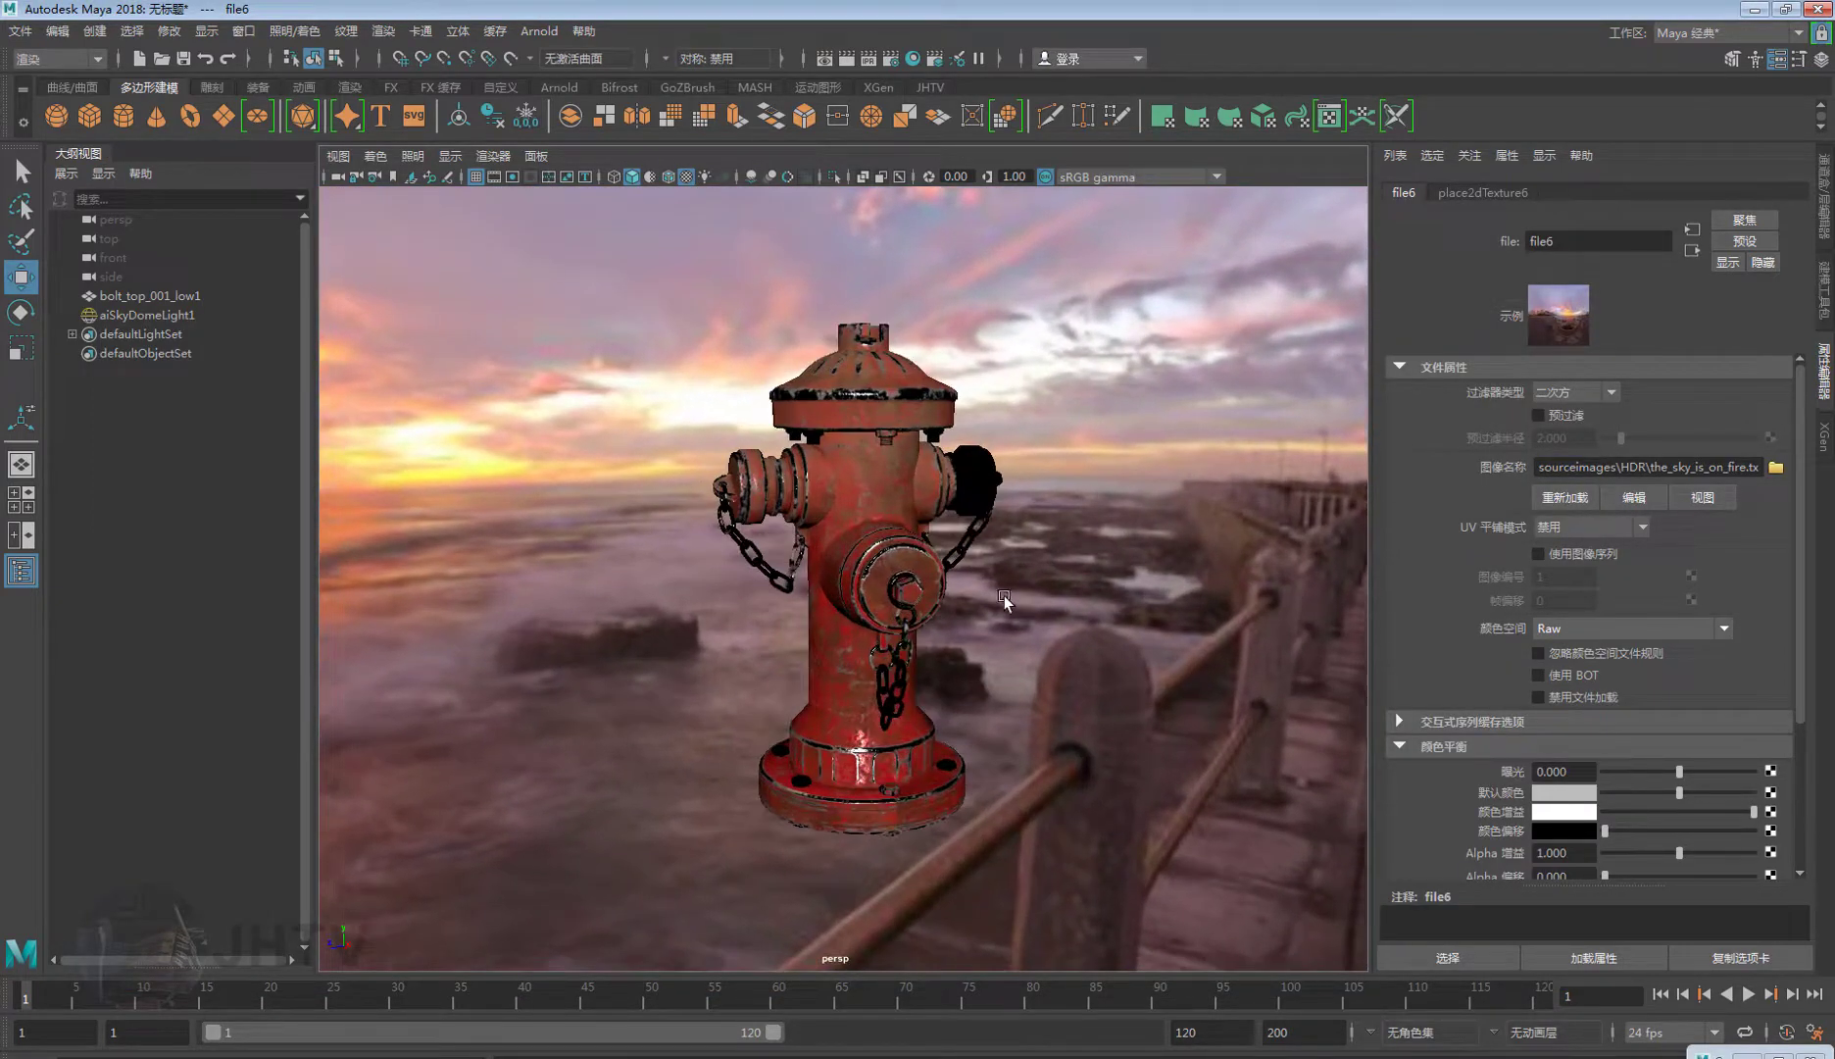
pyautogui.scroll(2, 1045, 609)
pyautogui.keyDown('alt'); pyautogui.moveTo(1045, 610); pyautogui.dragTo(1090, 615); pyautogui.keyUp('alt')
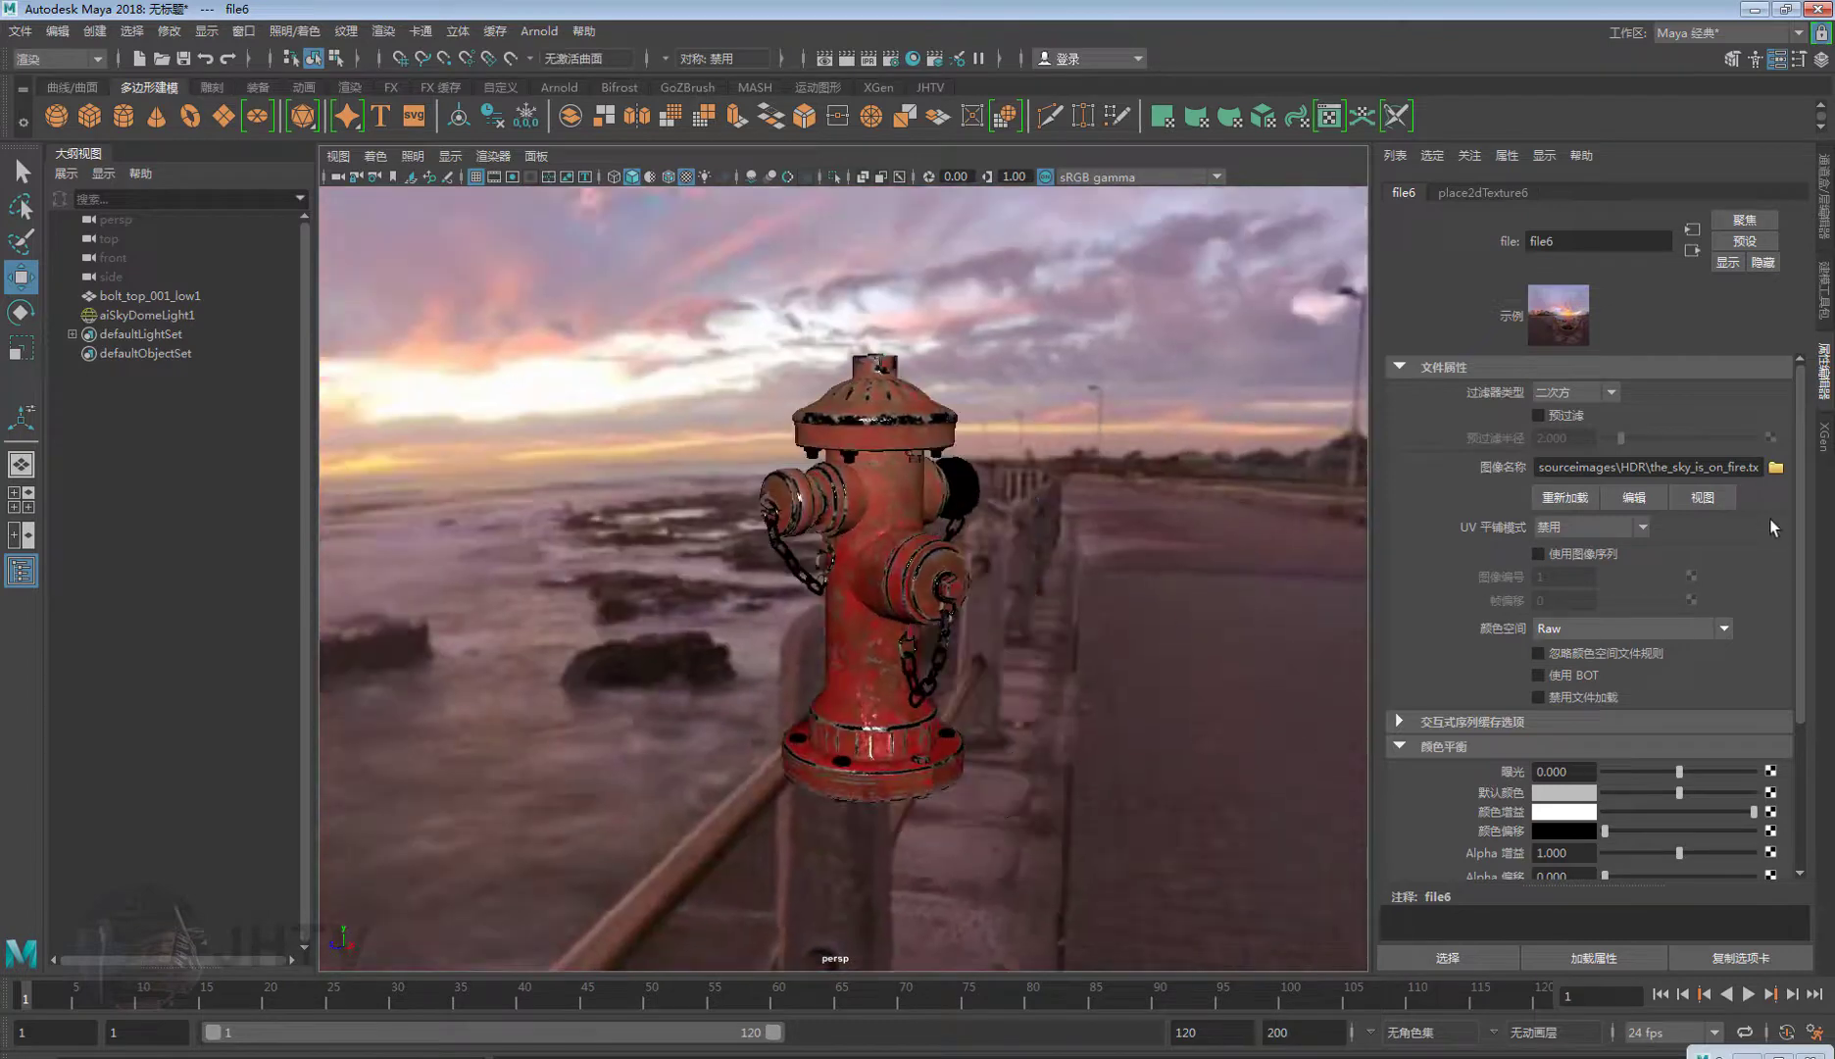
pyautogui.click(1693, 250)
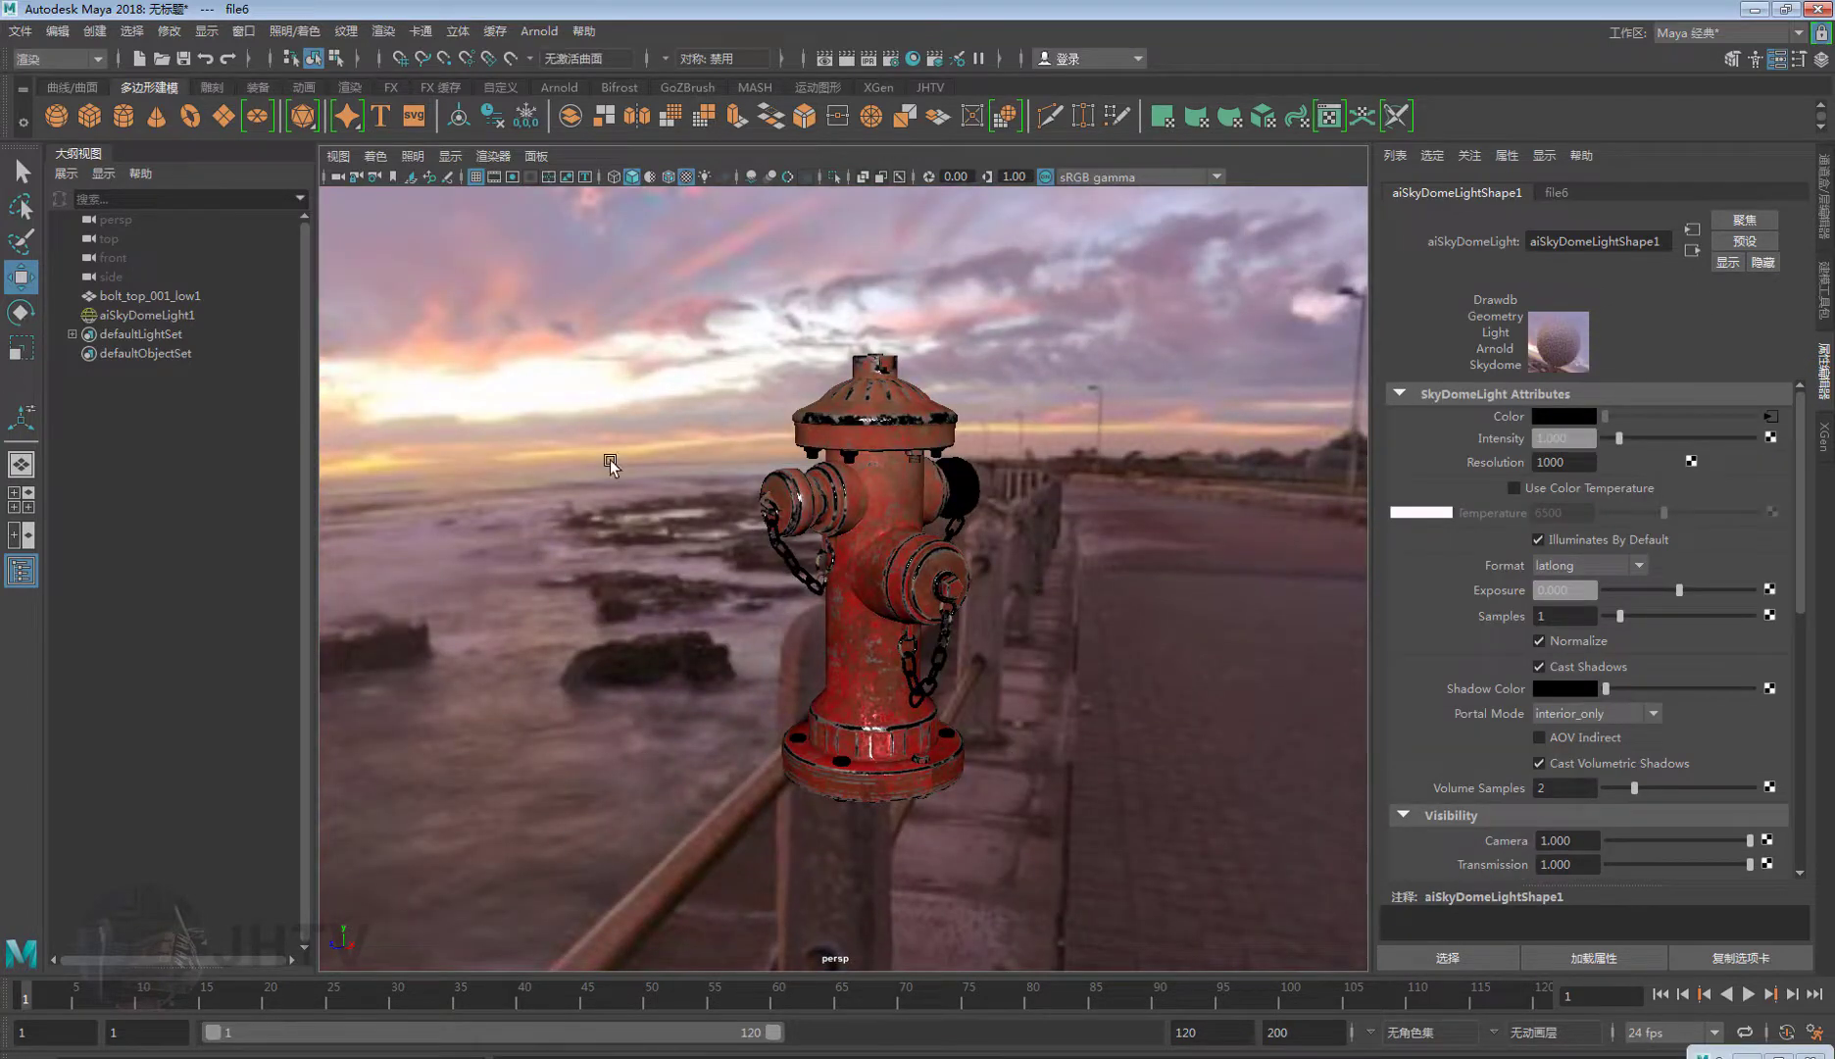
pyautogui.doubleClick(1554, 438)
pyautogui.keyDown('alt'); pyautogui.moveTo(889, 476); pyautogui.dragTo(1029, 491); pyautogui.keyUp('alt')
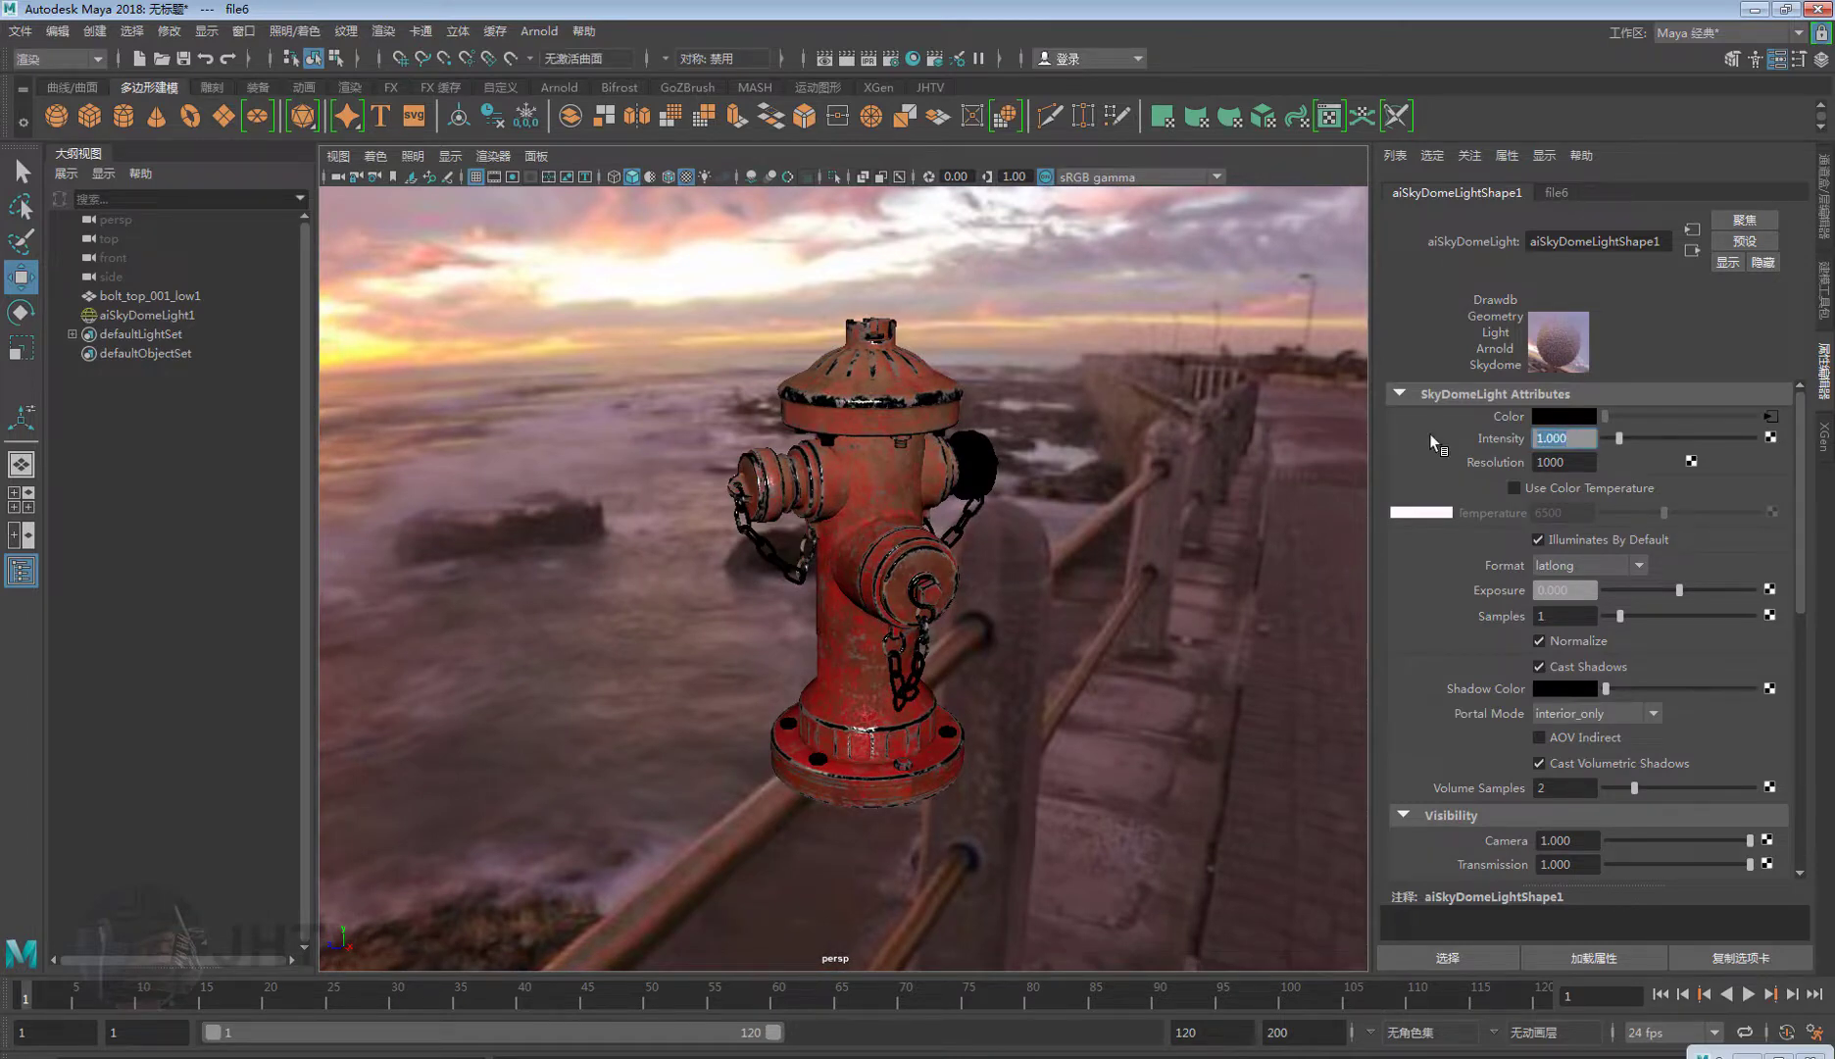
pyautogui.write('0.5')
pyautogui.press('Return')
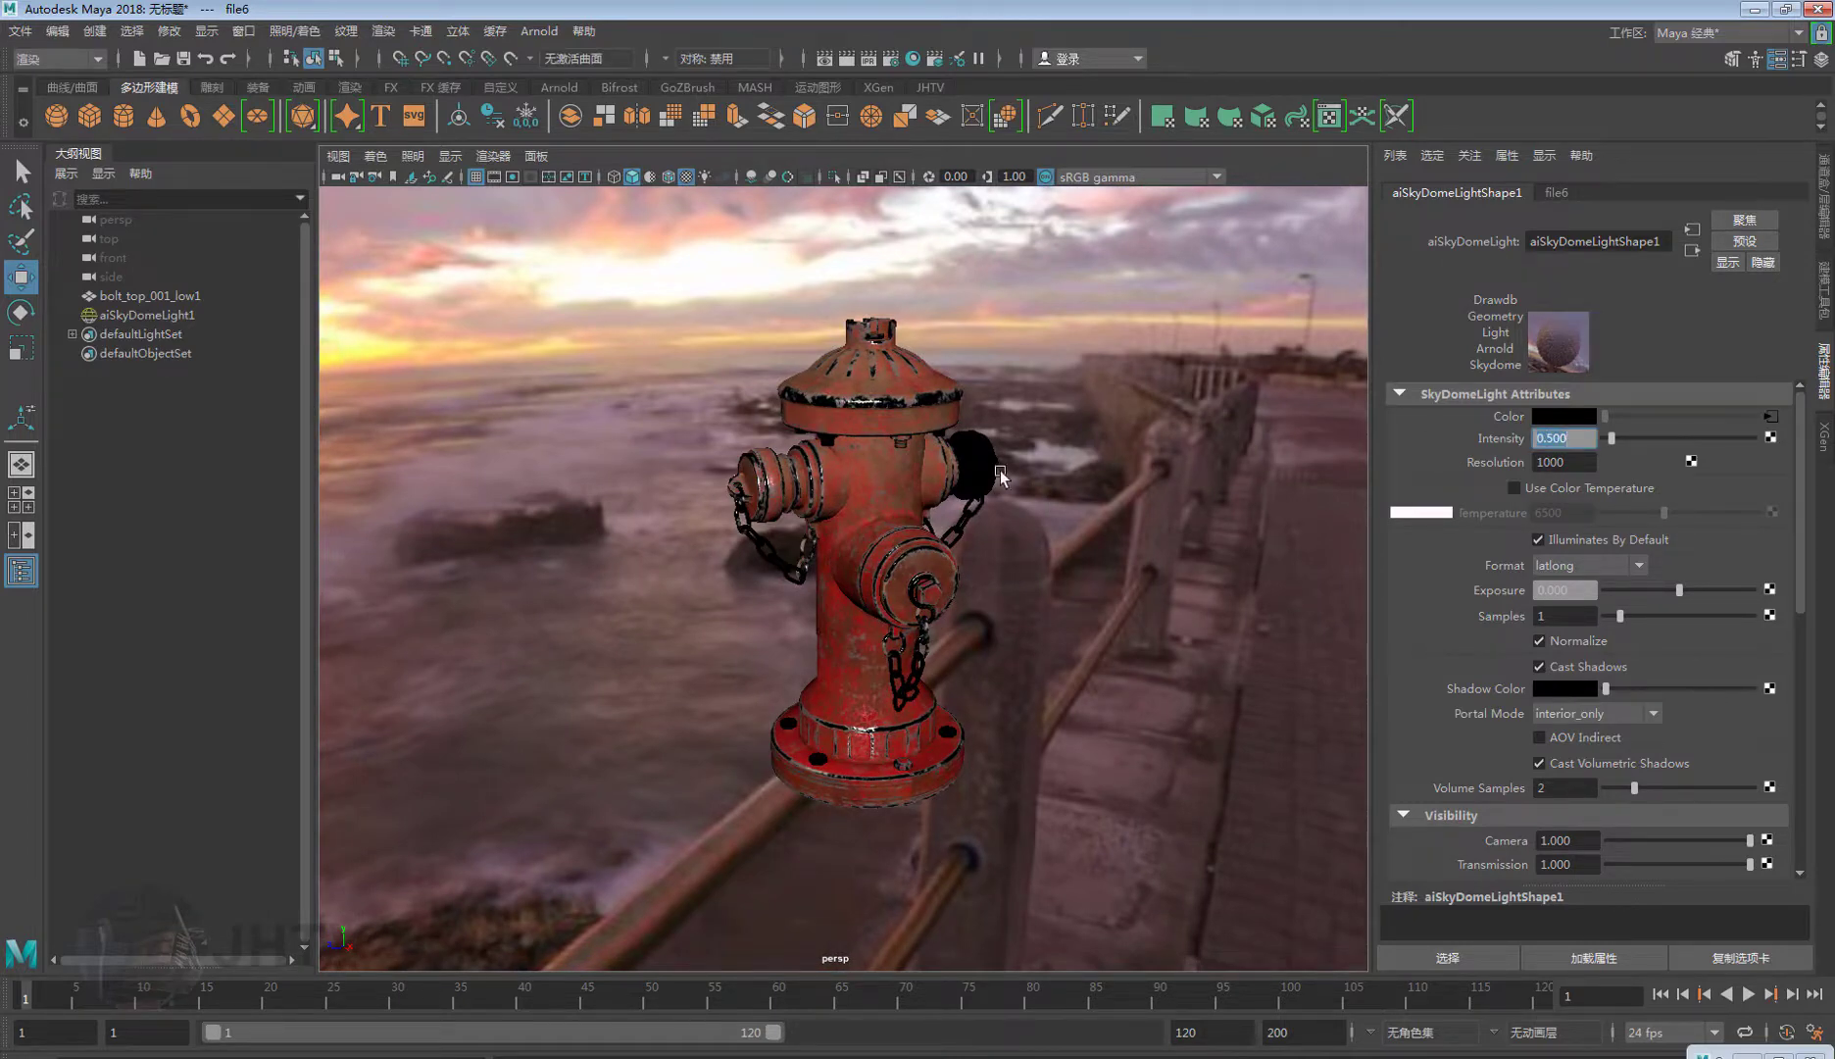
pyautogui.moveTo(999, 470)
pyautogui.keyDown('alt'); pyautogui.mouseDown()
pyautogui.moveTo(991, 450)
pyautogui.moveTo(1045, 364)
pyautogui.mouseUp(); pyautogui.keyUp('alt')
# Open the Arnold RenderView and move it aside to reveal the settings.
pyautogui.click(539, 31)
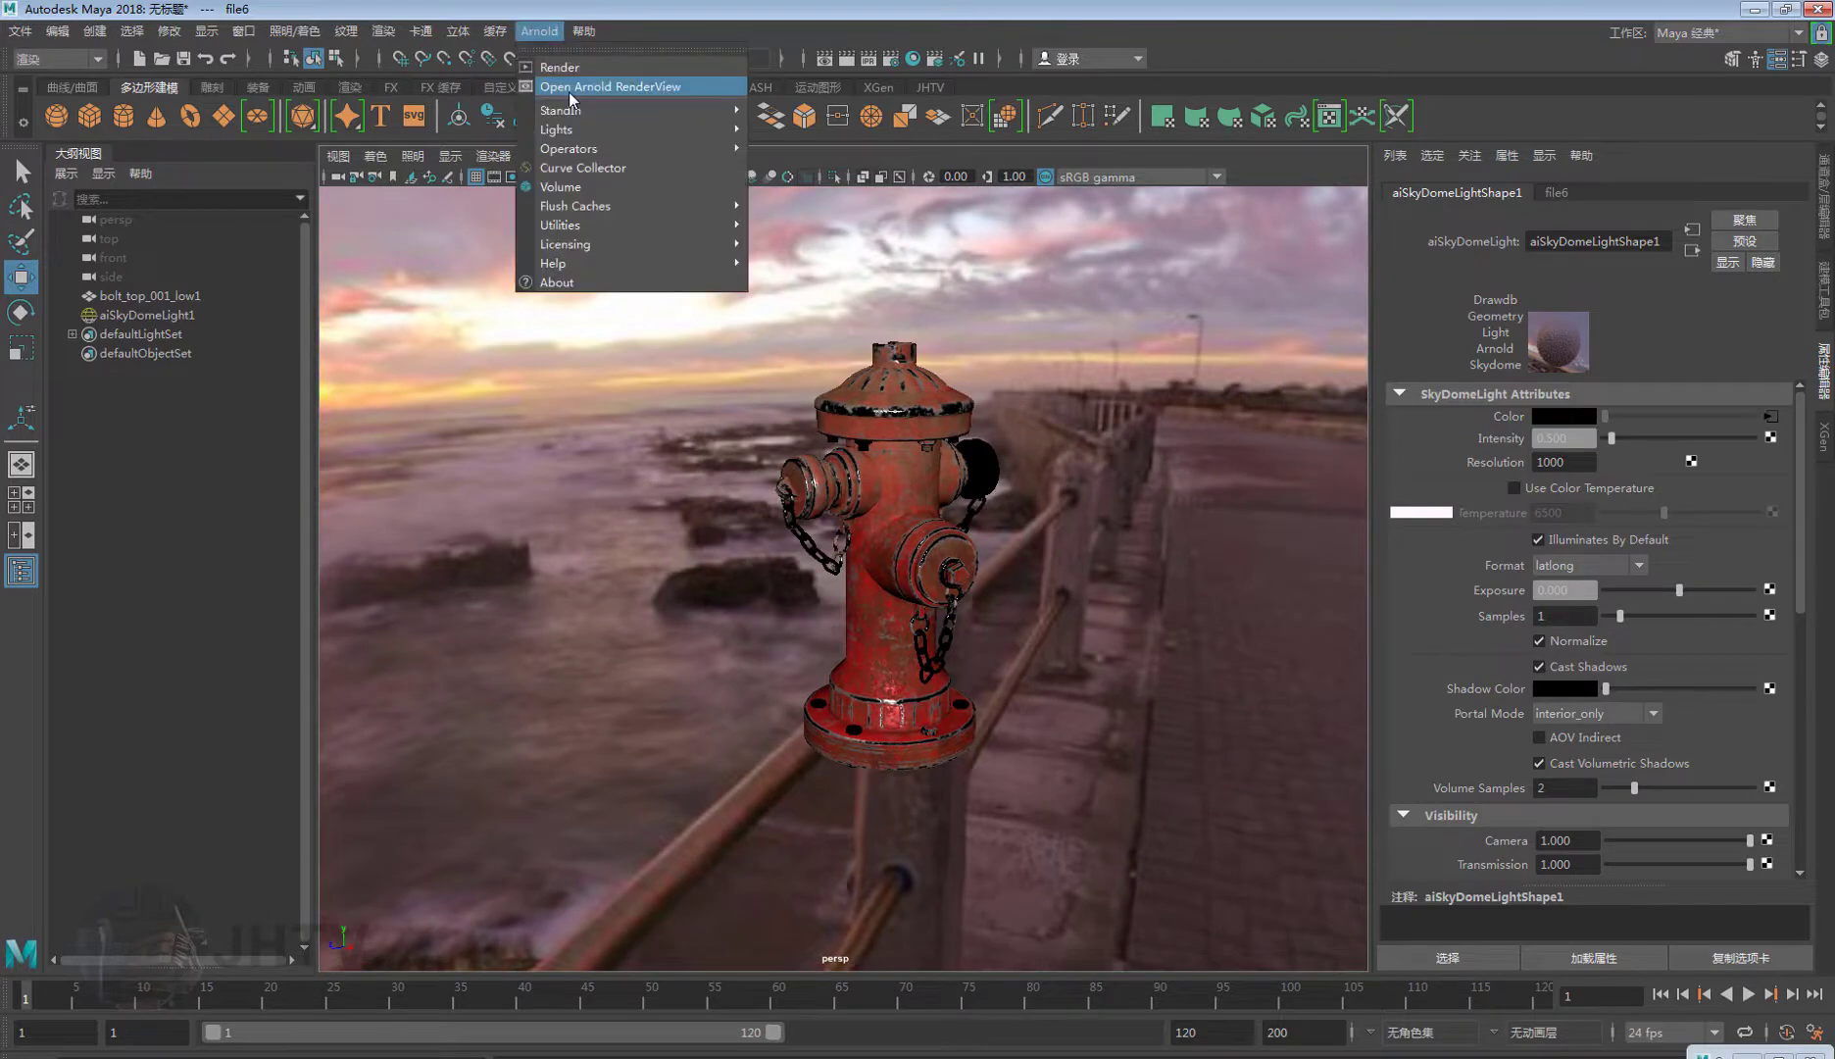
pyautogui.click(569, 88)
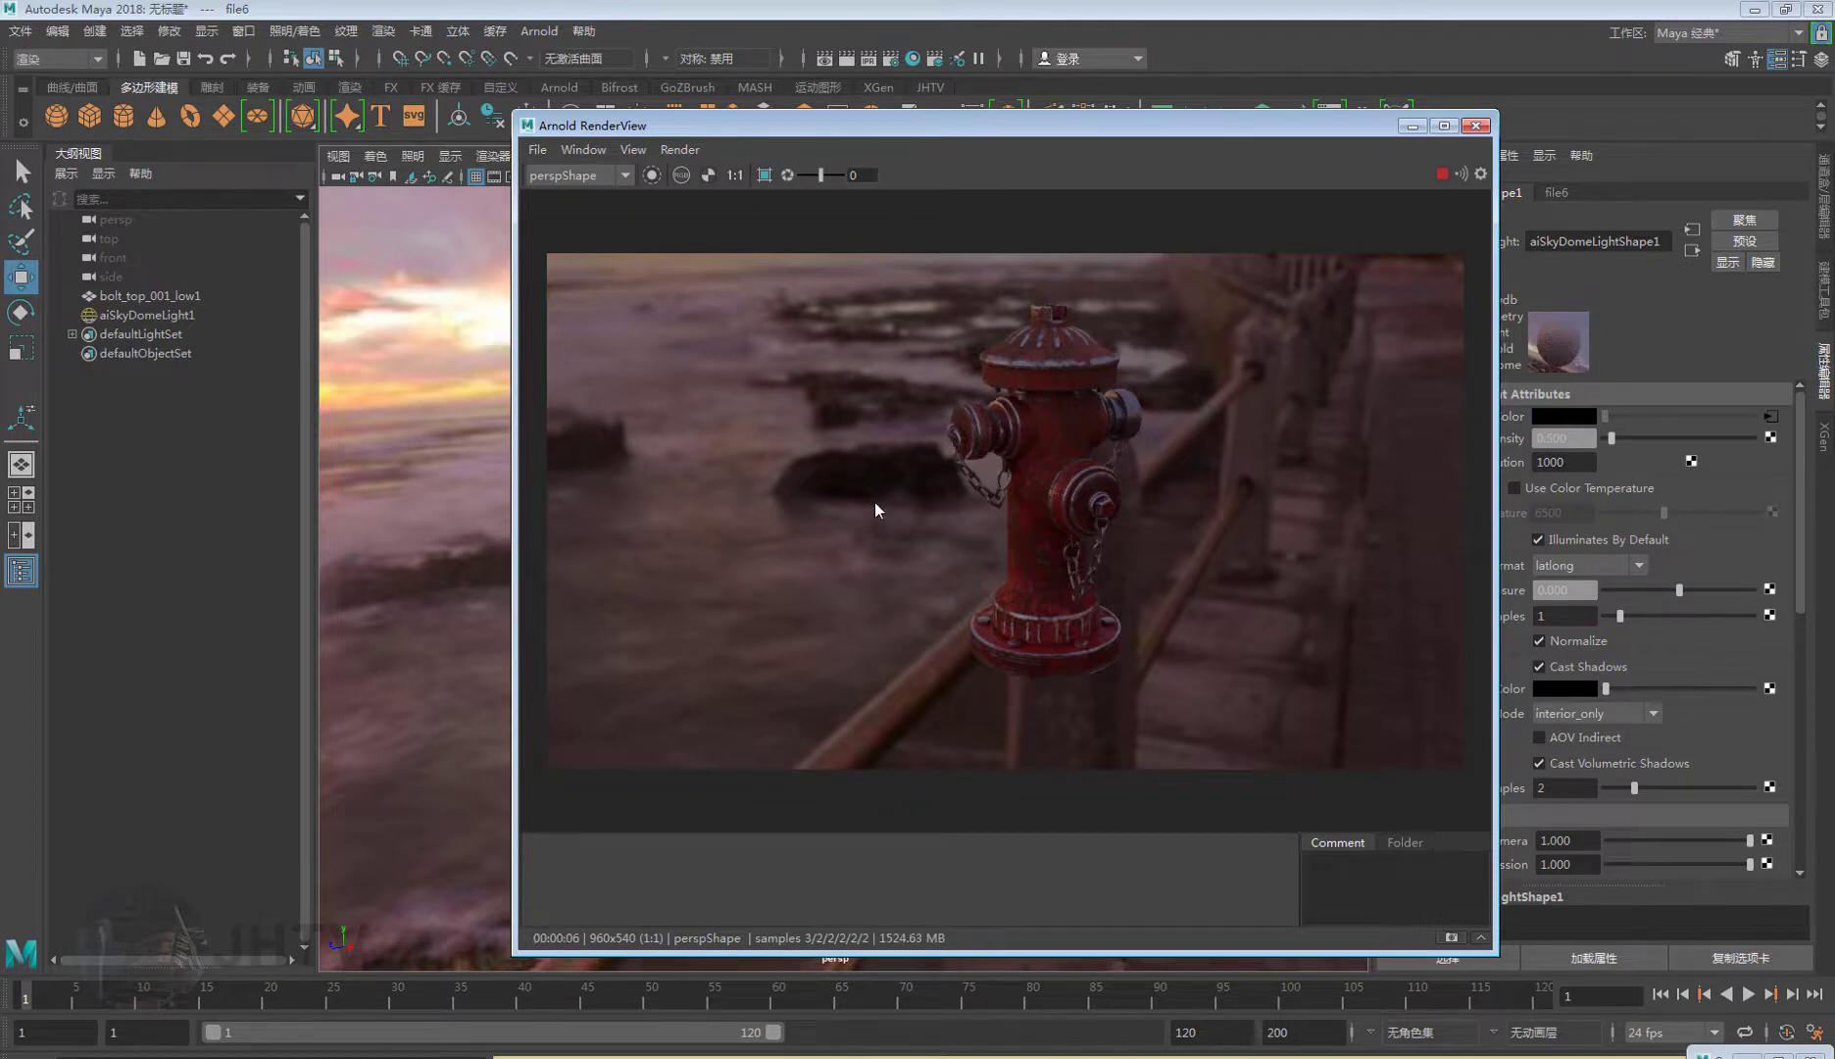
pyautogui.moveTo(1229, 124); pyautogui.dragTo(957, 112)
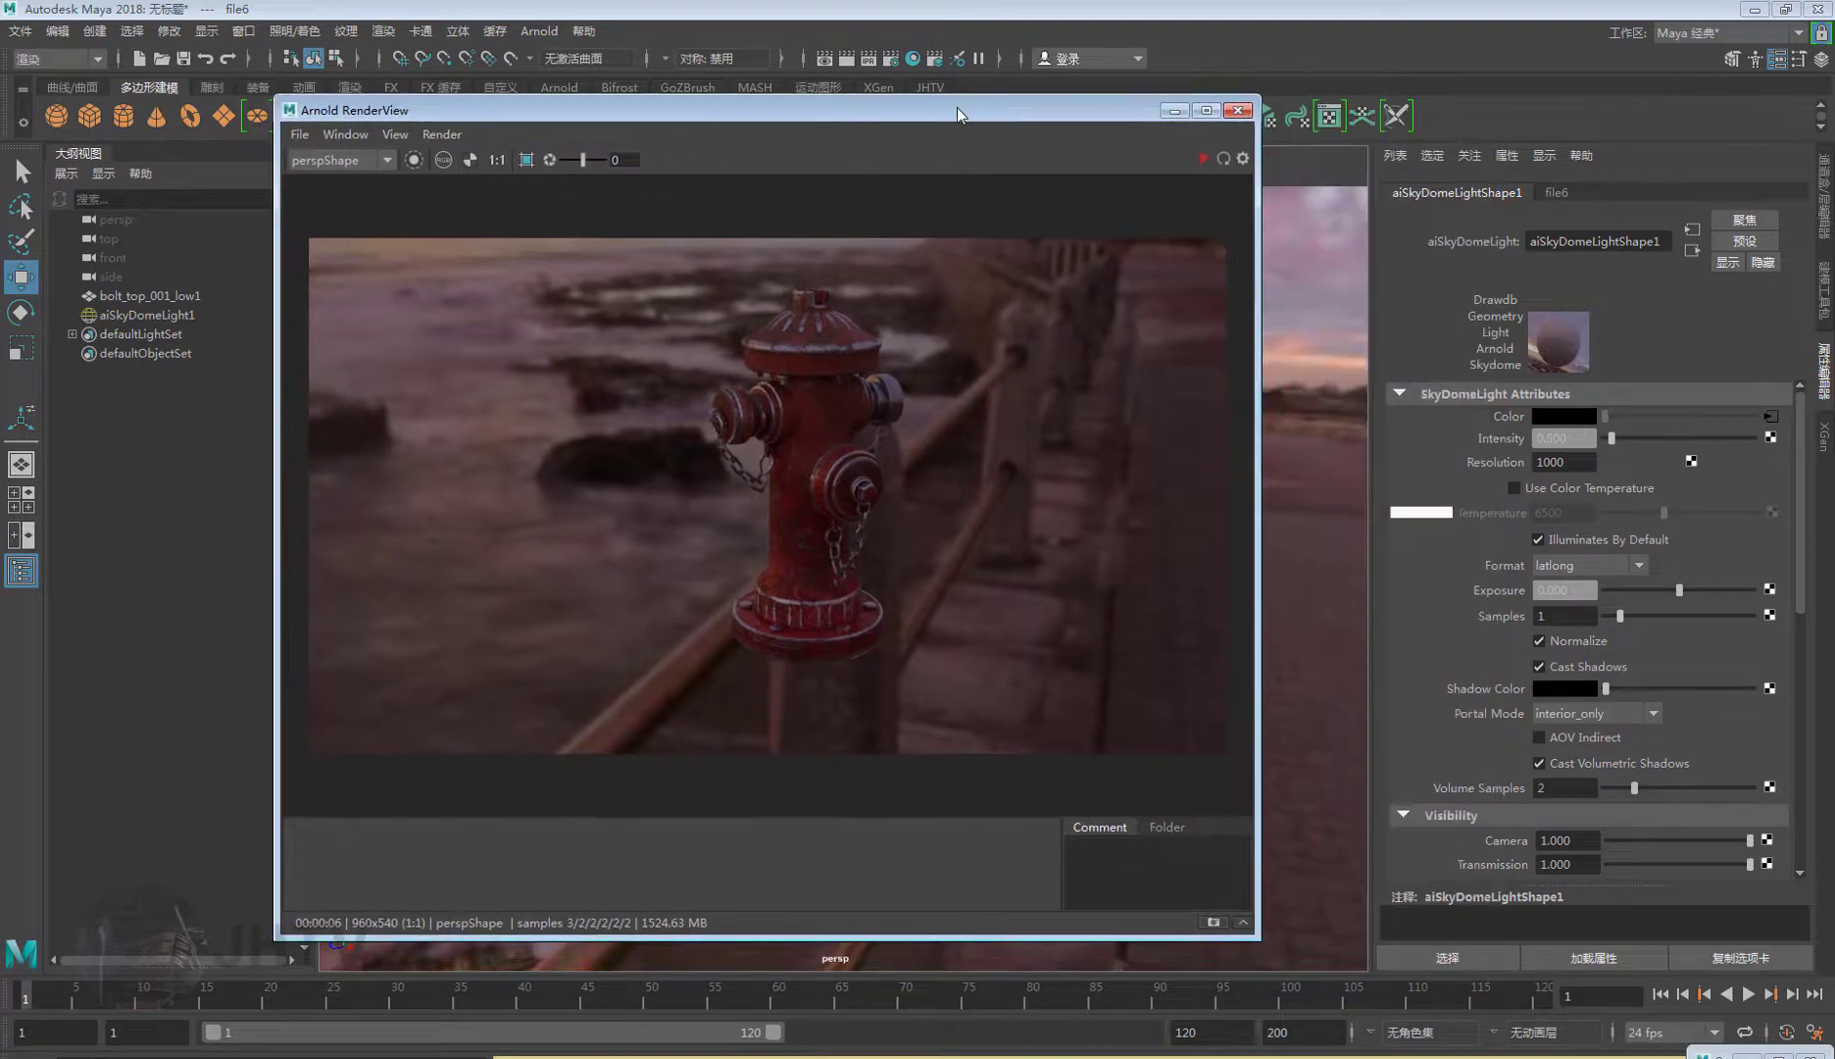
# Set aiSkyDomeLight1's Camera visibility to 0 and stop the render.
pyautogui.click(177, 314)
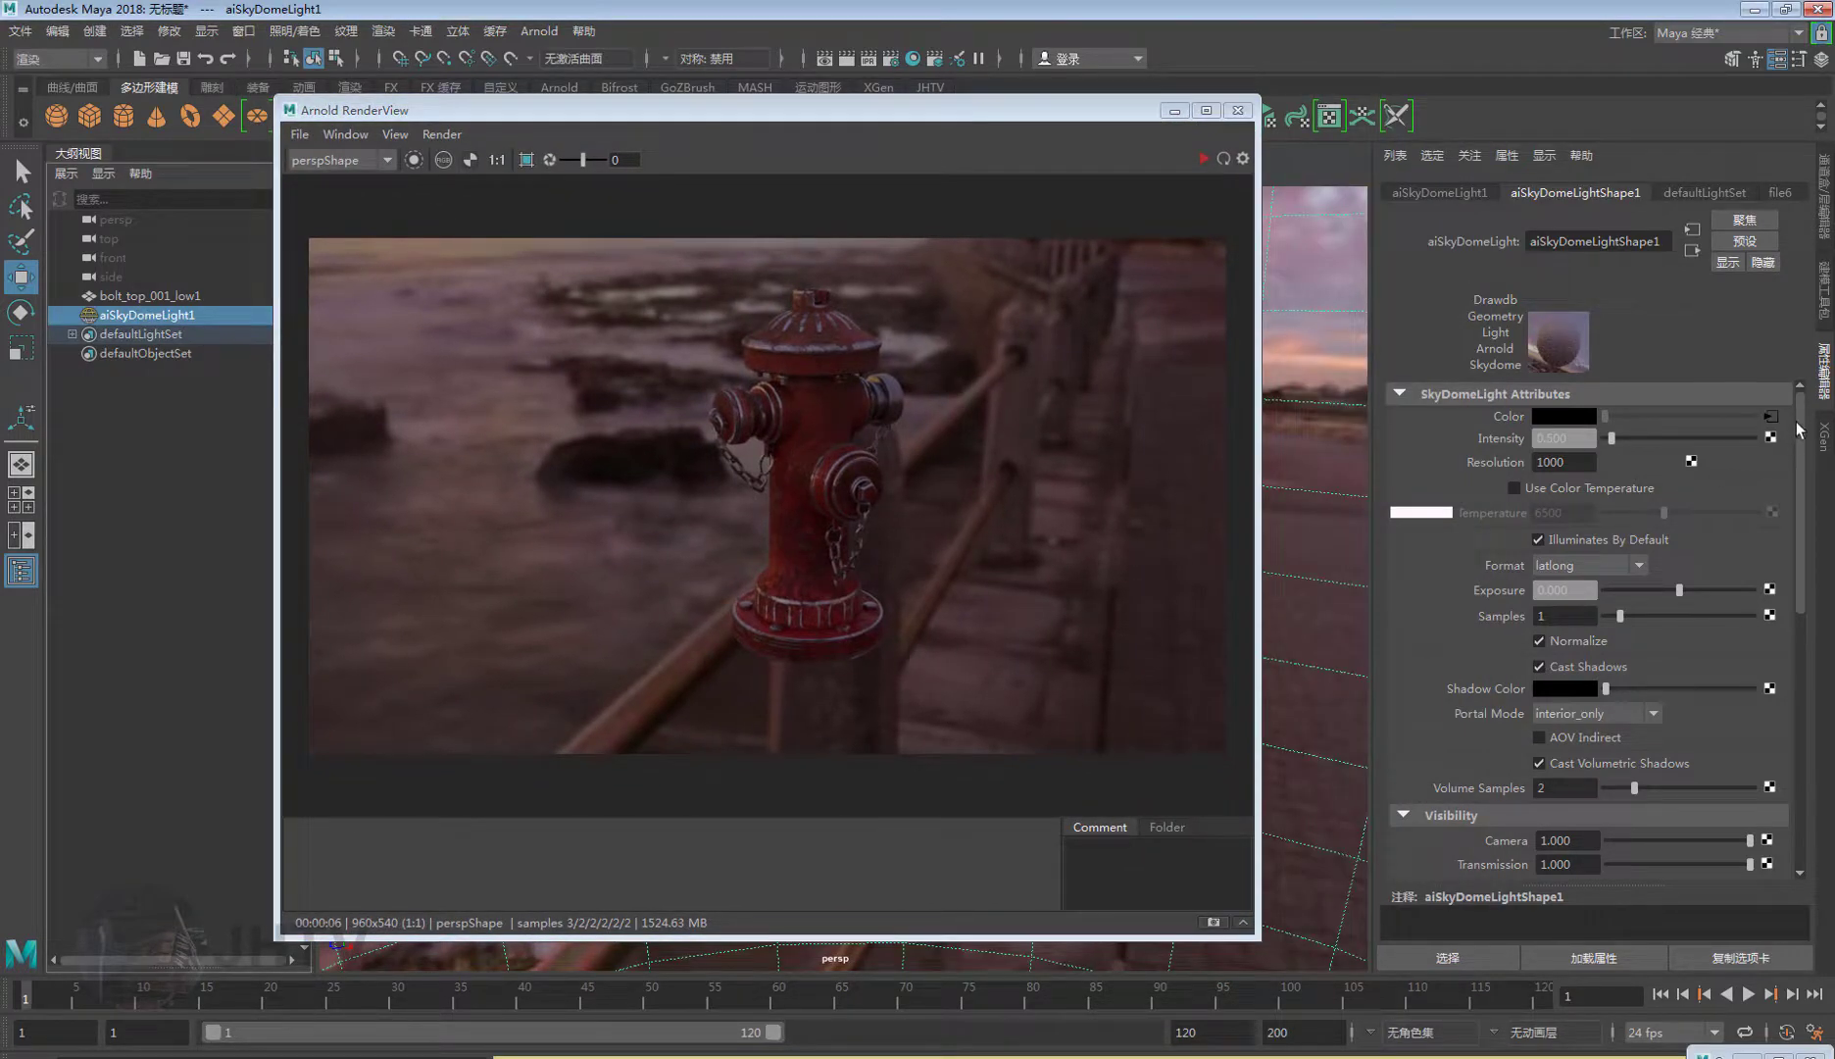
pyautogui.moveTo(1804, 428); pyautogui.dragTo(1813, 575)
pyautogui.scroll(-3, 1466, 542)
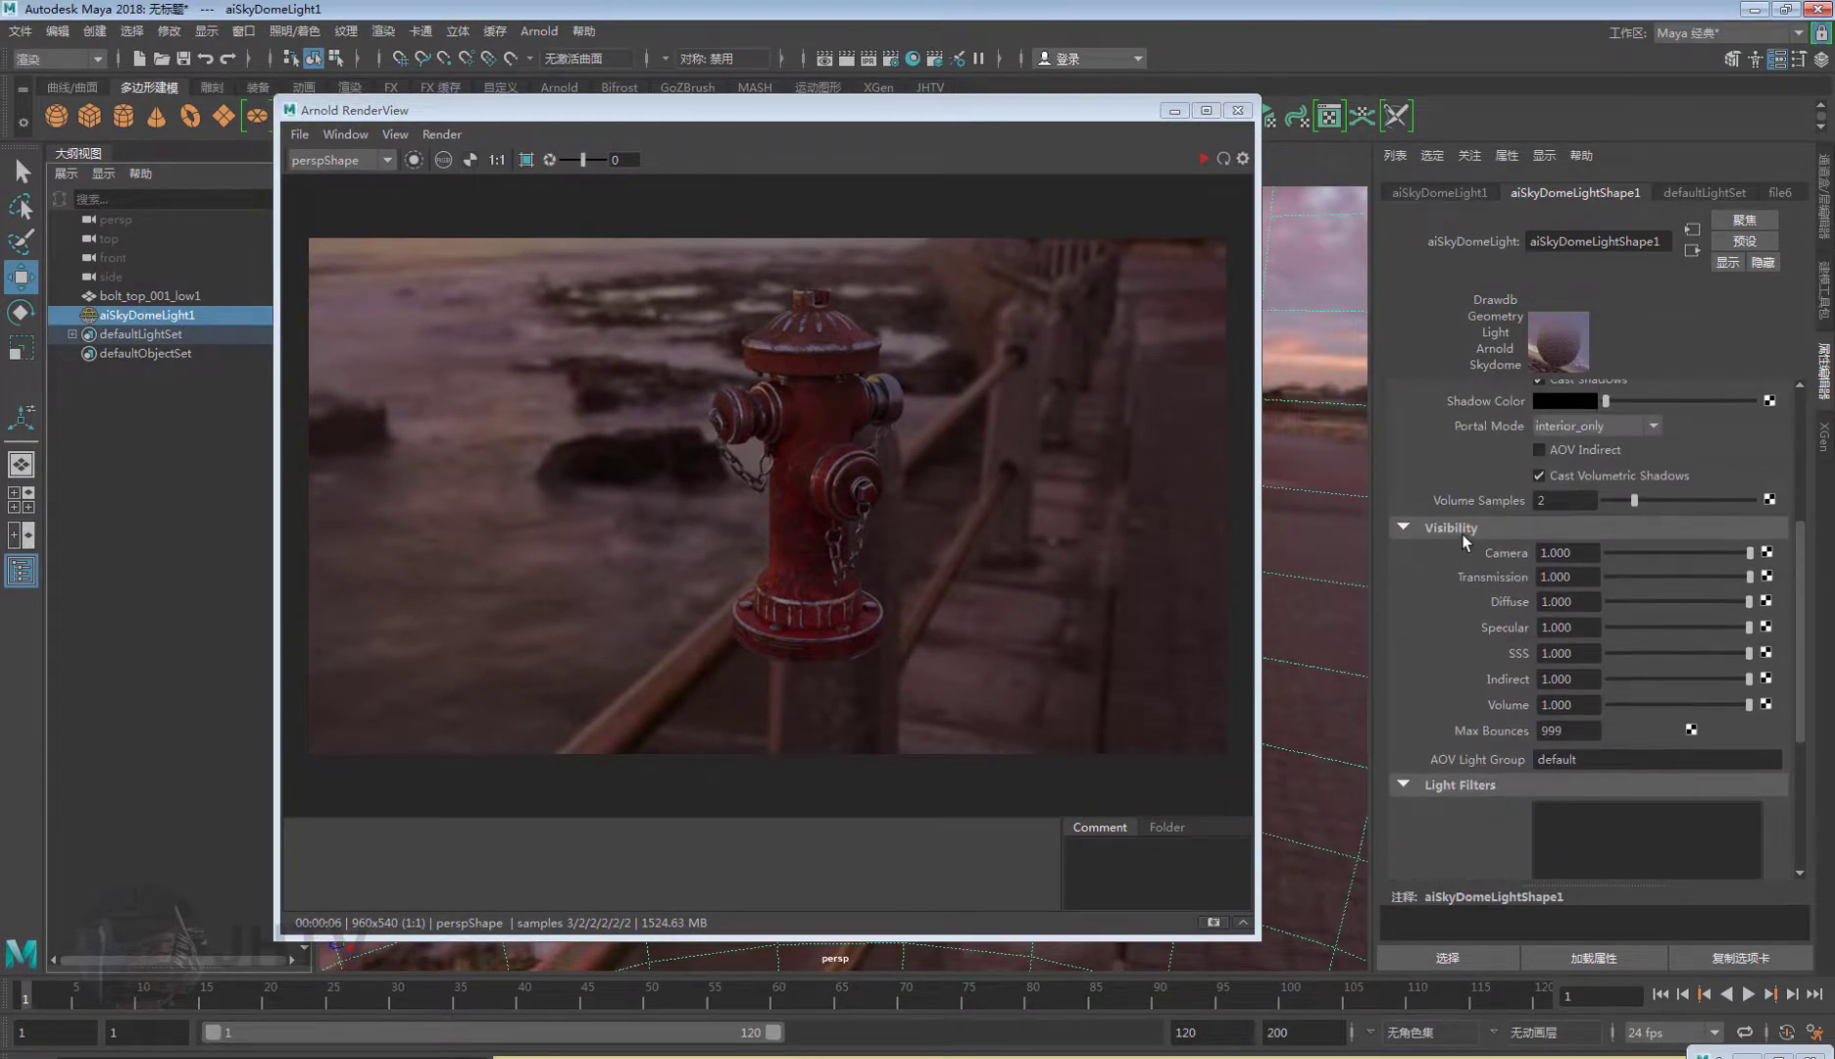
pyautogui.moveTo(1568, 555); pyautogui.dragTo(1444, 551)
pyautogui.moveTo(1746, 552); pyautogui.dragTo(1625, 558)
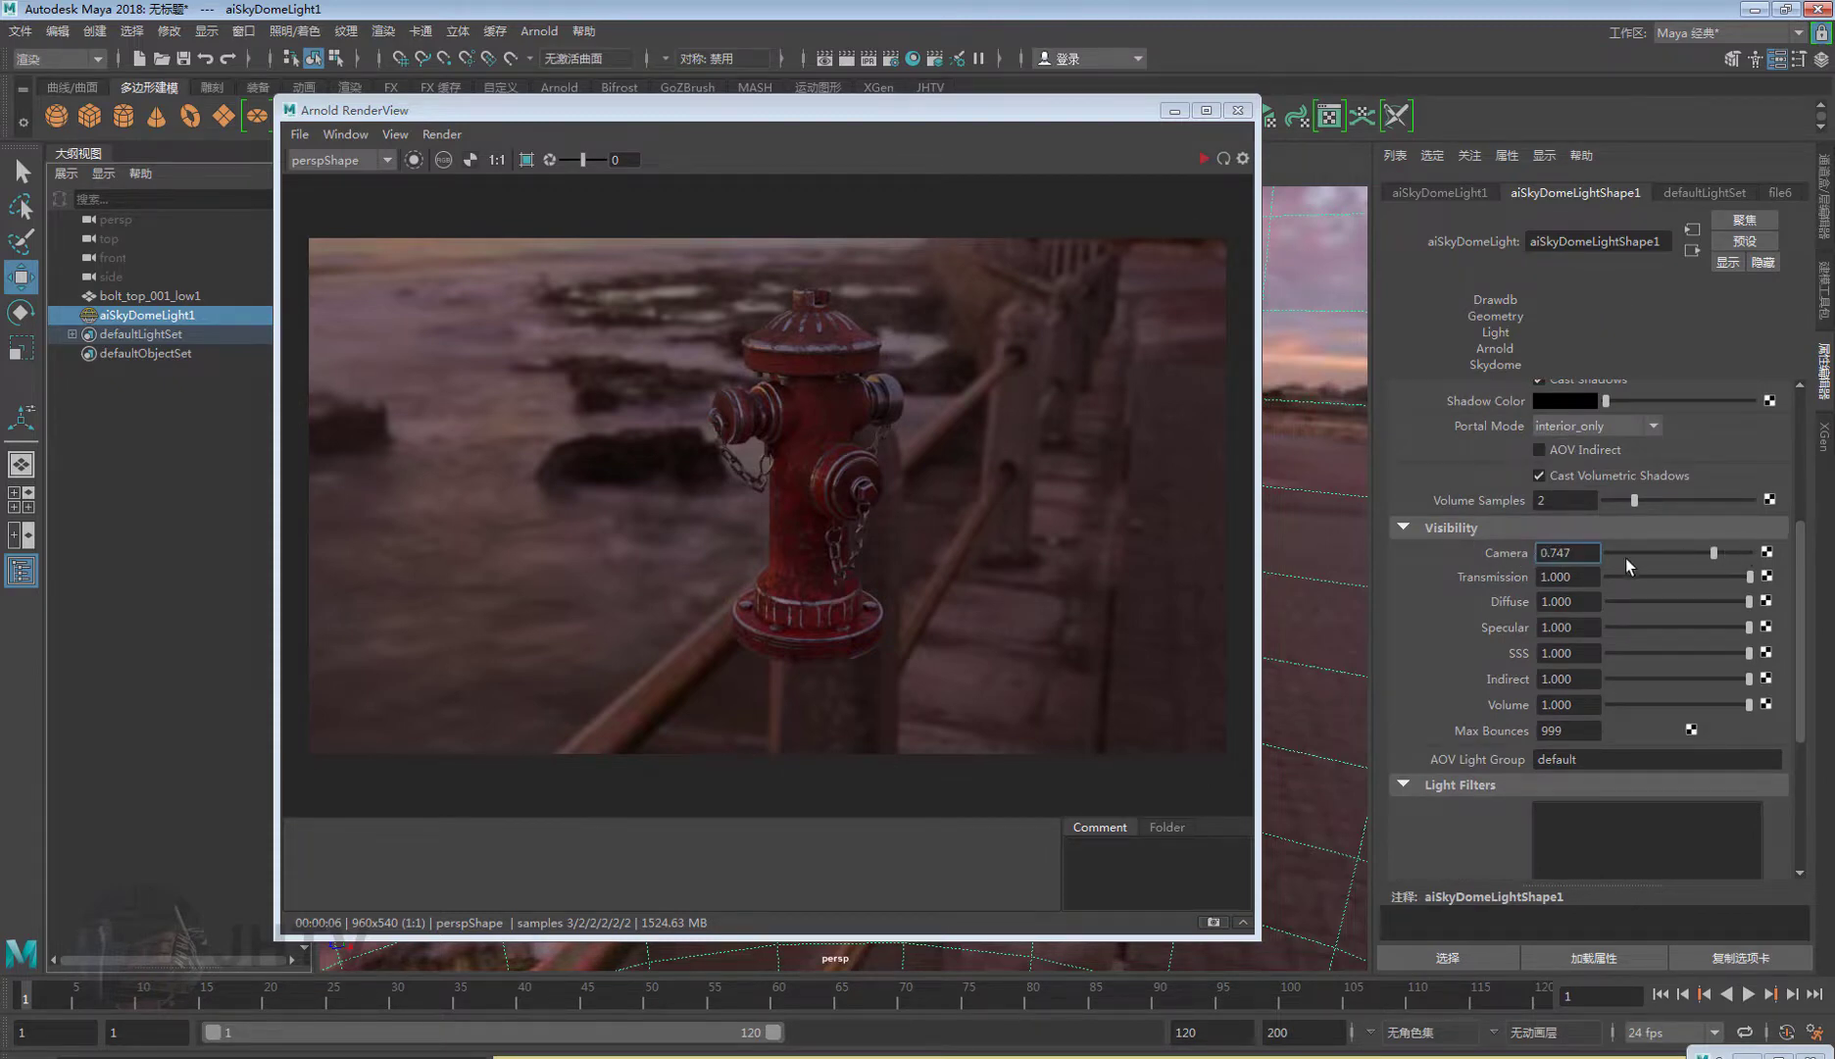
pyautogui.moveTo(796, 110); pyautogui.dragTo(735, 118)
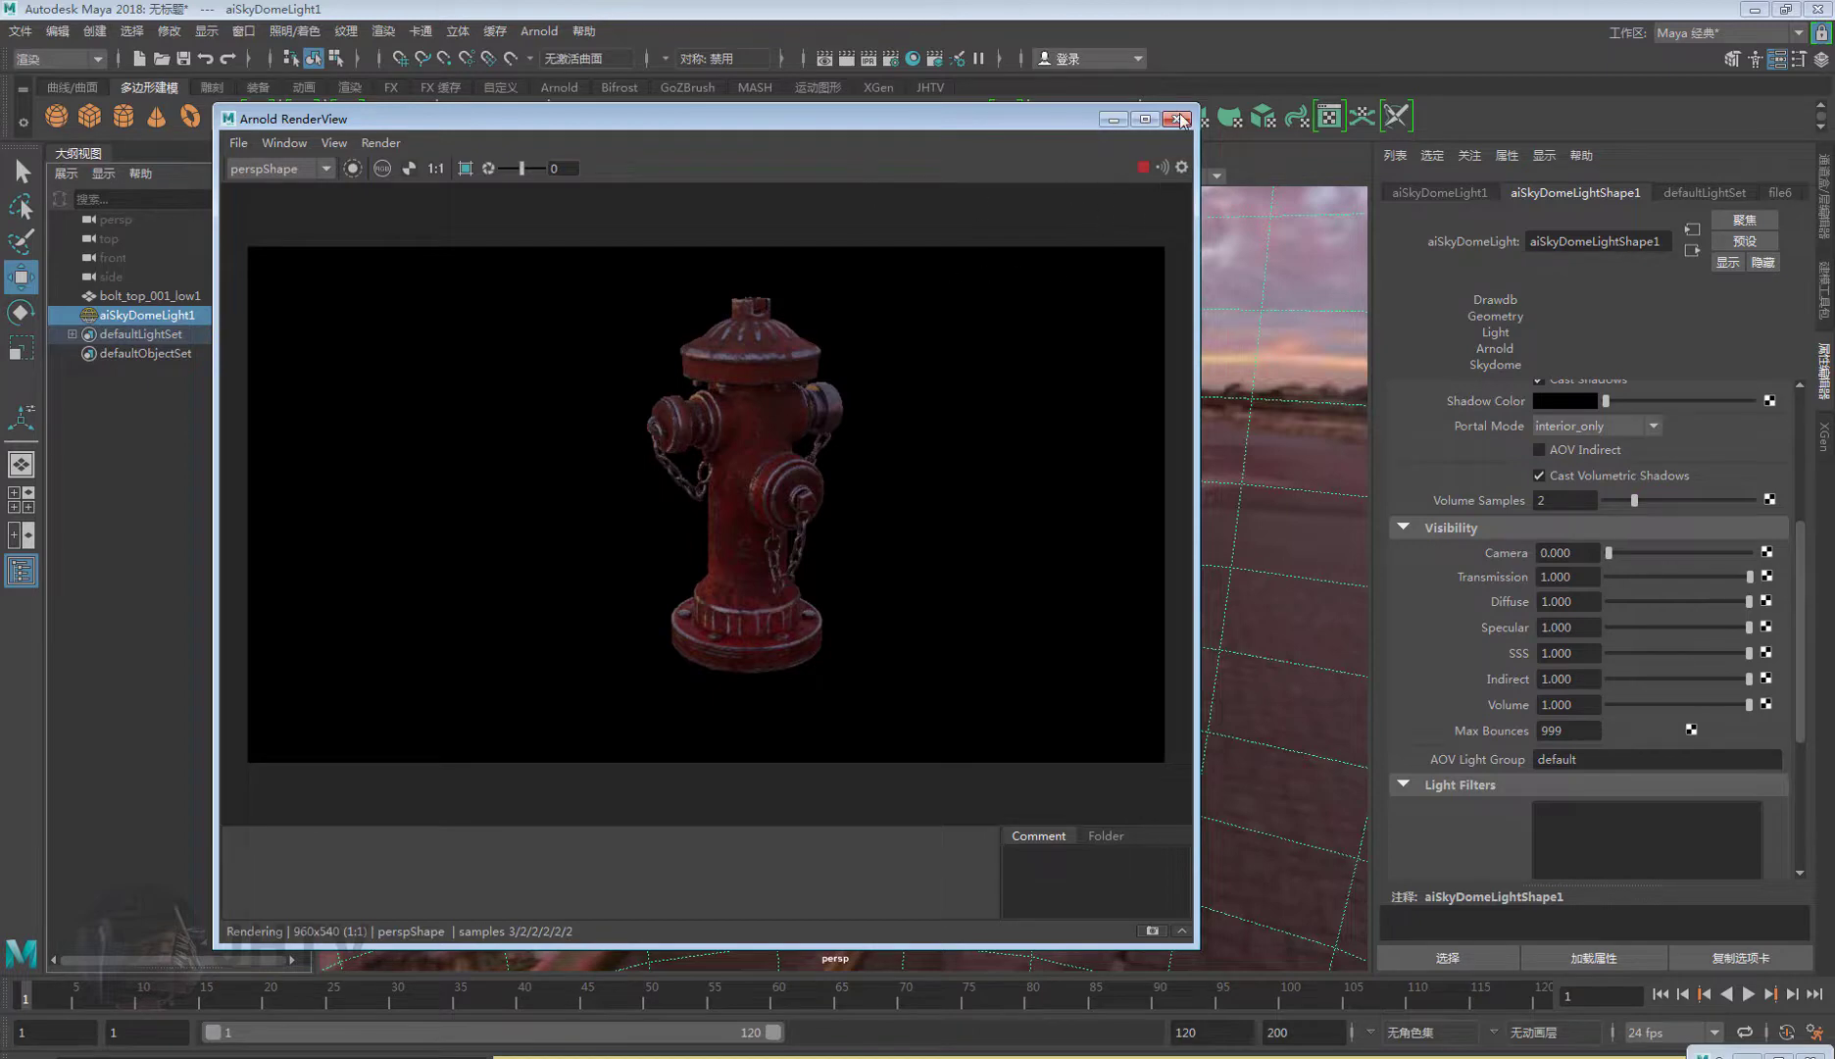
pyautogui.click(1142, 169)
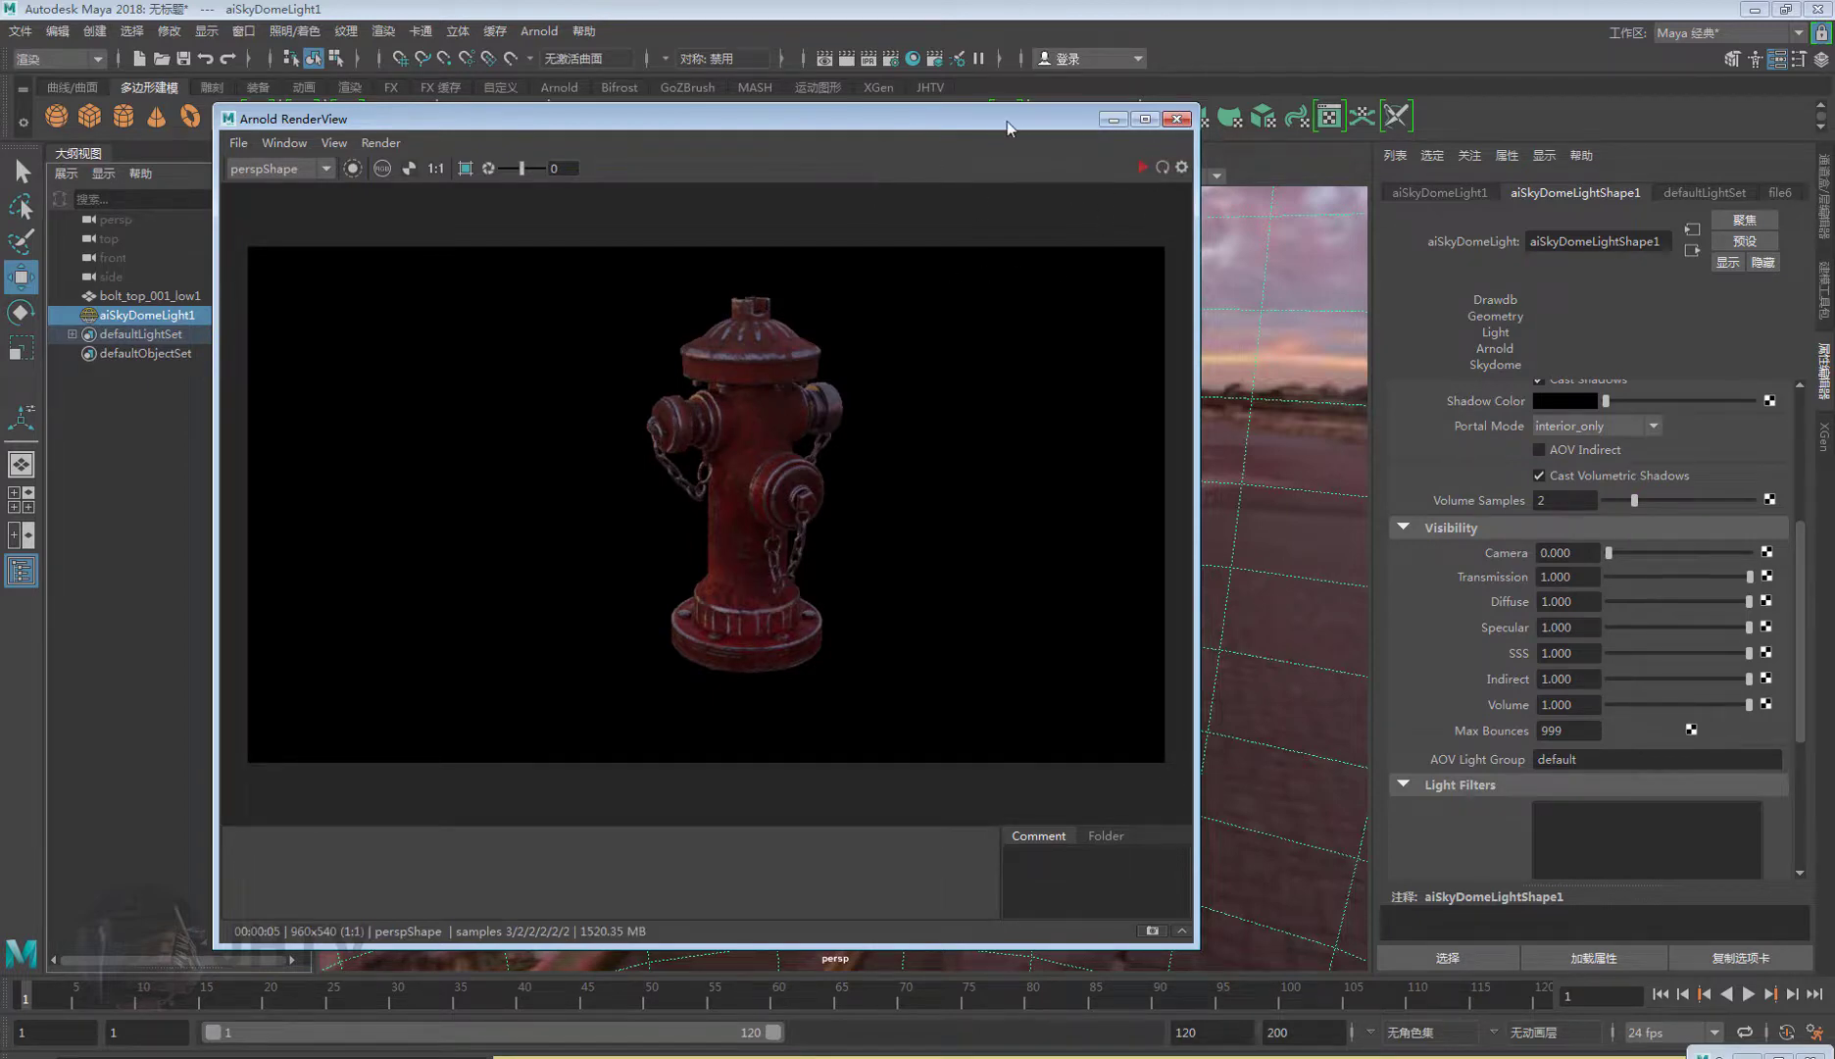
pyautogui.moveTo(1007, 120); pyautogui.dragTo(748, 110)
# Close the RenderView and lower the skydome Intensity to 0.2.
pyautogui.click(916, 112)
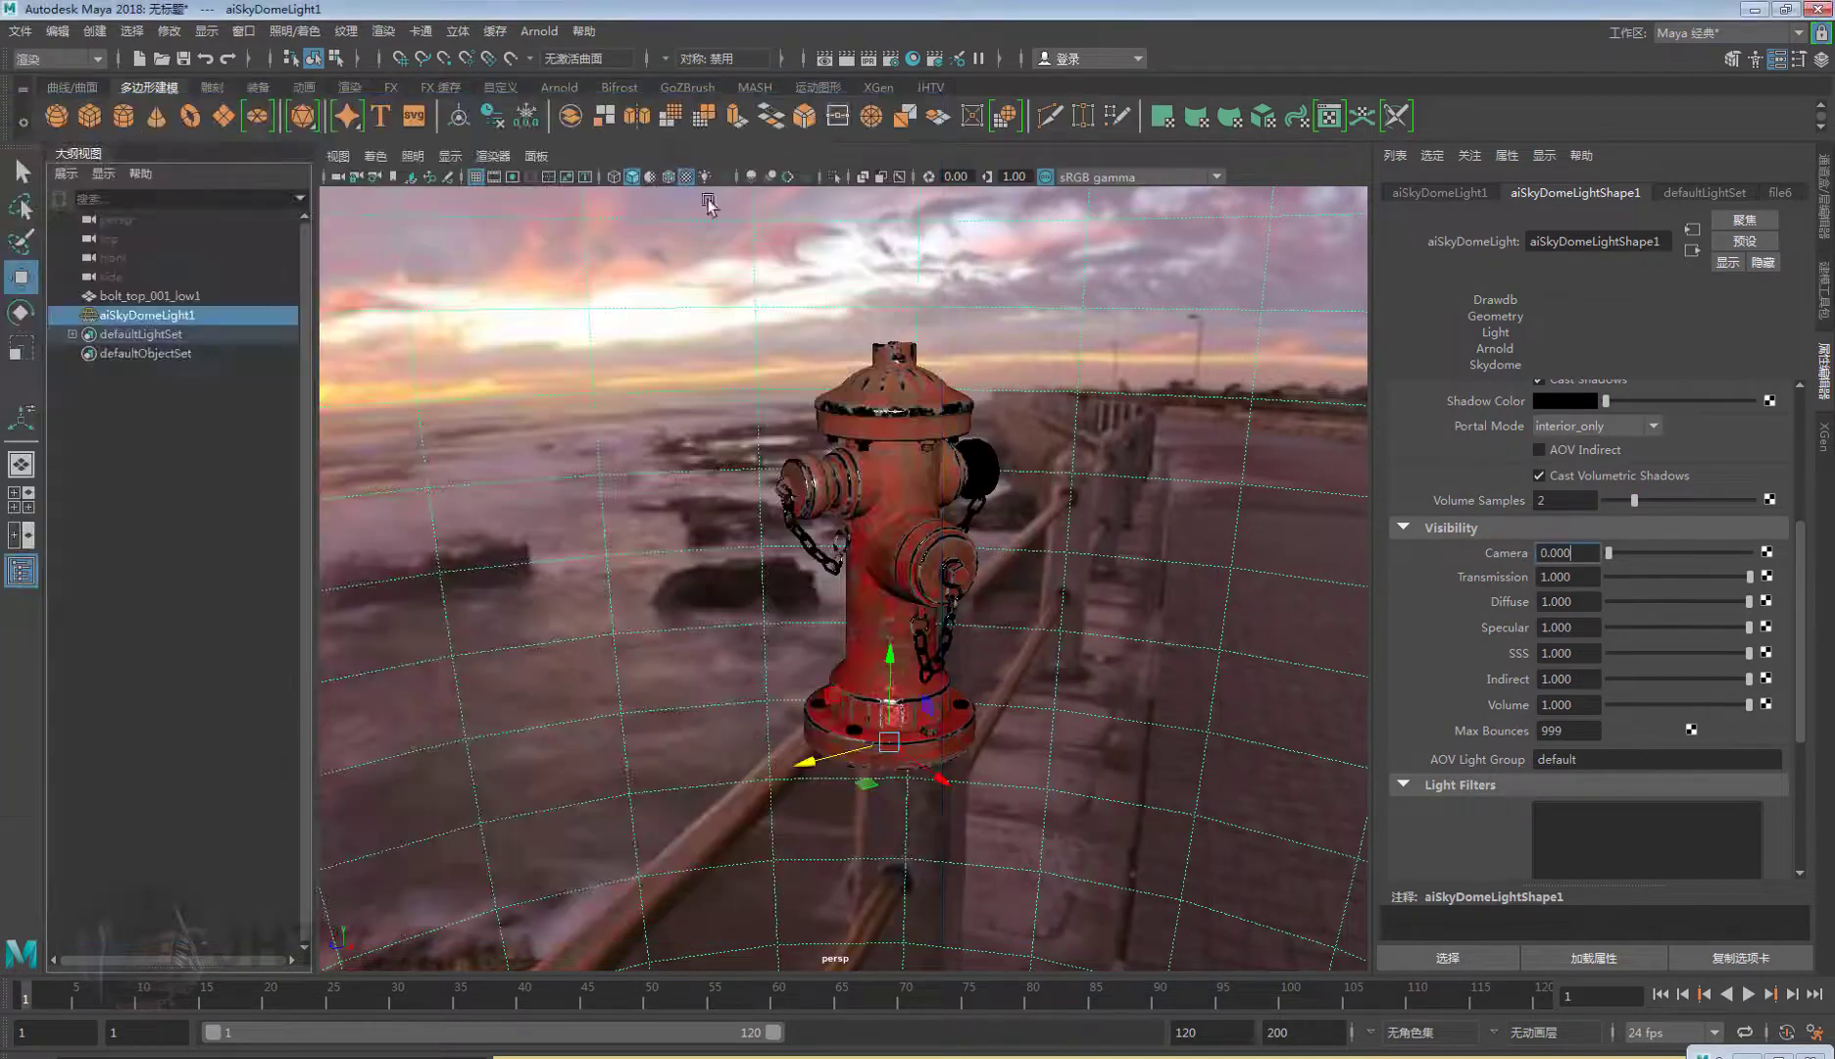
pyautogui.moveTo(834, 441)
pyautogui.keyDown('alt'); pyautogui.mouseDown()
pyautogui.moveTo(839, 634)
pyautogui.moveTo(984, 644)
pyautogui.mouseUp(); pyautogui.keyUp('alt')
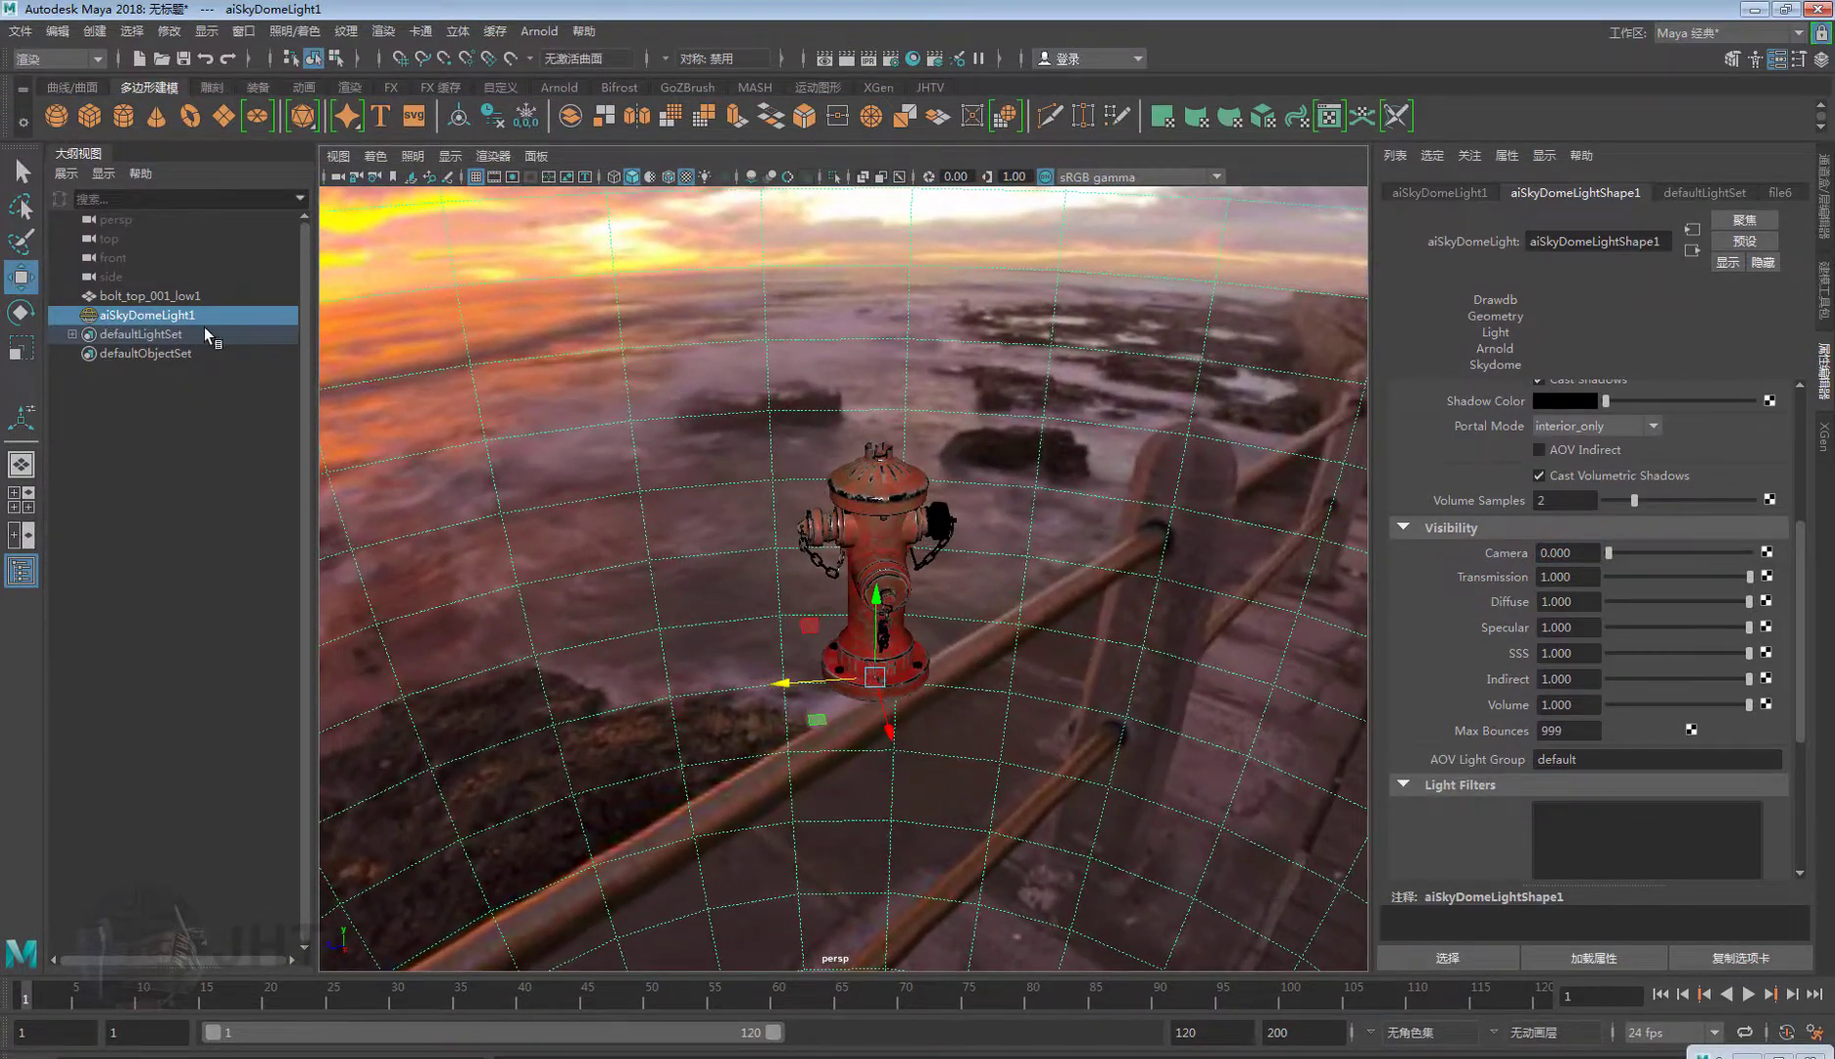
pyautogui.scroll(5, 1802, 512)
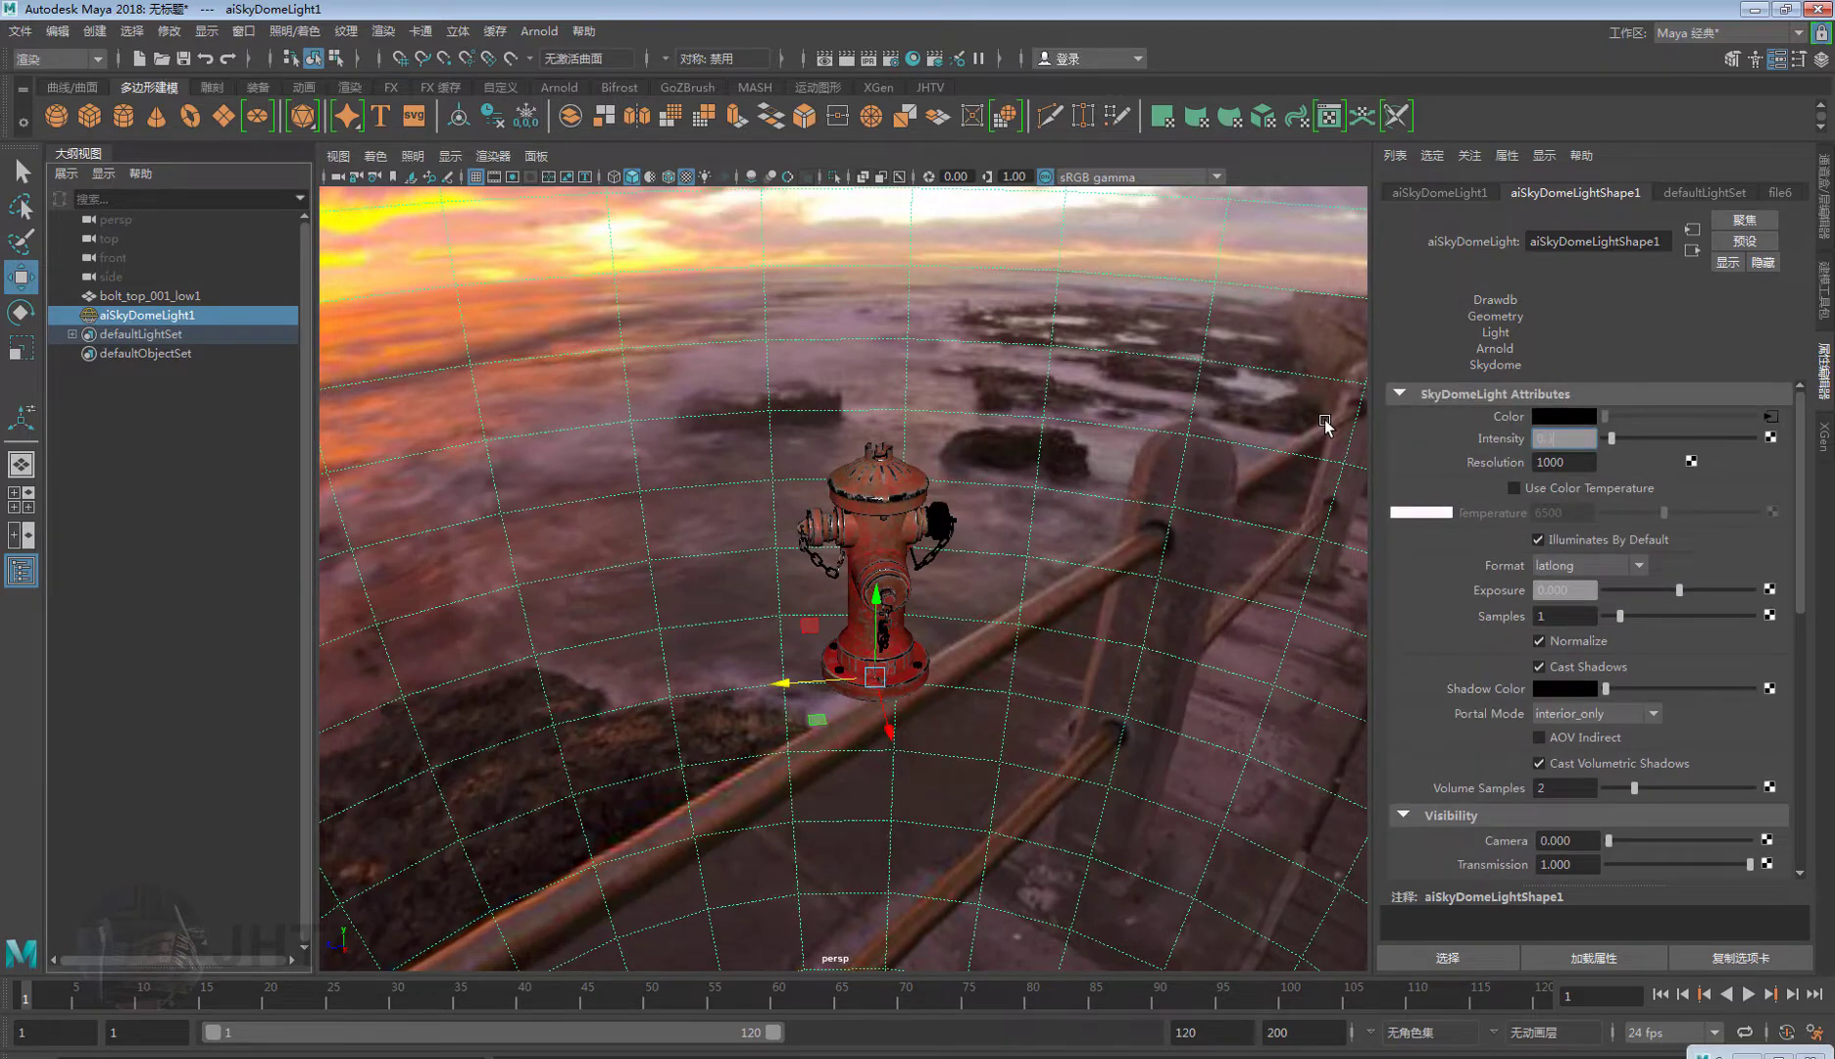
pyautogui.write('3')
pyautogui.press('Return')
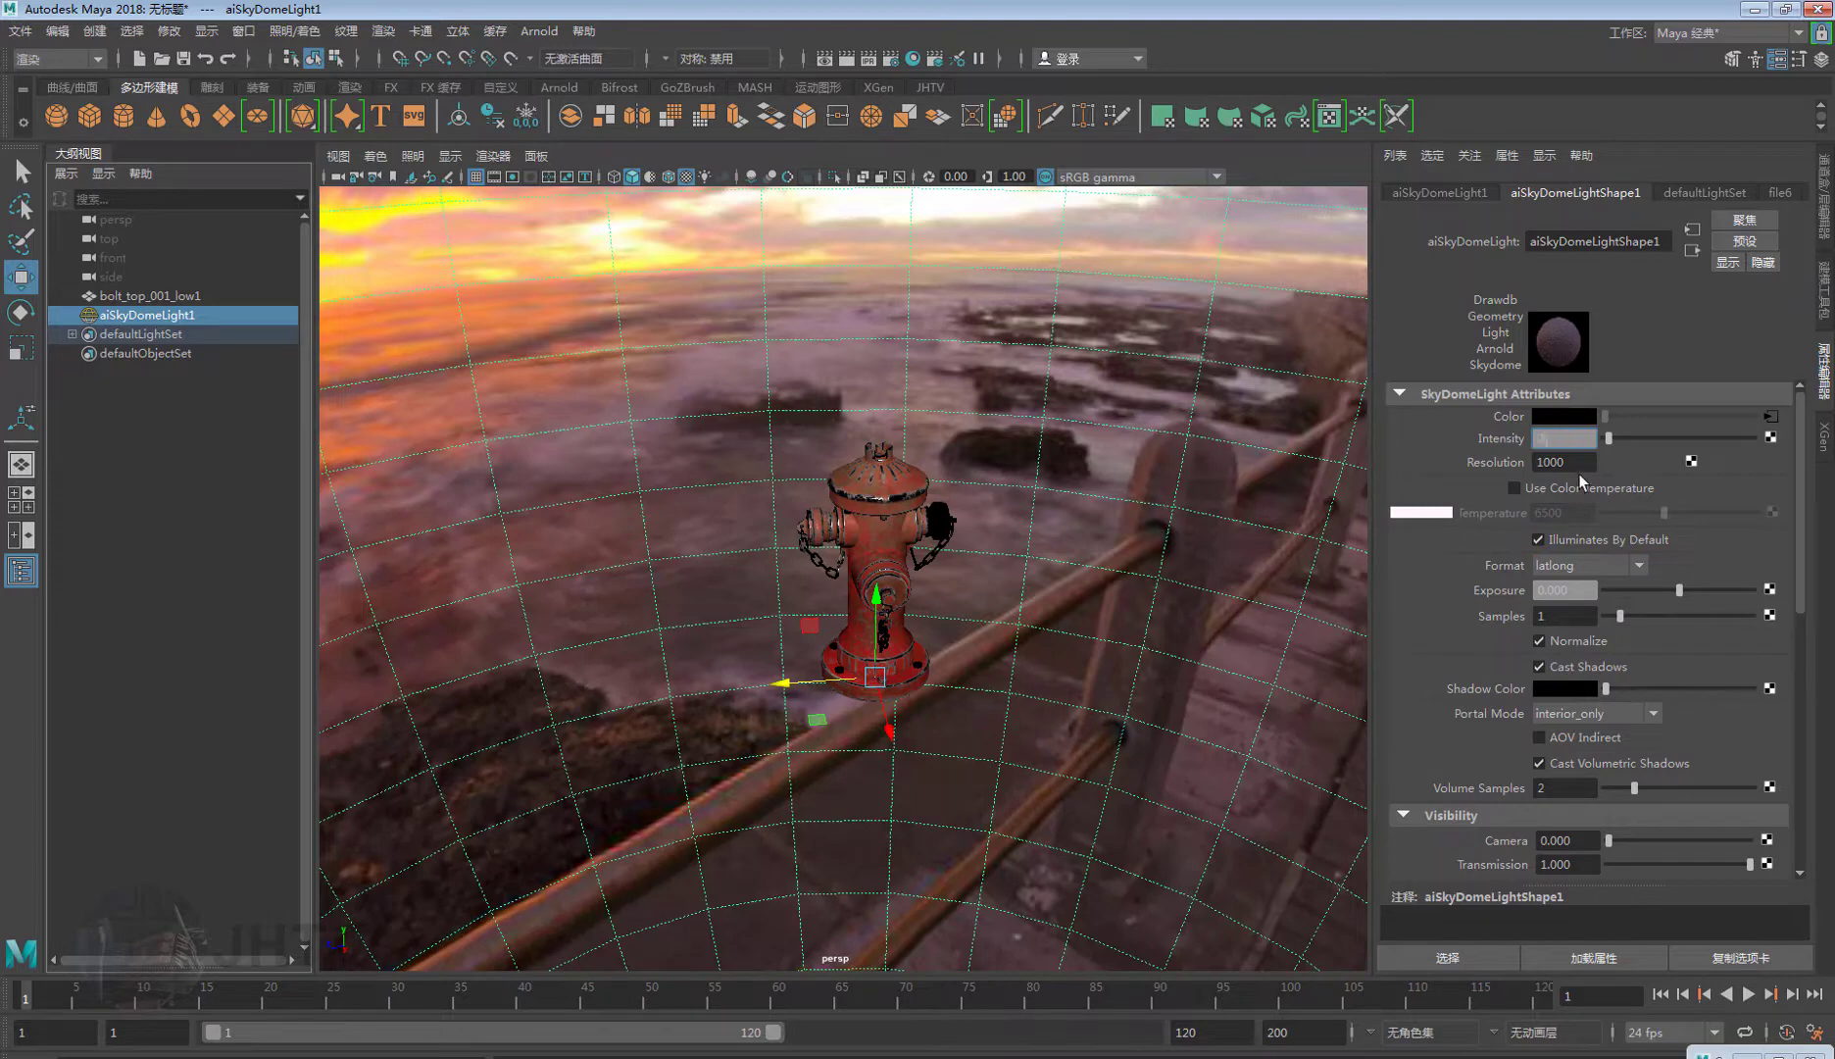
pyautogui.press('Return')
pyautogui.keyDown('alt'); pyautogui.moveTo(980, 550); pyautogui.dragTo(1061, 564); pyautogui.keyUp('alt')
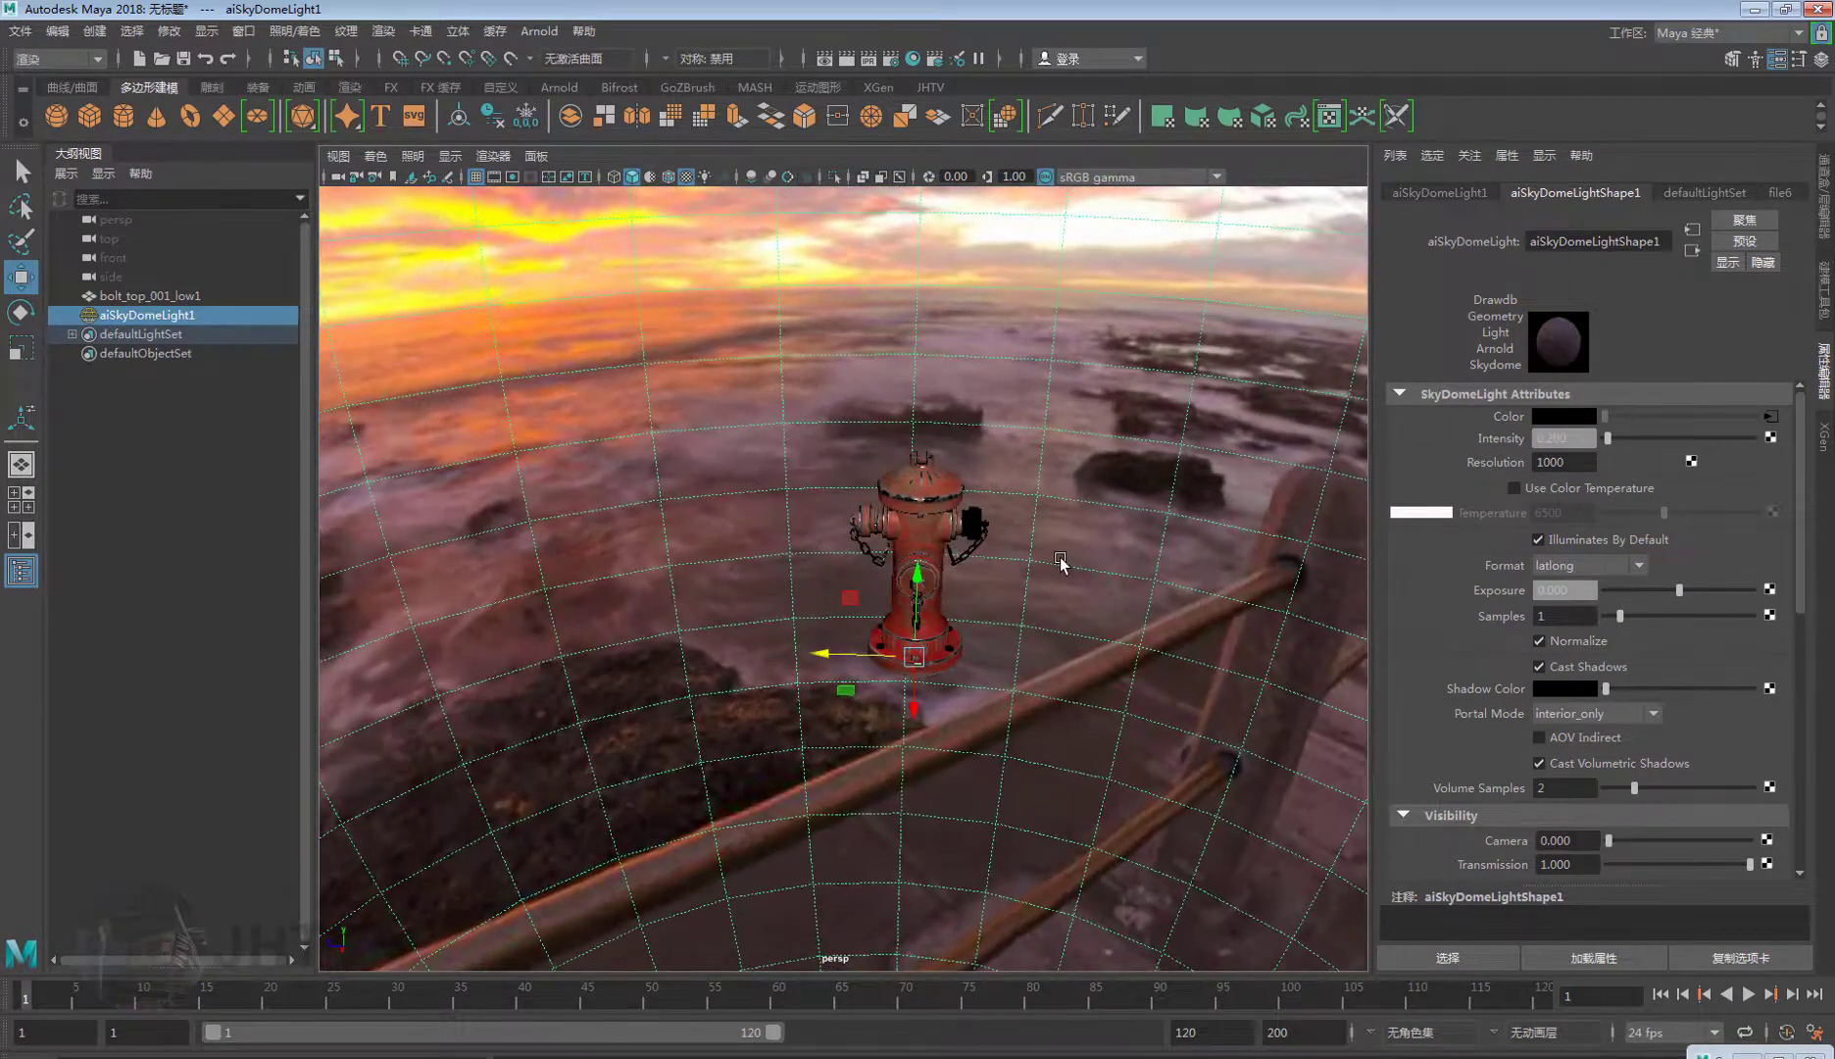
pyautogui.click(534, 31)
pyautogui.moveTo(556, 129)
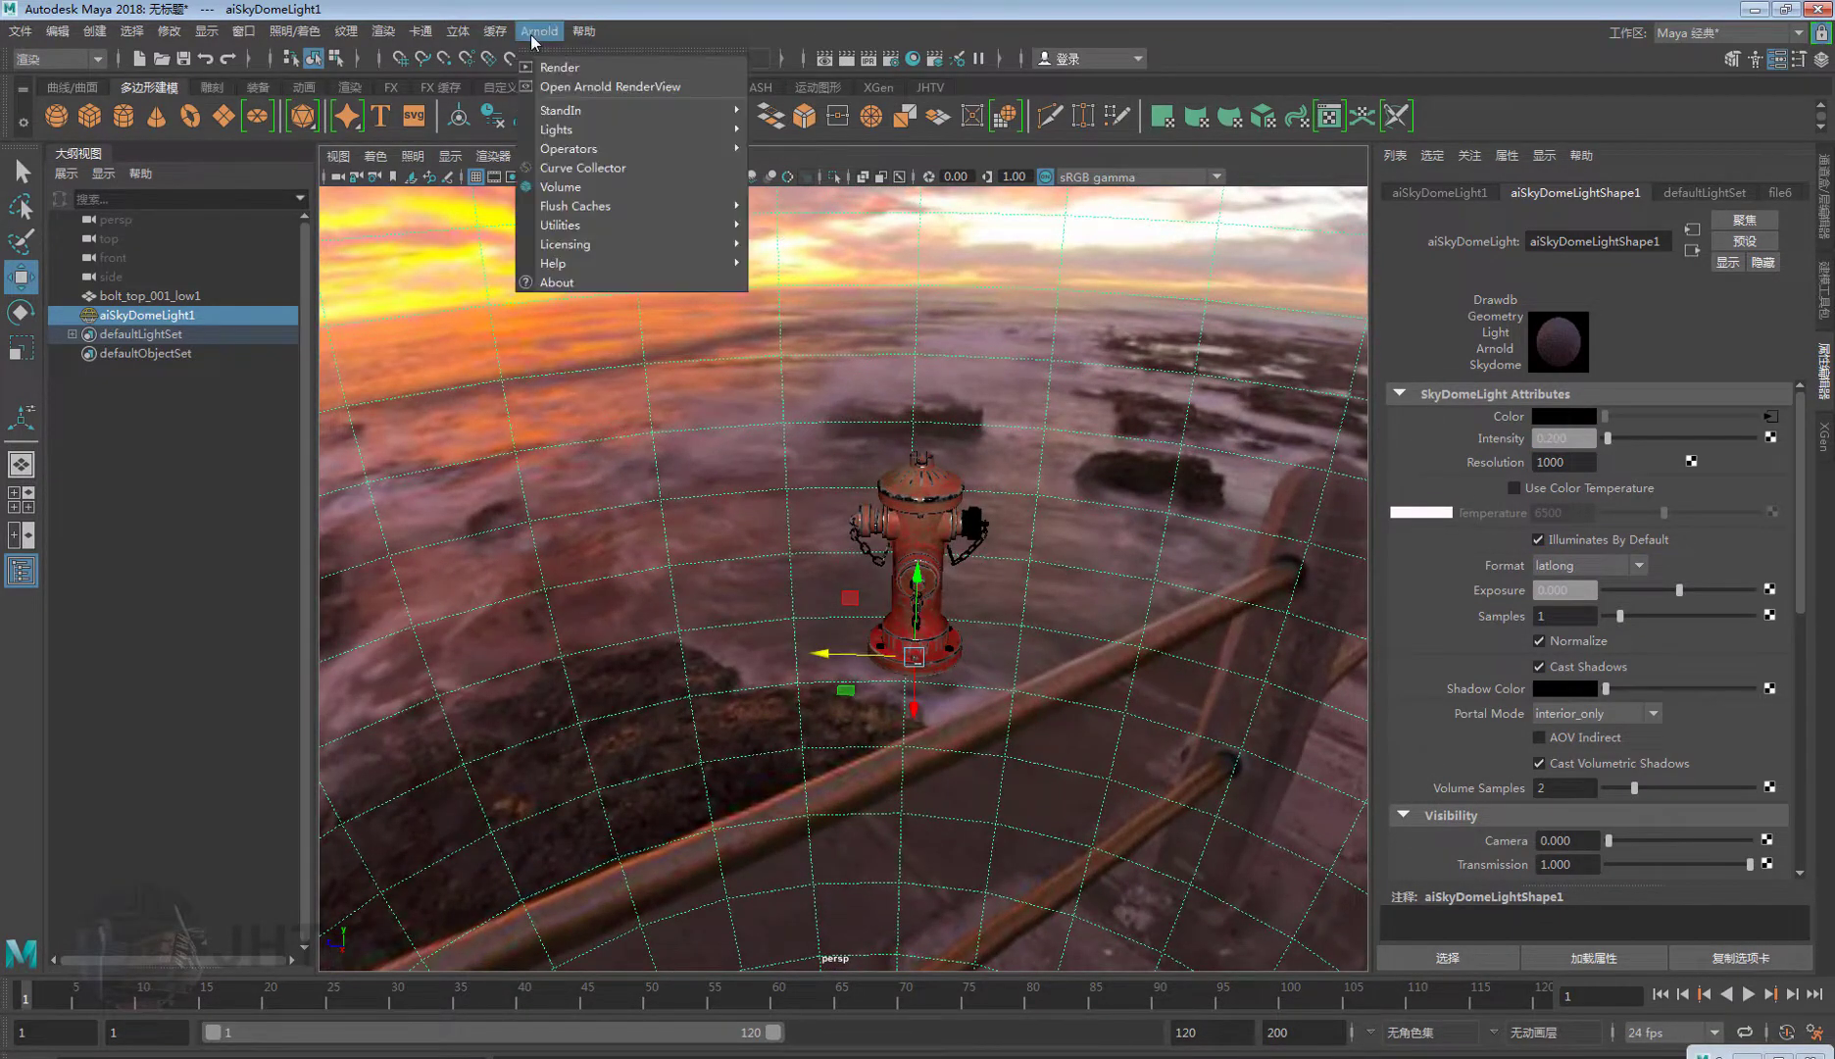
# Create an Arnold area light, scale it tall and move it left of the hydrant.
pyautogui.click(827, 147)
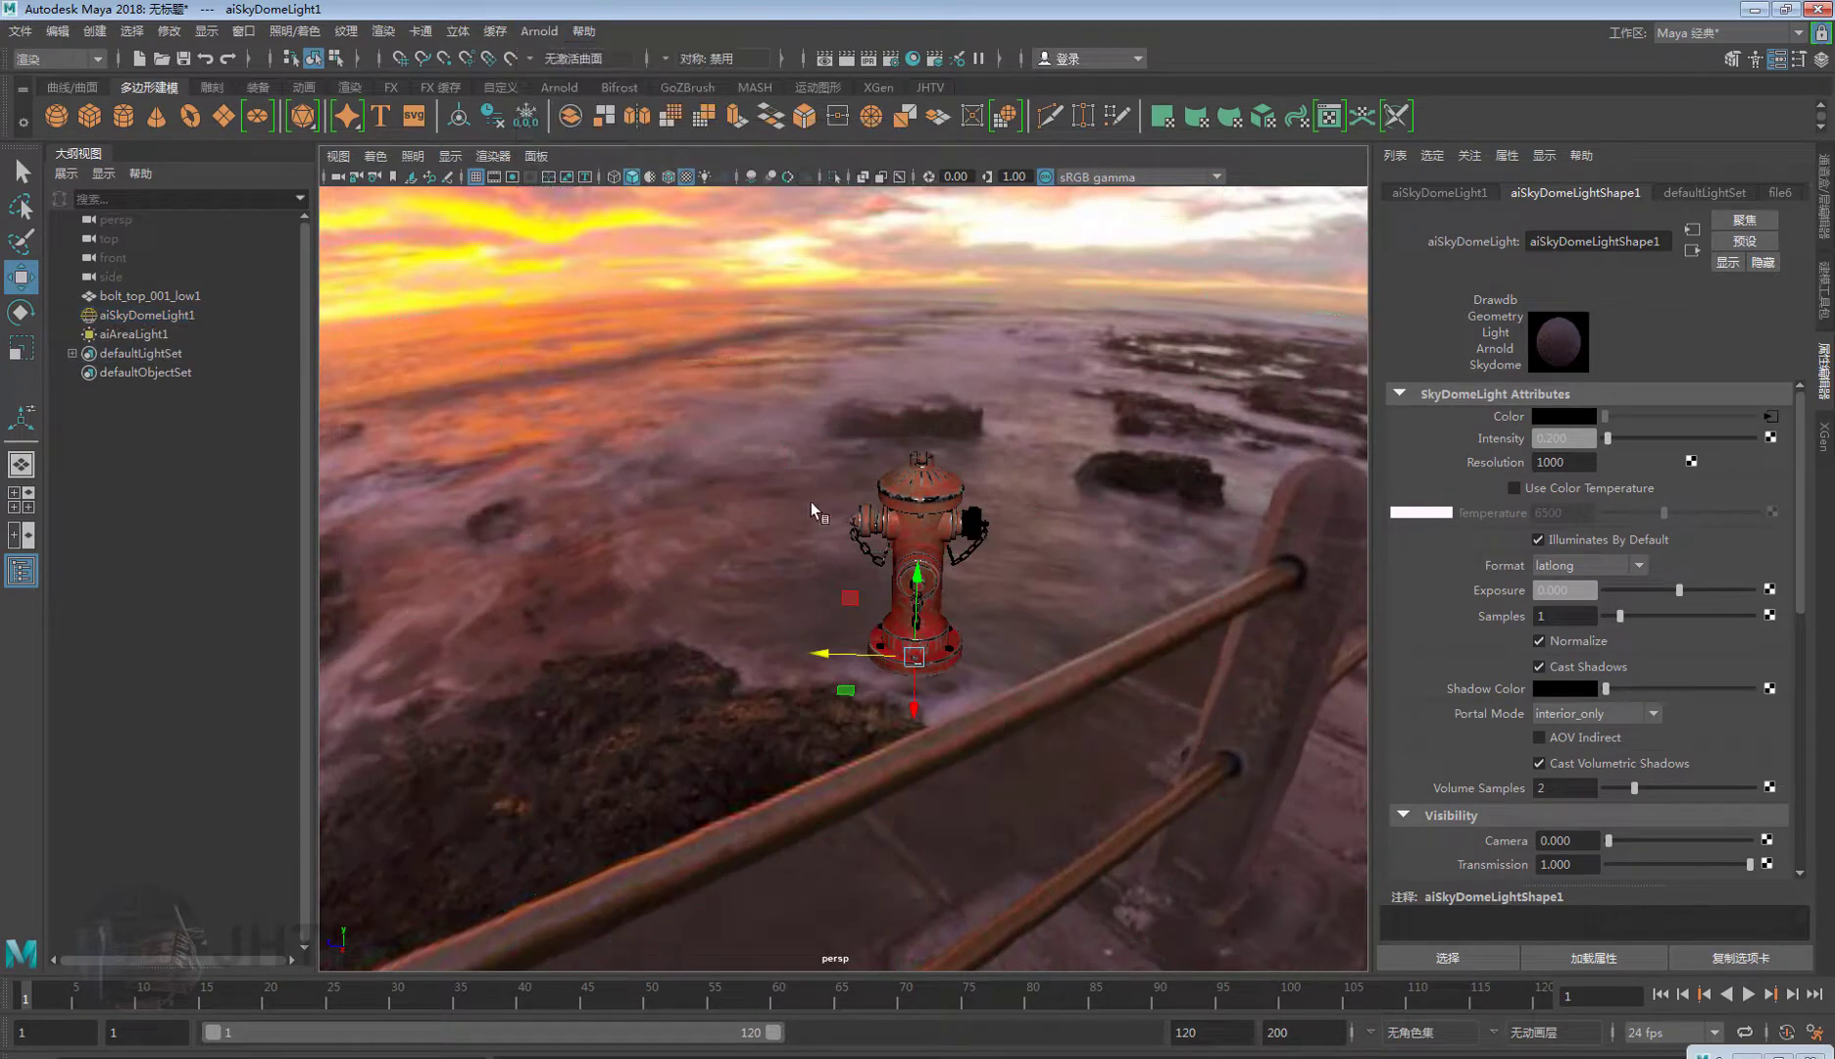
pyautogui.moveTo(810, 500)
pyautogui.keyDown('alt'); pyautogui.mouseDown()
pyautogui.moveTo(838, 612)
pyautogui.moveTo(709, 618)
pyautogui.moveTo(941, 382)
pyautogui.moveTo(954, 606)
pyautogui.moveTo(745, 608)
pyautogui.moveTo(635, 533)
pyautogui.moveTo(664, 475)
pyautogui.moveTo(733, 535)
pyautogui.moveTo(632, 534)
pyautogui.moveTo(813, 586)
pyautogui.moveTo(941, 588)
pyautogui.mouseUp(); pyautogui.keyUp('alt')
pyautogui.press('r')
pyautogui.press('w')
pyautogui.scroll(-1, 1755, 491)
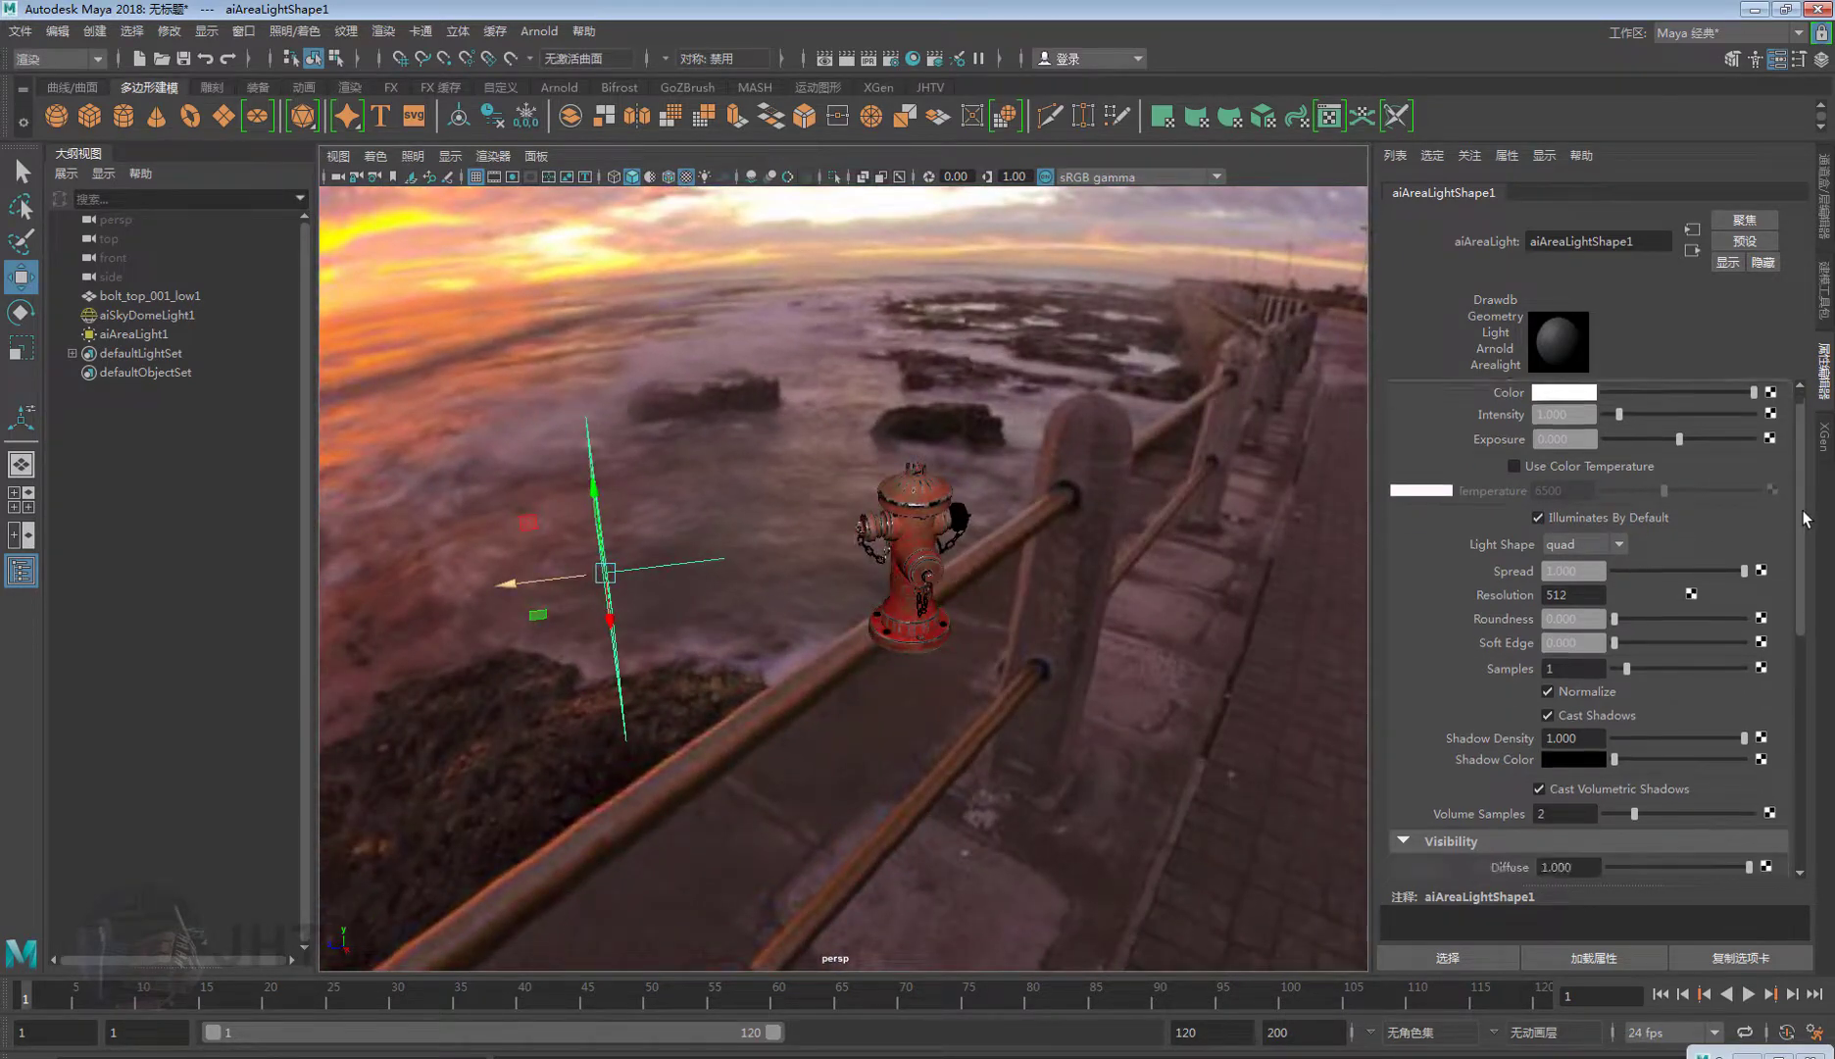
pyautogui.scroll(1, 1667, 451)
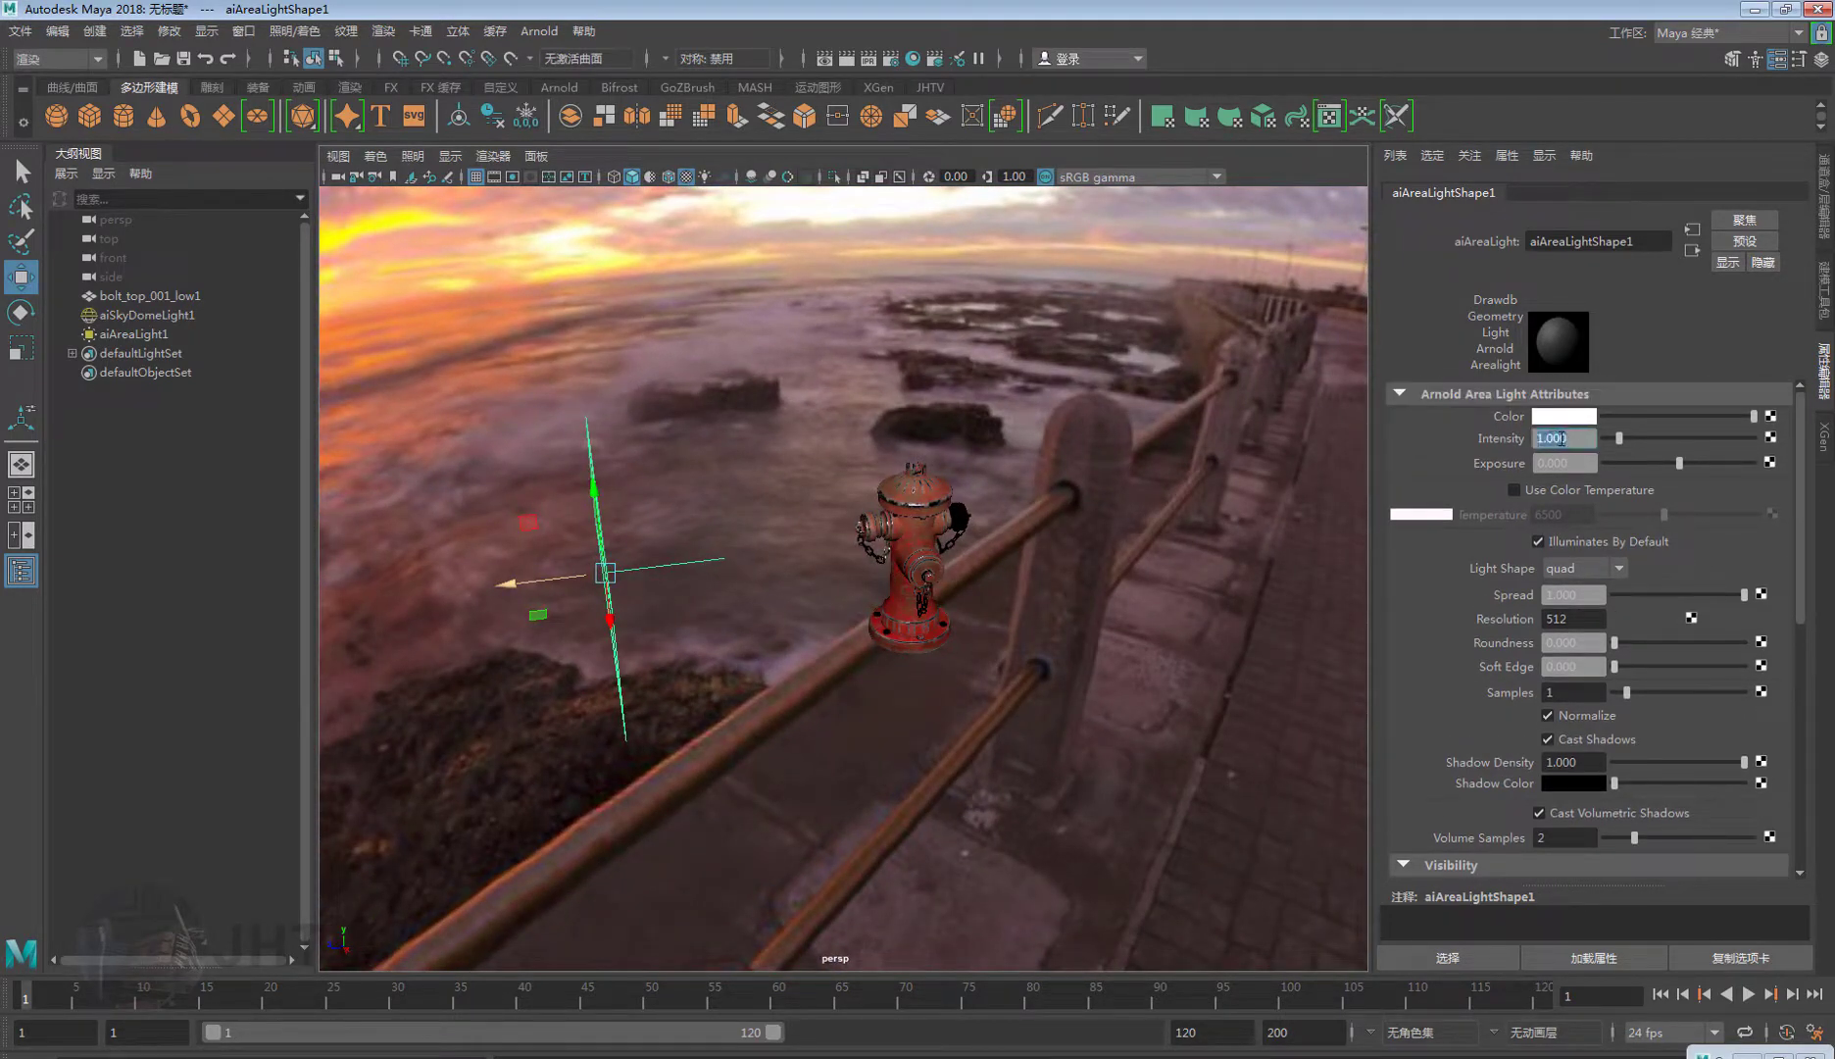
# Give the area light exposure 12 and a color temperature of 4913.
pyautogui.press('Tab')
pyautogui.write('1')
pyautogui.write('2')
pyautogui.press('Return')
pyautogui.keyDown('alt'); pyautogui.moveTo(700, 574); pyautogui.dragTo(620, 579); pyautogui.keyUp('alt')
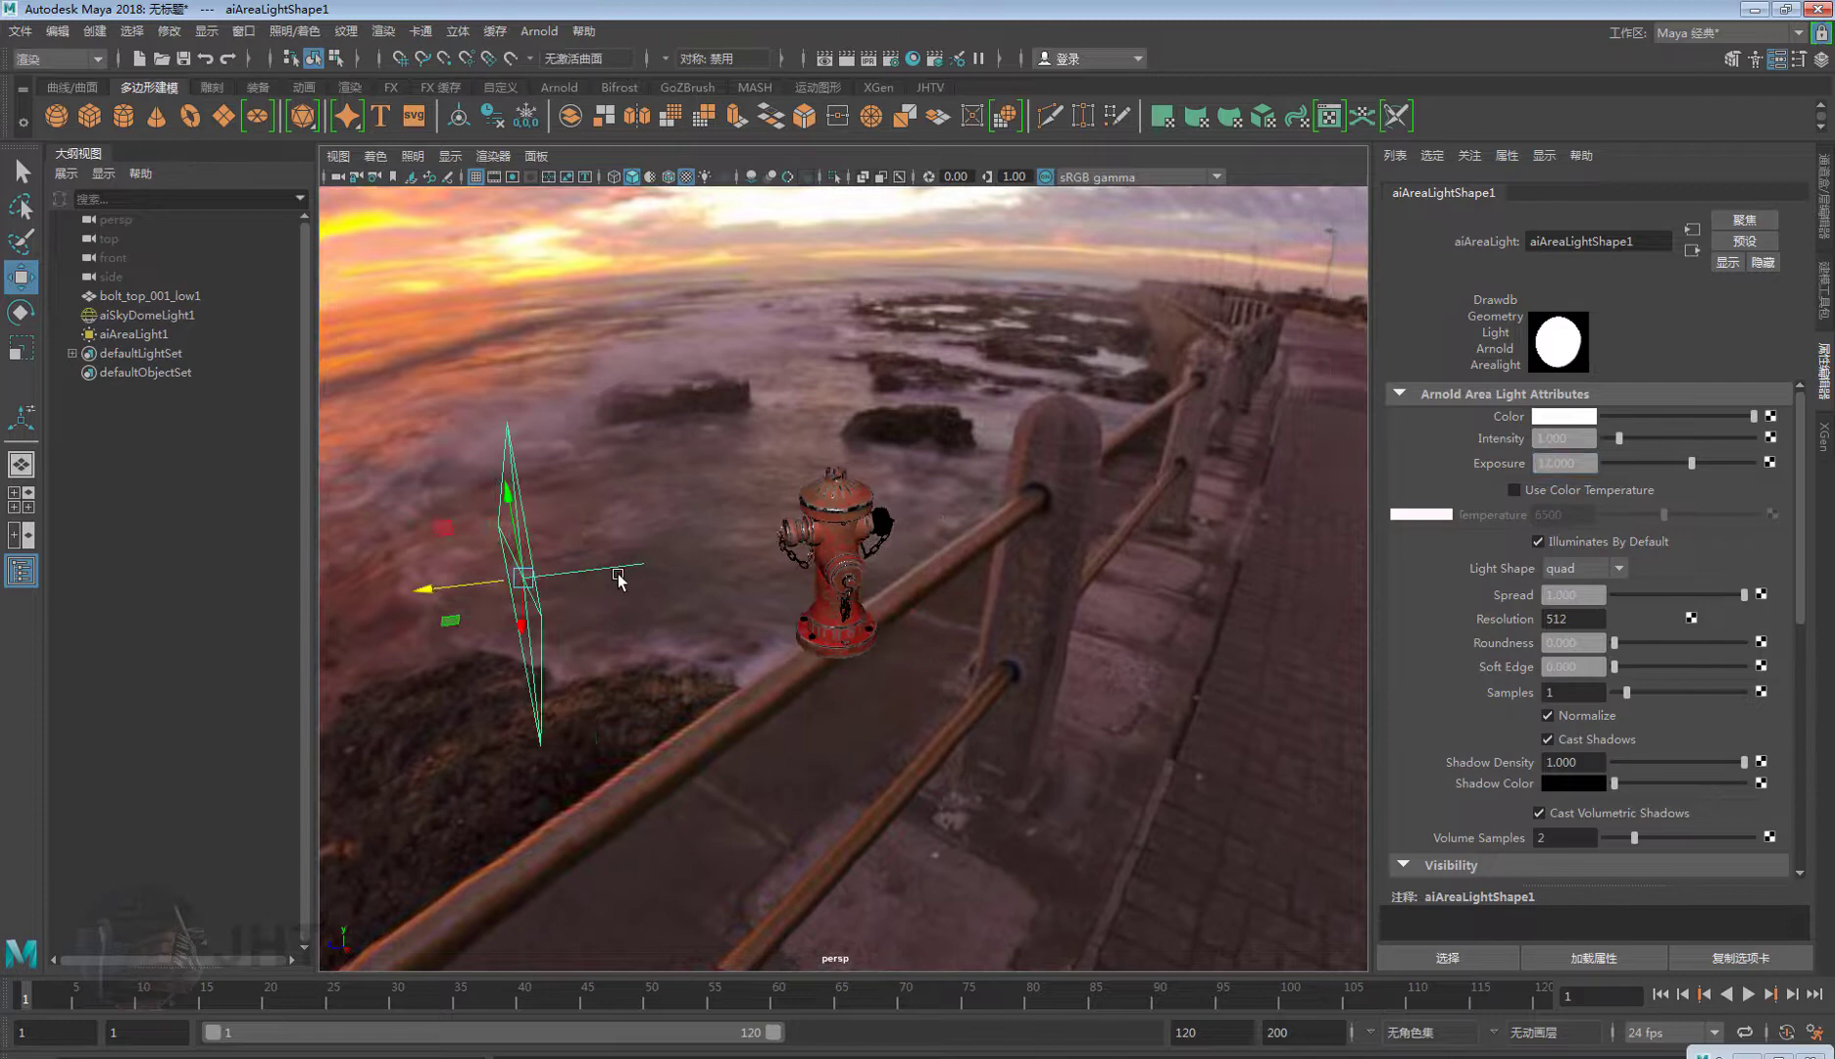
pyautogui.click(1515, 489)
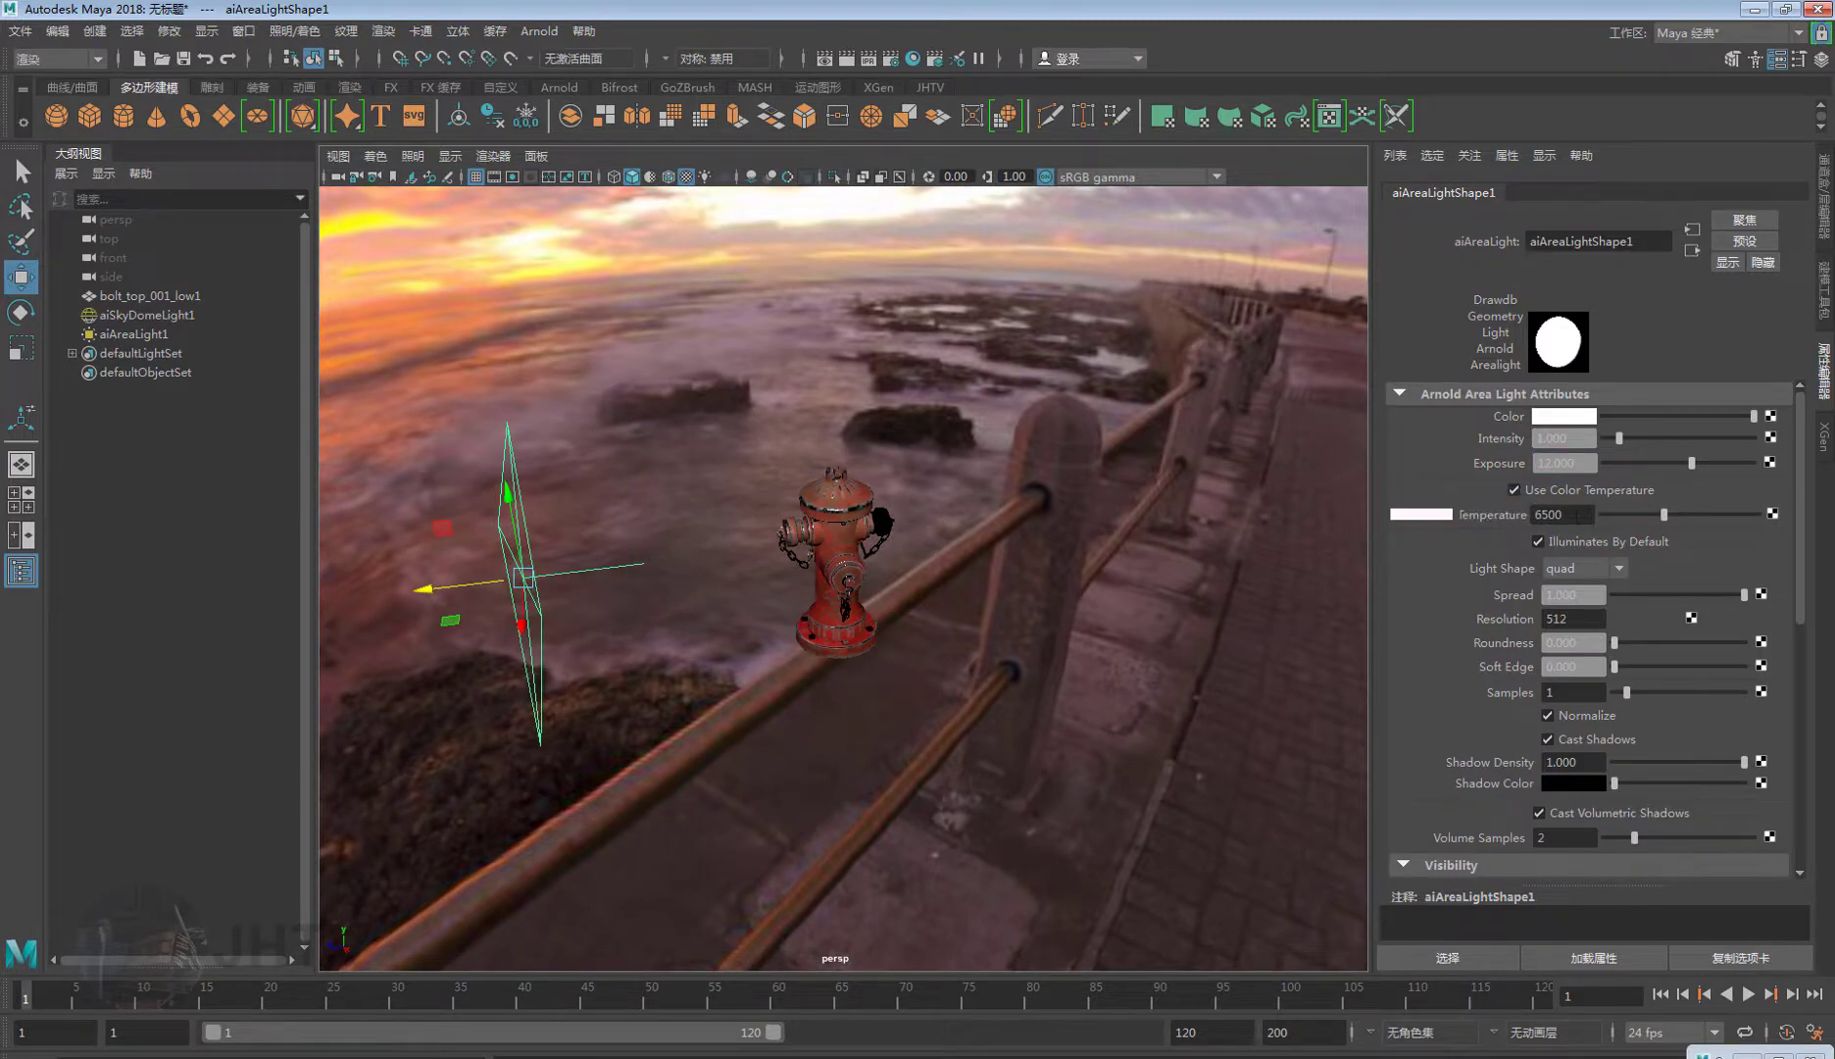
pyautogui.click(1654, 514)
pyautogui.moveTo(1654, 515); pyautogui.dragTo(1646, 515)
pyautogui.keyDown('alt'); pyautogui.moveTo(745, 595); pyautogui.dragTo(772, 583); pyautogui.keyUp('alt')
# Duplicate the area light, move it to the hydrant's other side, and rotate it toward the hydrant.
pyautogui.hotkey('ctrl', 'd')
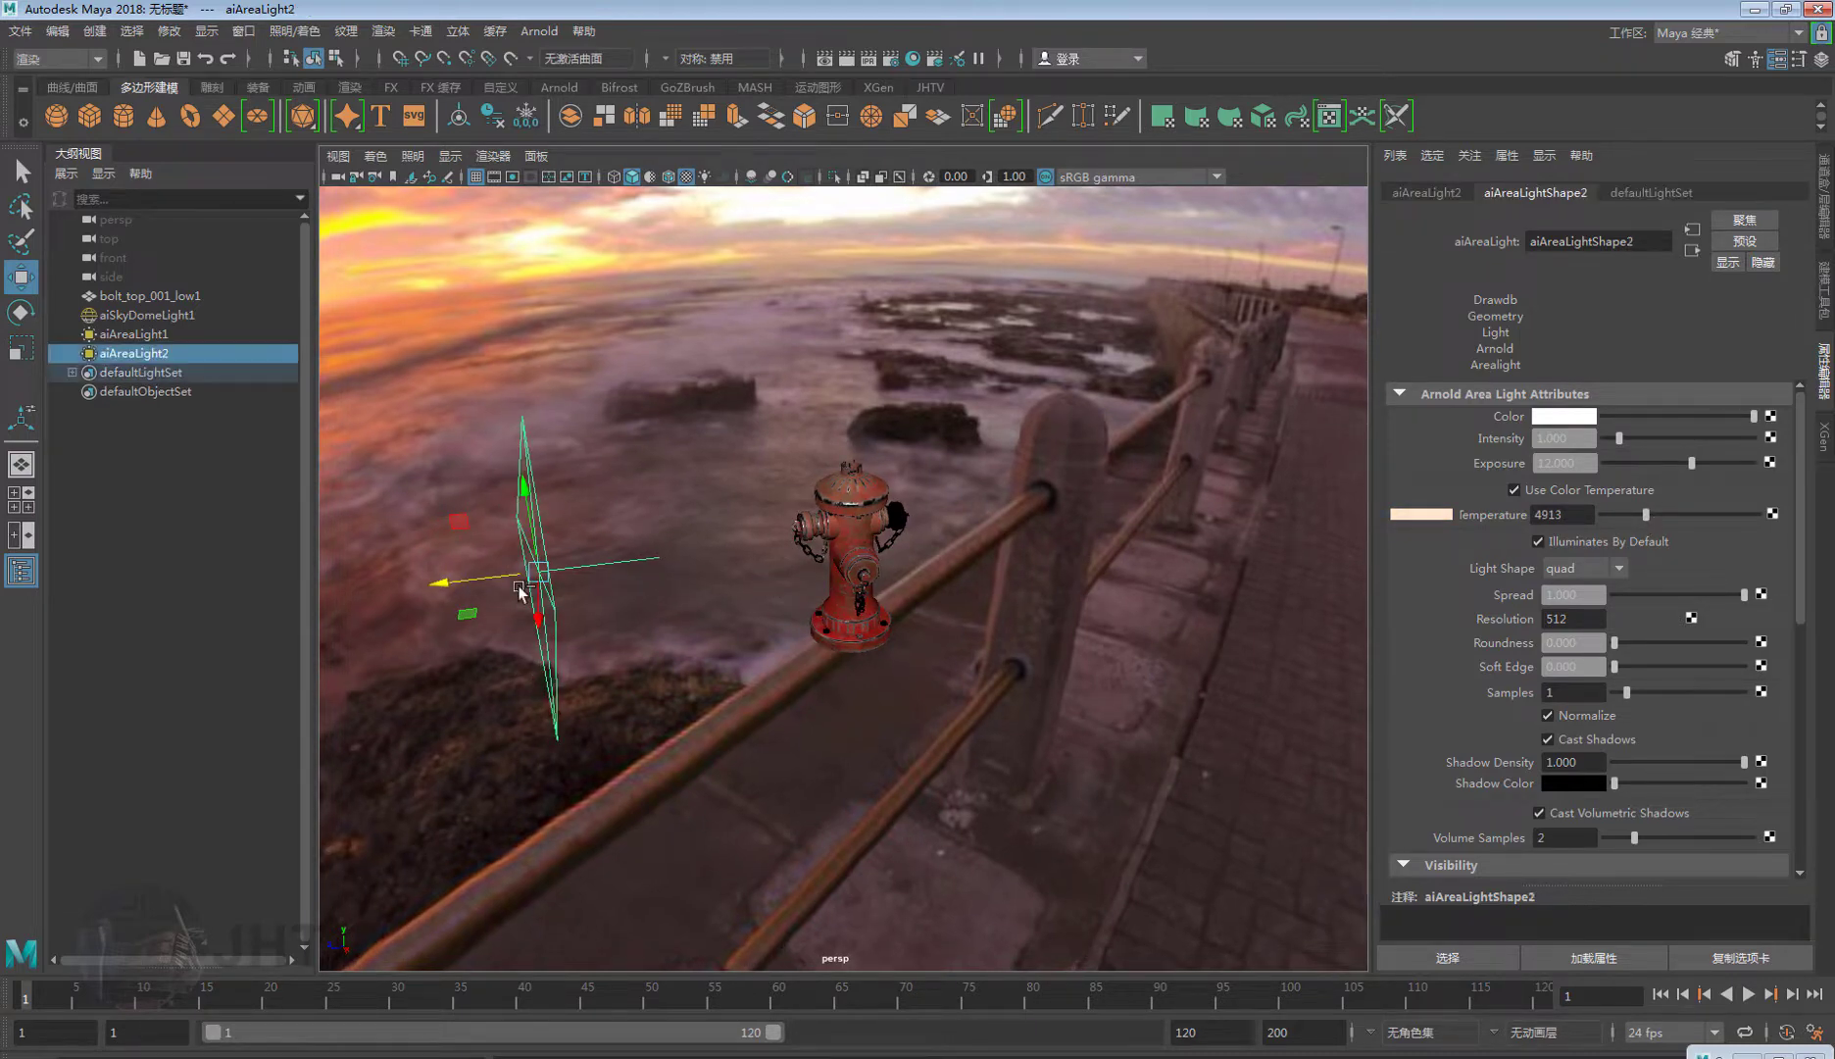
pyautogui.moveTo(537, 571)
pyautogui.mouseDown()
pyautogui.moveTo(1086, 512)
pyautogui.moveTo(959, 572)
pyautogui.mouseUp()
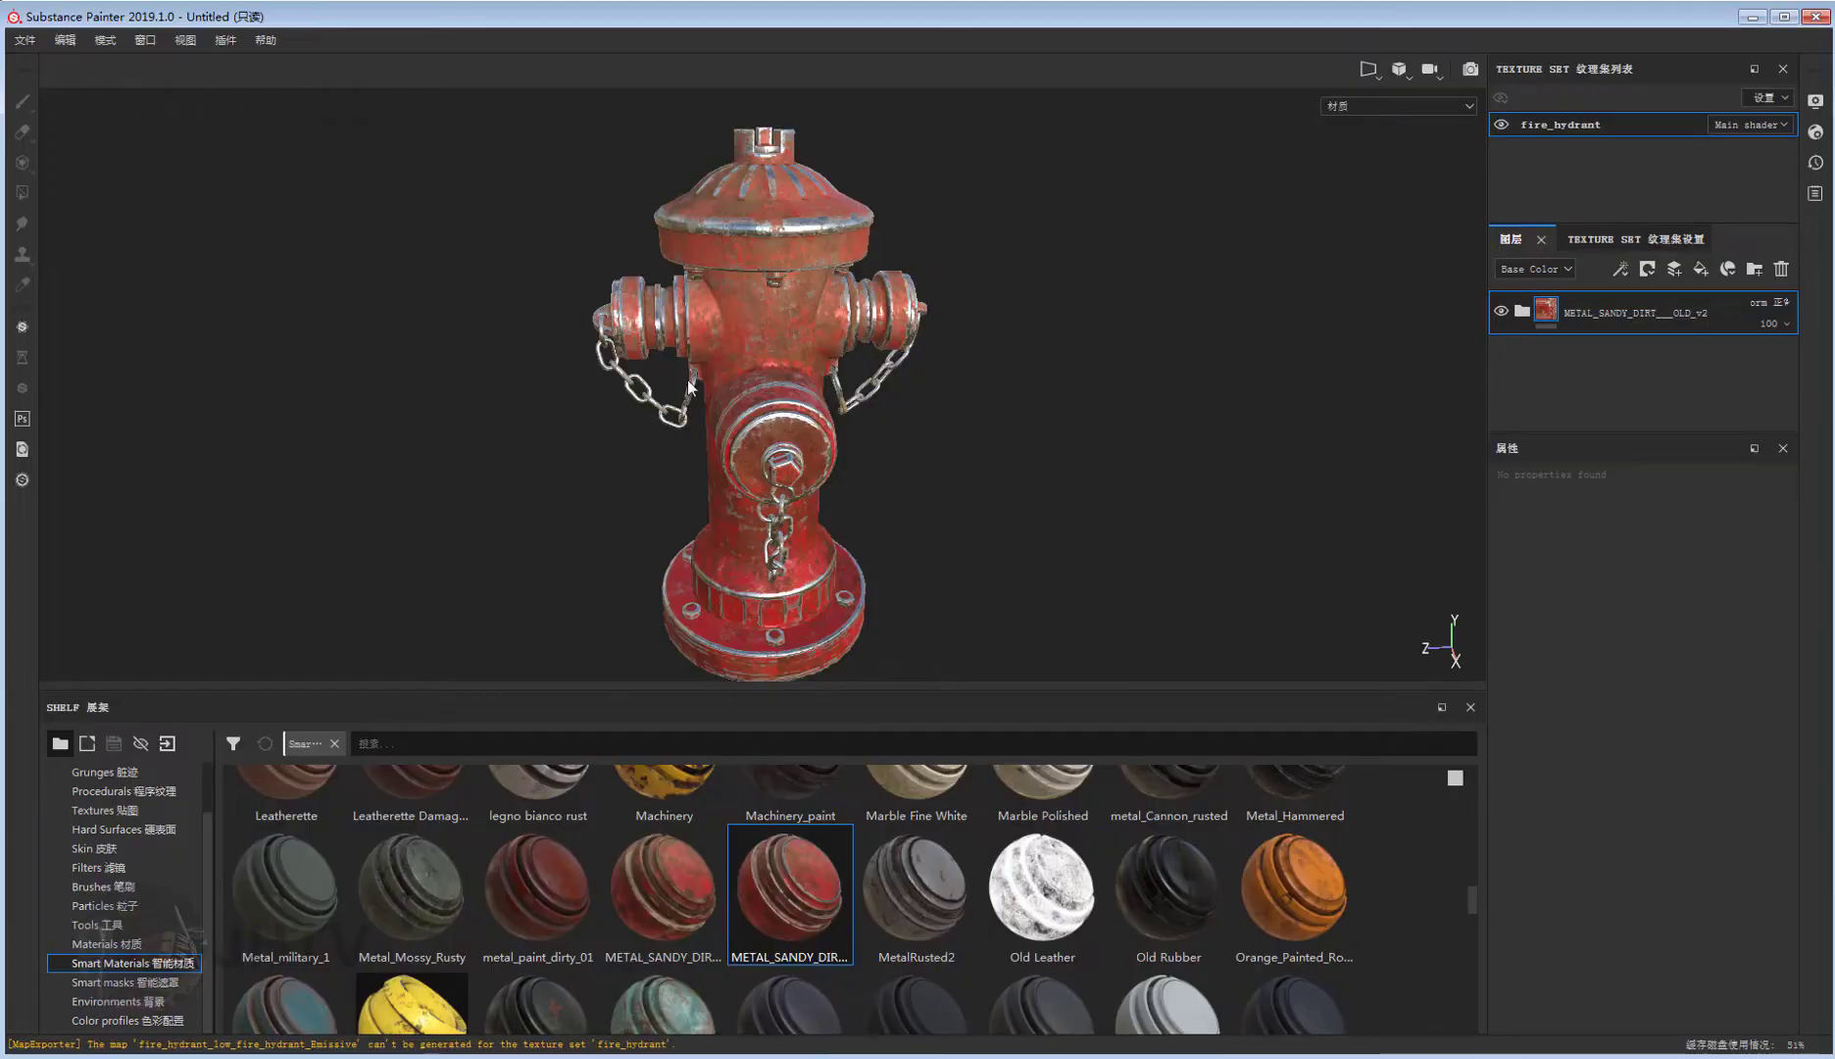
pyautogui.moveTo(690, 387)
pyautogui.keyDown('alt'); pyautogui.mouseDown()
pyautogui.moveTo(976, 382)
pyautogui.moveTo(908, 387)
pyautogui.mouseUp(); pyautogui.keyUp('alt')
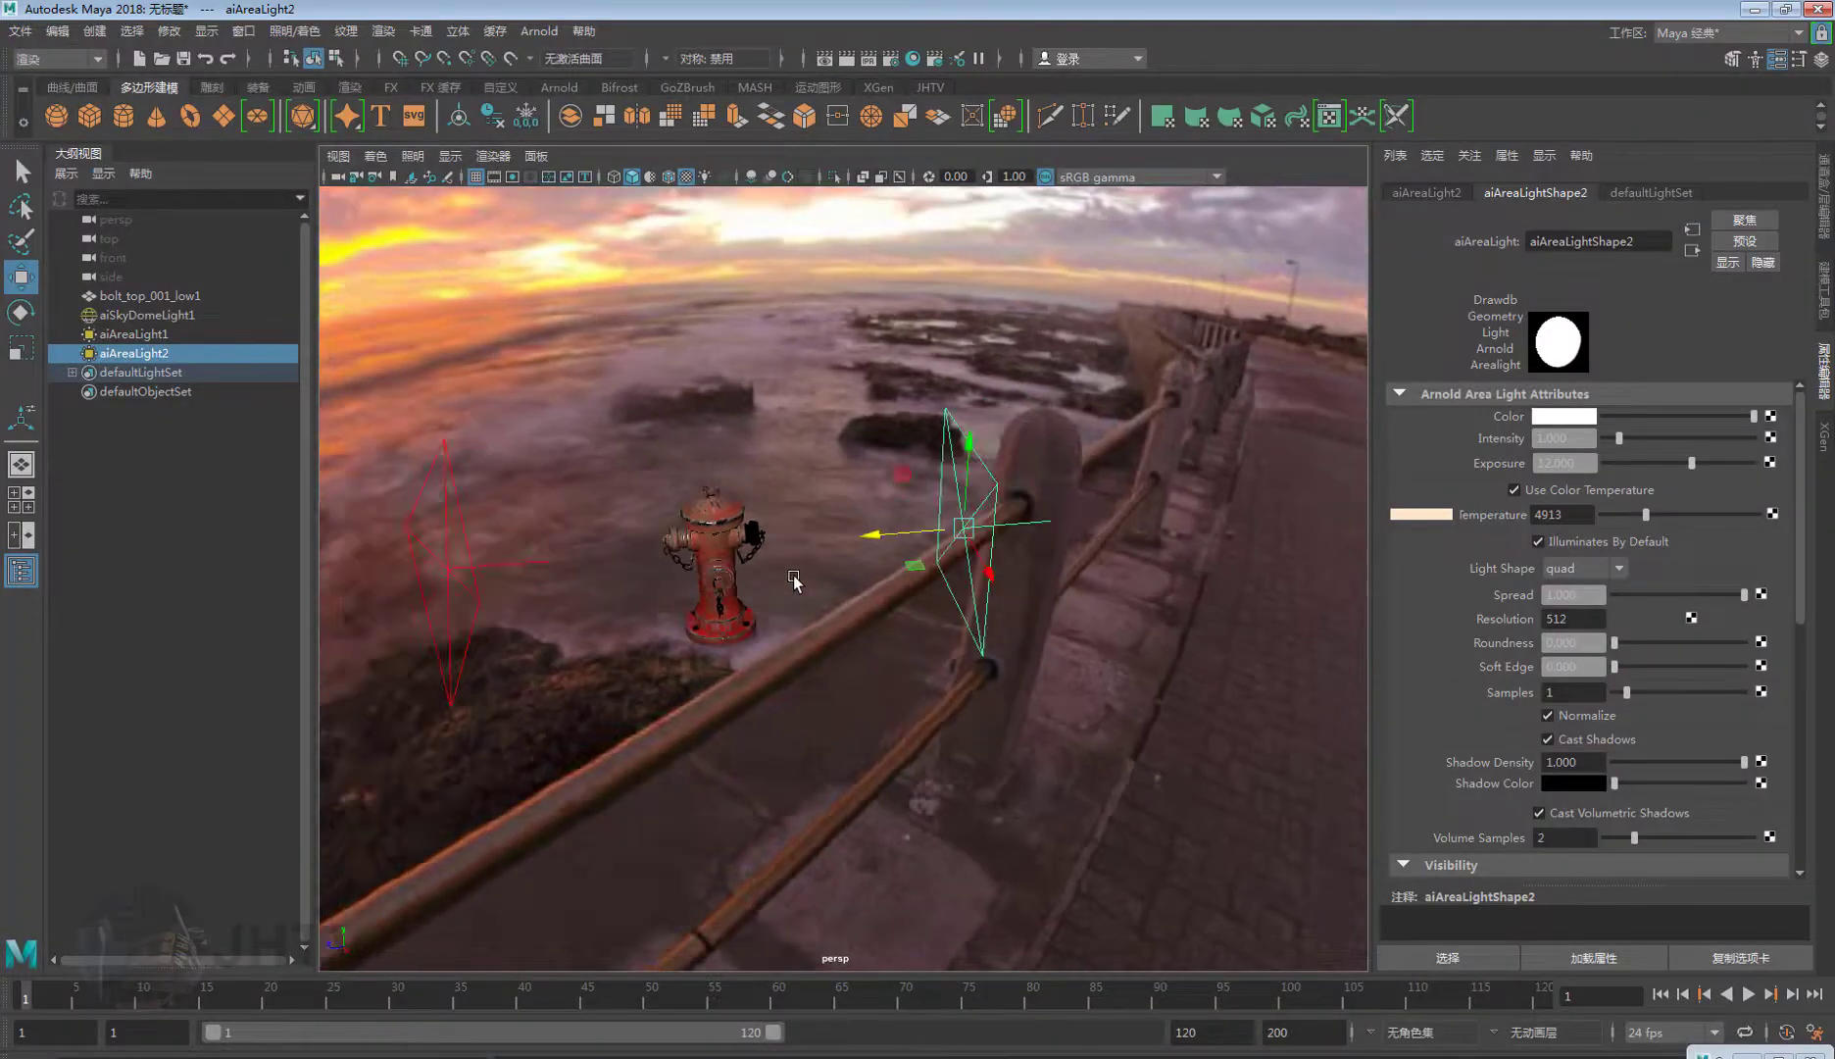
pyautogui.keyDown('alt'); pyautogui.moveTo(794, 583); pyautogui.dragTo(863, 574); pyautogui.keyUp('alt')
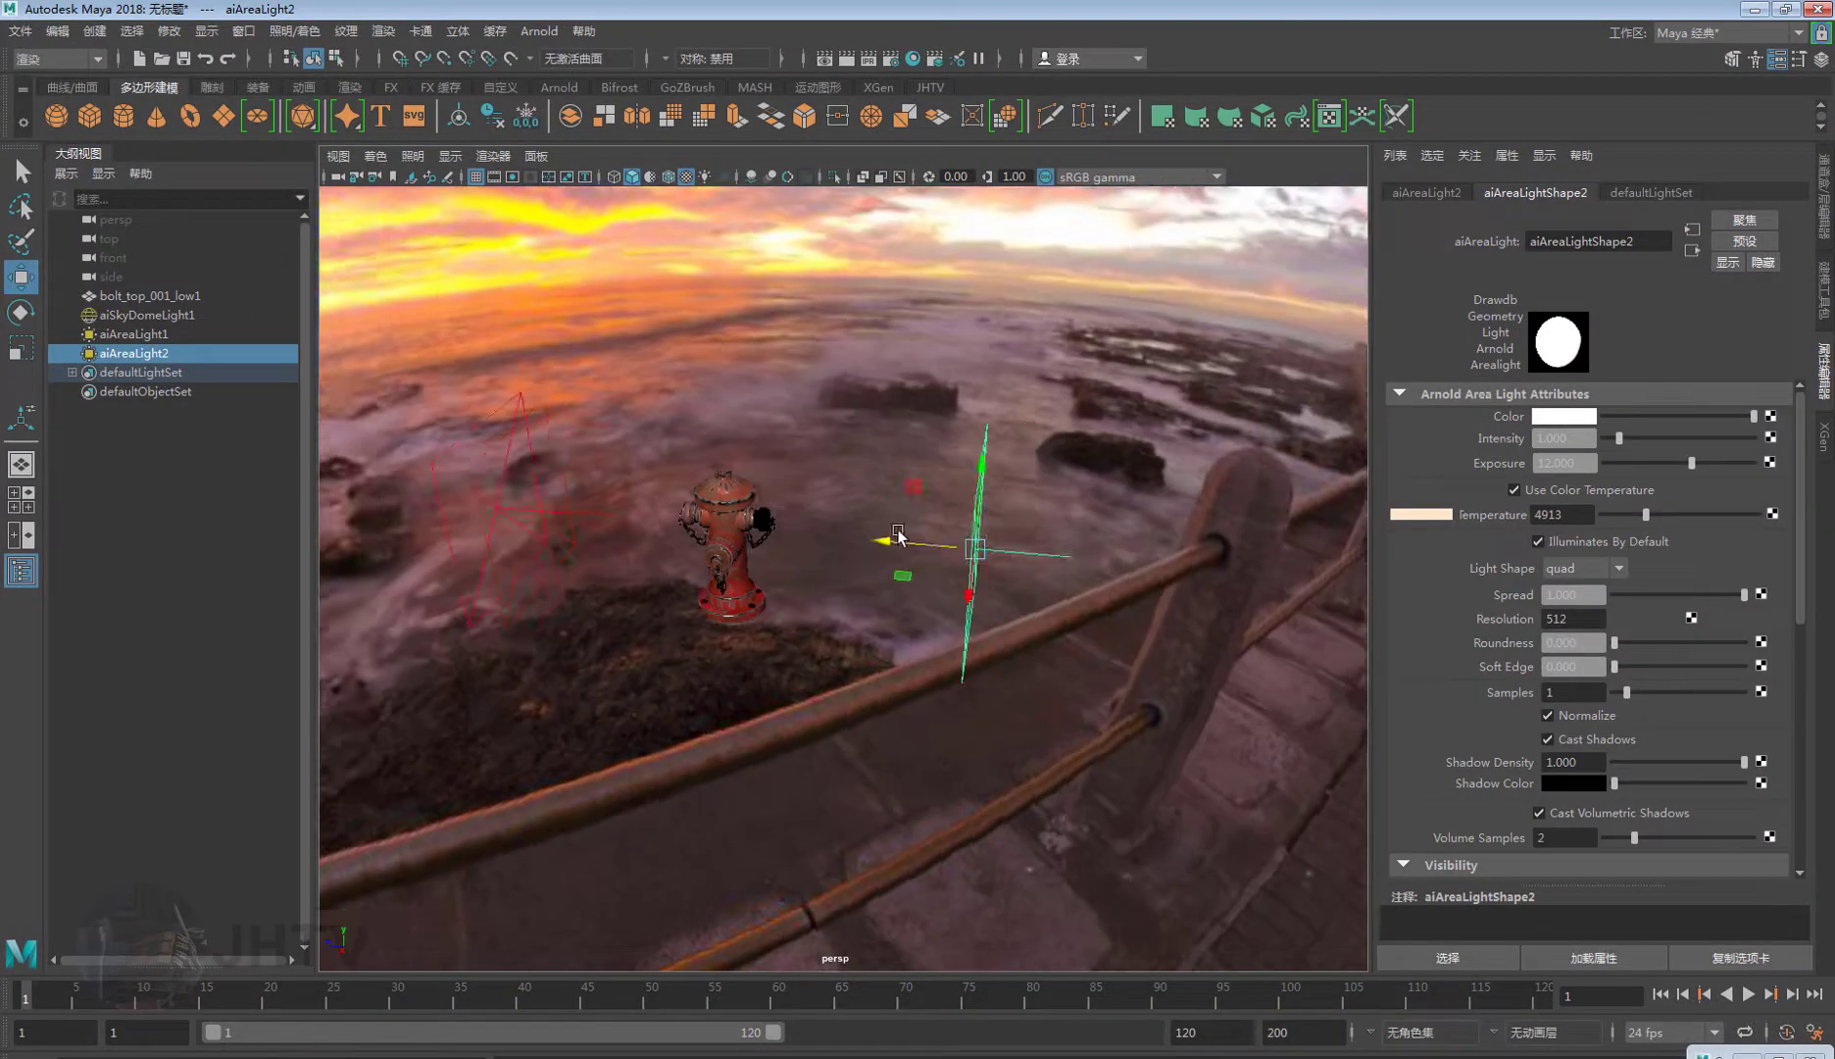
pyautogui.press('e')
pyautogui.moveTo(996, 602); pyautogui.dragTo(1159, 490)
pyautogui.moveTo(961, 624)
pyautogui.mouseDown()
pyautogui.moveTo(1147, 473)
pyautogui.moveTo(983, 595)
pyautogui.moveTo(1024, 587)
pyautogui.moveTo(955, 669)
pyautogui.moveTo(823, 577)
pyautogui.moveTo(868, 607)
pyautogui.moveTo(1039, 610)
pyautogui.mouseUp()
pyautogui.press('w')
pyautogui.press('e')
pyautogui.press('w')
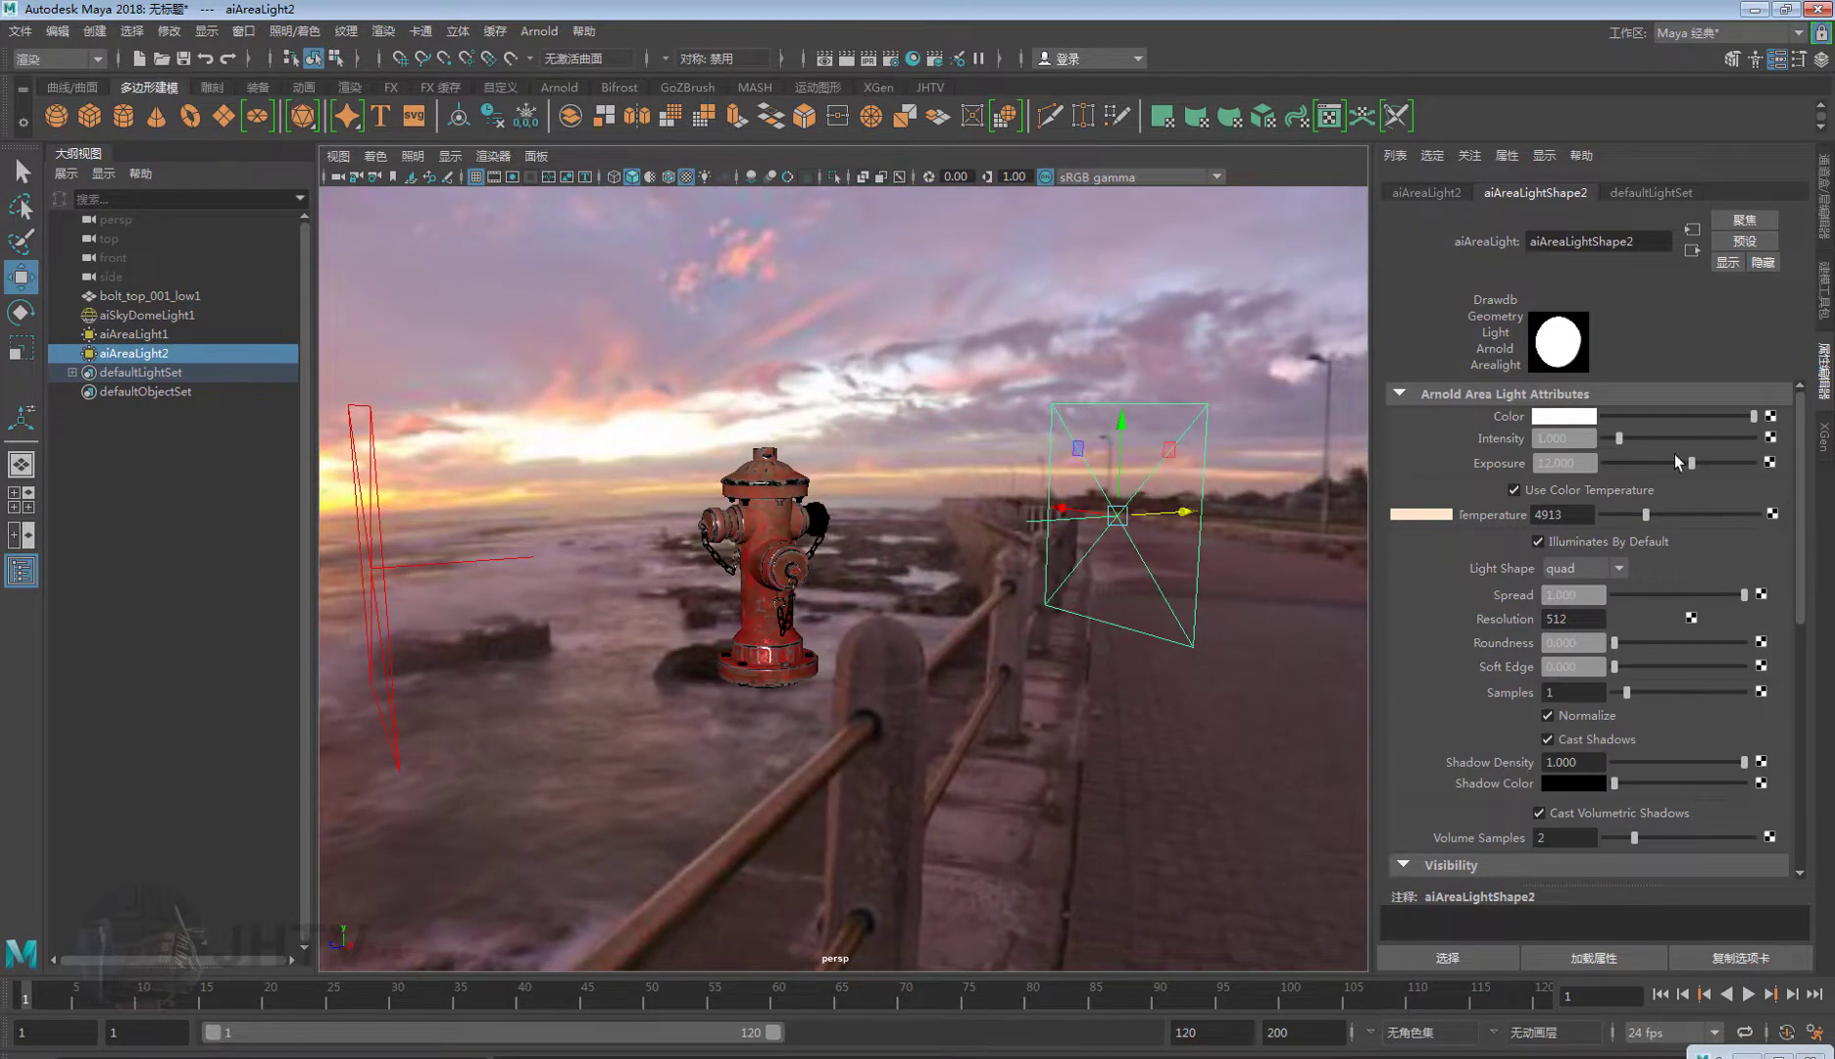
# Set the second light's exposure to 8 and temperature to 9696, then review the scene.
pyautogui.click(1568, 463)
pyautogui.write('8')
pyautogui.press('Return')
pyautogui.click(1698, 514)
pyautogui.moveTo(1118, 525)
pyautogui.keyDown('alt'); pyautogui.mouseDown()
pyautogui.moveTo(983, 556)
pyautogui.moveTo(1187, 580)
pyautogui.moveTo(549, 520)
pyautogui.mouseUp(); pyautogui.keyUp('alt')
pyautogui.moveTo(771, 688)
pyautogui.keyDown('alt'); pyautogui.mouseDown()
pyautogui.moveTo(1049, 664)
pyautogui.moveTo(1057, 398)
pyautogui.moveTo(1070, 647)
pyautogui.mouseUp(); pyautogui.keyUp('alt')
pyautogui.keyDown('alt'); pyautogui.moveTo(1070, 647); pyautogui.dragTo(618, 539, button='right'); pyautogui.keyUp('alt')
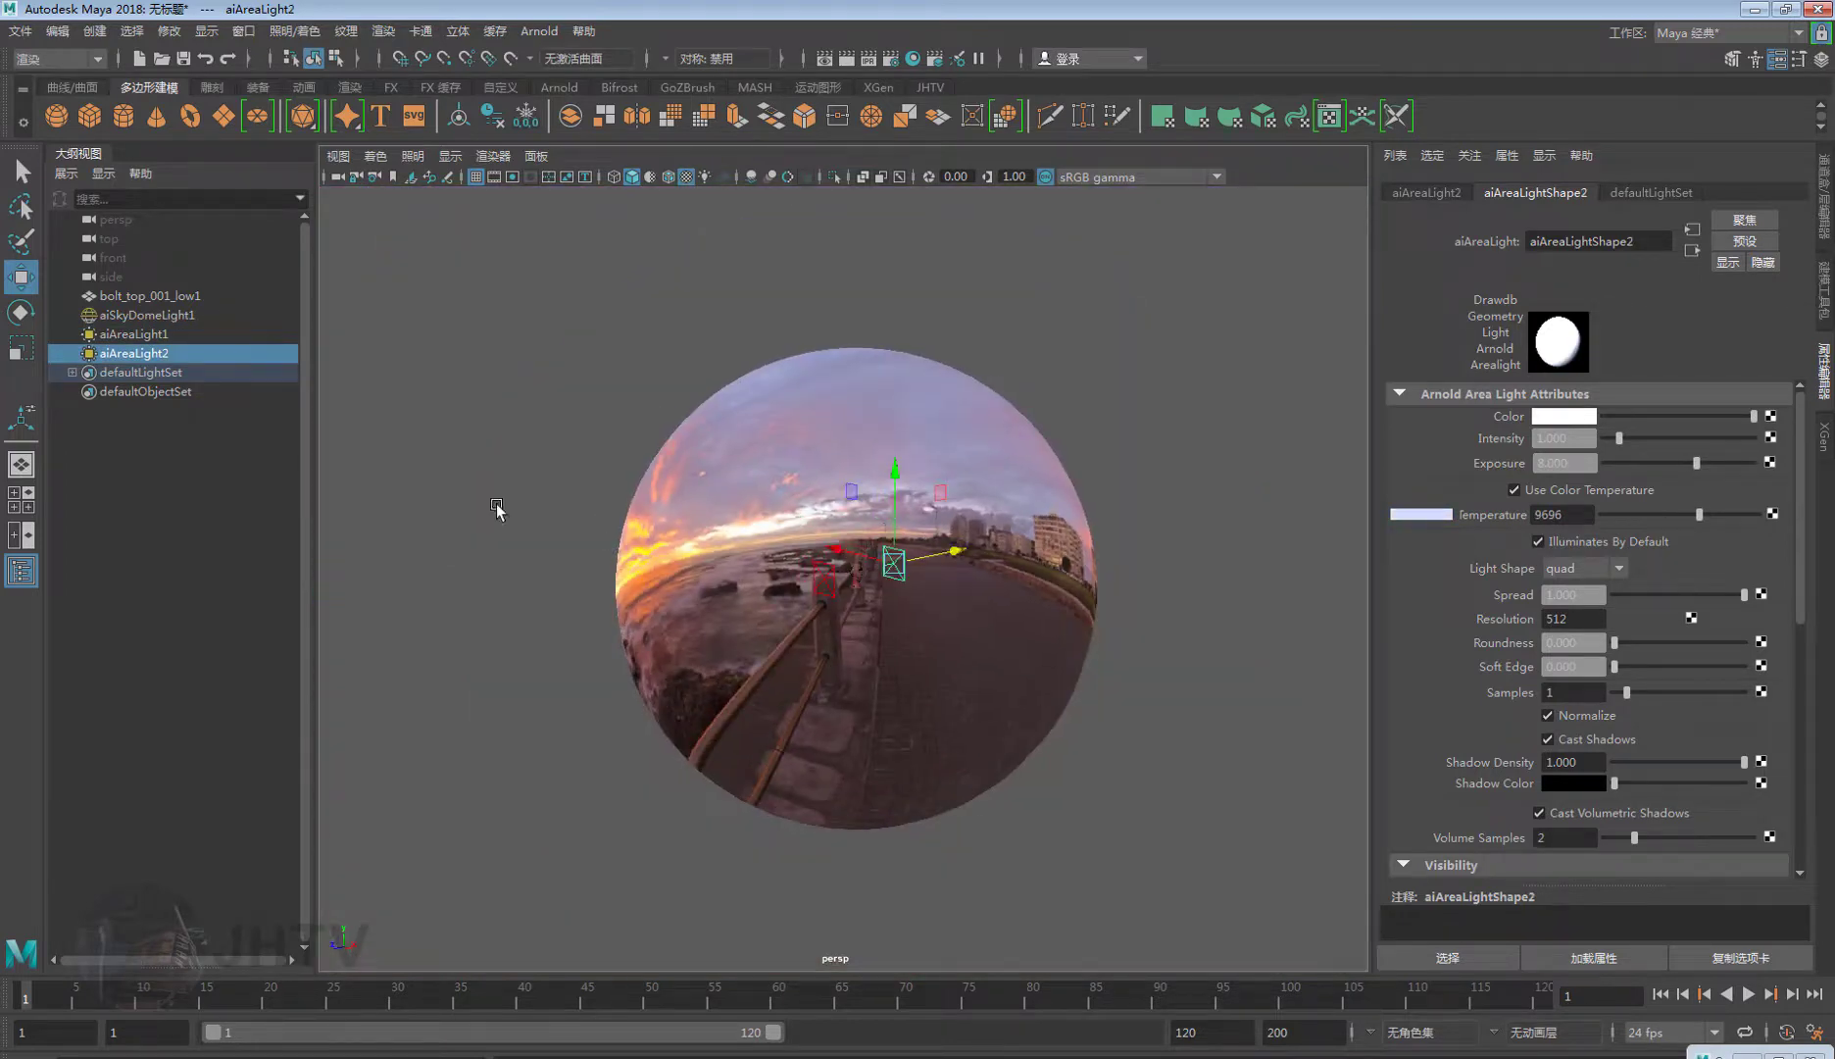
pyautogui.keyDown('alt'); pyautogui.moveTo(496, 508); pyautogui.dragTo(1016, 688, button='right'); pyautogui.keyUp('alt')
pyautogui.keyDown('alt'); pyautogui.moveTo(1016, 688); pyautogui.dragTo(840, 705); pyautogui.keyUp('alt')
pyautogui.moveTo(840, 705)
pyautogui.keyDown('alt'); pyautogui.mouseDown(button='right')
pyautogui.moveTo(919, 727)
pyautogui.moveTo(926, 712)
pyautogui.mouseUp(button='right'); pyautogui.keyUp('alt')
pyautogui.keyDown('alt'); pyautogui.moveTo(926, 713); pyautogui.dragTo(993, 753); pyautogui.keyUp('alt')
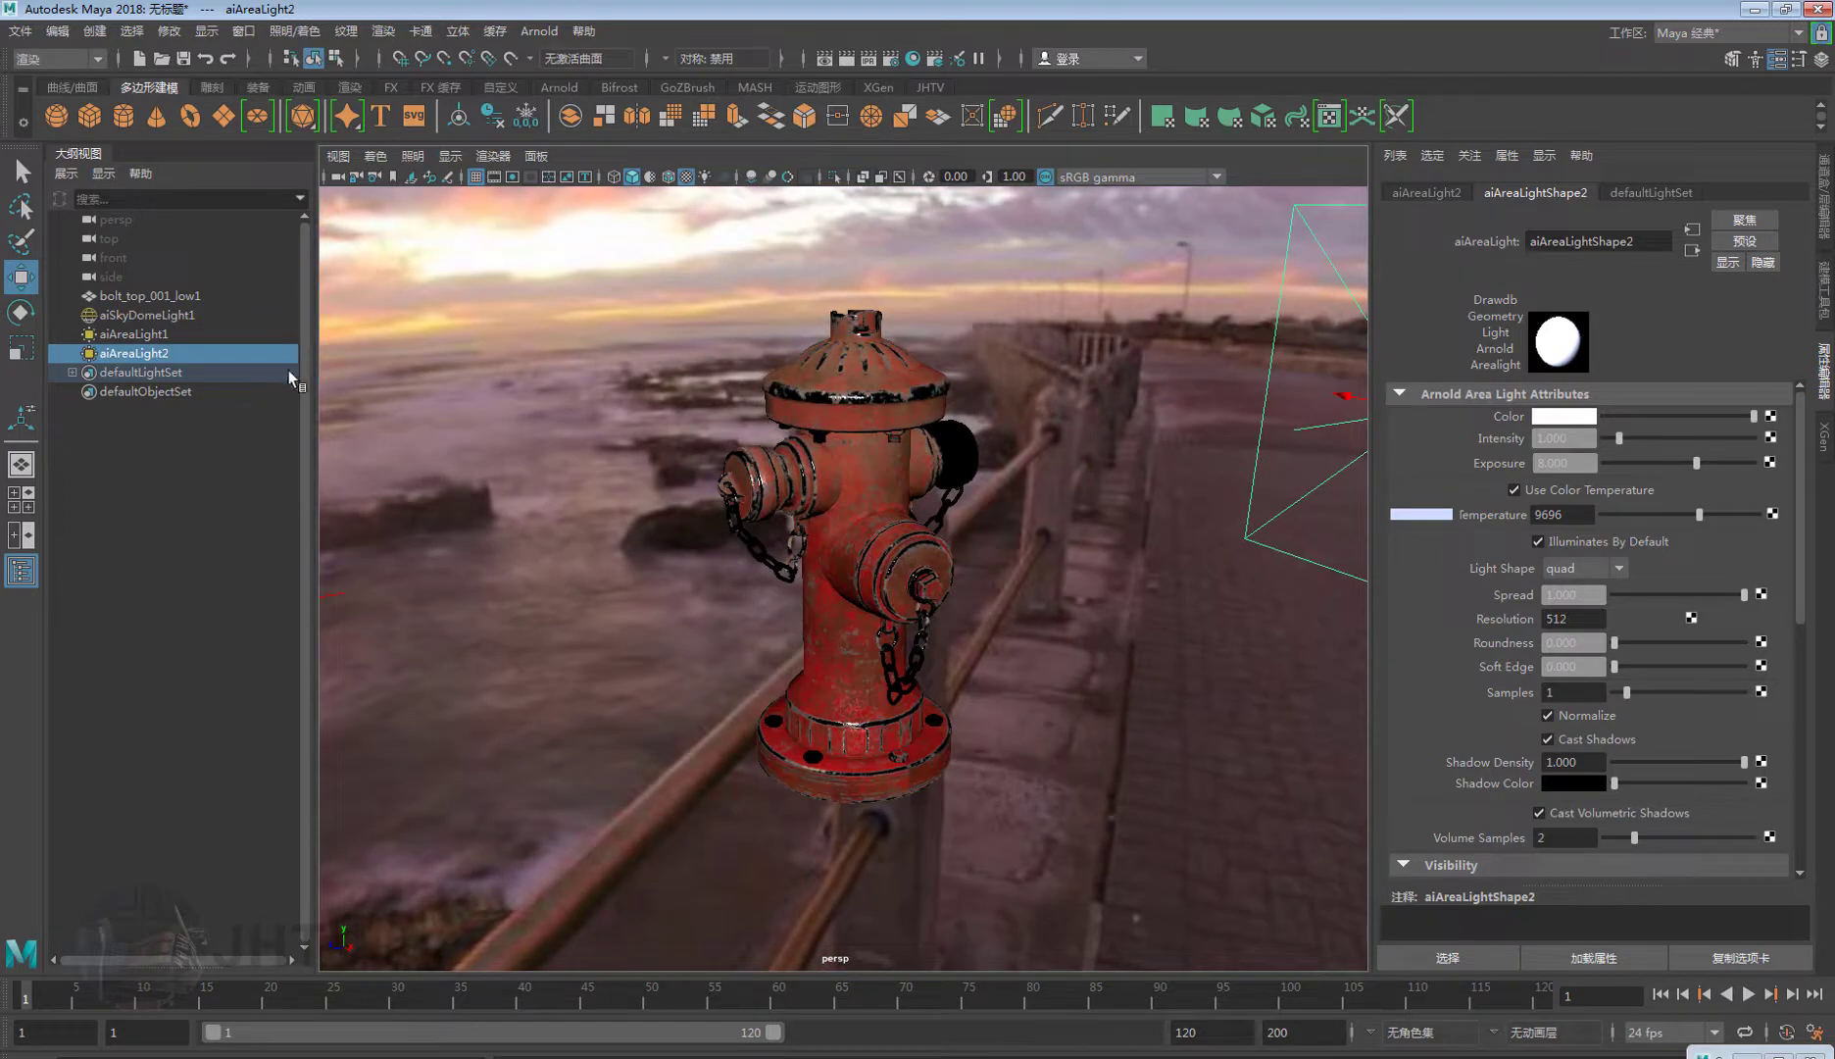
# Select aiAreaLight1 and enable the 960 x 540 resolution gate to frame the hydrant.
pyautogui.click(134, 335)
pyautogui.scroll(2, 922, 582)
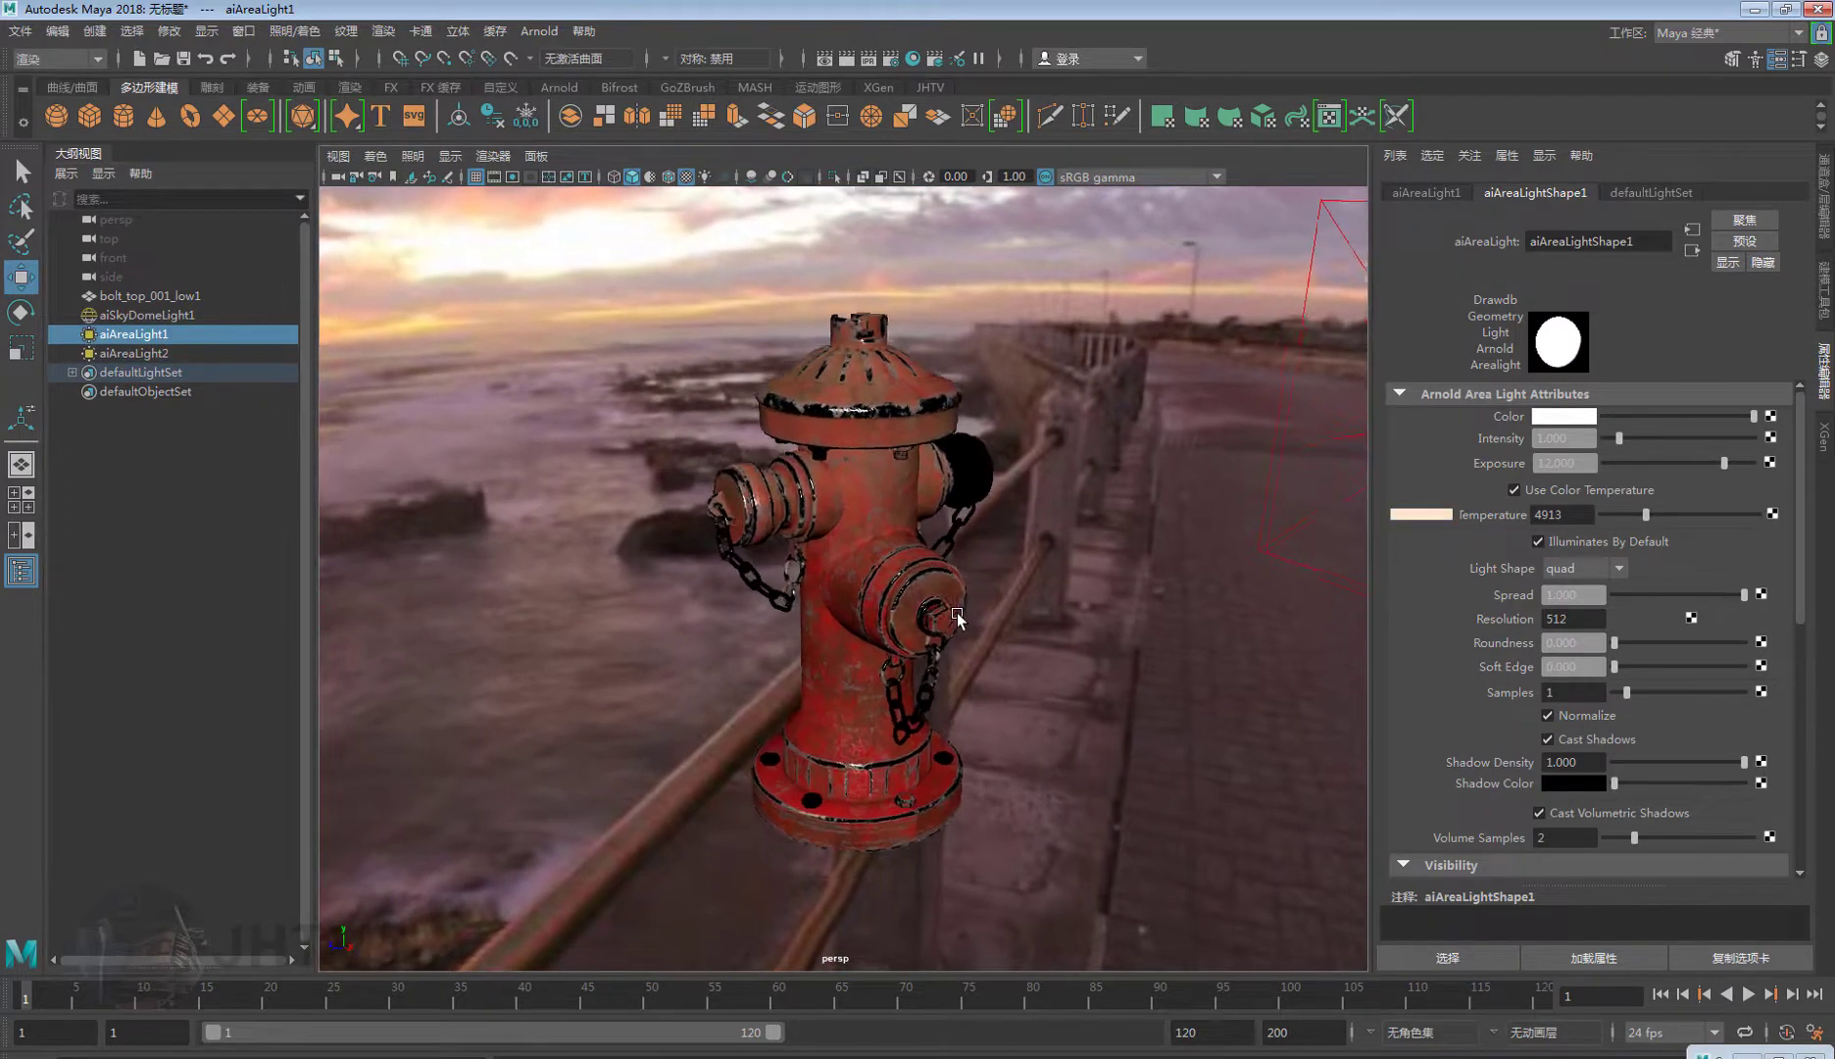
pyautogui.click(340, 159)
pyautogui.moveTo(430, 520)
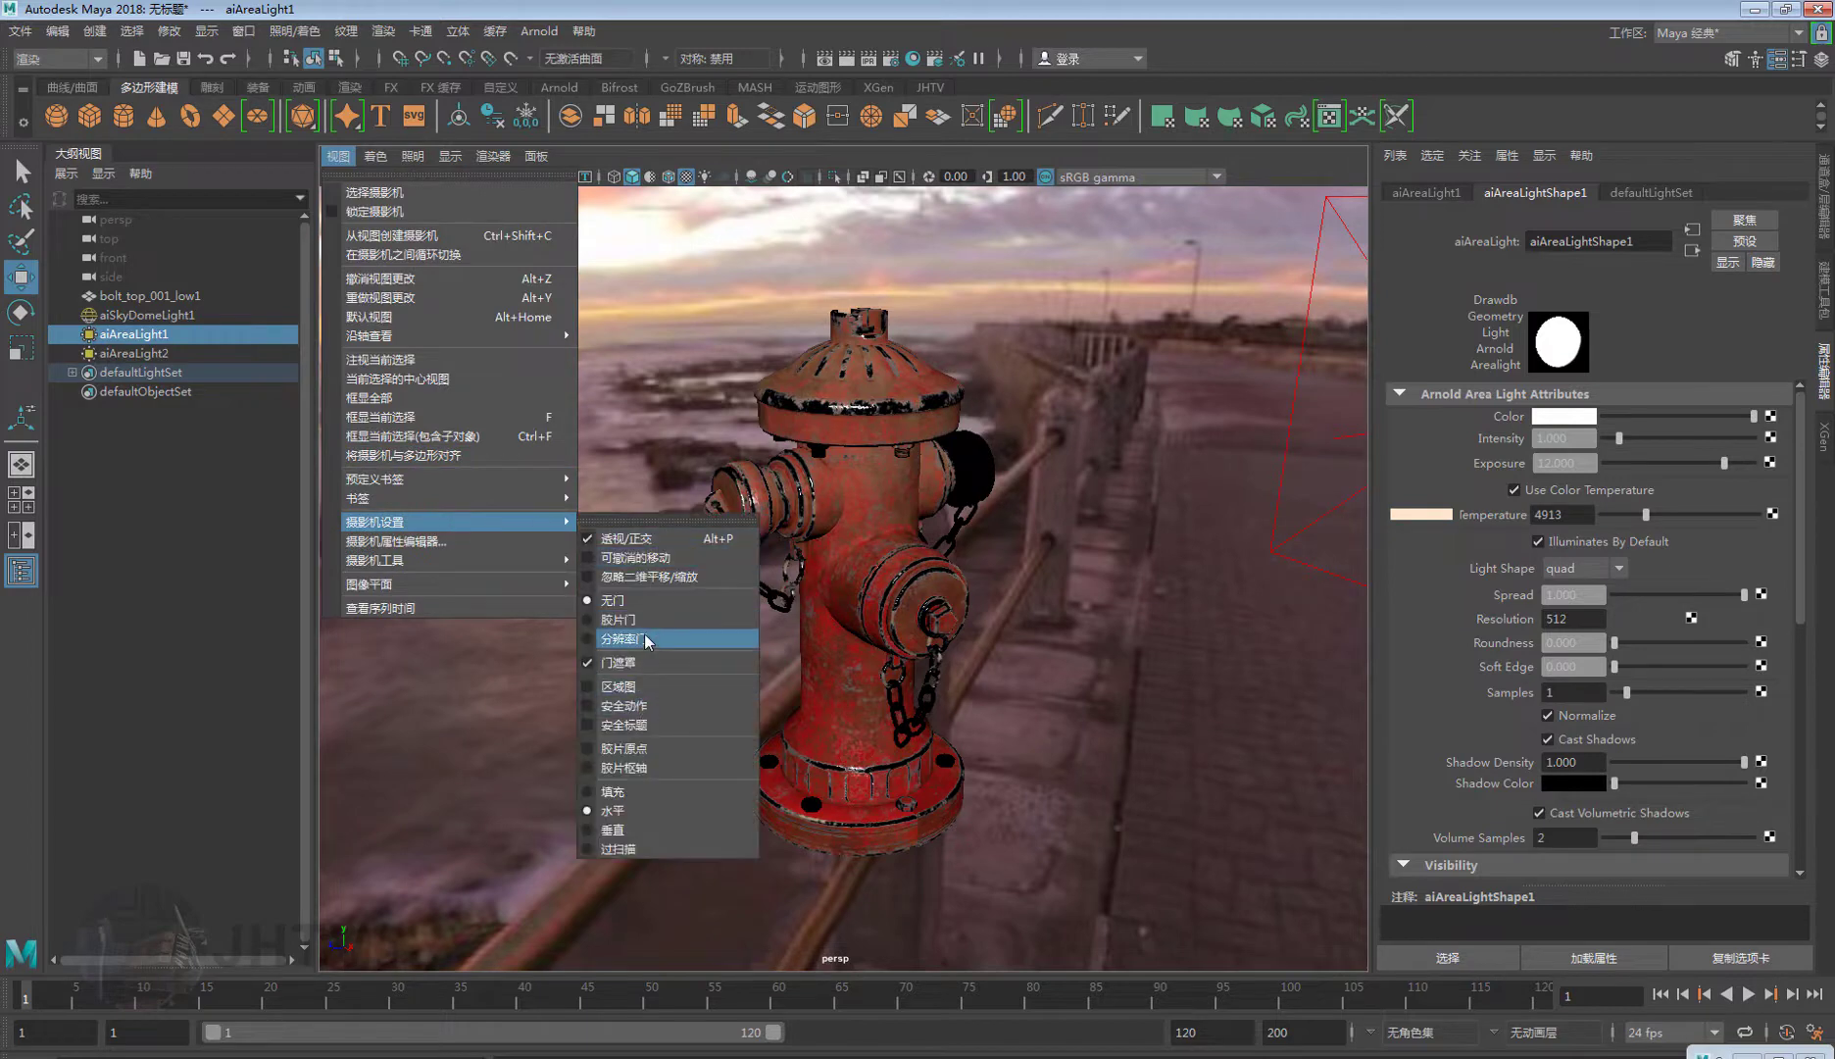
pyautogui.click(632, 638)
pyautogui.keyDown('alt'); pyautogui.moveTo(900, 632); pyautogui.dragTo(921, 636); pyautogui.keyUp('alt')
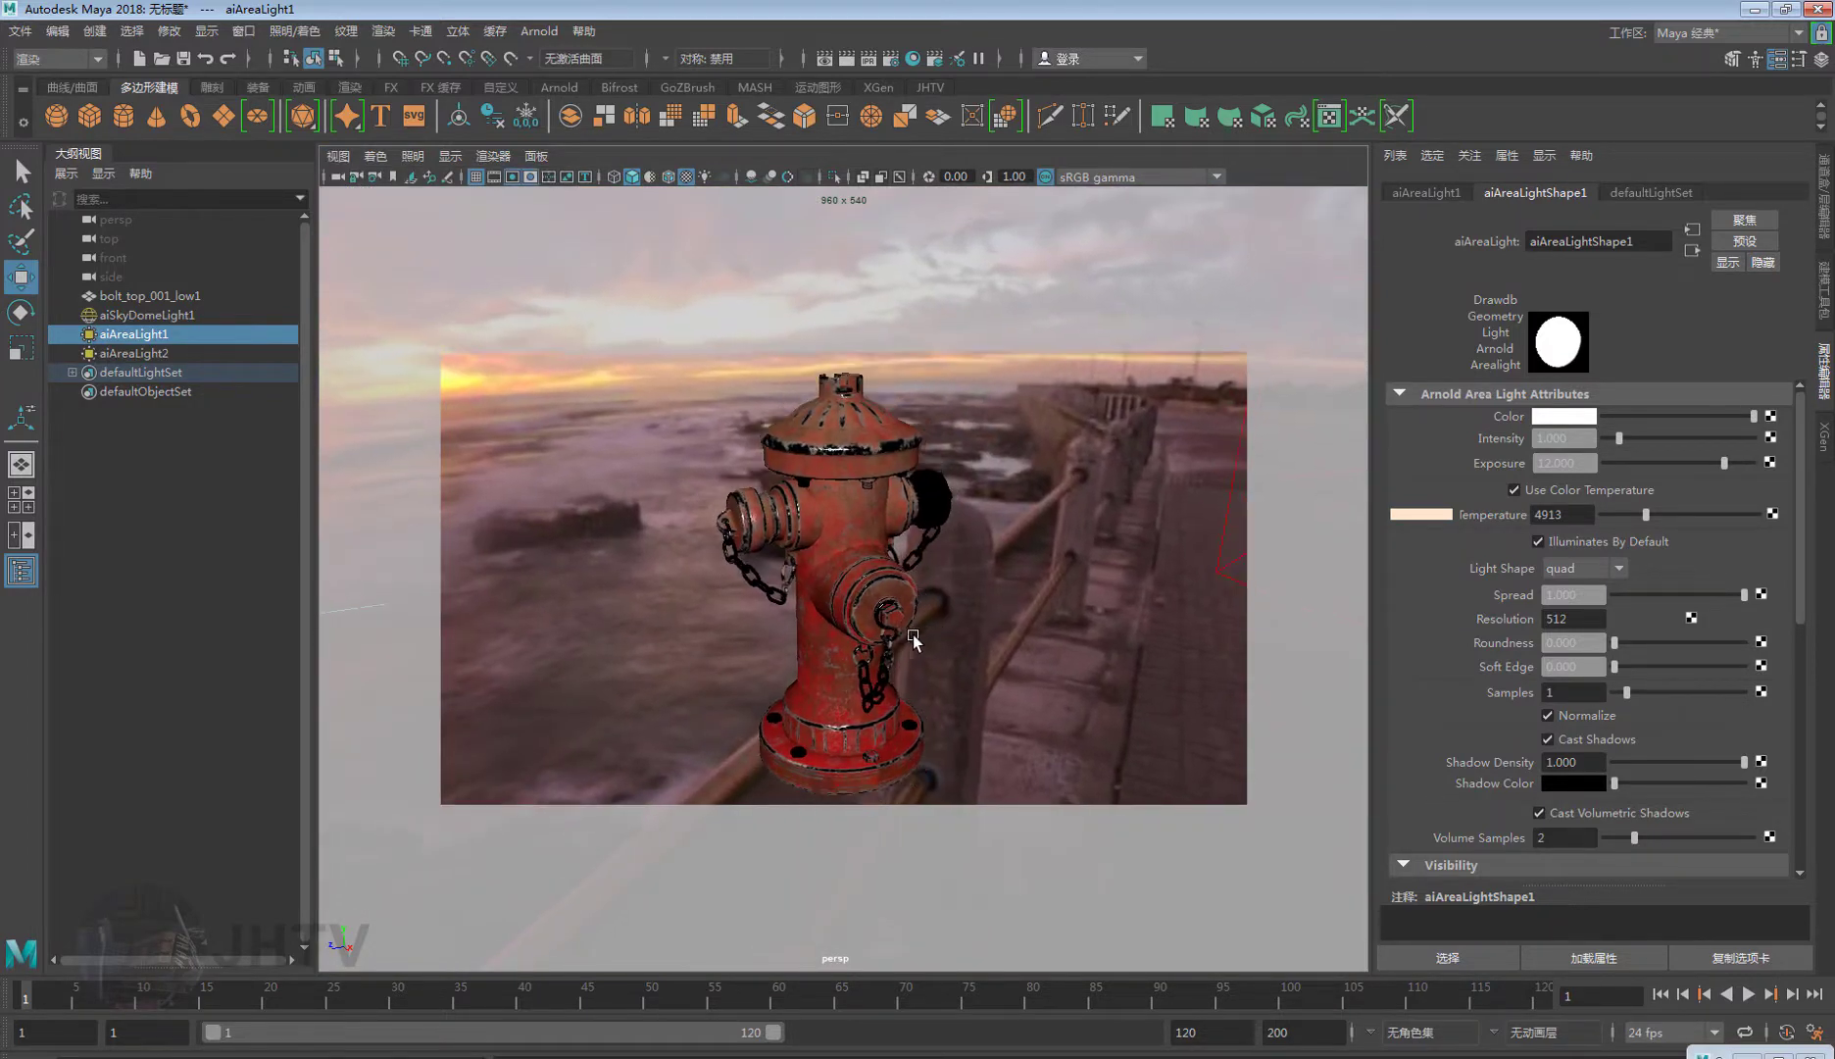
pyautogui.click(539, 31)
# Open the Arnold RenderView, center it on screen, and re-render from the current camera.
pyautogui.click(568, 88)
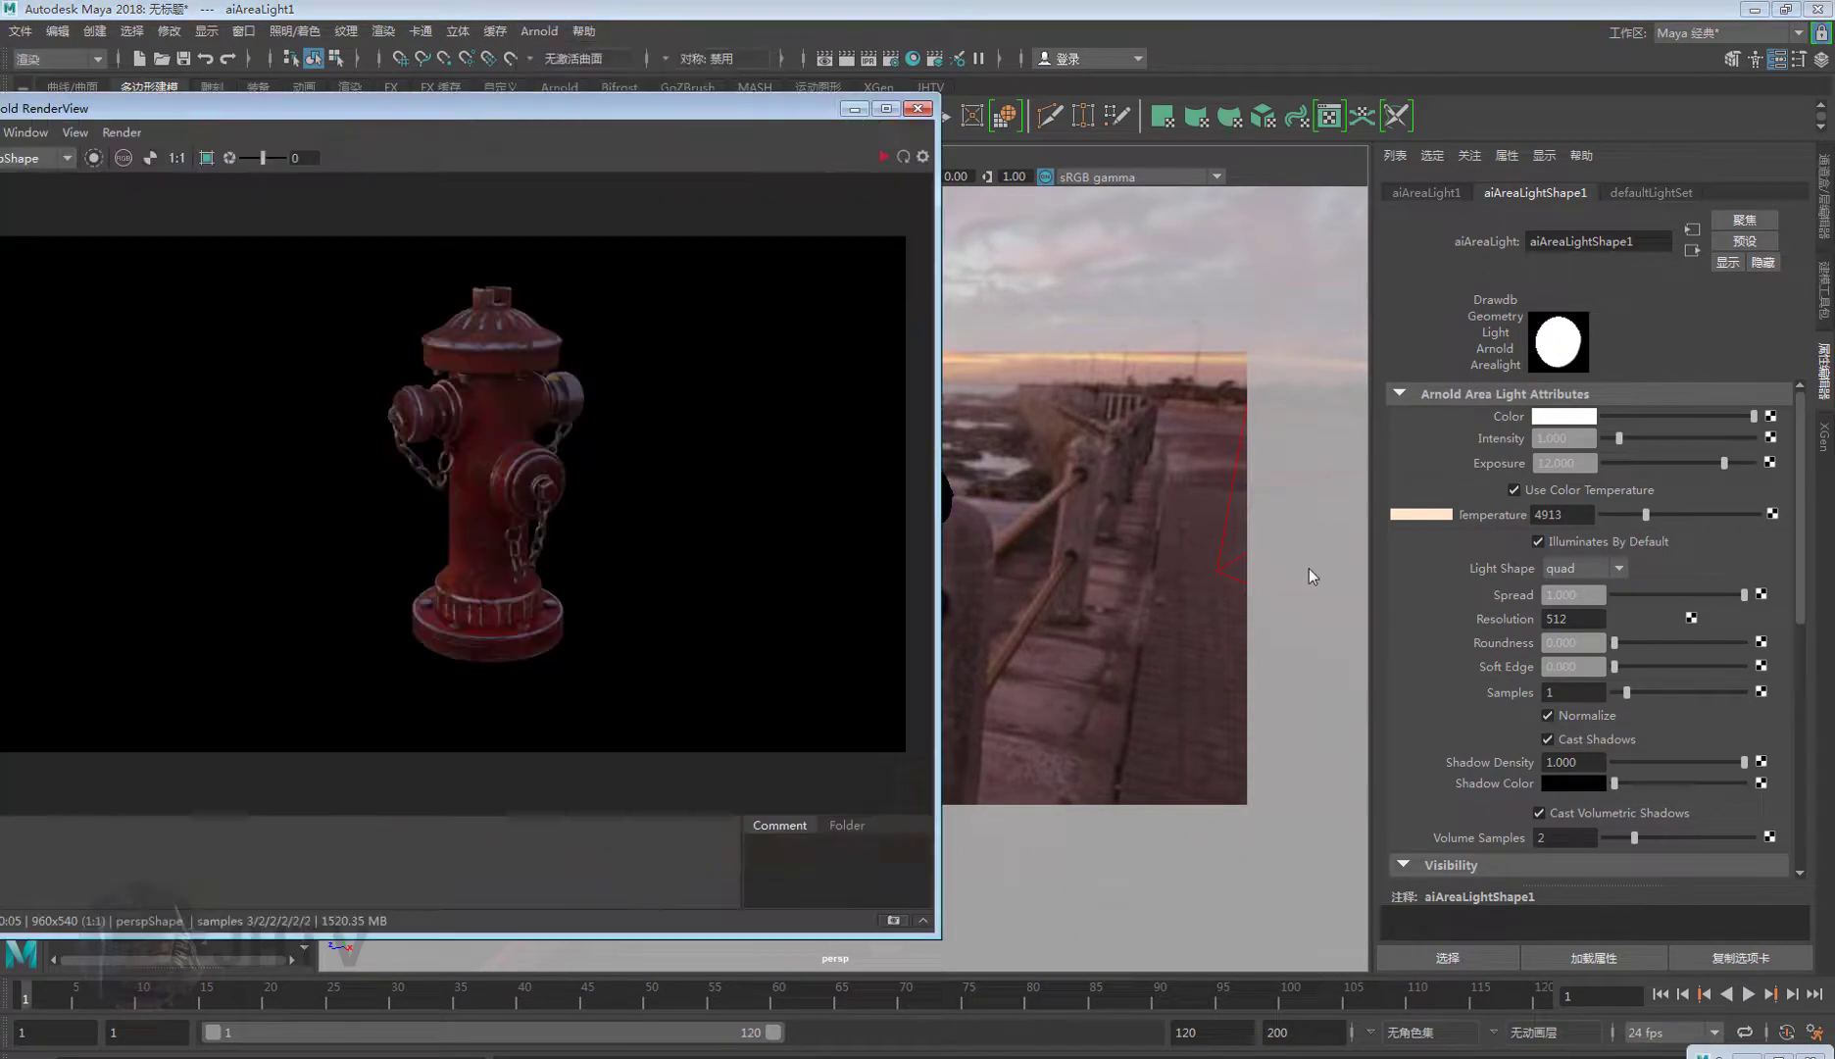
pyautogui.moveTo(716, 111); pyautogui.dragTo(1057, 151)
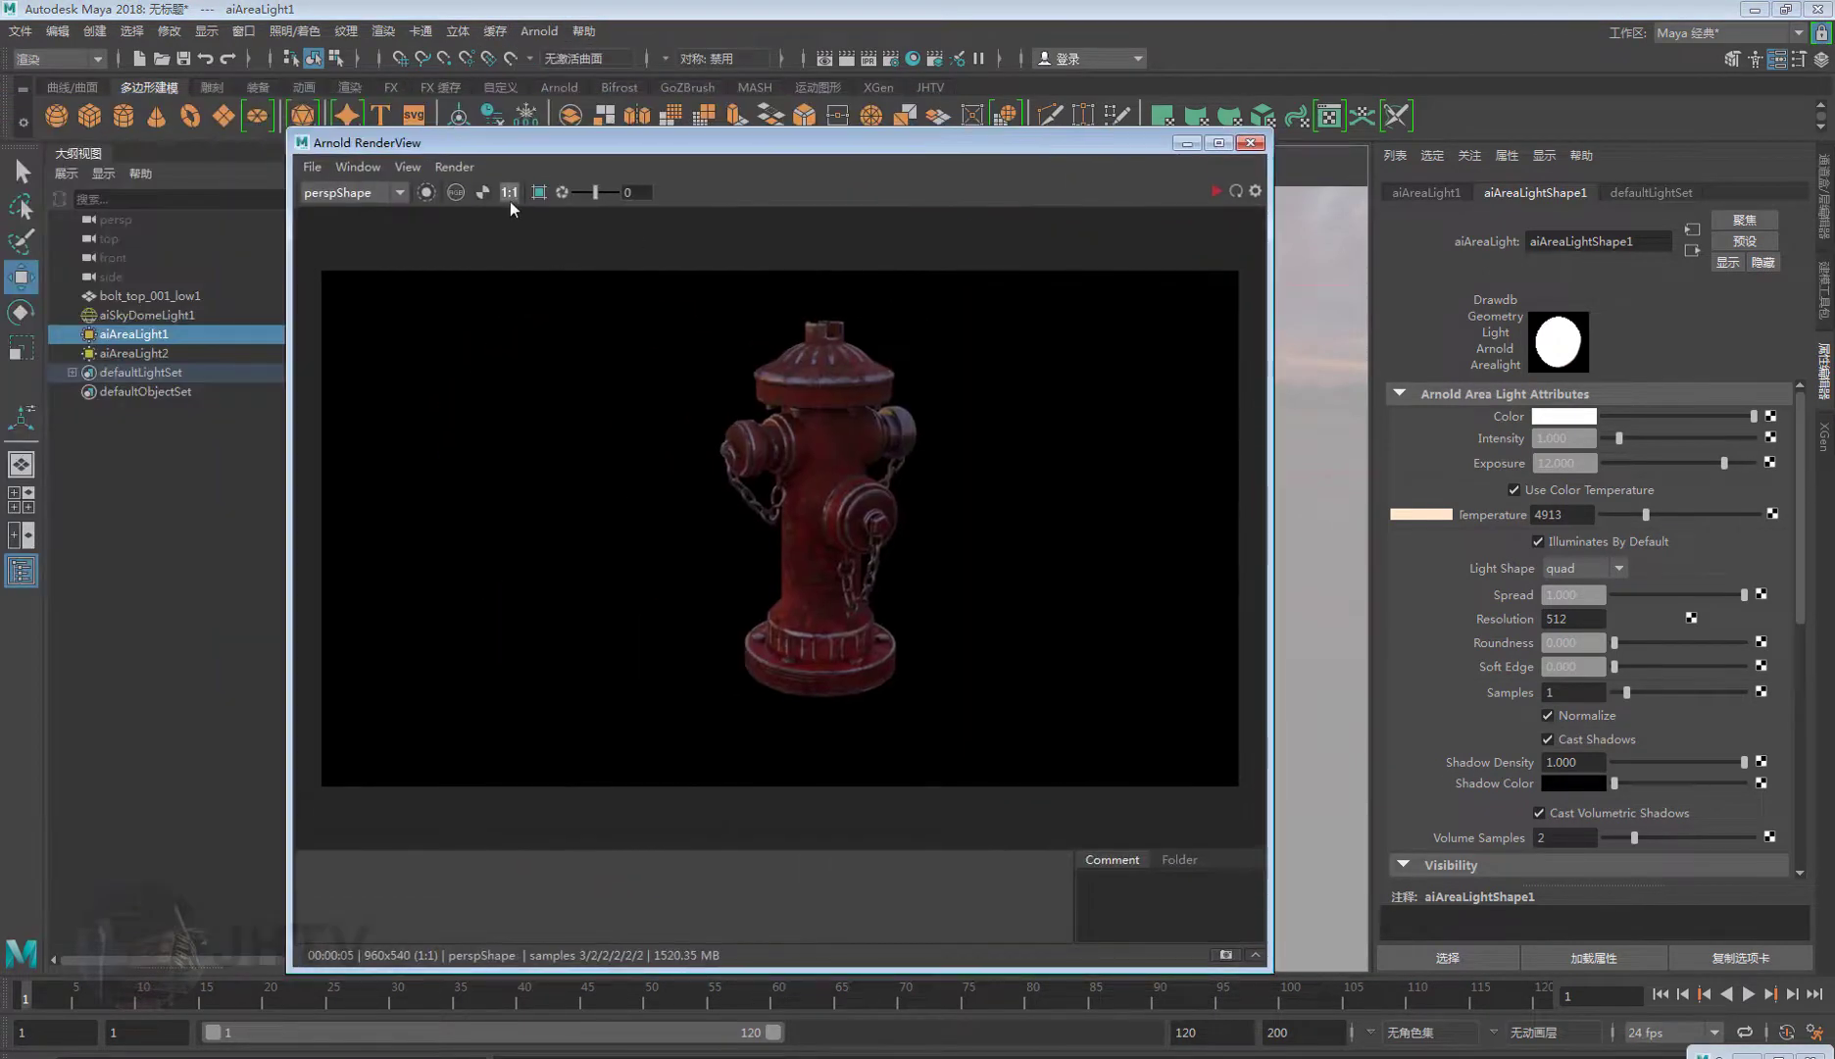
pyautogui.click(1216, 191)
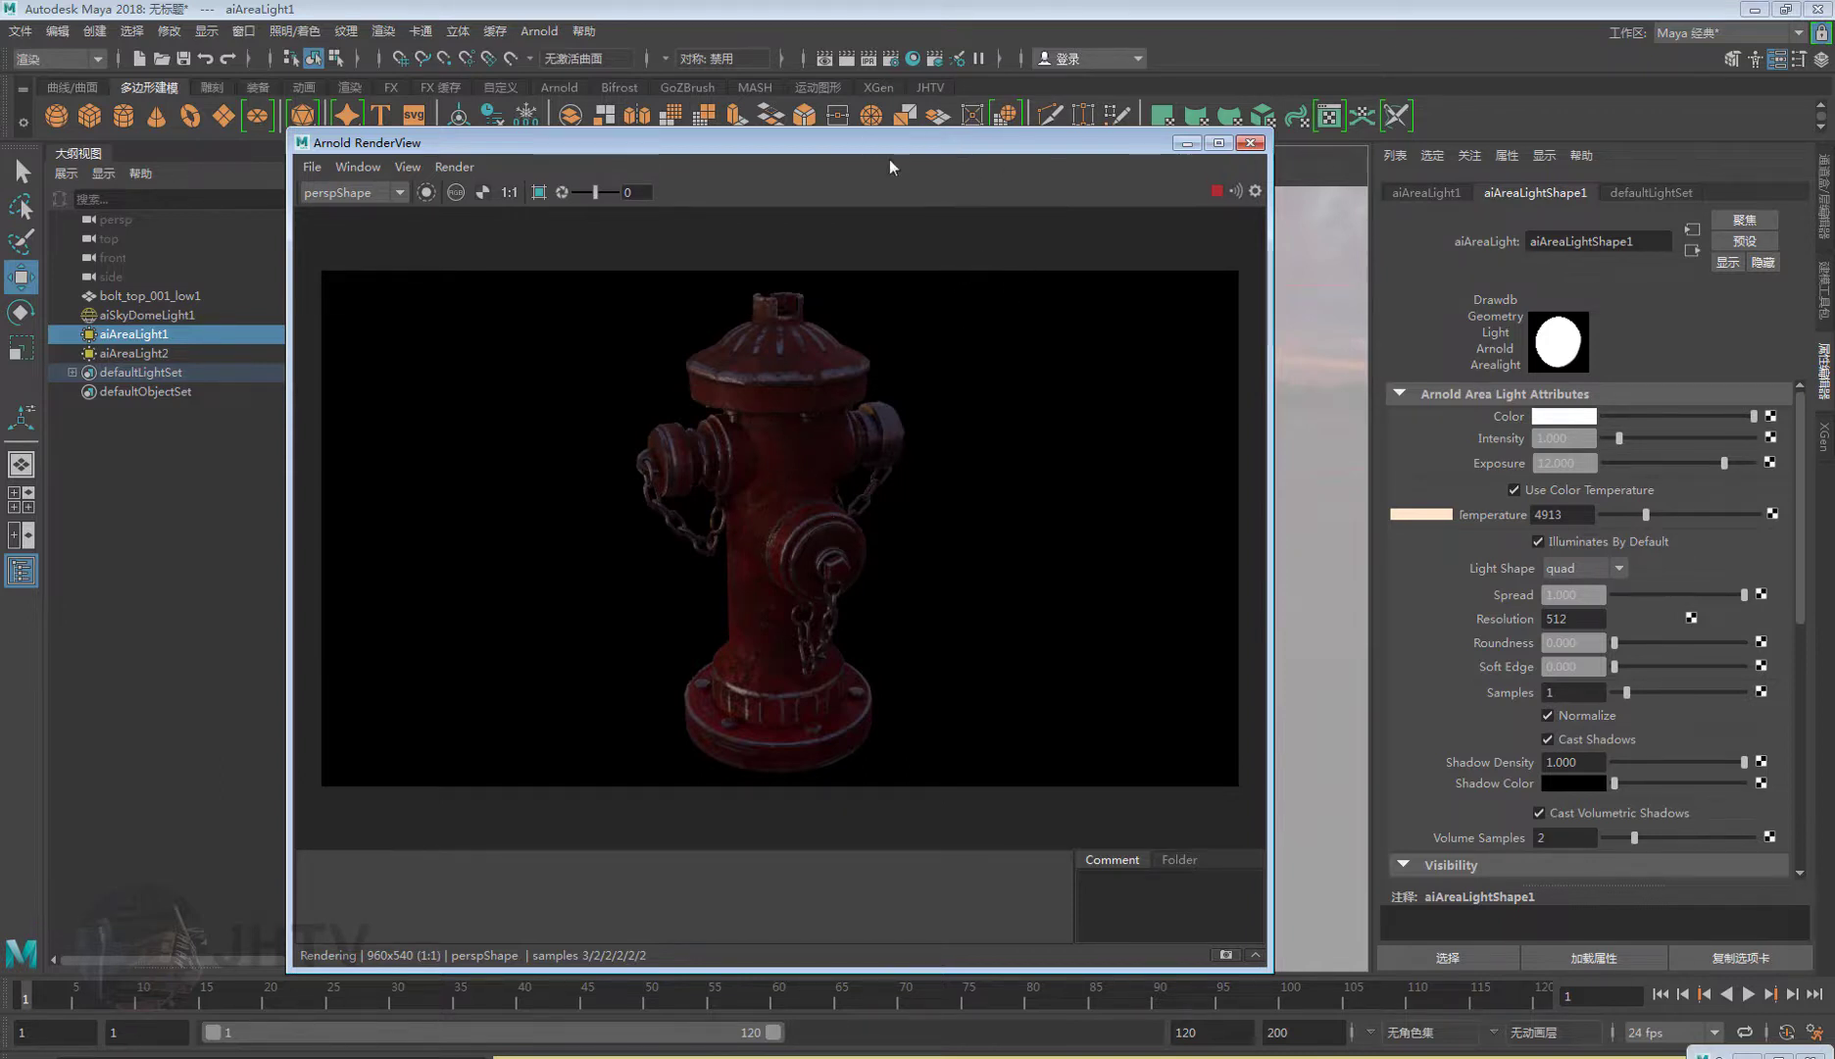
pyautogui.moveTo(942, 147); pyautogui.dragTo(927, 162)
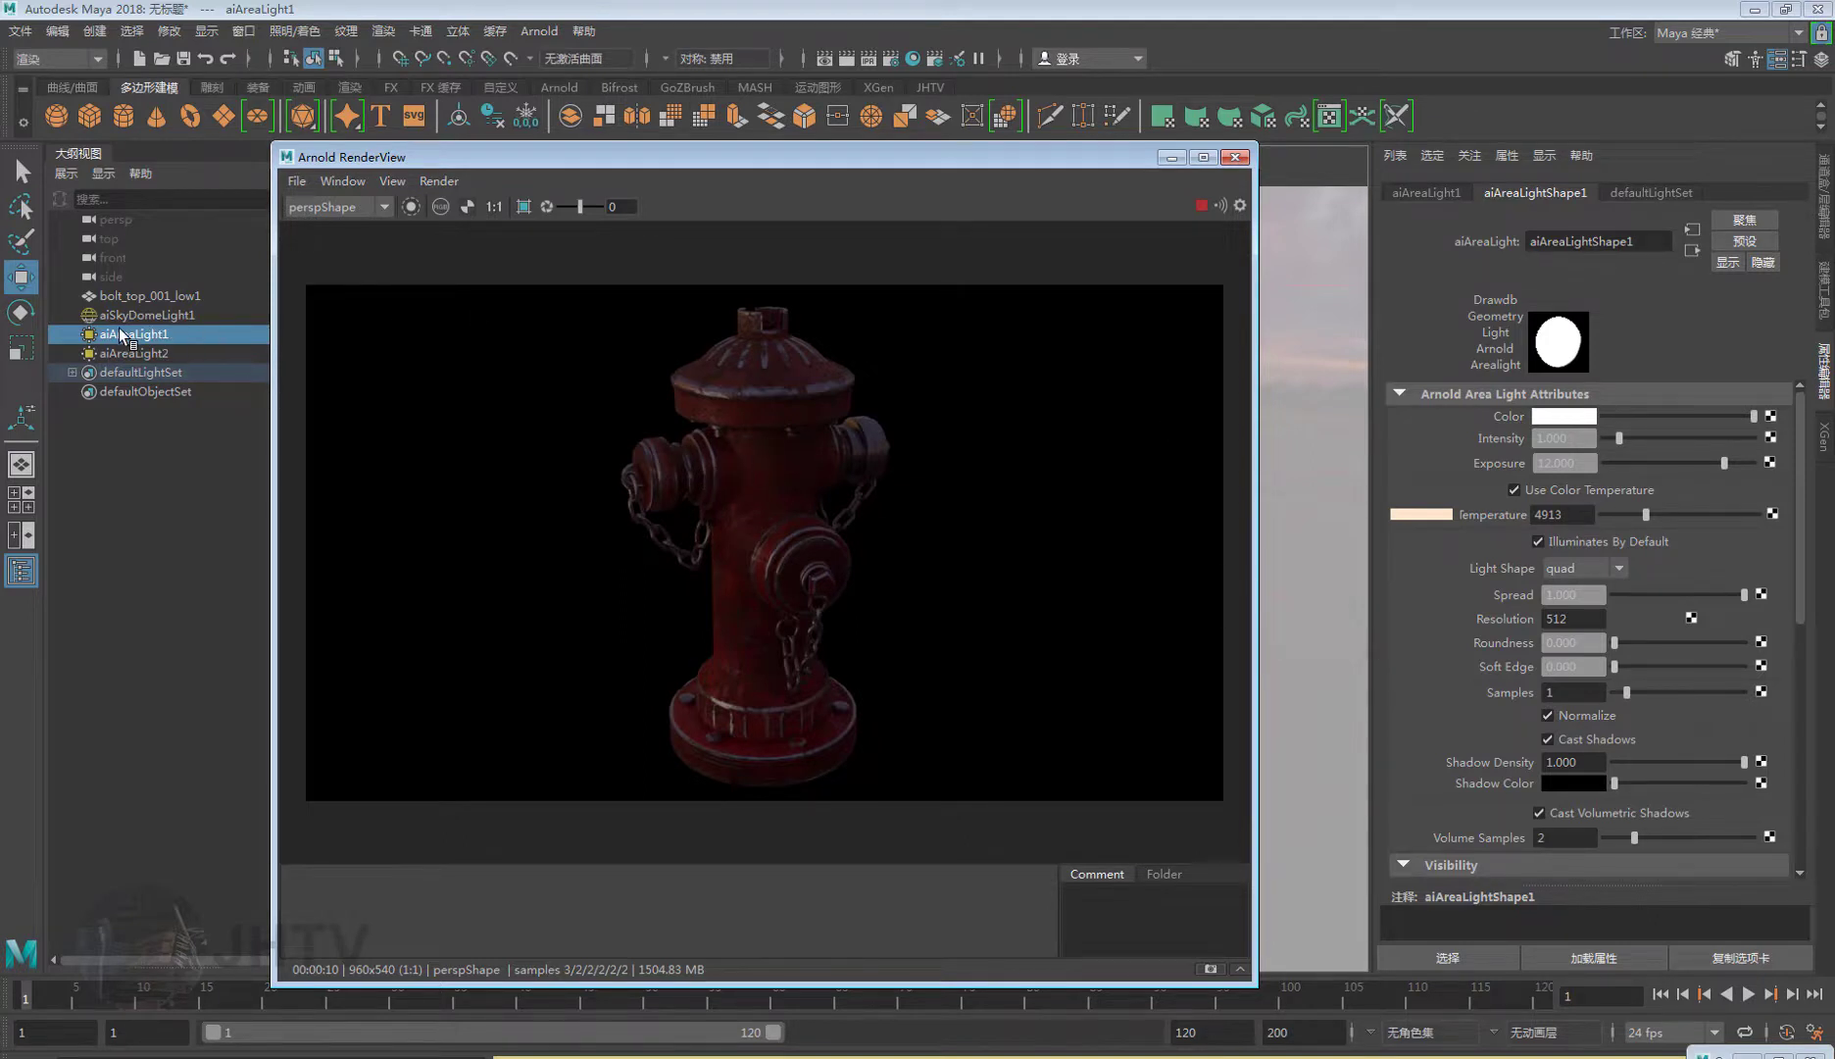
# Set aiAreaLightShape1 Exposure to 15 in the Attribute Editor.
pyautogui.moveTo(129, 334); pyautogui.dragTo(182, 350, button='middle')
pyautogui.doubleClick(1536, 467)
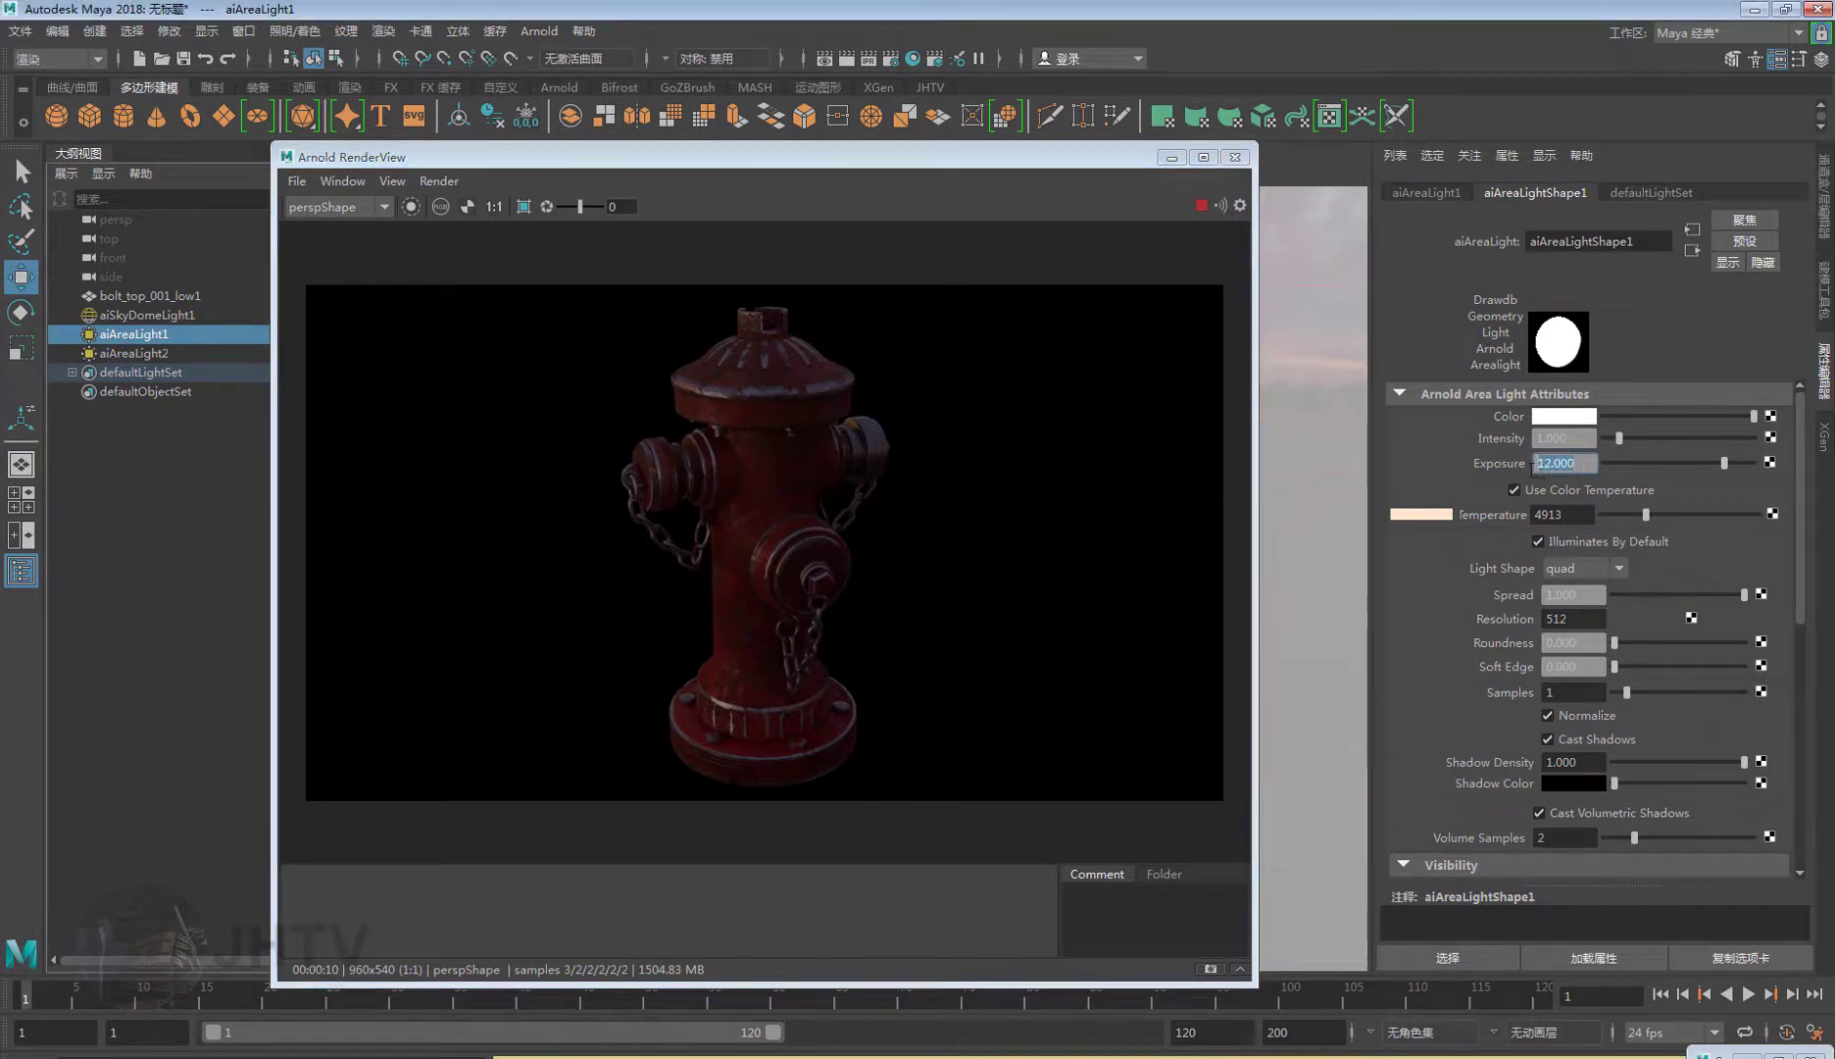
pyautogui.write('15')
pyautogui.press('Return')
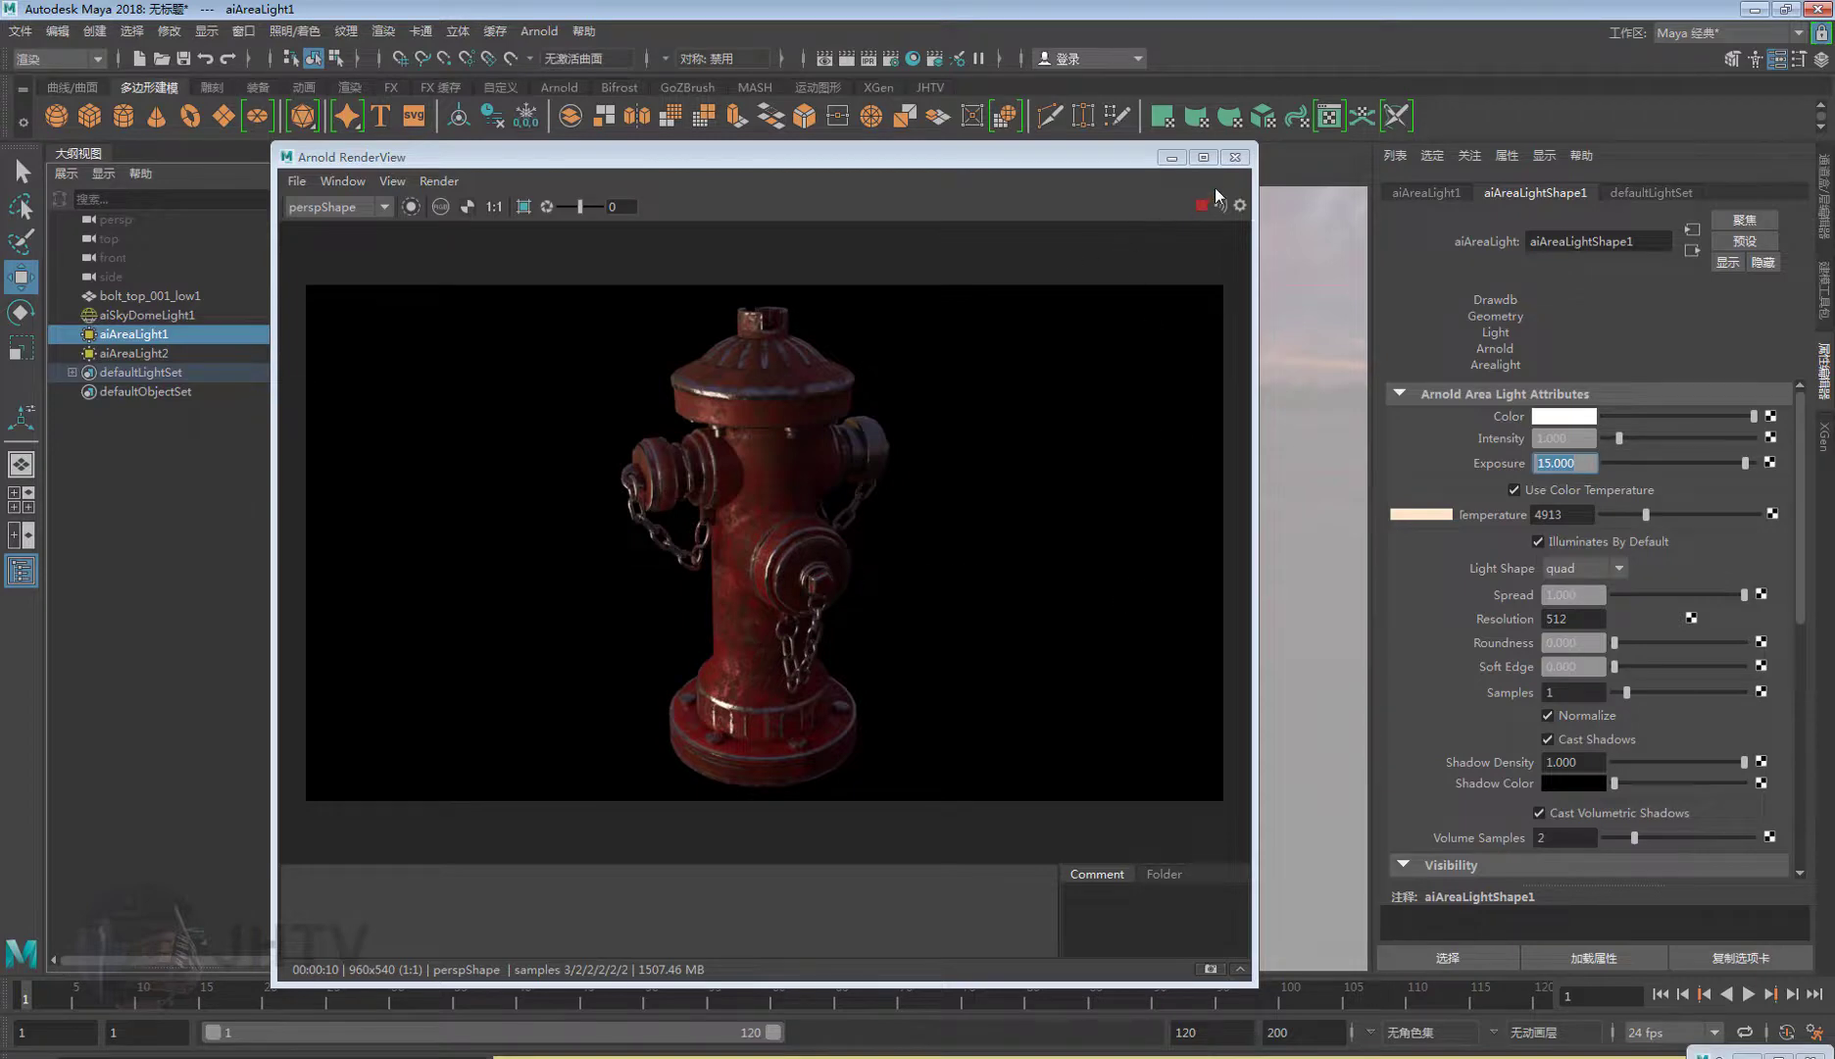
# Close the Arnold RenderView and reopen it from the Arnold menu to re-render the hydrant.
pyautogui.click(1236, 157)
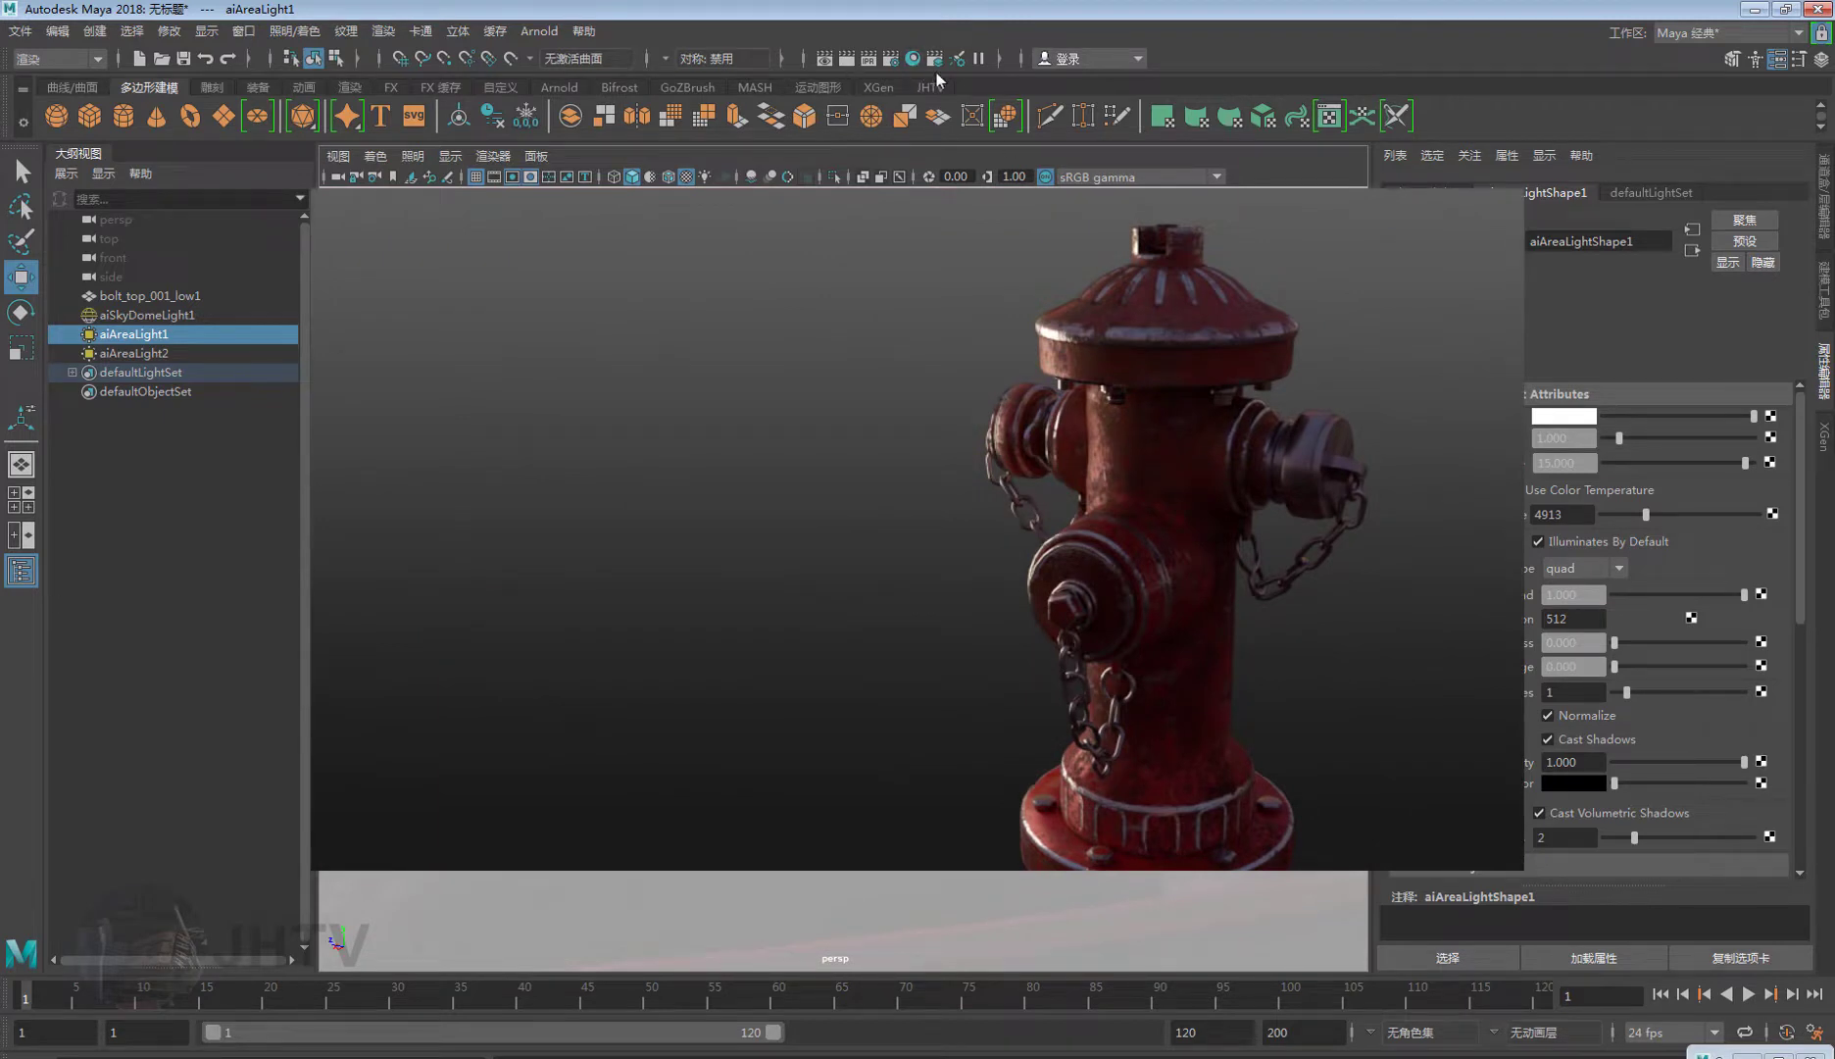
pyautogui.click(539, 31)
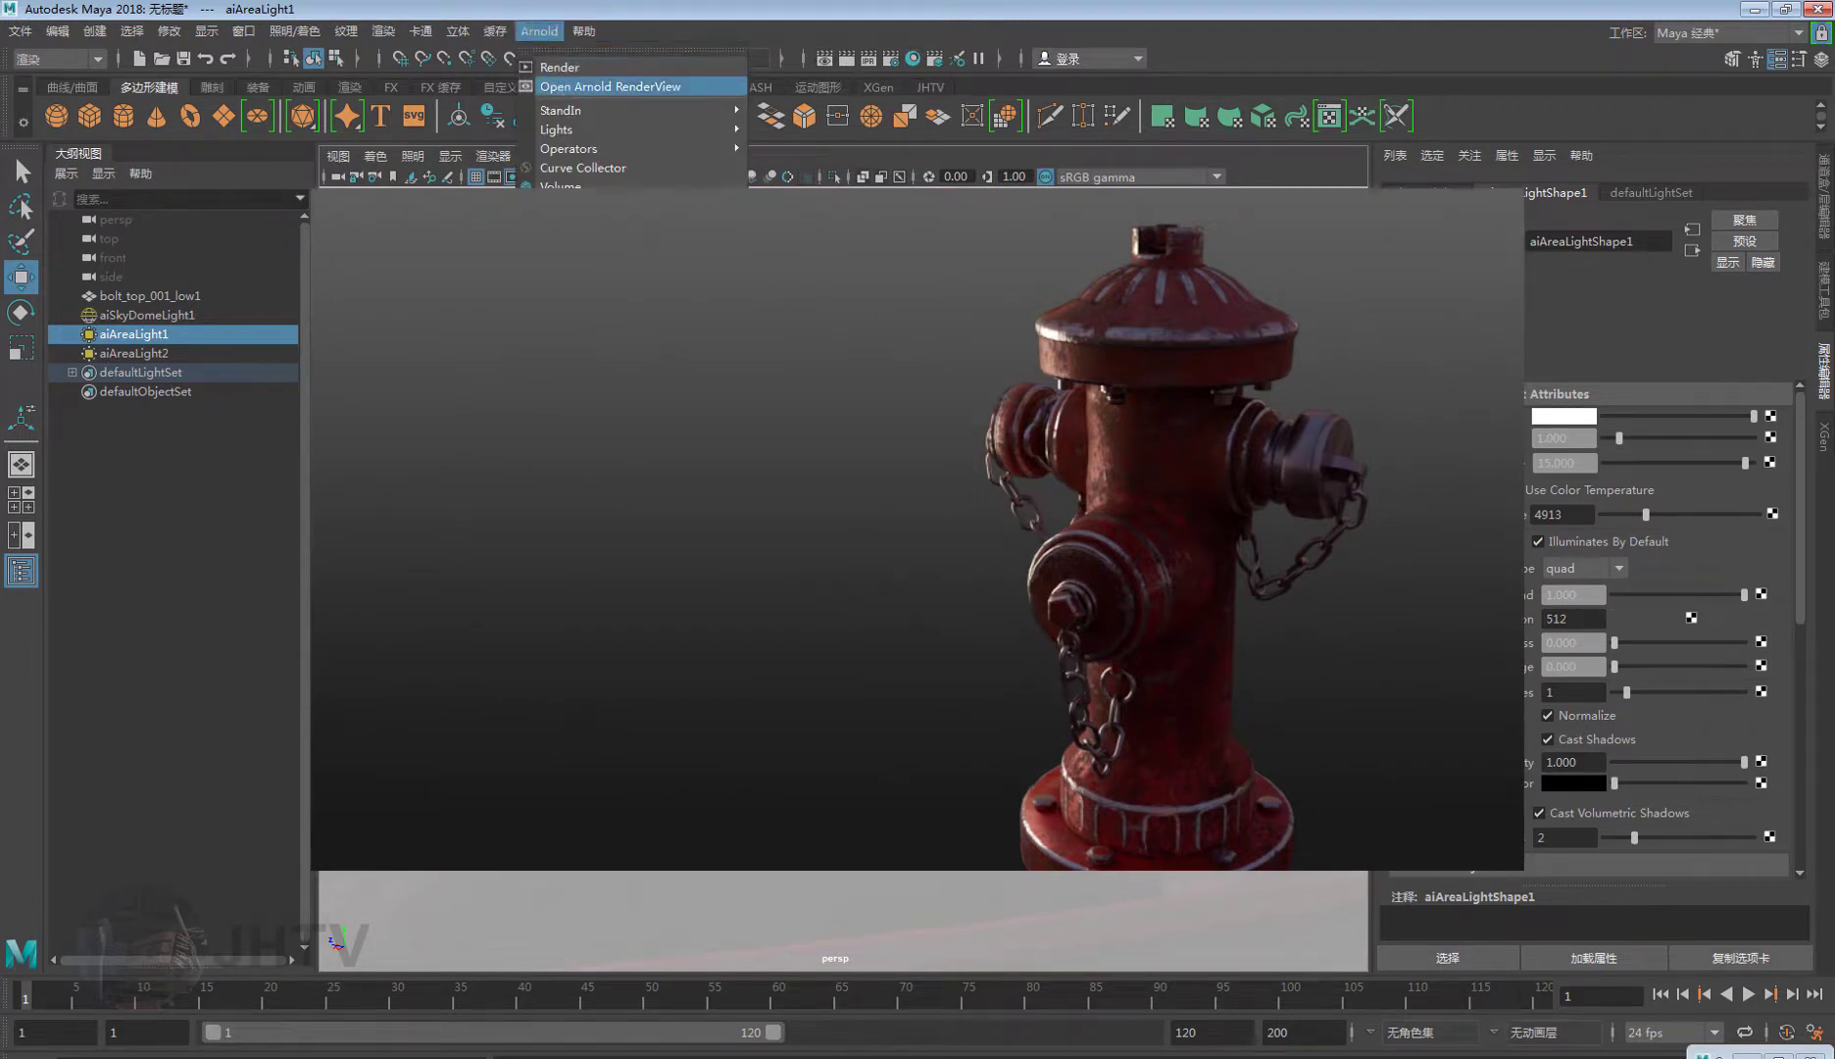
pyautogui.click(610, 87)
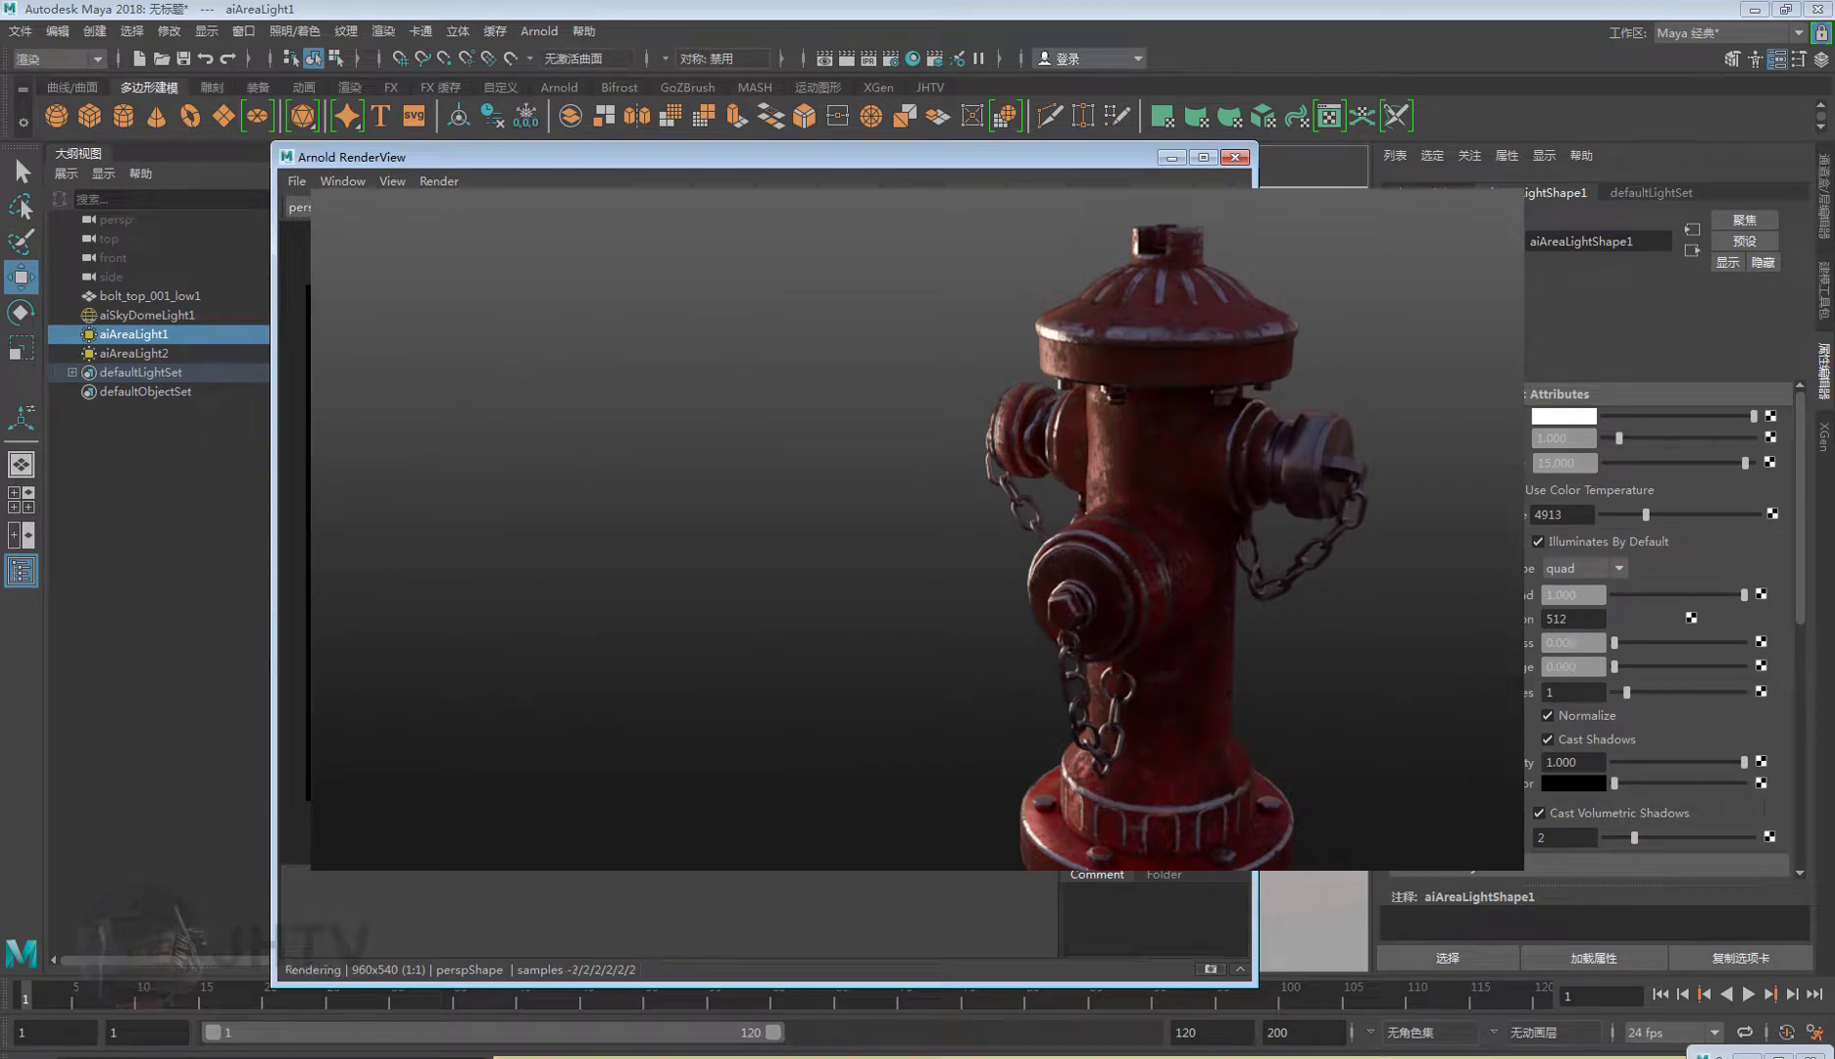